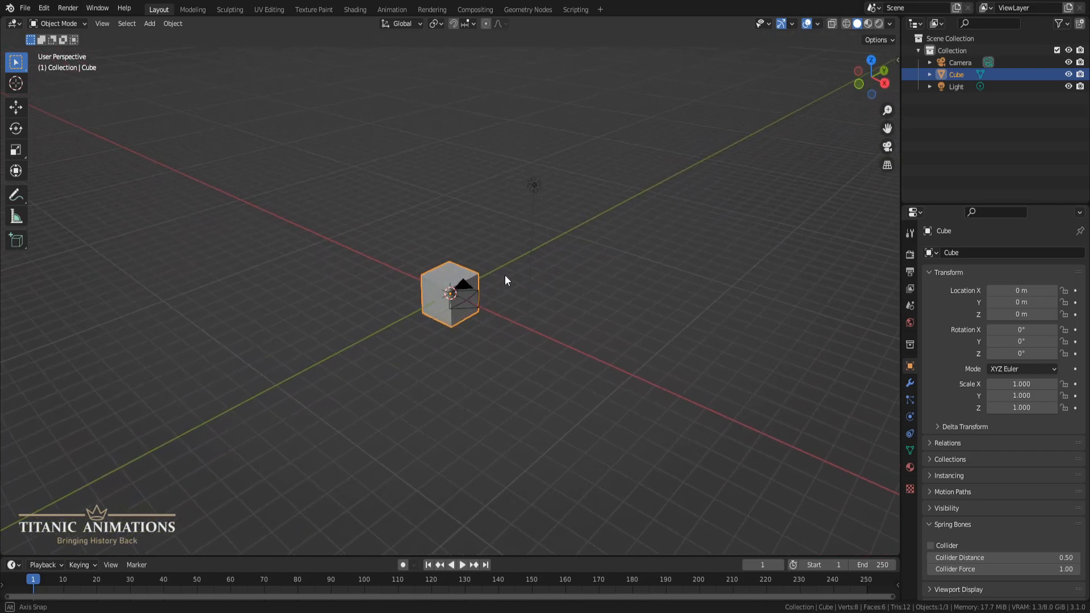
- Add a plane mesh at the origin and rotate it 90° about the X axis
{"action": "scroll", "coordinate": [506, 272], "scroll_direction": "up", "scroll_amount": 5}
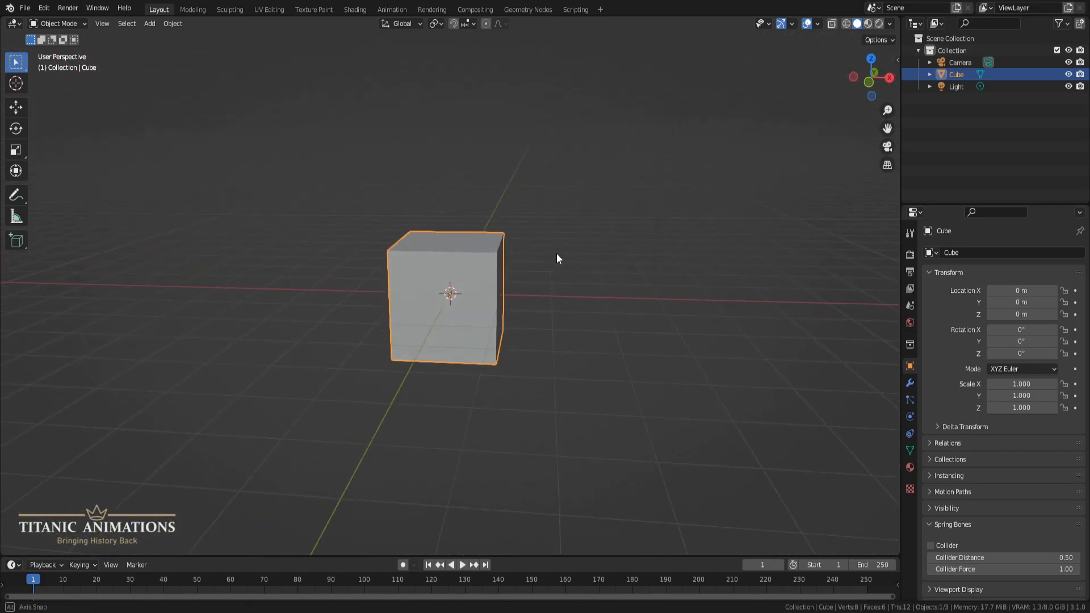
{"action": "scroll", "coordinate": [557, 254], "scroll_direction": "down", "scroll_amount": 4}
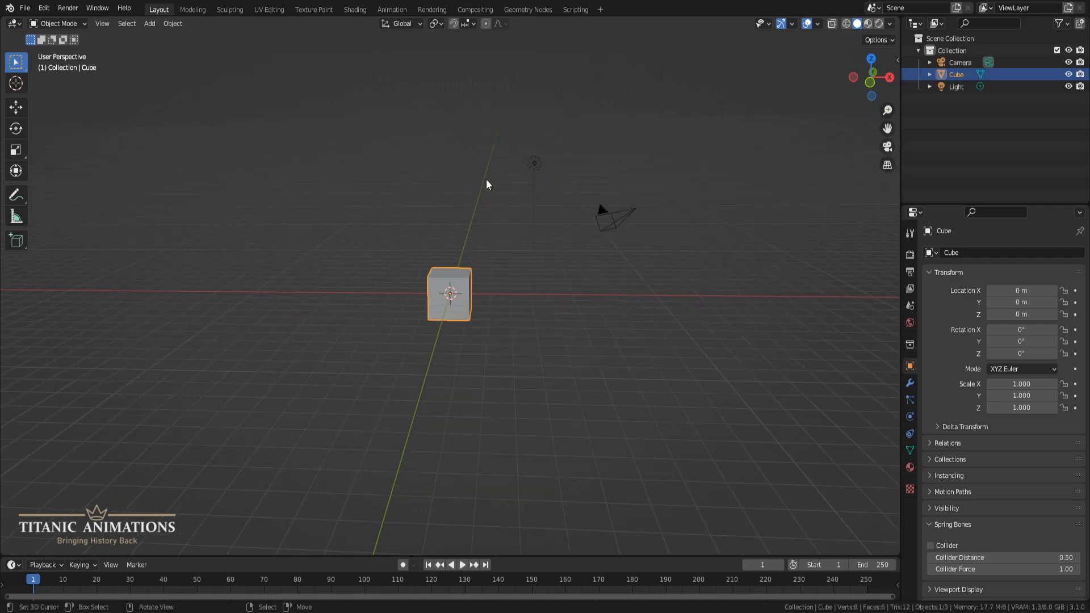
{"action": "middle_click_drag", "start_coordinate": [606, 216], "coordinate": [482, 301]}
{"action": "scroll", "coordinate": [485, 285], "scroll_direction": "up", "scroll_amount": 2}
{"action": "key", "text": "shift+a"}
{"action": "mouse_move", "coordinate": [485, 285]}
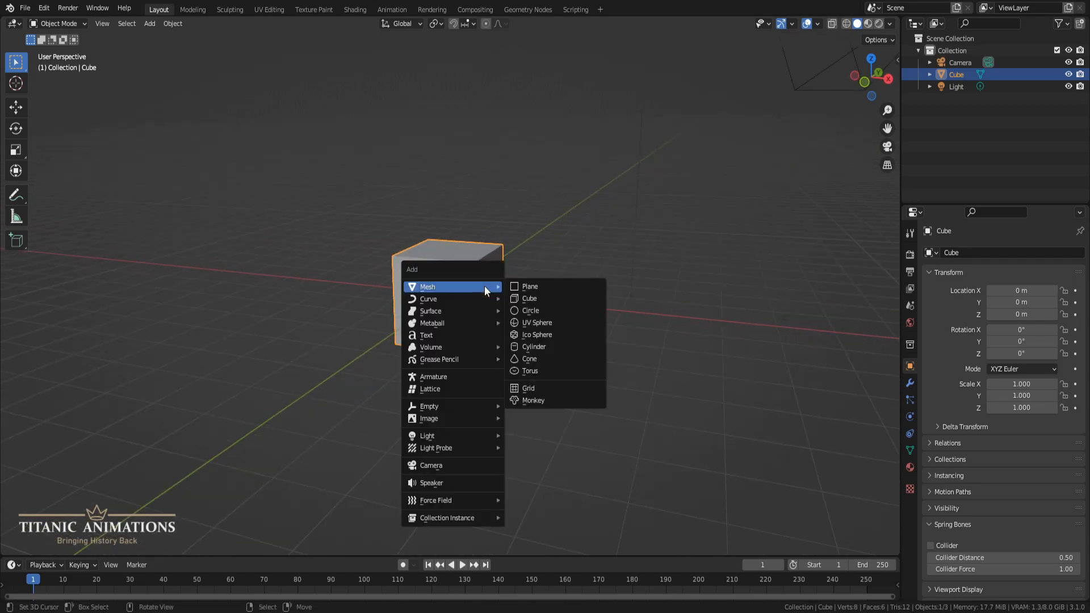
{"action": "left_click", "coordinate": [524, 285]}
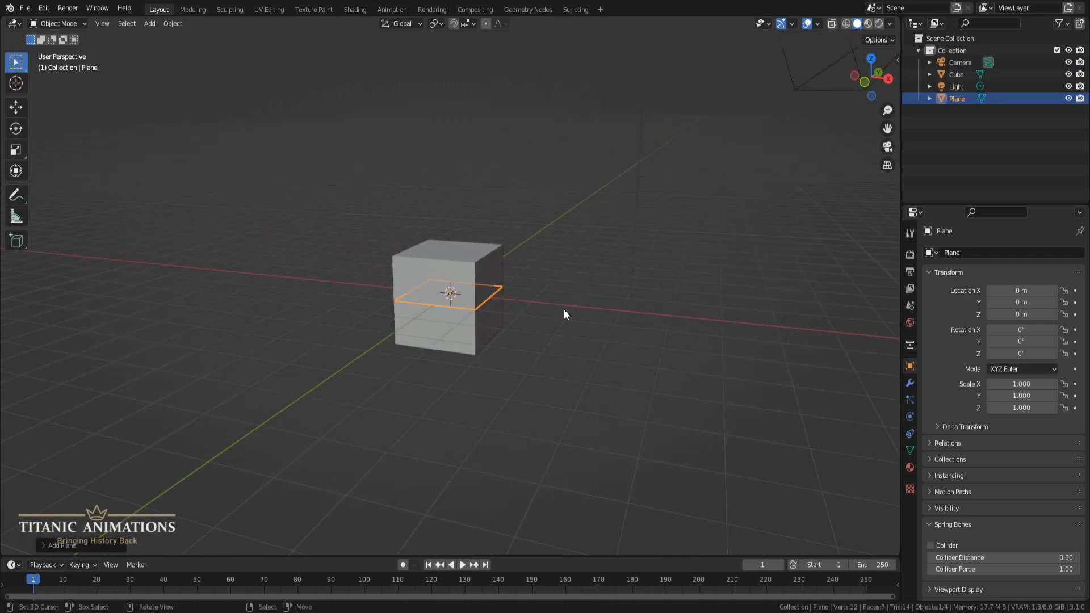
{"action": "type", "text": "rx90"}
{"action": "key", "text": "Return"}
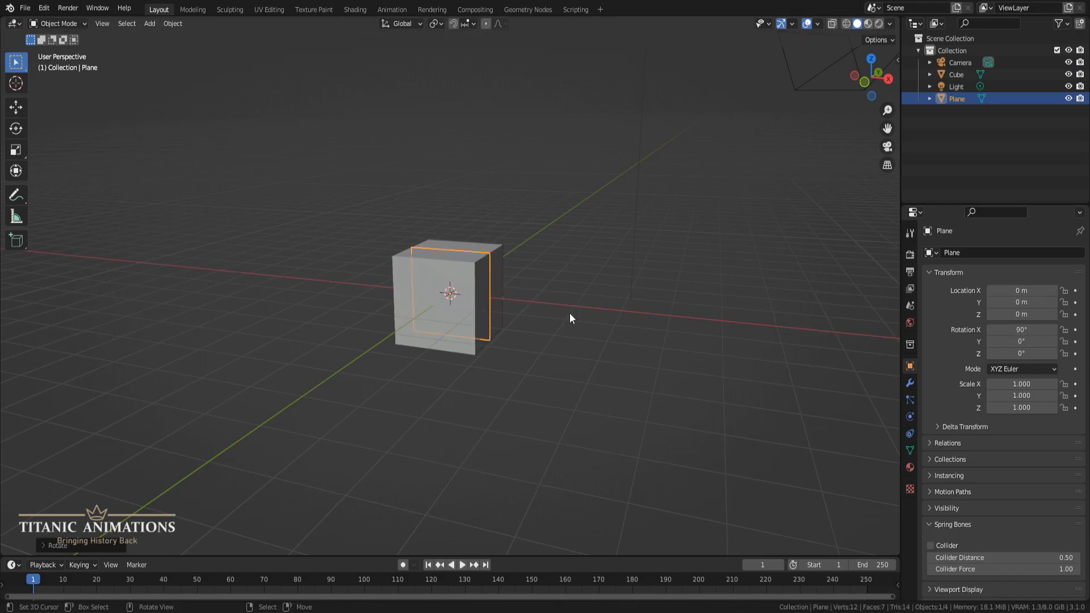
- Move the plane up about 1.38 m along Z and about 0.84 m along X, away from the cube's centre
{"action": "key", "text": "g"}
{"action": "key", "text": "z"}
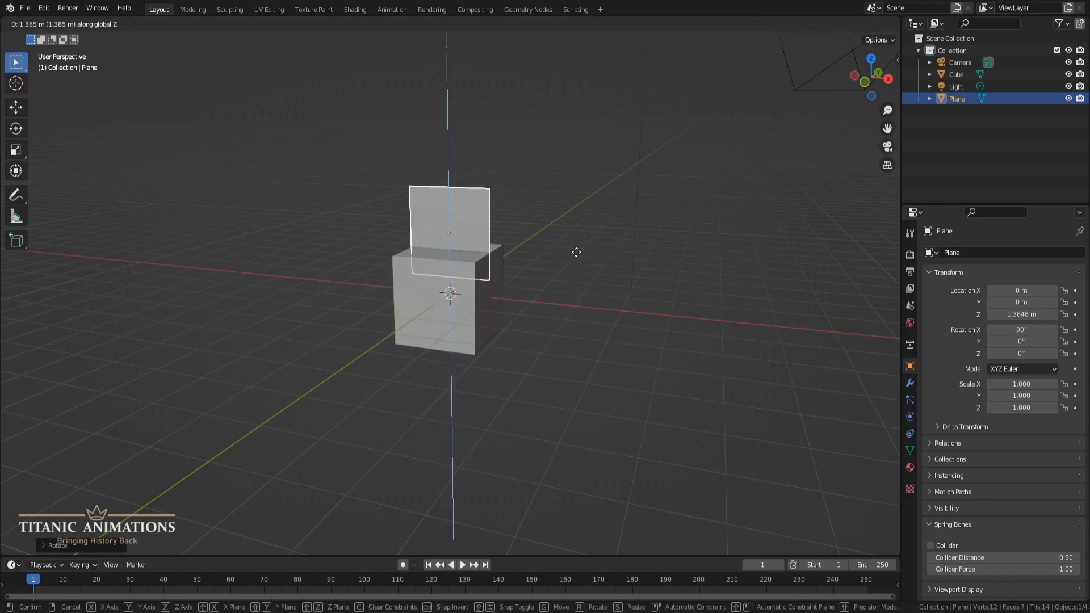
{"action": "left_click", "coordinate": [578, 260]}
{"action": "key", "text": "g"}
{"action": "key", "text": "x"}
{"action": "left_click", "coordinate": [584, 292]}
- Parent the plane to the cube, keeping its transform
{"action": "middle_click_drag", "start_coordinate": [584, 292], "coordinate": [576, 249]}
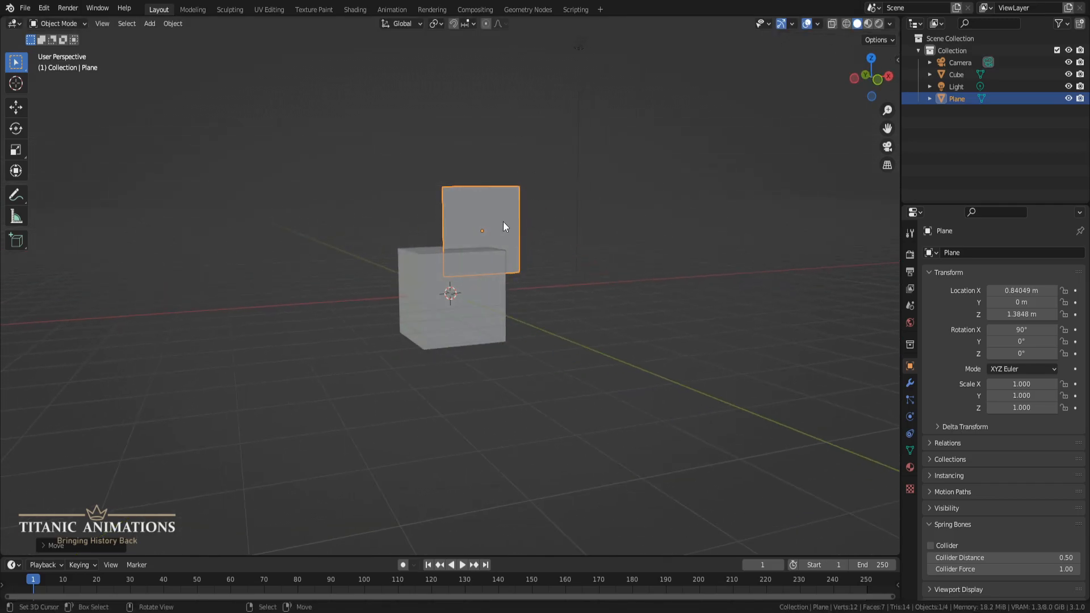
{"action": "middle_click_drag", "start_coordinate": [488, 241], "coordinate": [515, 310]}
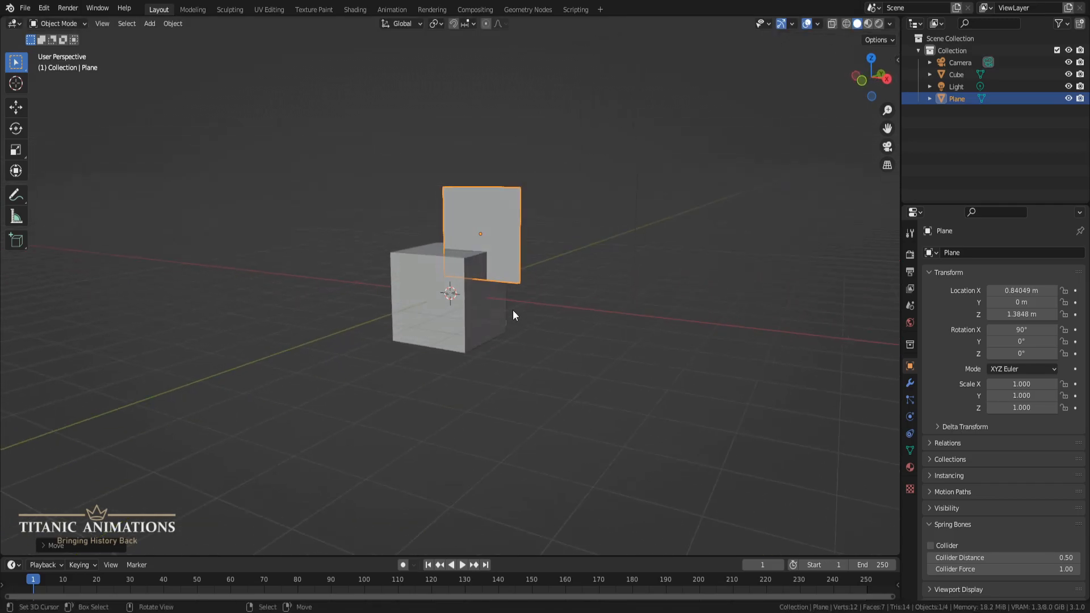
{"action": "scroll", "coordinate": [513, 281], "scroll_direction": "up", "scroll_amount": 2}
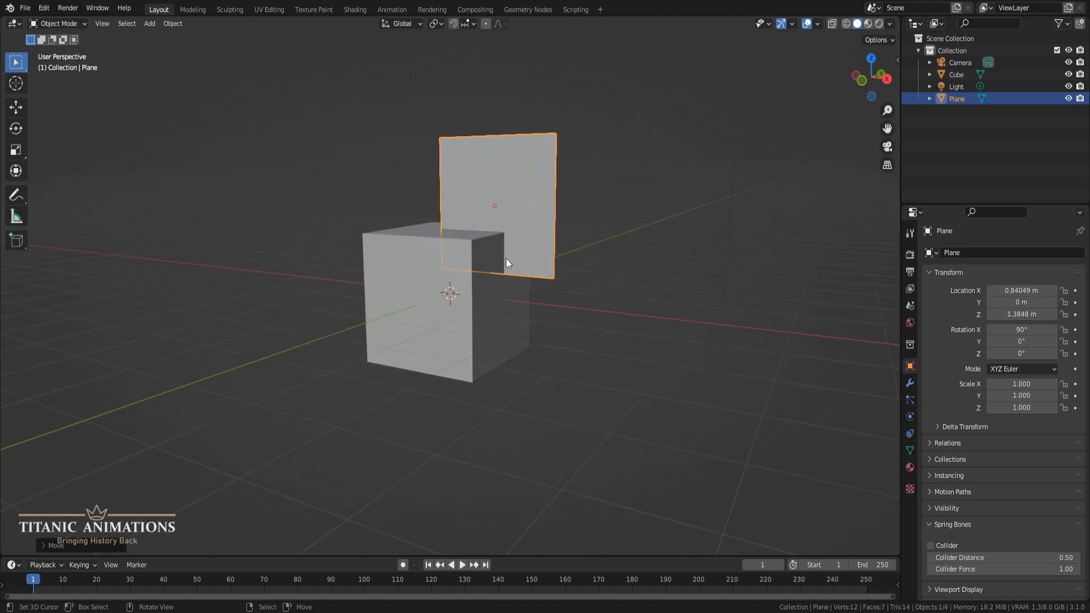
{"action": "middle_click_drag", "start_coordinate": [500, 259], "coordinate": [497, 298]}
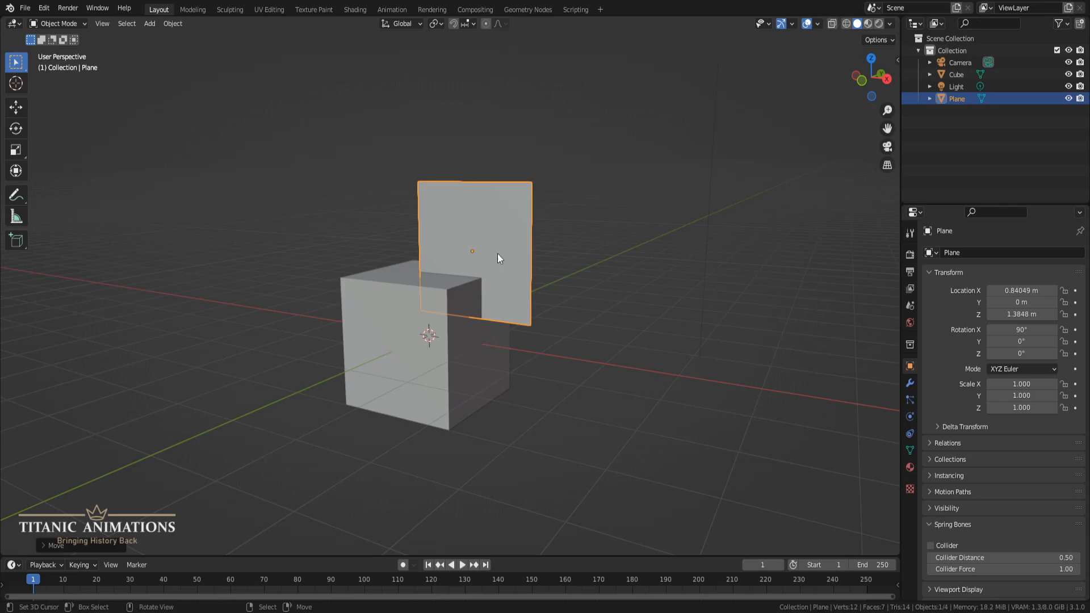
{"action": "middle_click_drag", "start_coordinate": [482, 236], "coordinate": [451, 297]}
{"action": "left_click", "coordinate": [451, 299], "text": "shift"}
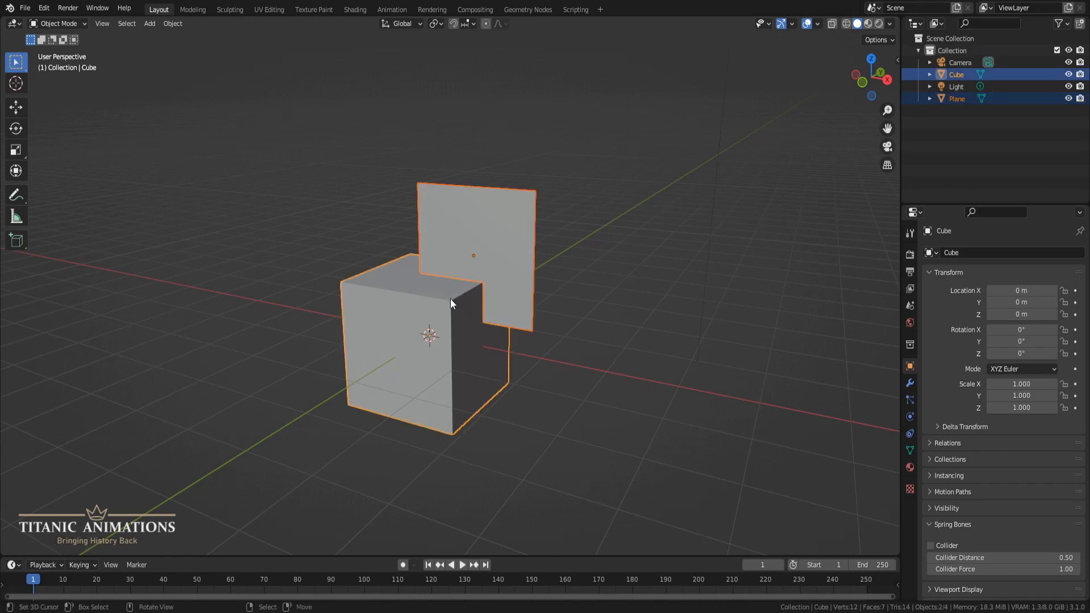
{"action": "key", "text": "ctrl+p"}
{"action": "key", "text": "Down"}
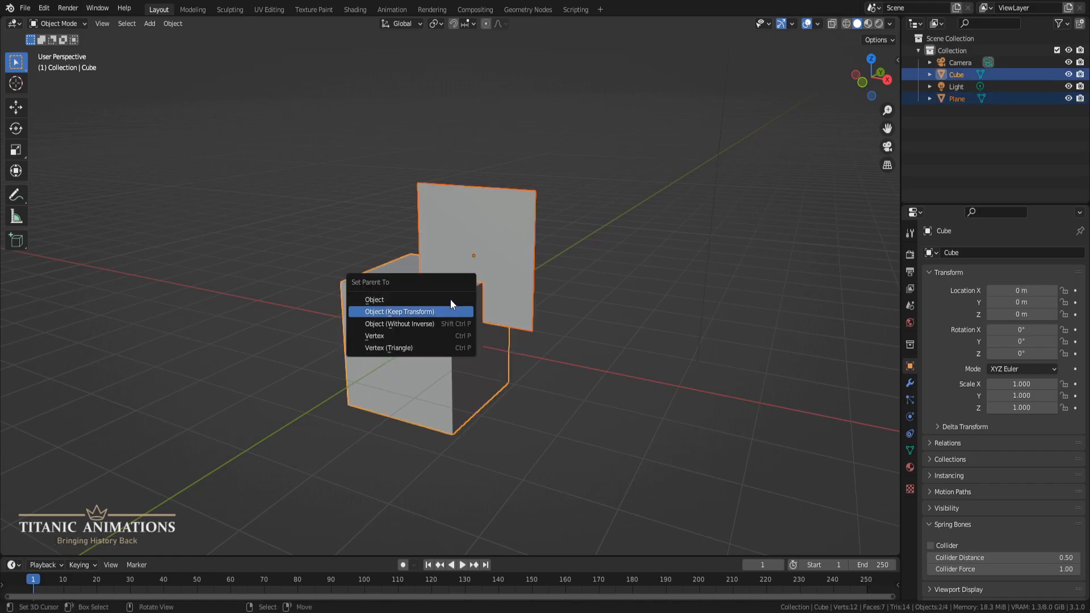
{"action": "key", "text": "Return"}
- Test the parenting with trial rotations of the cube about the X, Z and Y axes, discarding each one
{"action": "left_click", "coordinate": [531, 296]}
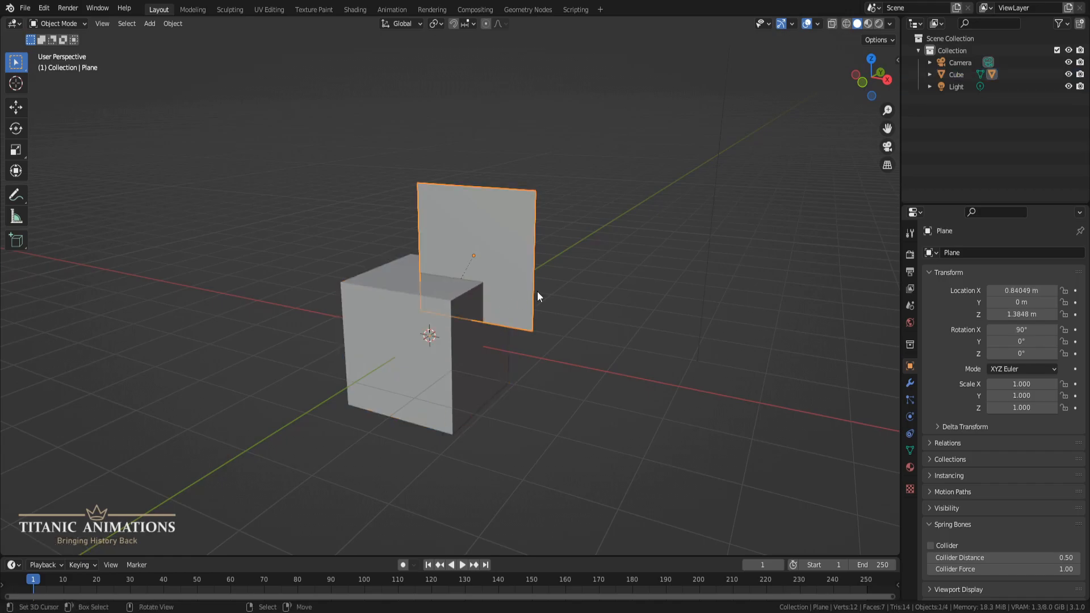
{"action": "left_click", "coordinate": [439, 322]}
{"action": "key", "text": "r"}
{"action": "key", "text": "x"}
{"action": "key", "text": "Escape"}
{"action": "key", "text": "r"}
{"action": "key", "text": "z"}
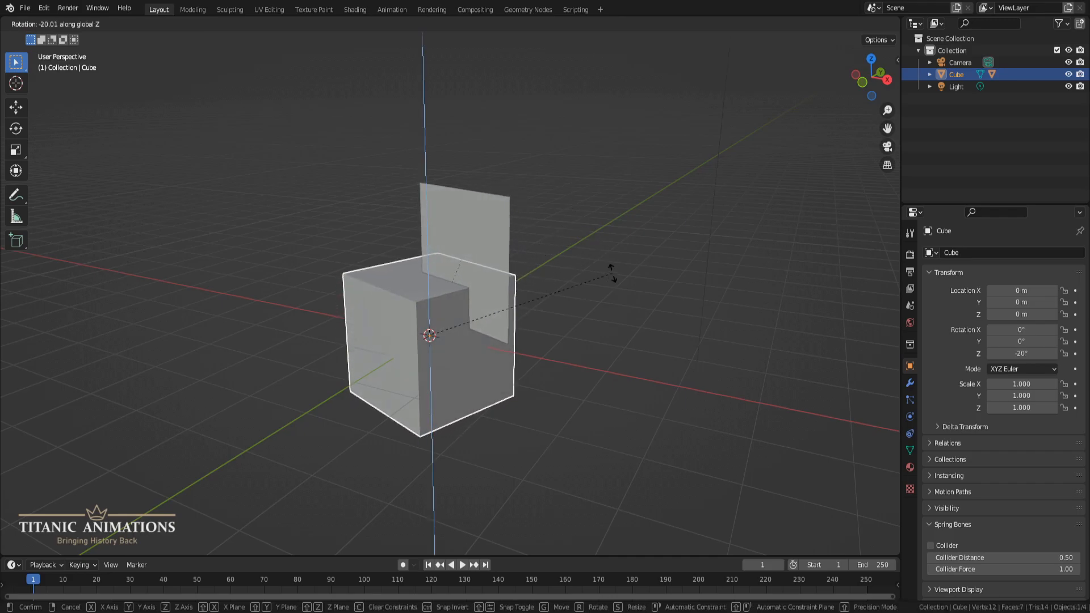
{"action": "left_click", "coordinate": [612, 272]}
{"action": "key", "text": "r"}
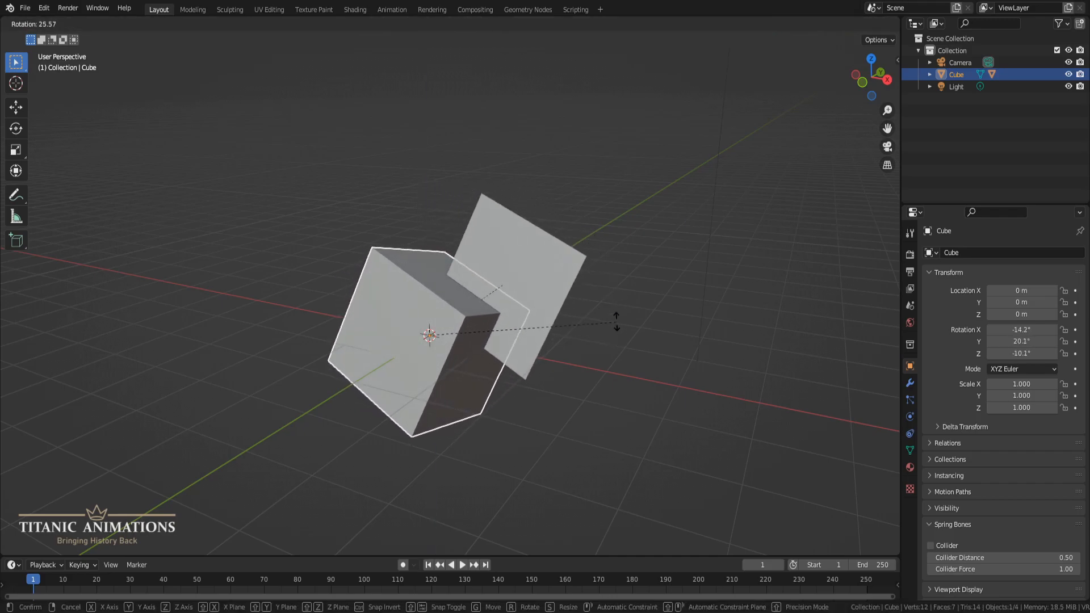
{"action": "key", "text": "y"}
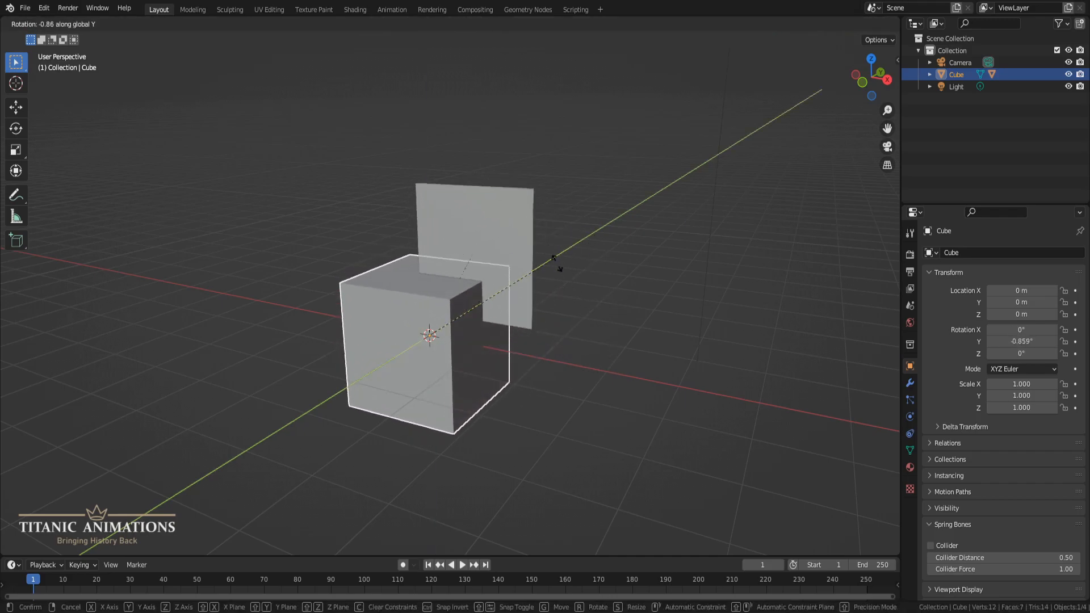
{"action": "key", "text": "Escape"}
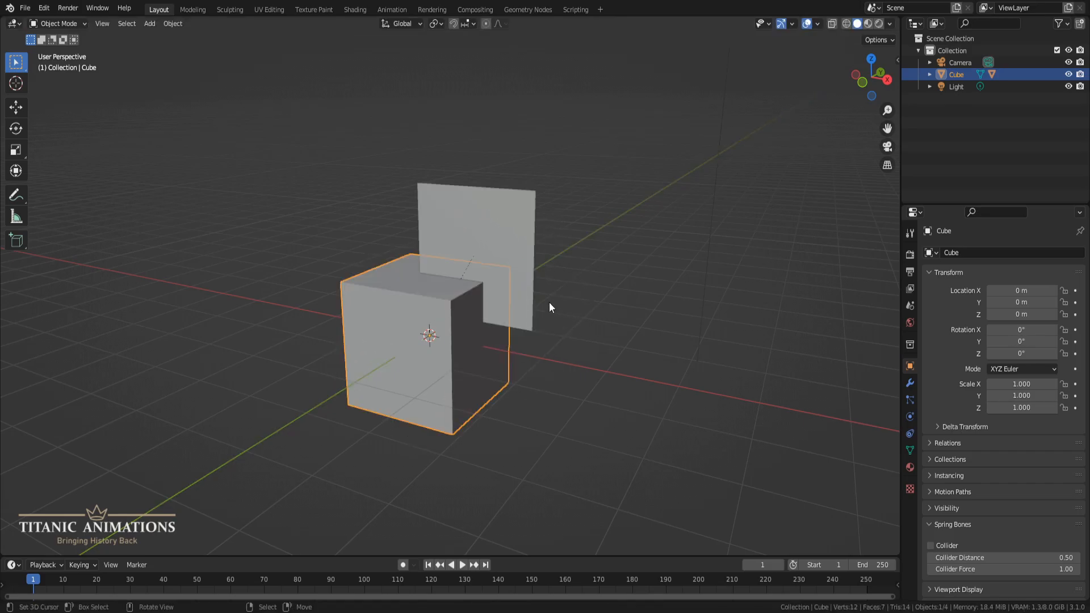
{"action": "key", "text": "r"}
{"action": "key", "text": "Escape"}
- Delete the cube, plane, camera and light so the scene is empty
{"action": "key", "text": "x"}
{"action": "left_click", "coordinate": [493, 244]}
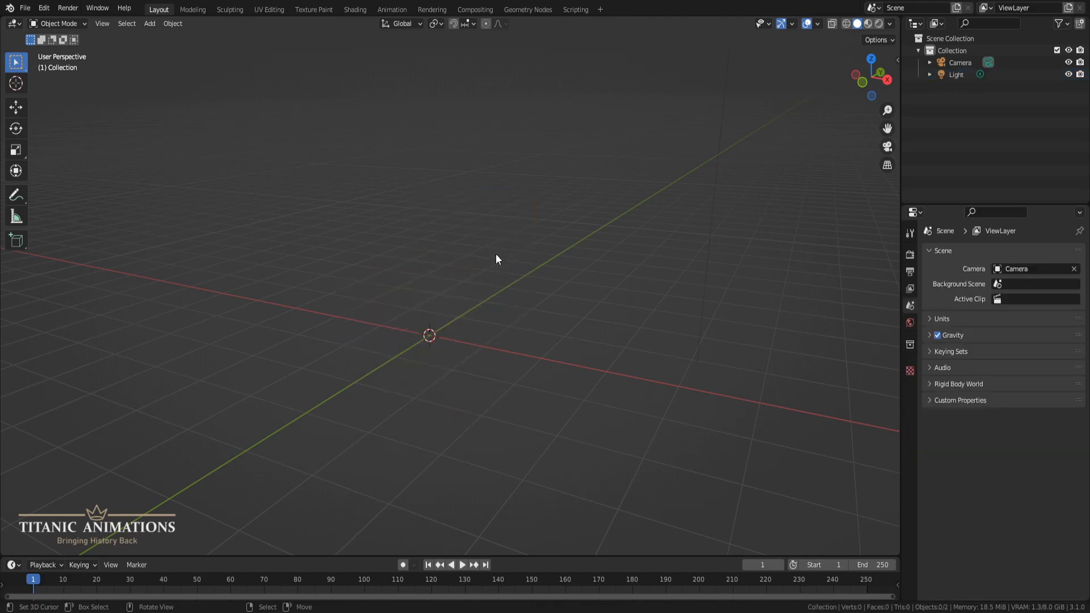
{"action": "middle_click_drag", "start_coordinate": [495, 259], "coordinate": [538, 262]}
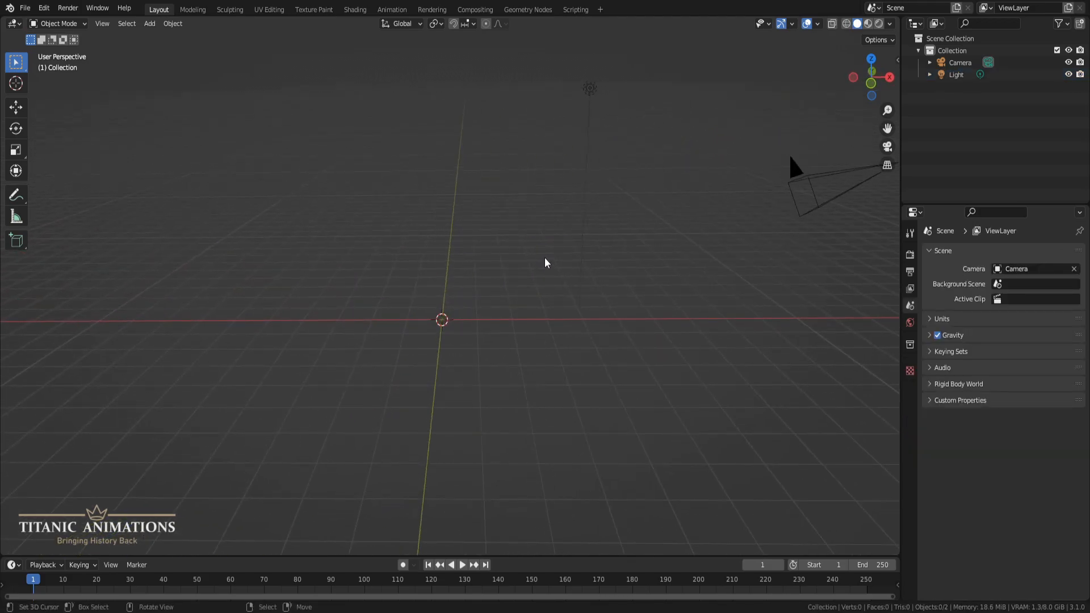
{"action": "scroll", "coordinate": [571, 170], "scroll_direction": "down", "scroll_amount": 4}
{"action": "left_click_drag", "start_coordinate": [480, 156], "coordinate": [642, 312]}
{"action": "key", "text": "Delete"}
- Add a UV sphere mesh at the origin
{"action": "middle_click_drag", "start_coordinate": [564, 322], "coordinate": [585, 311]}
{"action": "key", "text": "shift+a"}
{"action": "mouse_move", "coordinate": [590, 311]}
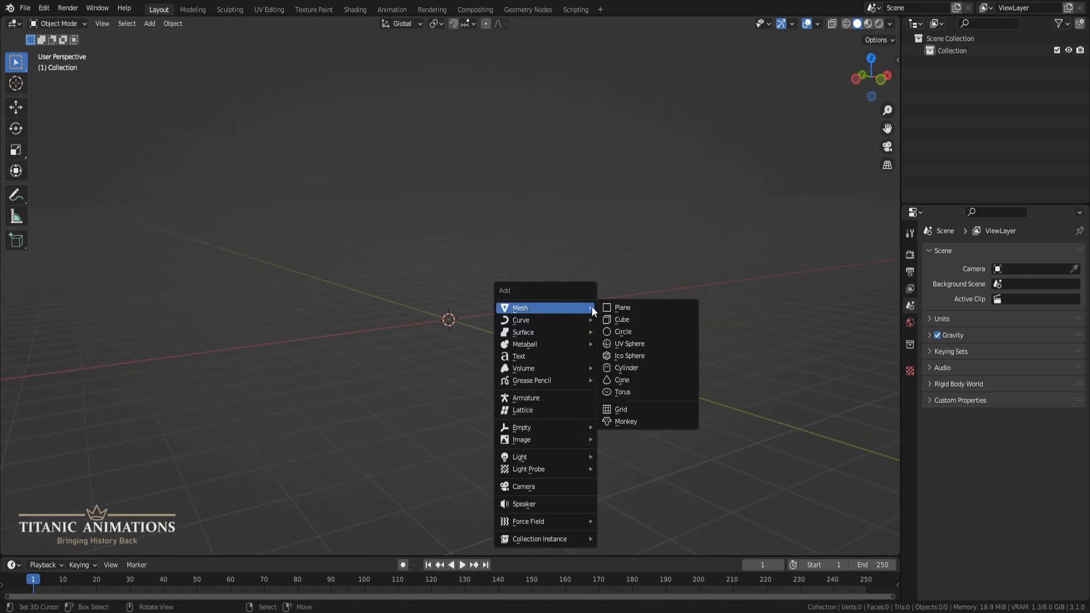
{"action": "left_click", "coordinate": [622, 345]}
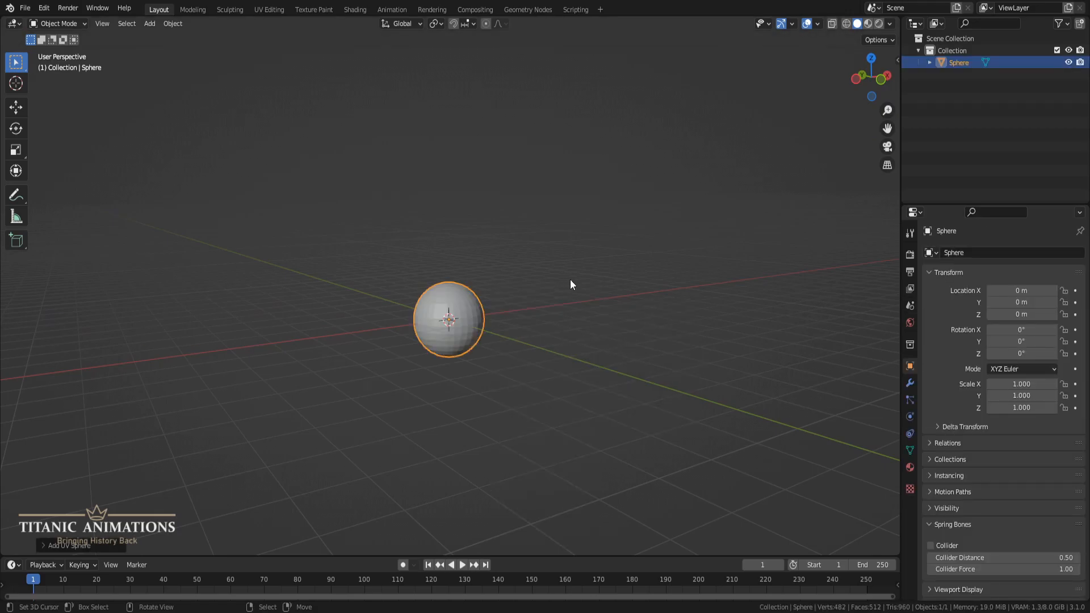
- Set the scene's unit system to Imperial
{"action": "left_click", "coordinate": [909, 307]}
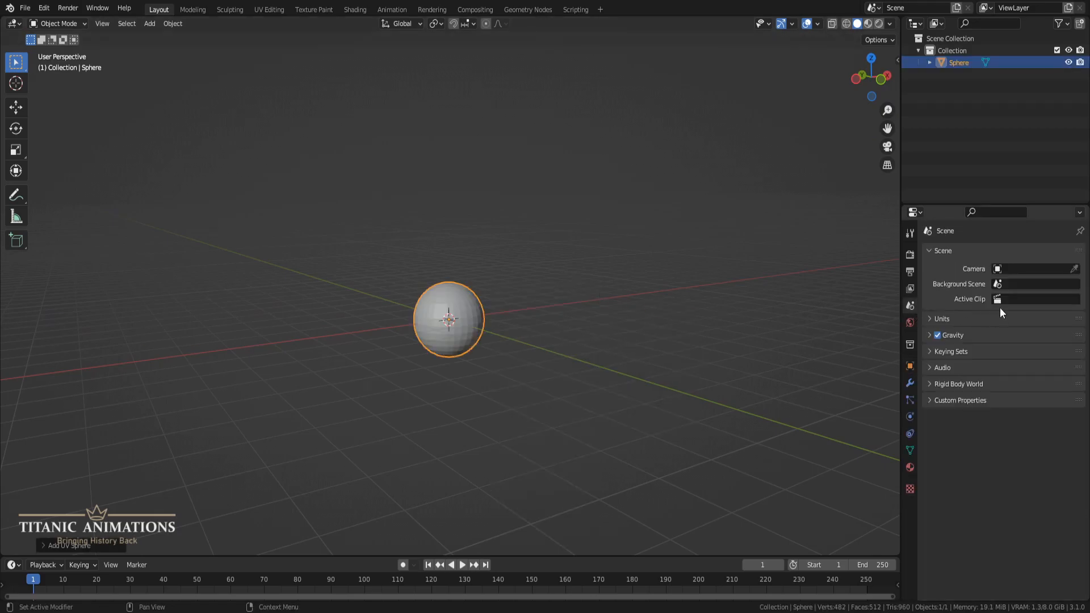
{"action": "left_click", "coordinate": [969, 320]}
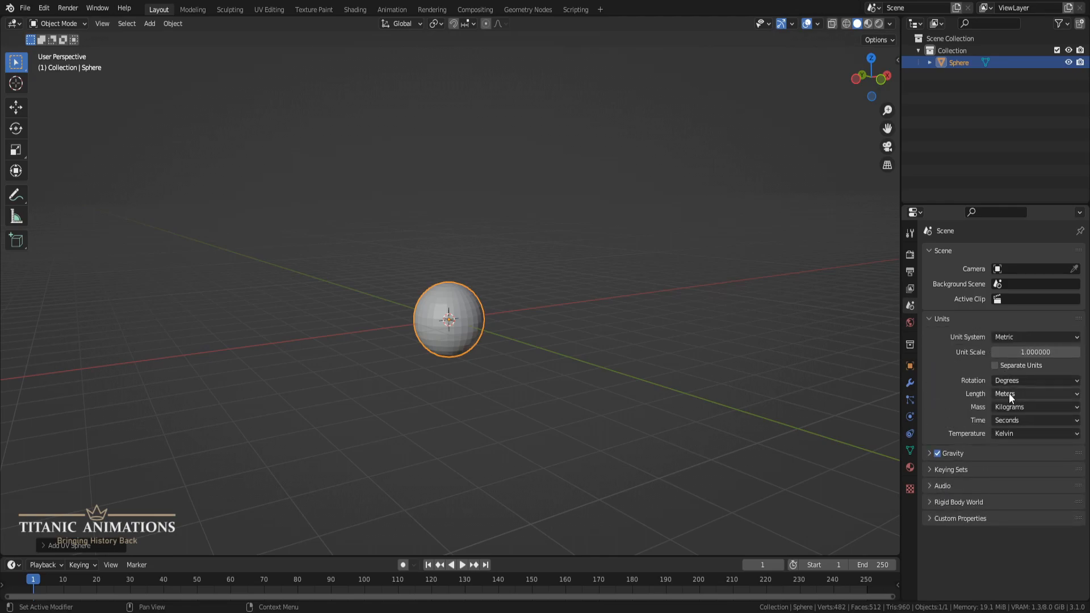
{"action": "left_click", "coordinate": [1016, 334]}
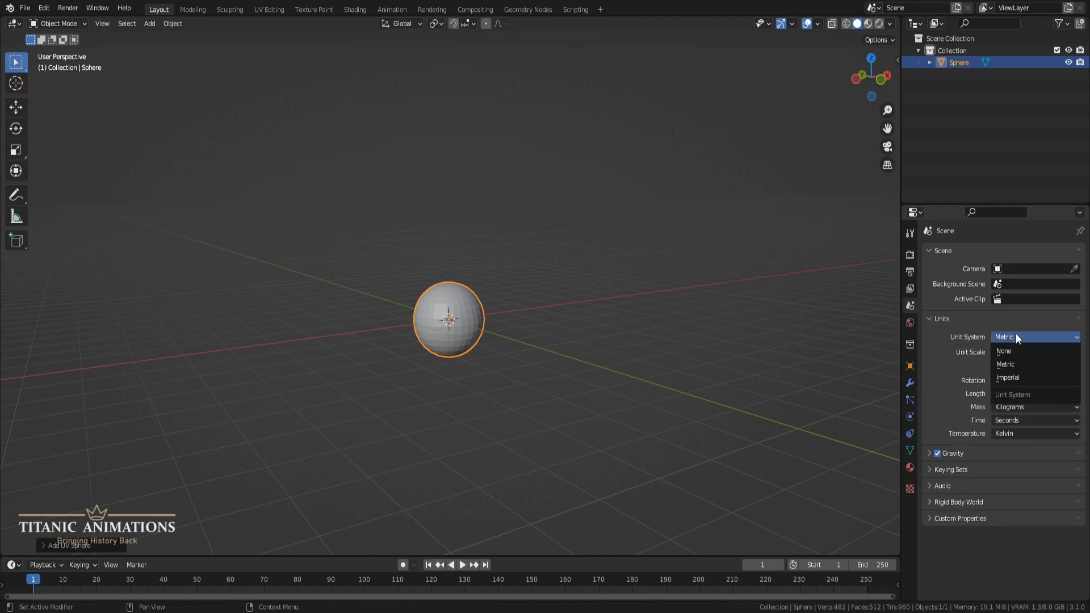
{"action": "left_click", "coordinate": [1014, 376]}
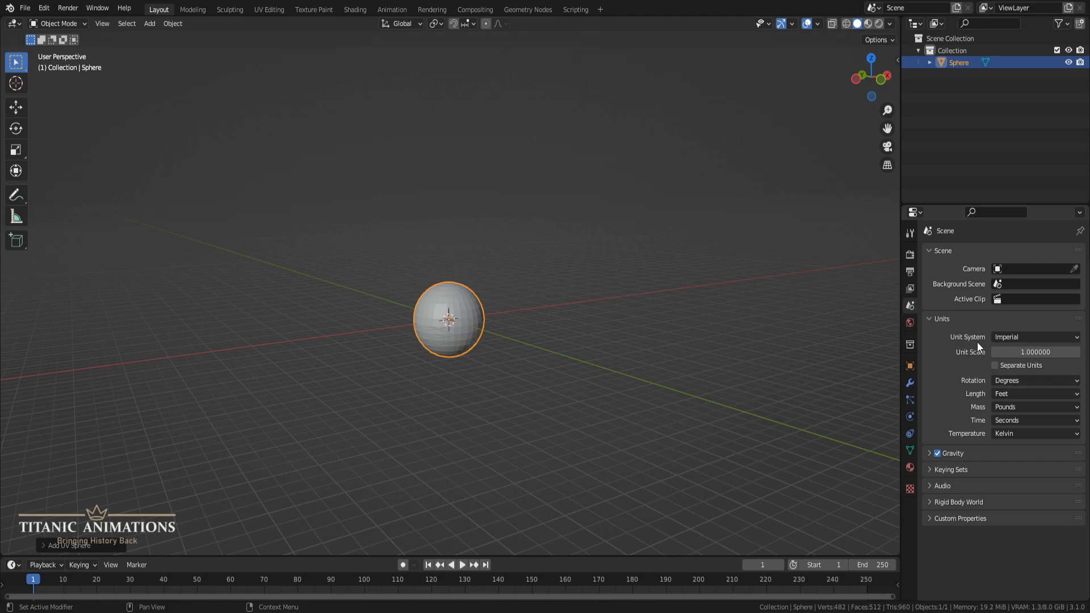
{"action": "left_click", "coordinate": [964, 321]}
- Set the sphere's X, Y and Z dimensions to 1 ft each and apply its scale
{"action": "scroll", "coordinate": [747, 329], "scroll_direction": "down", "scroll_amount": 3}
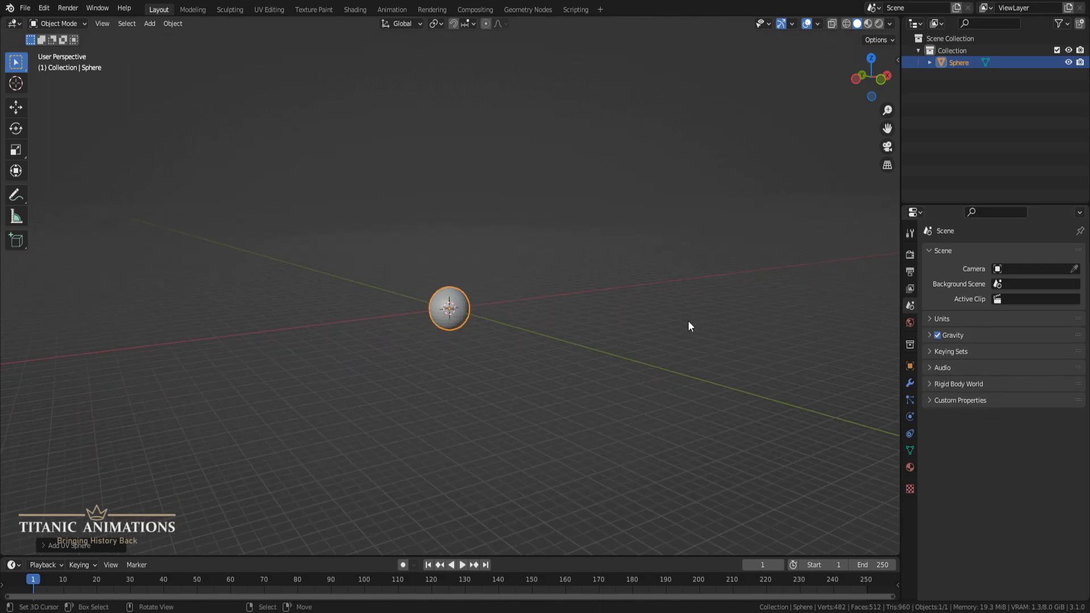
{"action": "key", "text": "n"}
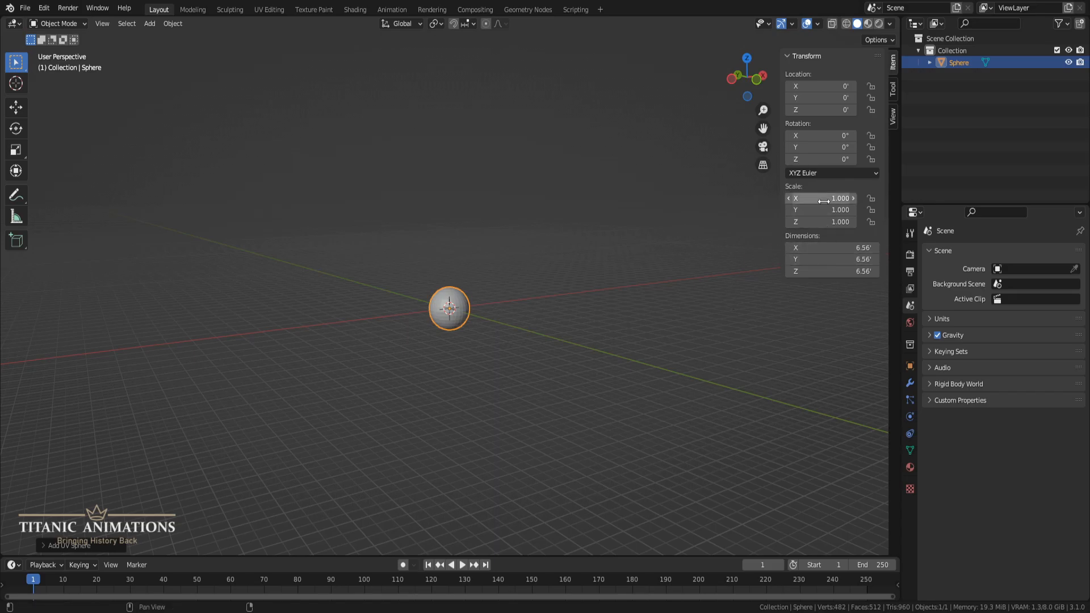
{"action": "middle_click_drag", "start_coordinate": [646, 295], "coordinate": [604, 297]}
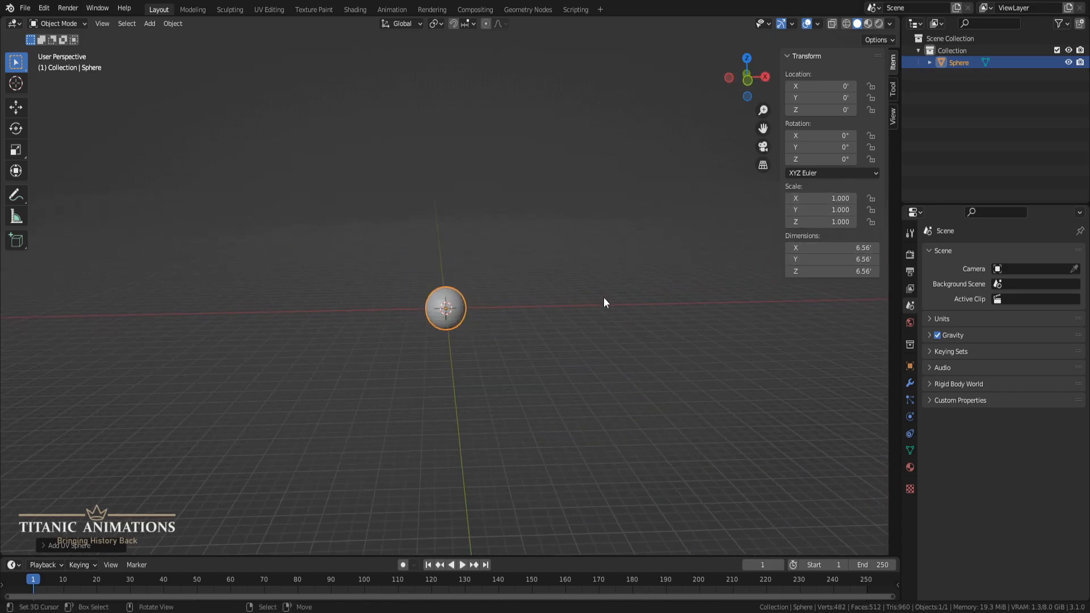
{"action": "left_click", "coordinate": [829, 248]}
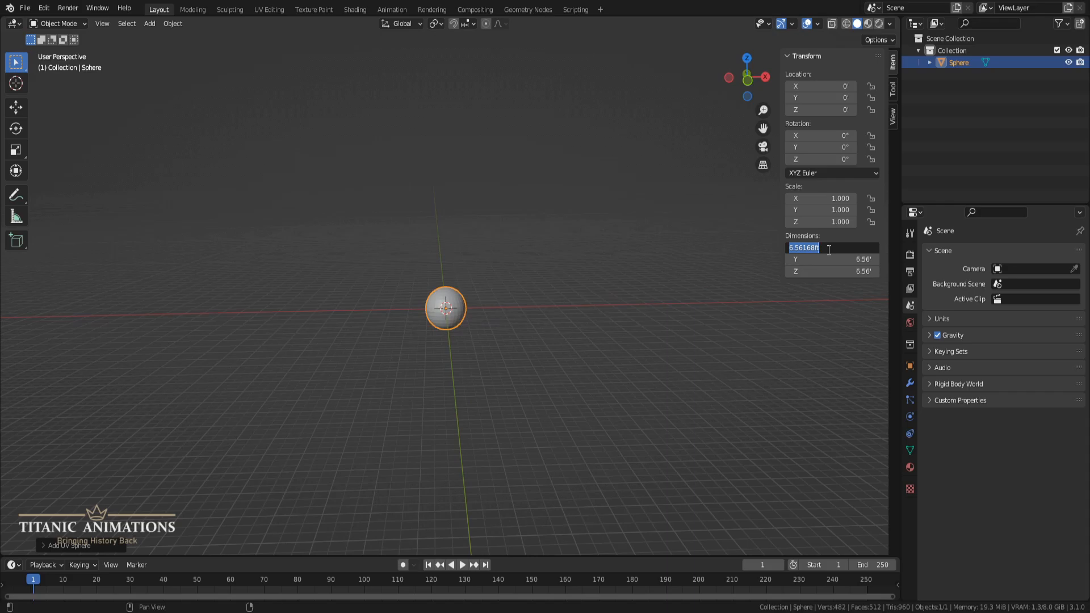
{"action": "type", "text": "1"}
{"action": "key", "text": "Tab"}
{"action": "type", "text": "1"}
{"action": "key", "text": "Tab"}
{"action": "type", "text": "1"}
{"action": "key", "text": "Return"}
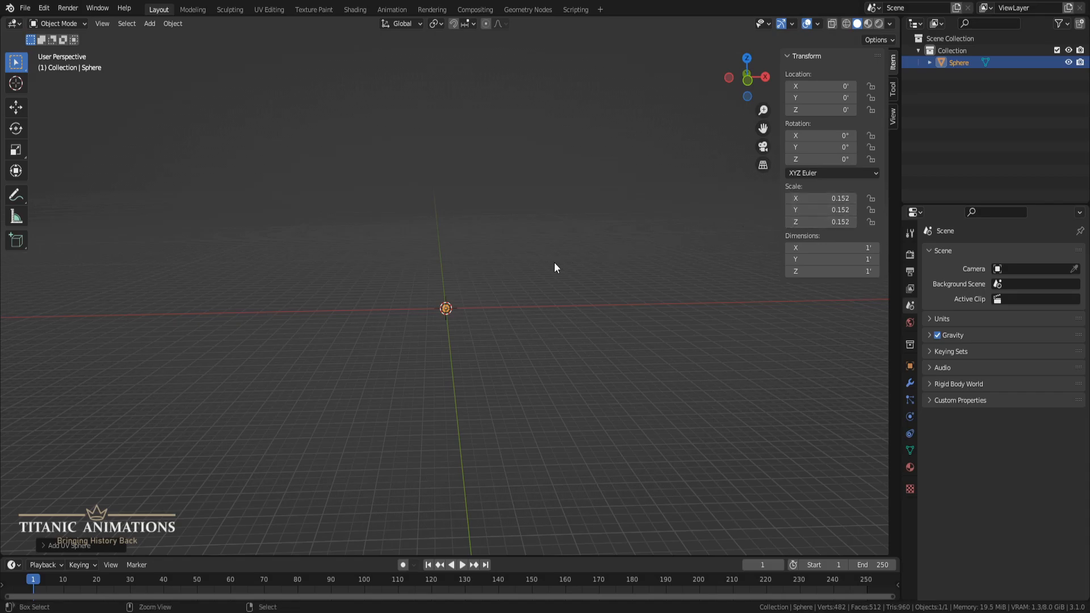
{"action": "key", "text": "ctrl+a"}
{"action": "left_click", "coordinate": [549, 290]}
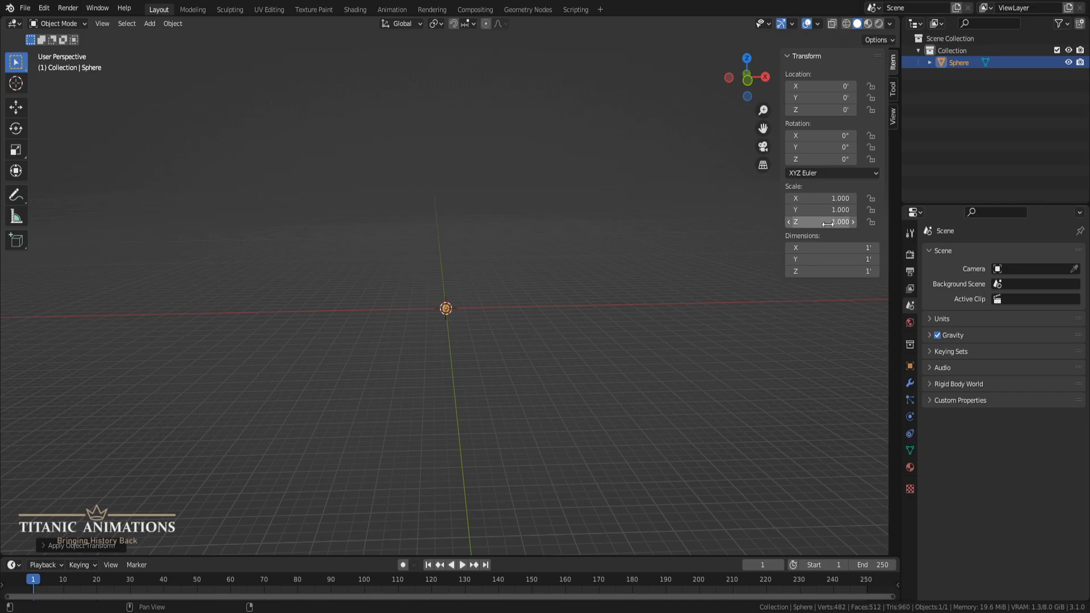
- Switch to the right orthographic view and insert a location keyframe for the sphere at frame 1
{"action": "middle_click_drag", "start_coordinate": [778, 253], "coordinate": [662, 312]}
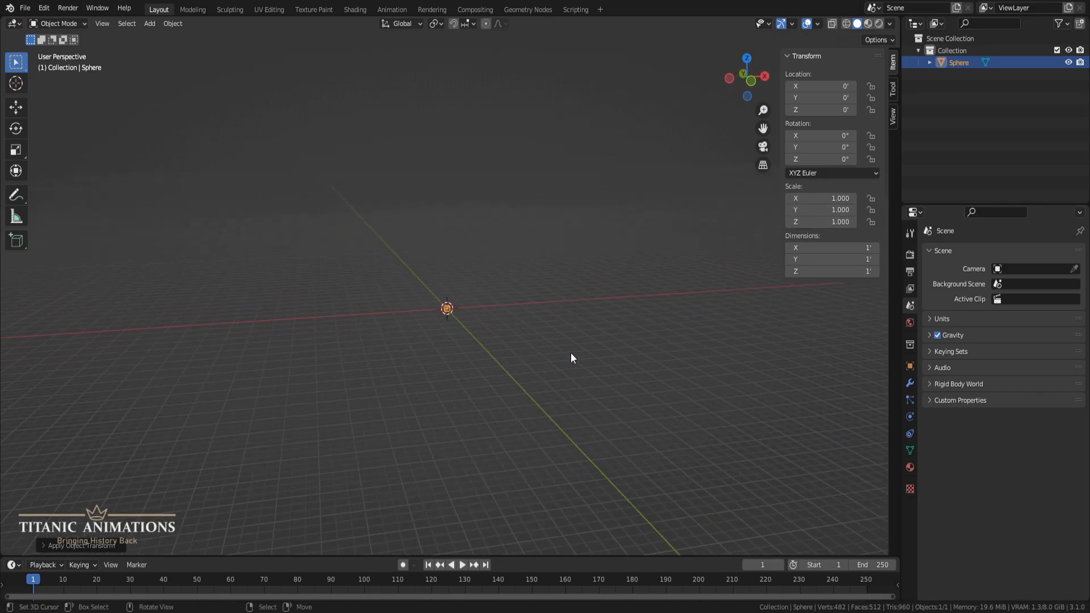
{"action": "key", "text": "KP_3"}
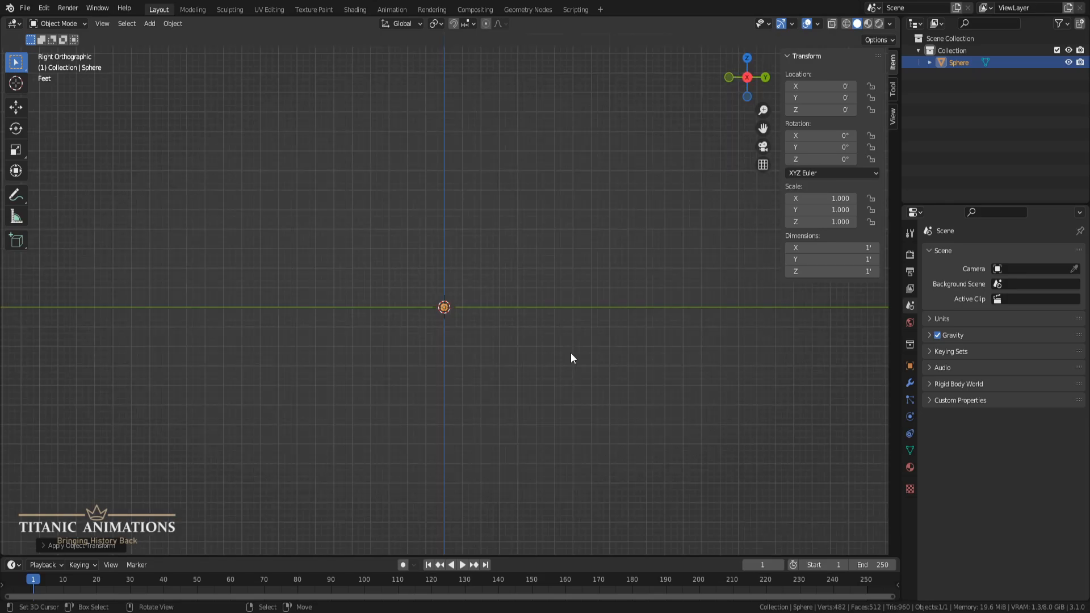
{"action": "key", "text": "i"}
{"action": "left_click", "coordinate": [448, 308]}
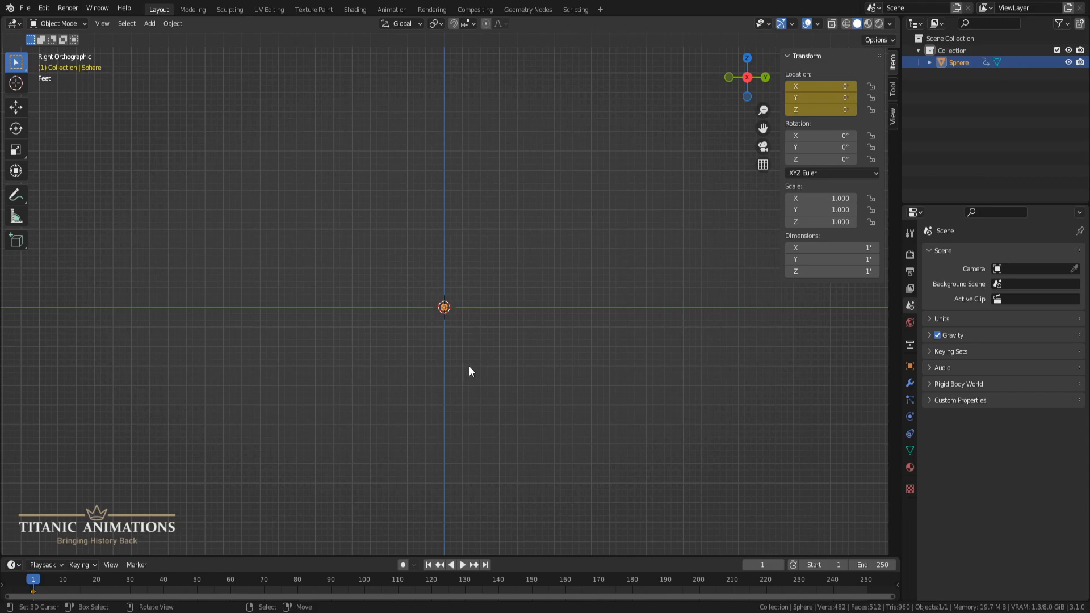
- Examine the grid and the empty space above the sphere in the right orthographic view, out to the chains scale
{"action": "scroll", "coordinate": [488, 351], "scroll_direction": "up", "scroll_amount": 4, "text": "shift"}
{"action": "scroll", "coordinate": [487, 348], "scroll_direction": "up", "scroll_amount": 5, "text": "shift"}
{"action": "middle_click_drag", "start_coordinate": [498, 341], "coordinate": [526, 374], "text": "shift"}
{"action": "scroll", "coordinate": [525, 374], "scroll_direction": "down", "scroll_amount": 2}
{"action": "scroll", "coordinate": [525, 373], "scroll_direction": "down", "scroll_amount": 4}
{"action": "middle_click_drag", "start_coordinate": [528, 316], "coordinate": [537, 481], "text": "shift"}
{"action": "scroll", "coordinate": [536, 461], "scroll_direction": "down", "scroll_amount": 1}
{"action": "scroll", "coordinate": [536, 462], "scroll_direction": "down", "scroll_amount": 4}
{"action": "middle_click_drag", "start_coordinate": [532, 359], "coordinate": [547, 501], "text": "shift"}
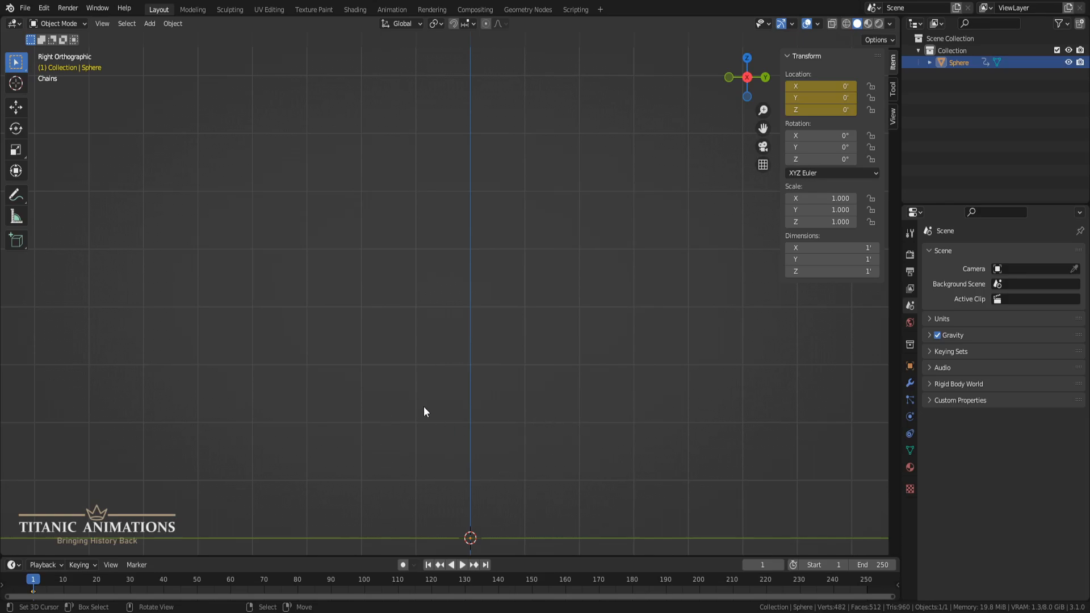
- Go to frame 96 and move the sphere up 600 ft along the Z axis
{"action": "left_click", "coordinate": [763, 565]}
{"action": "type", "text": "96"}
{"action": "key", "text": "Return"}
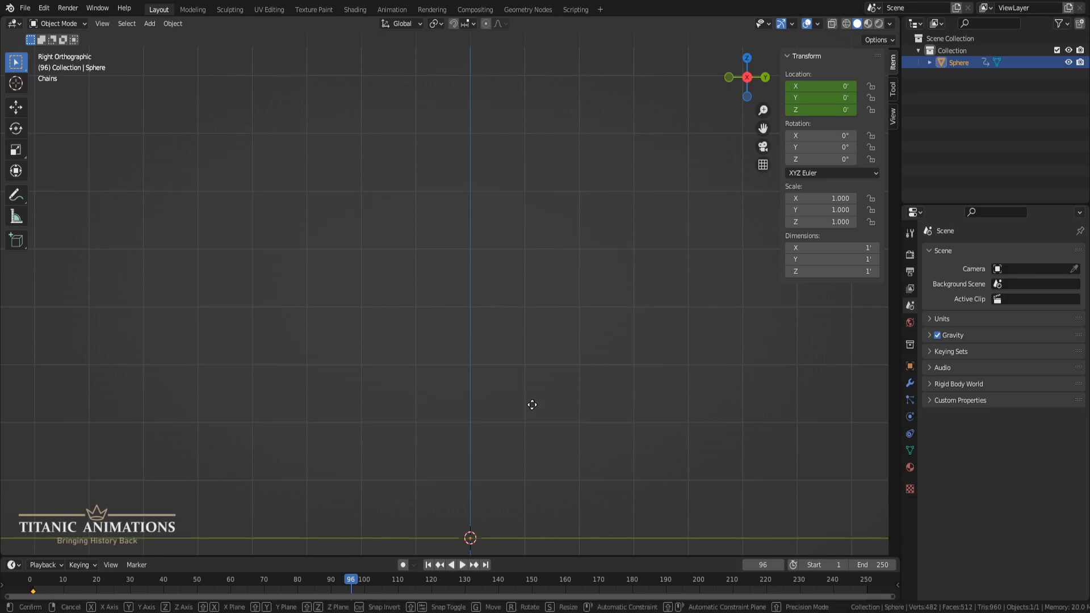
{"action": "key", "text": "g"}
{"action": "key", "text": "z"}
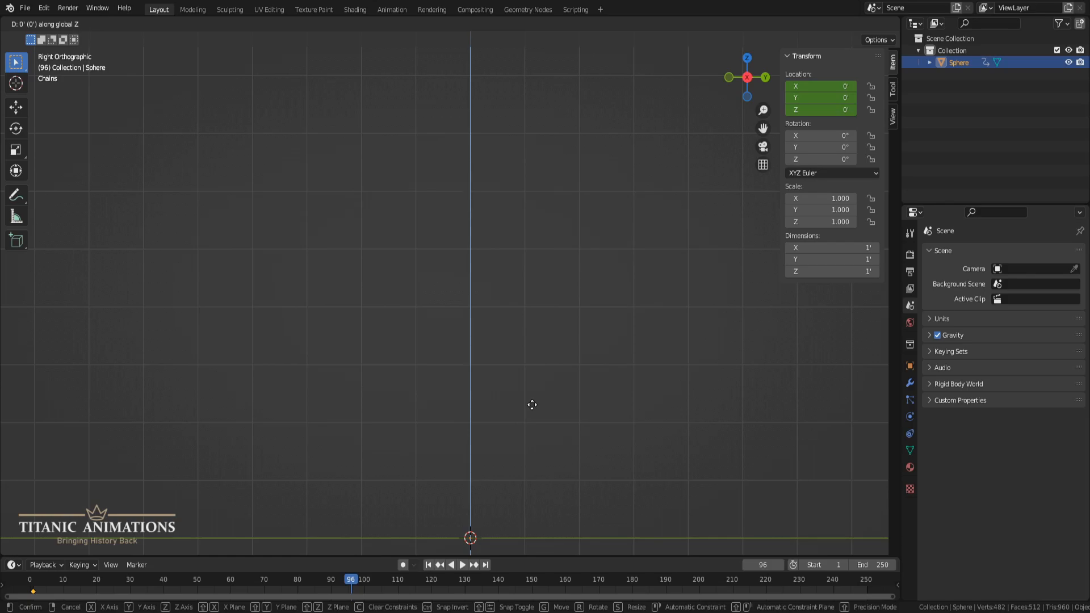
{"action": "type", "text": "600"}
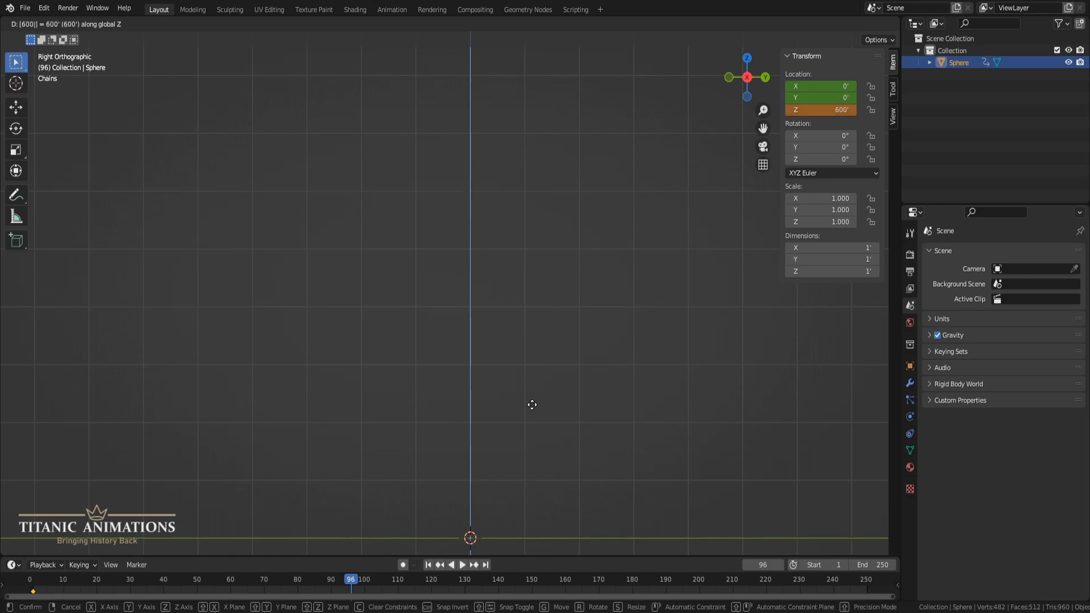
{"action": "key", "text": "Return"}
{"action": "scroll", "coordinate": [532, 405], "scroll_direction": "down", "scroll_amount": 3}
{"action": "scroll", "coordinate": [525, 373], "scroll_direction": "up", "scroll_amount": 3}
{"action": "scroll", "coordinate": [524, 373], "scroll_direction": "down", "scroll_amount": 6, "text": "shift"}
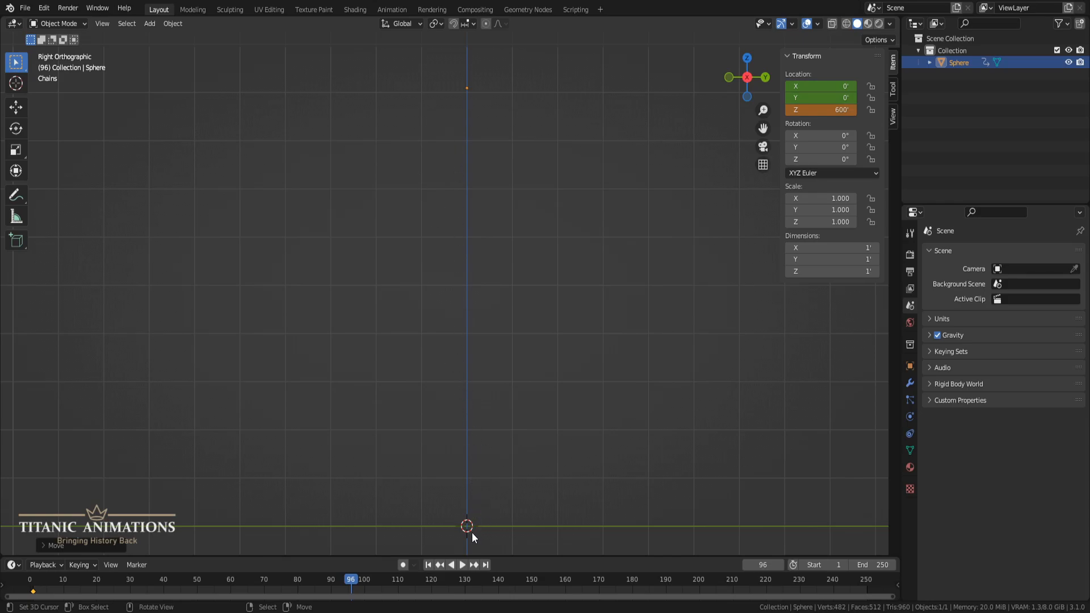
- Move the sphere along Y to about -77 ft and insert a location keyframe at frame 96
{"action": "key", "text": "g"}
{"action": "key", "text": "y"}
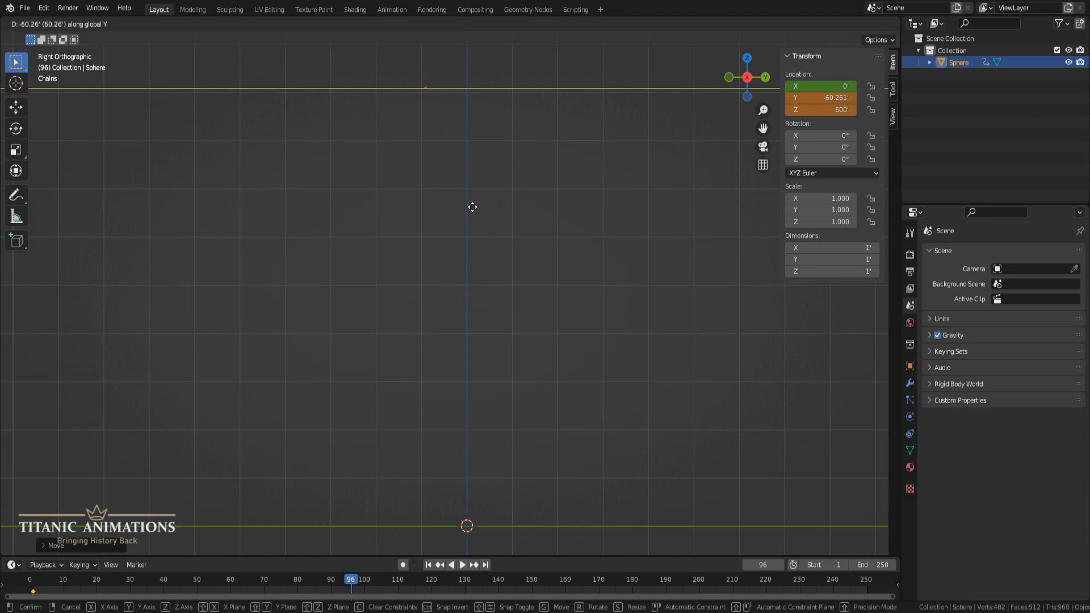
{"action": "left_click", "coordinate": [471, 207]}
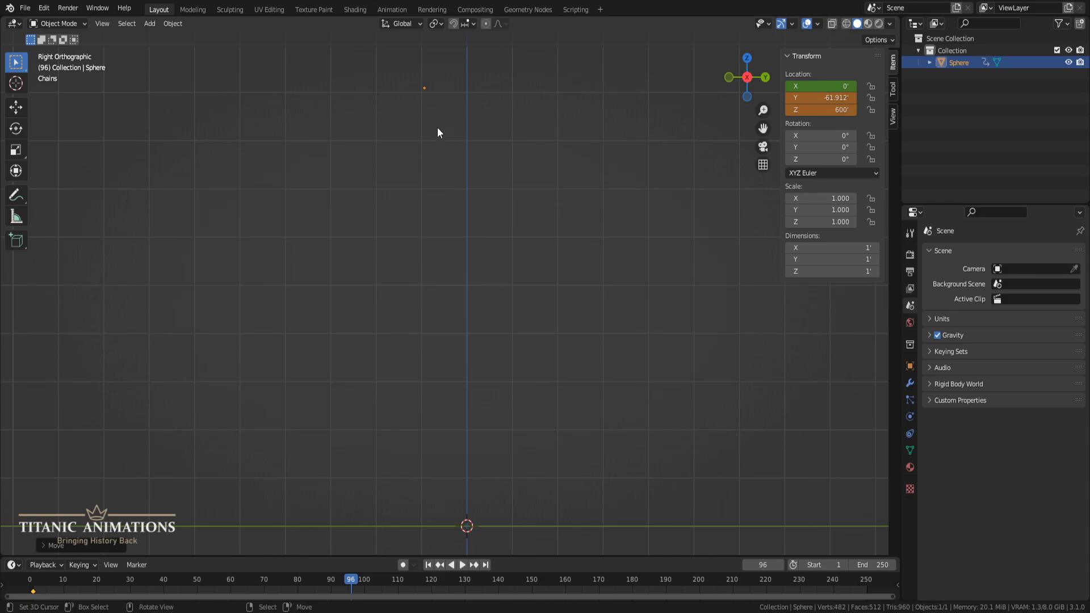
{"action": "key", "text": "g"}
{"action": "key", "text": "y"}
{"action": "left_click", "coordinate": [492, 376]}
{"action": "key", "text": "i"}
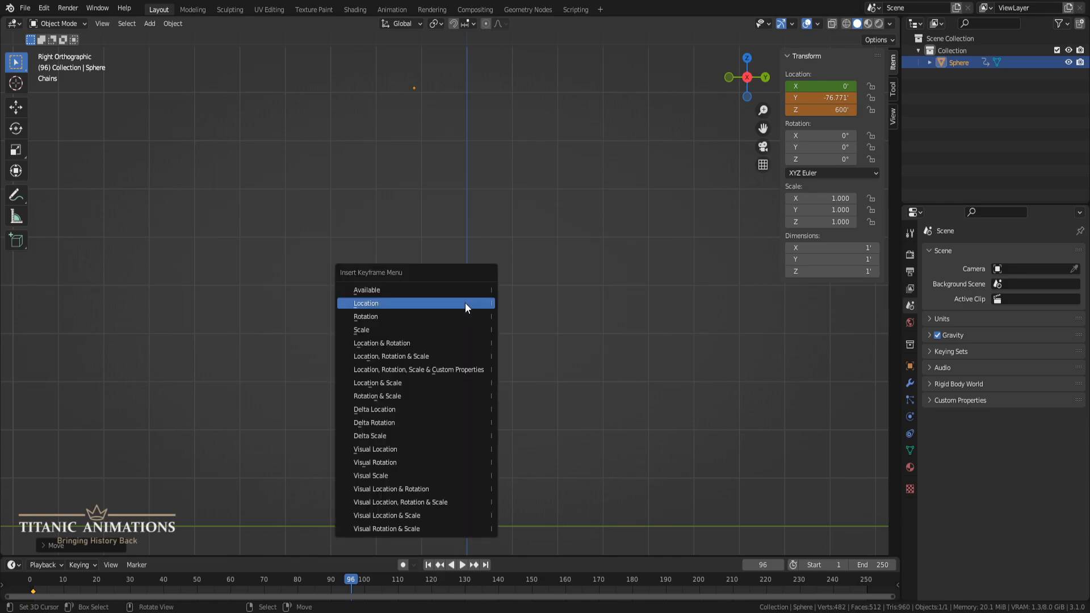
{"action": "left_click", "coordinate": [465, 302]}
- Play the animation from its first frame and set the scene's end frame to 96
{"action": "key", "text": "shift+Left"}
{"action": "key", "text": "space"}
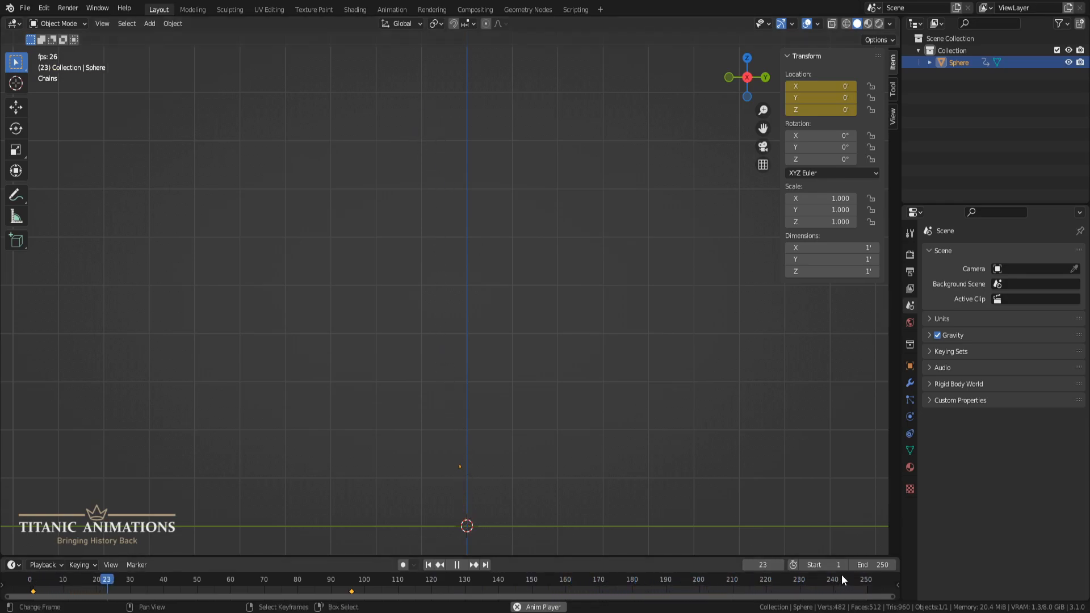
{"action": "type", "text": "6"}
{"action": "key", "text": "Return"}
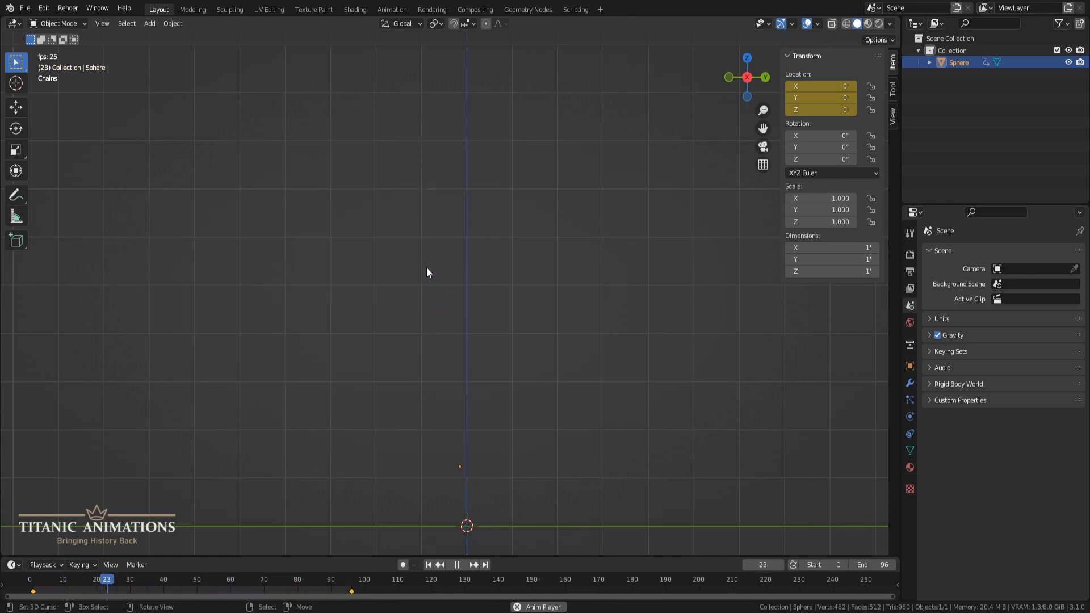
- Split the 3D viewport vertically into two side-by-side areas and hide the sidebar in the new one
{"action": "right_click", "coordinate": [612, 13]}
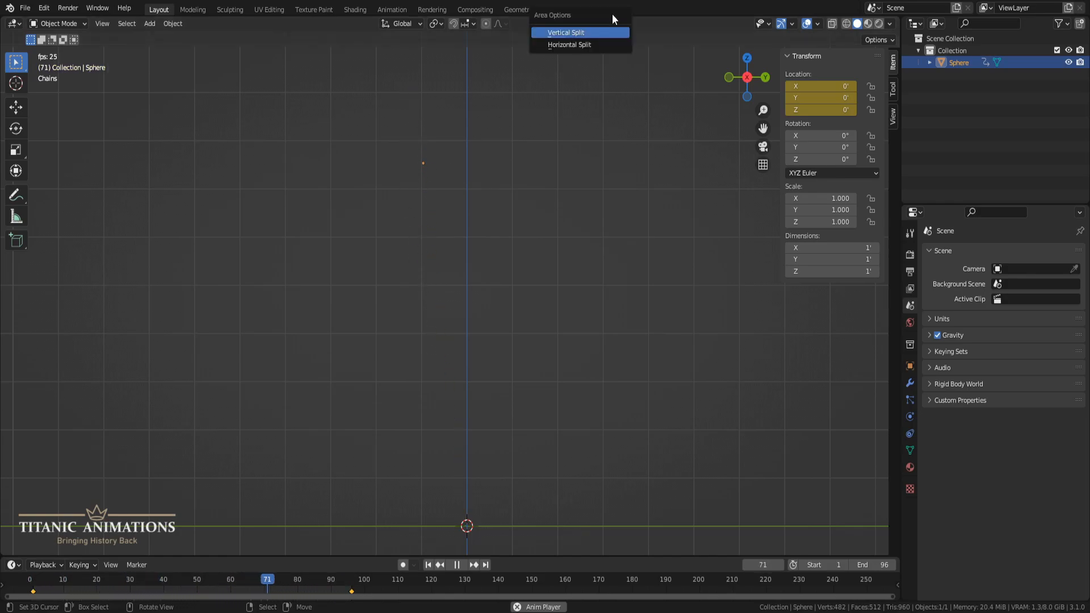
{"action": "left_click", "coordinate": [613, 32]}
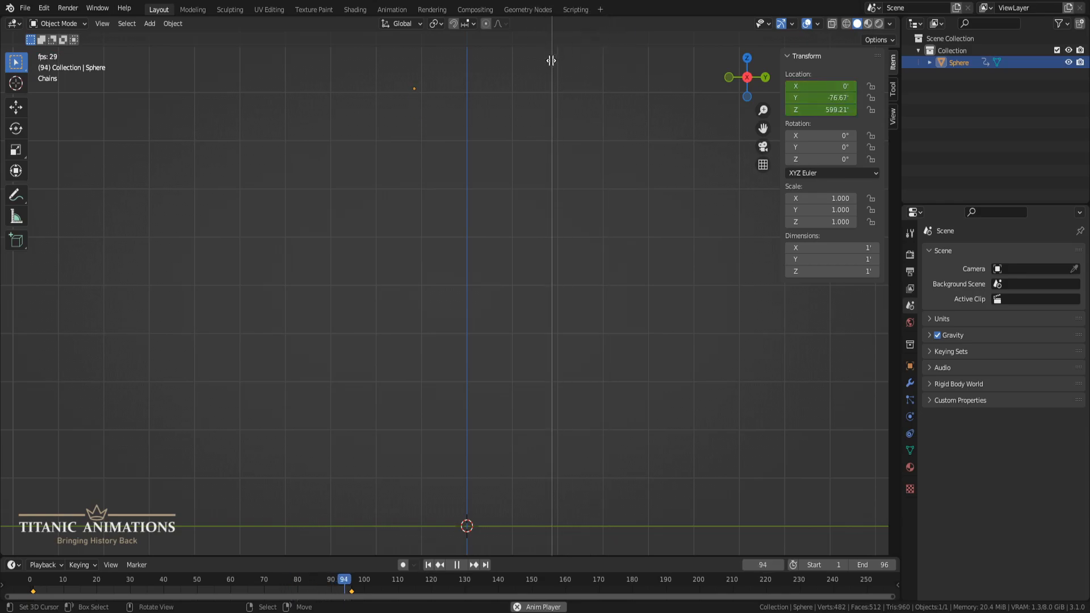
{"action": "left_click", "coordinate": [467, 101]}
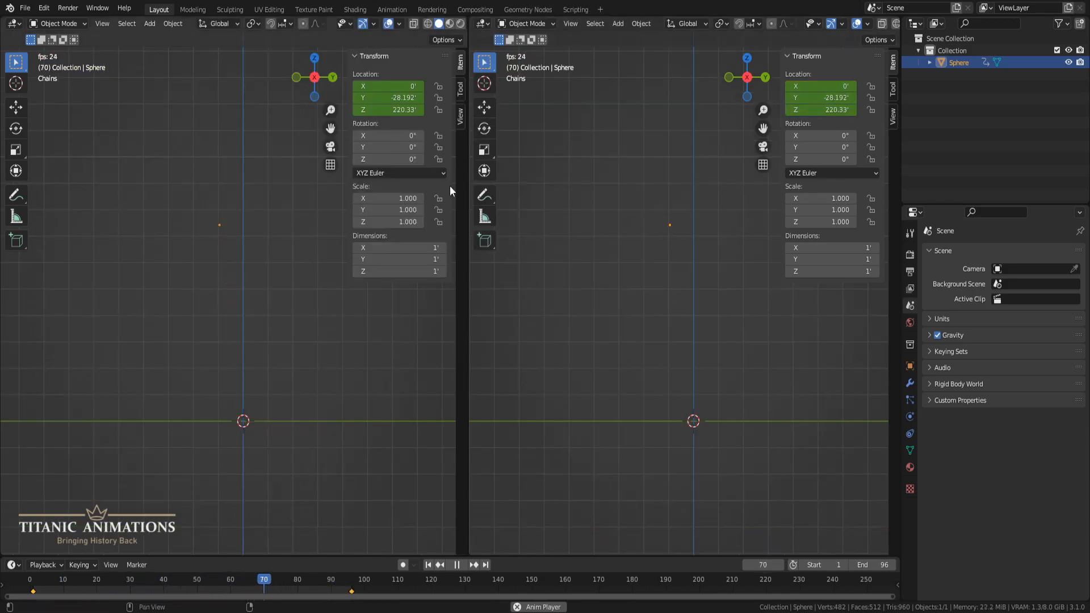
{"action": "key", "text": "n"}
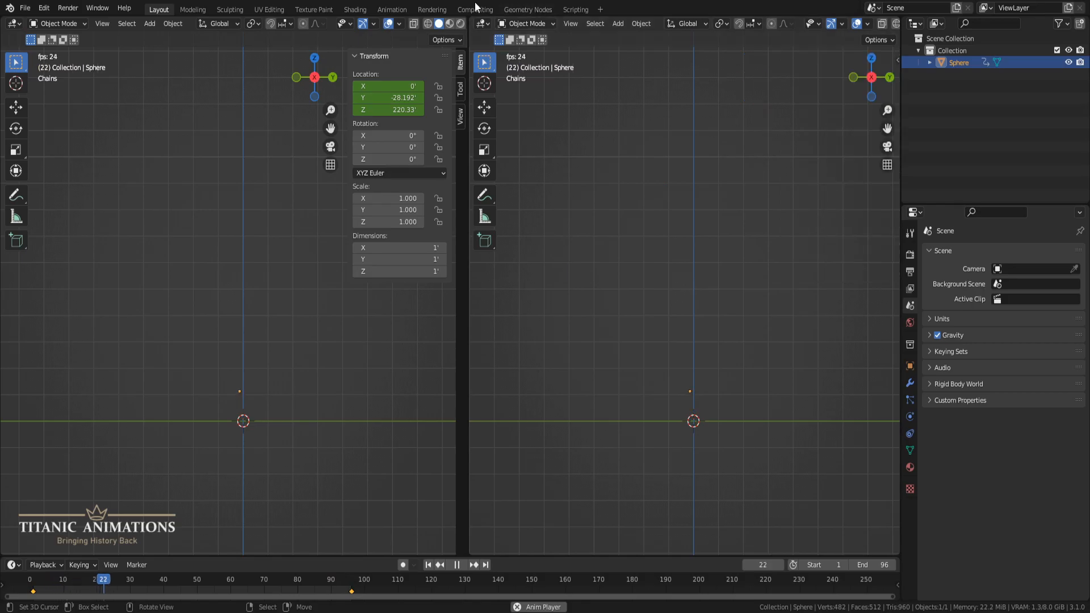
- Change the new area beside the 3D viewport to the Graph Editor
{"action": "left_click", "coordinate": [480, 23]}
{"action": "left_click", "coordinate": [526, 23]}
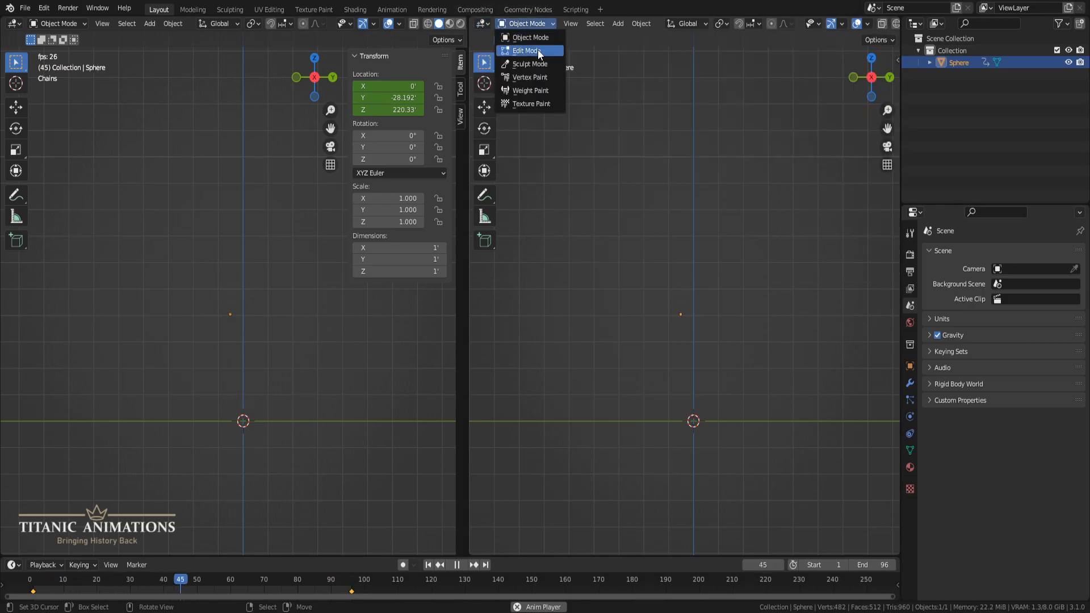
{"action": "left_click", "coordinate": [486, 20]}
{"action": "left_click", "coordinate": [483, 24]}
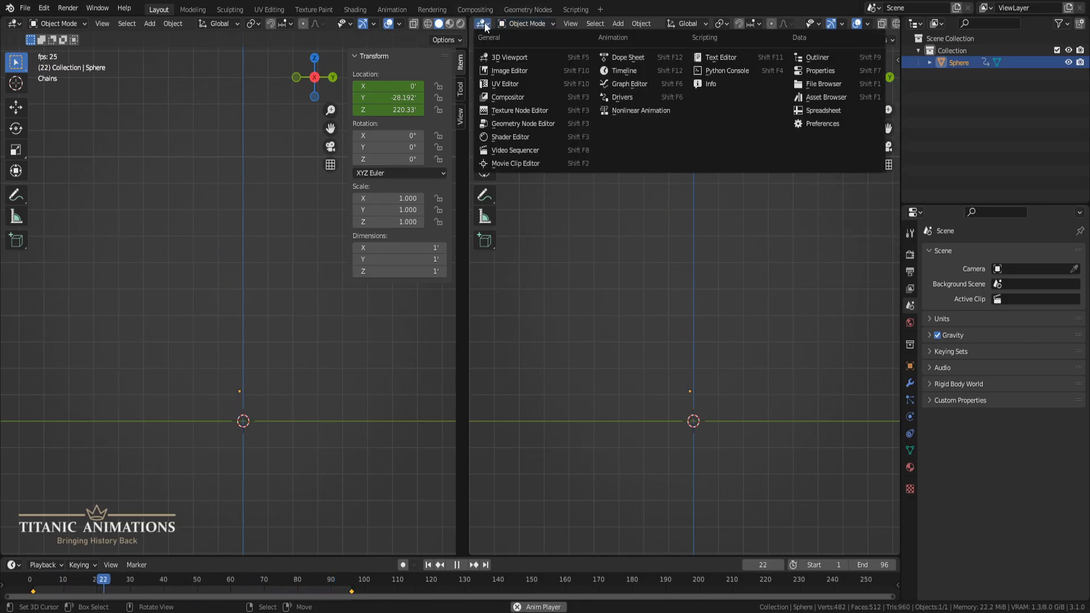
{"action": "left_click", "coordinate": [629, 84]}
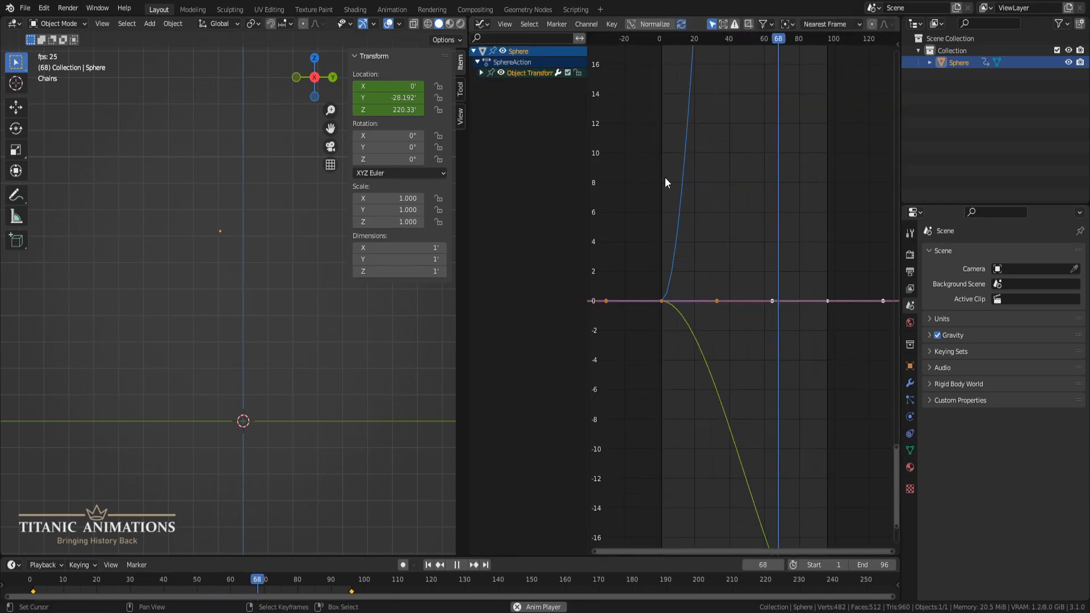
- Expand the sphere's transform channels, hide the X and Y Location curves, and fit the Z Location curve in view
{"action": "left_click", "coordinate": [483, 74]}
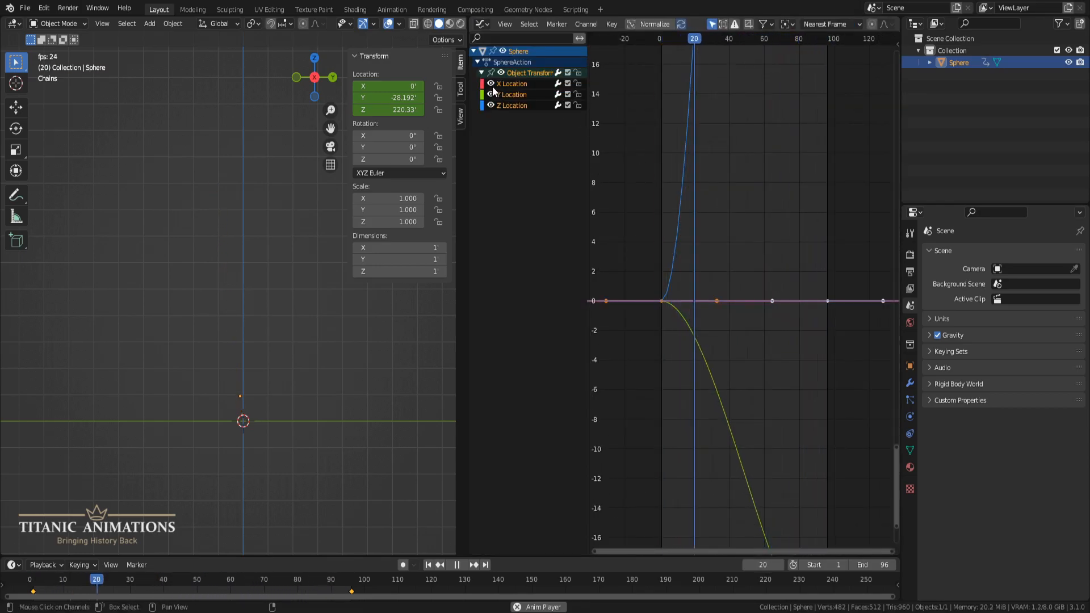
{"action": "left_click", "coordinate": [491, 84]}
{"action": "left_click", "coordinate": [491, 95]}
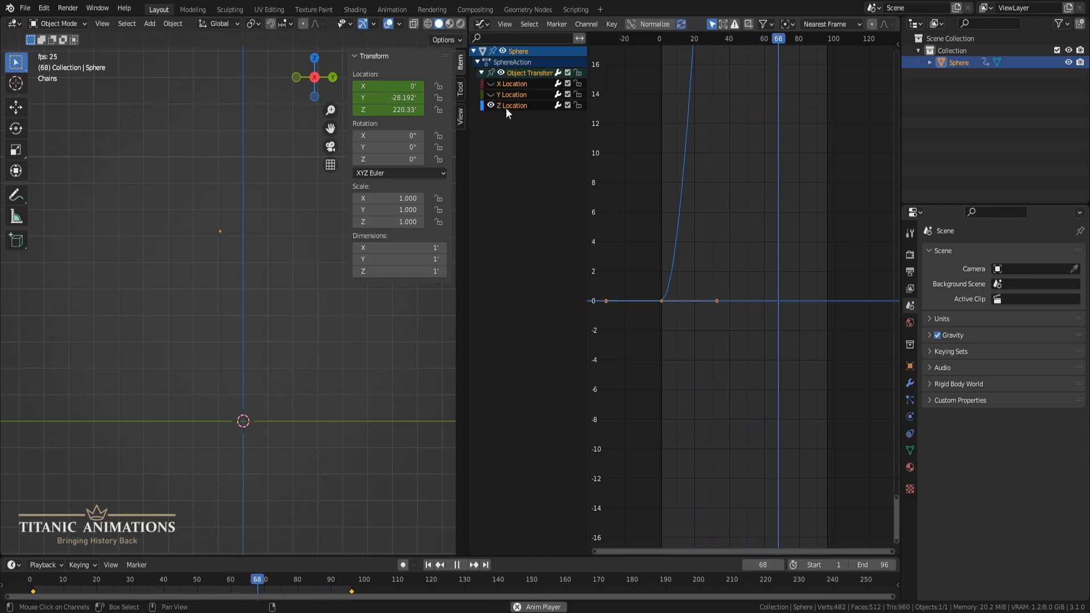
{"action": "key", "text": "Home"}
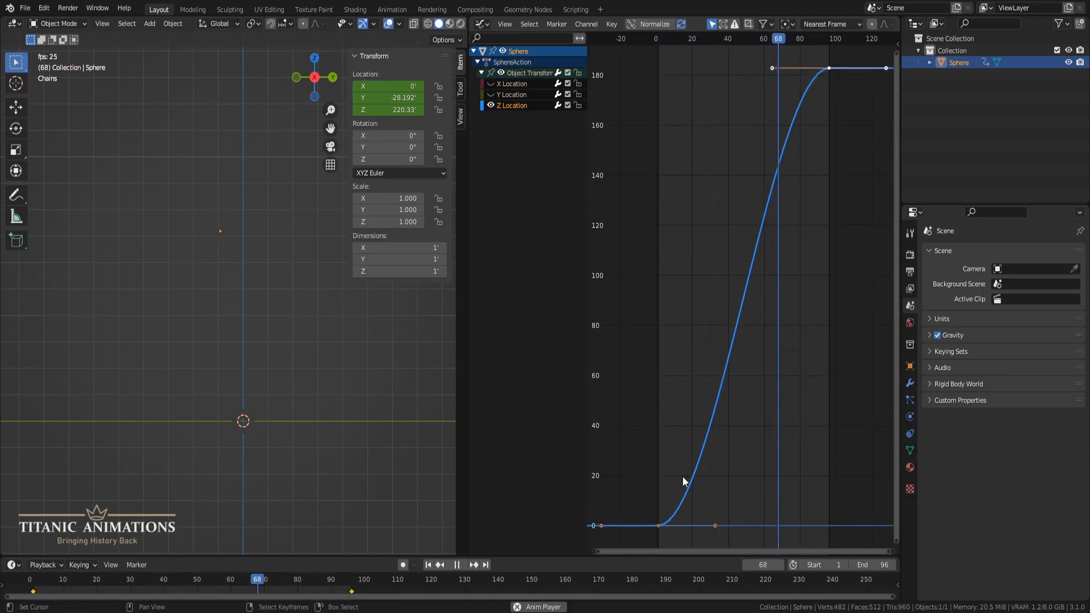
- Raise the outgoing handle of the Z Location curve's first keyframe vertically to a value of about 118
{"action": "left_click", "coordinate": [659, 525]}
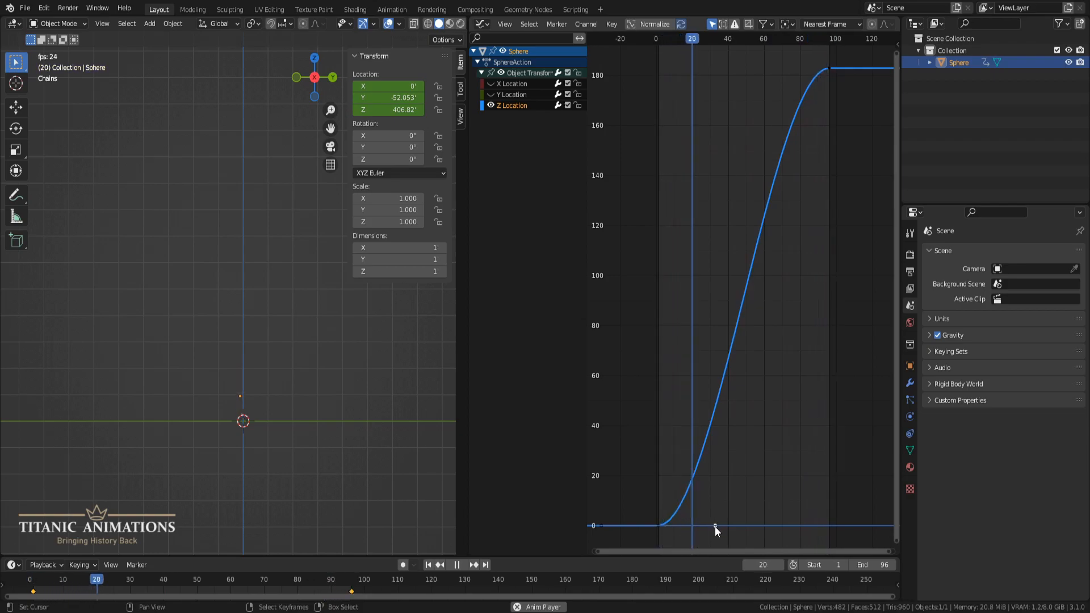
{"action": "right_click", "coordinate": [658, 525]}
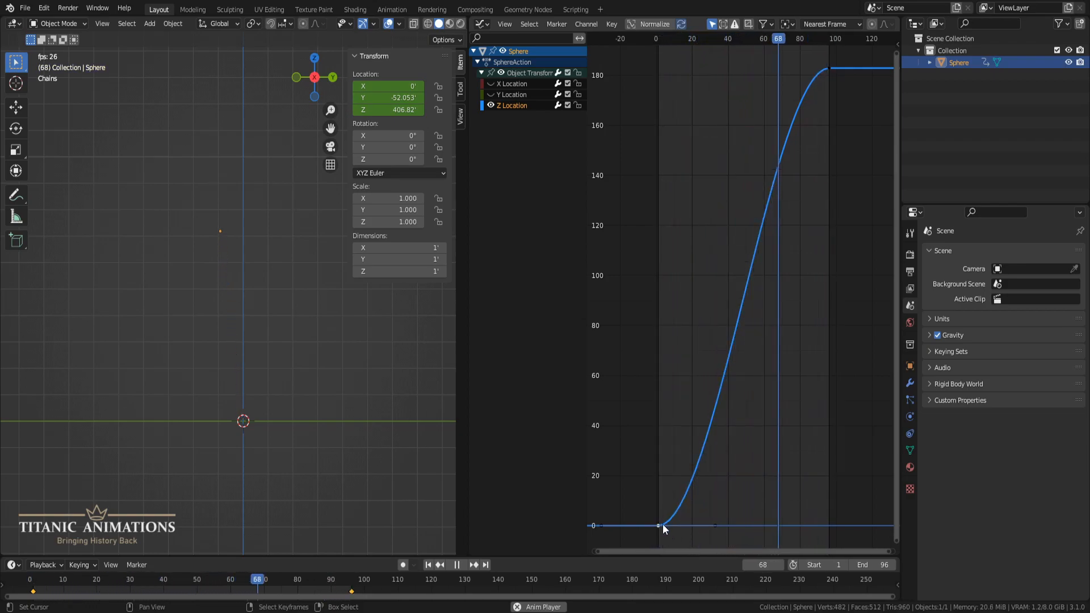
{"action": "key", "text": "g"}
{"action": "key", "text": "y"}
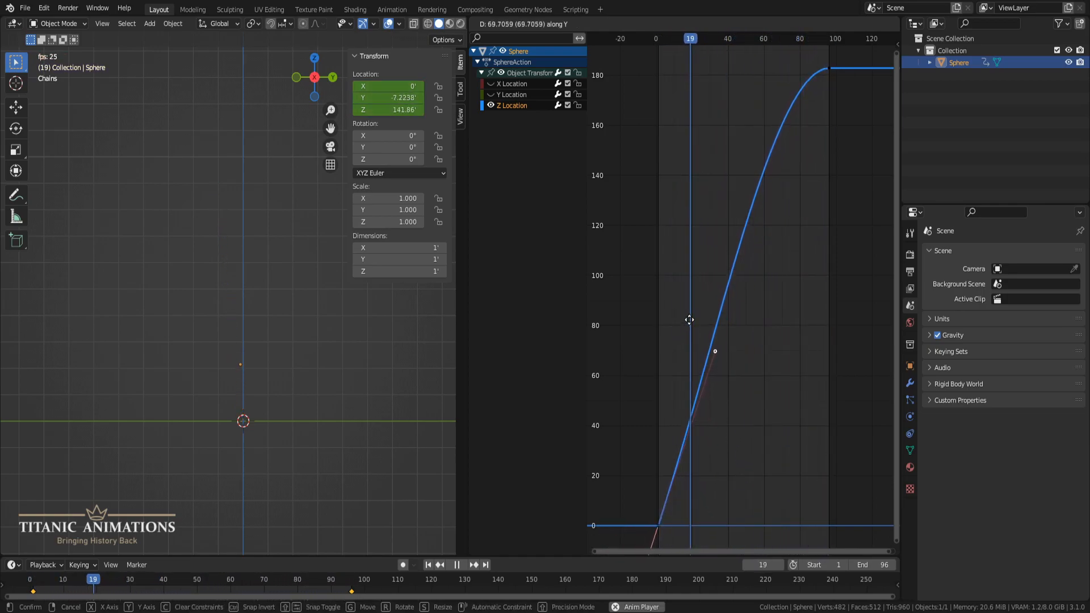
{"action": "left_click", "coordinate": [681, 285]}
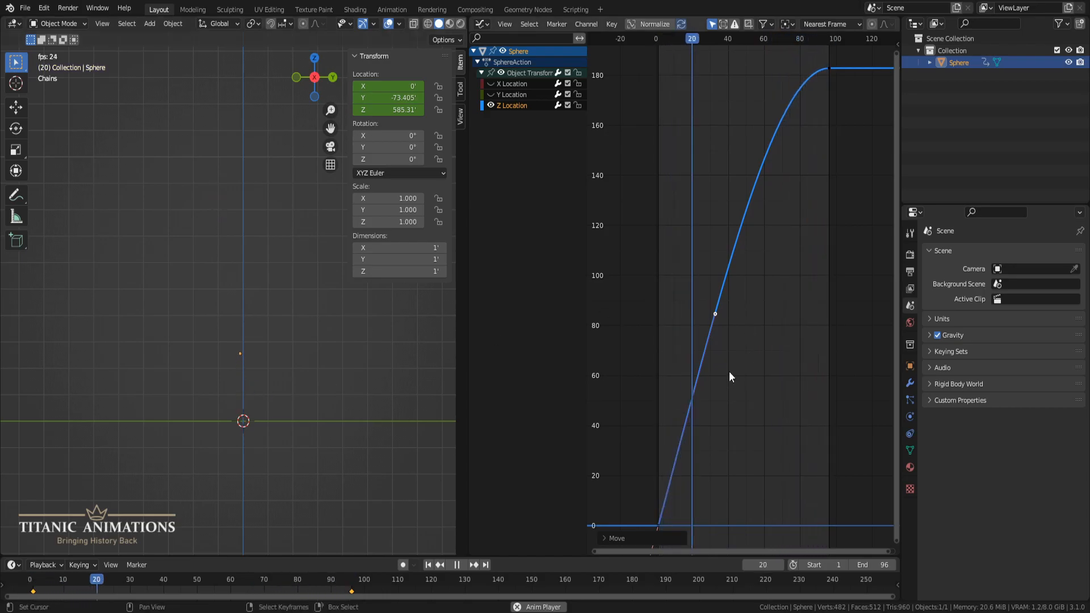
{"action": "key", "text": "g"}
{"action": "key", "text": "y"}
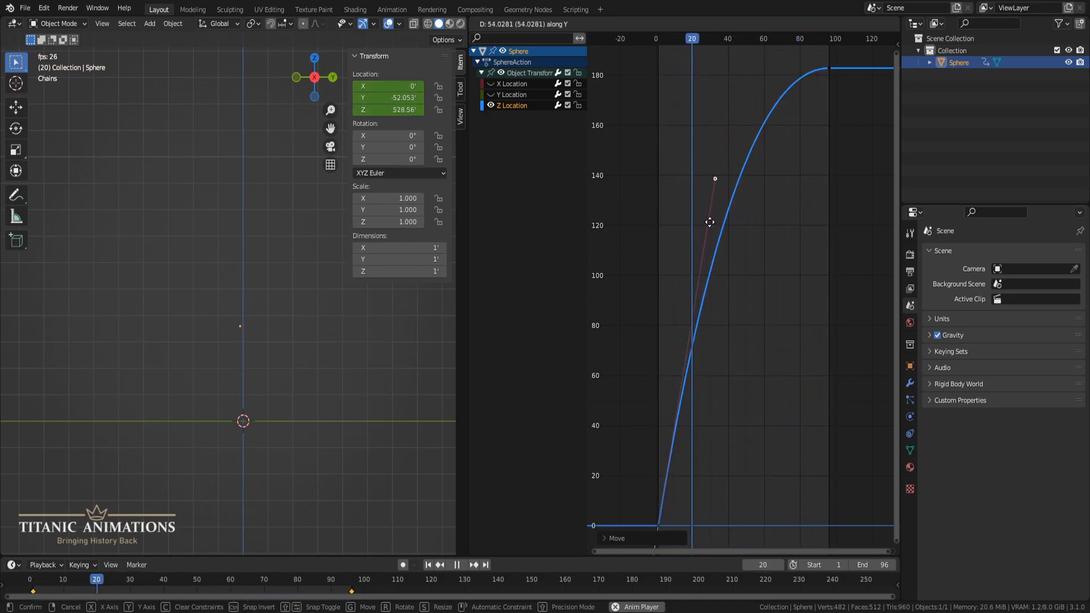
{"action": "left_click", "coordinate": [724, 273]}
- Lower the incoming handle of the Z Location curve's last keyframe vertically by about 37
{"action": "left_click", "coordinate": [828, 68]}
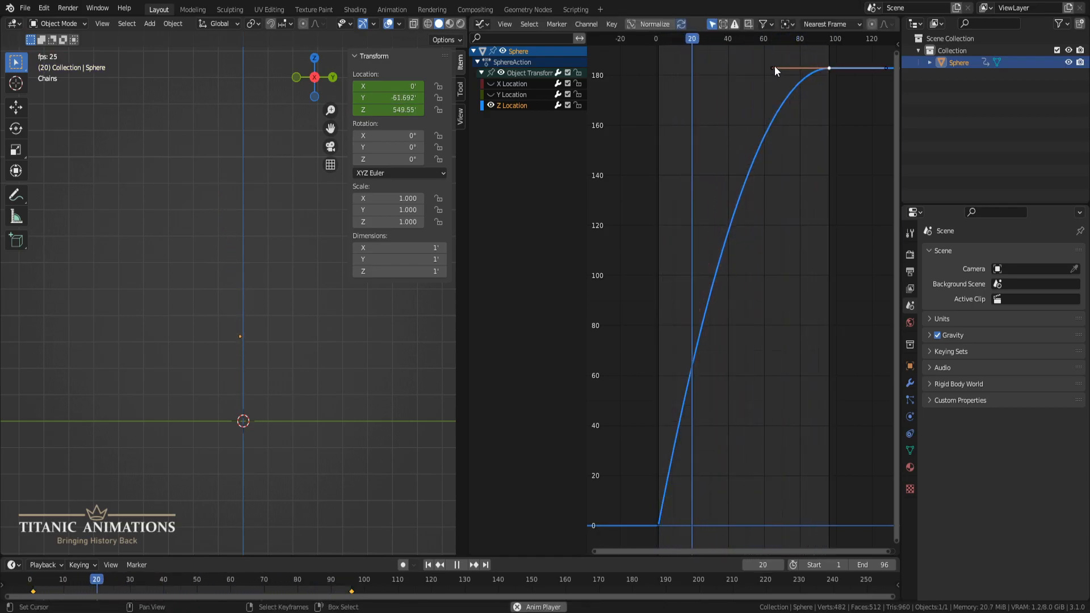
{"action": "key", "text": "g"}
{"action": "key", "text": "y"}
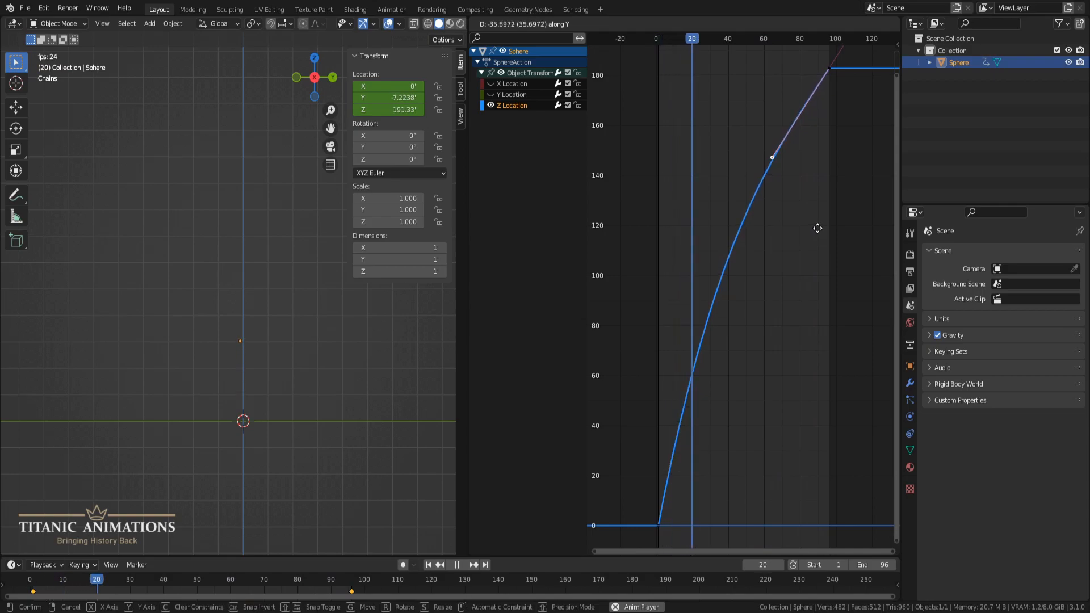
{"action": "left_click", "coordinate": [817, 233]}
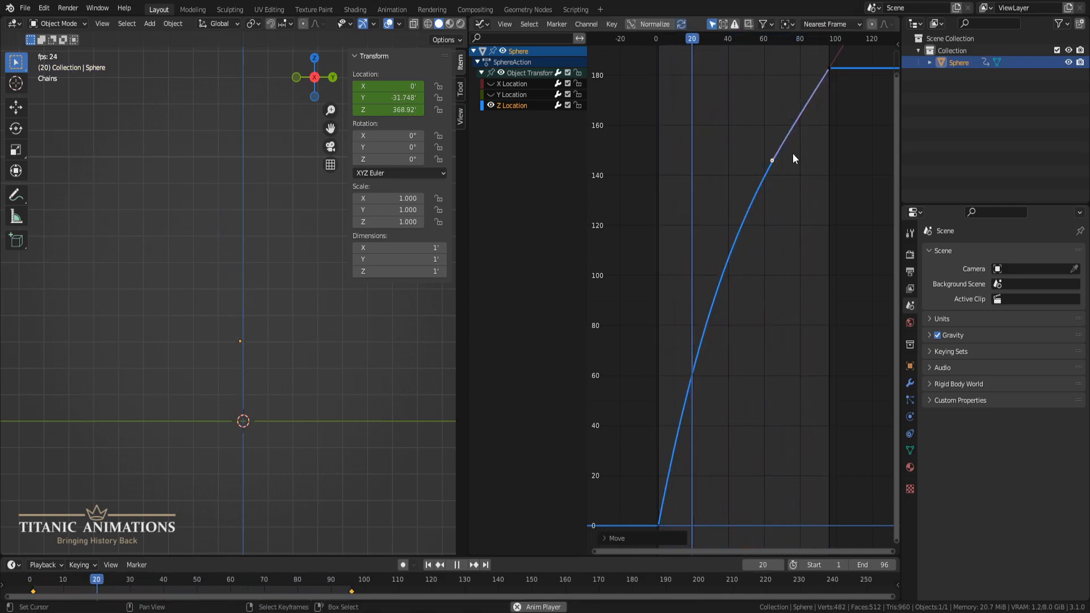
- Try linear interpolation on both keyframes of the Z Location curve and undo it
{"action": "left_click", "coordinate": [828, 69]}
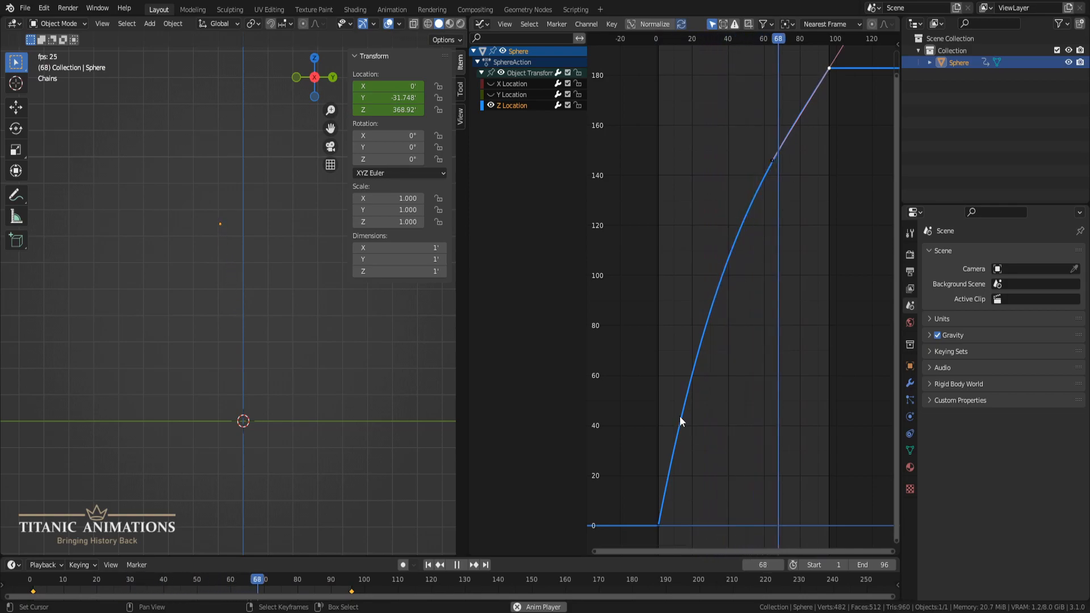
{"action": "left_click", "coordinate": [659, 526]}
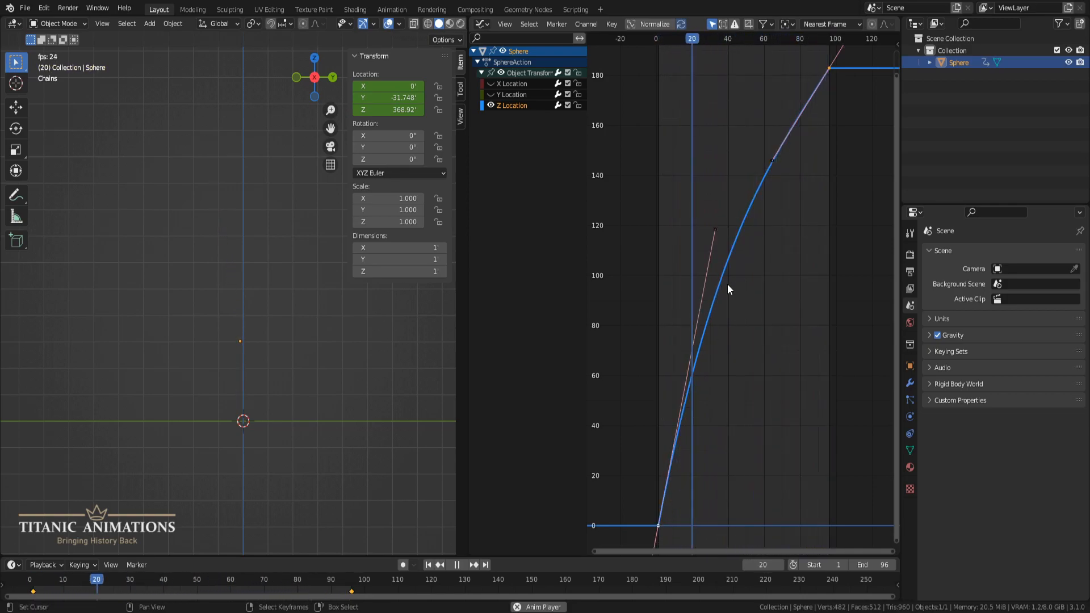
{"action": "left_click", "coordinate": [611, 24]}
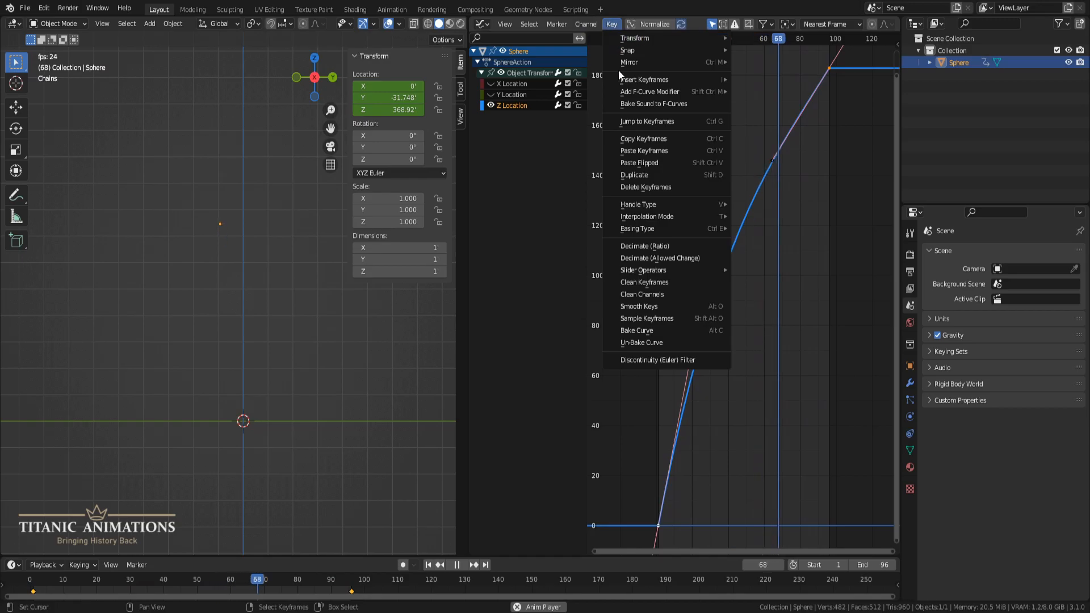
{"action": "mouse_move", "coordinate": [674, 218]}
{"action": "left_click", "coordinate": [764, 250]}
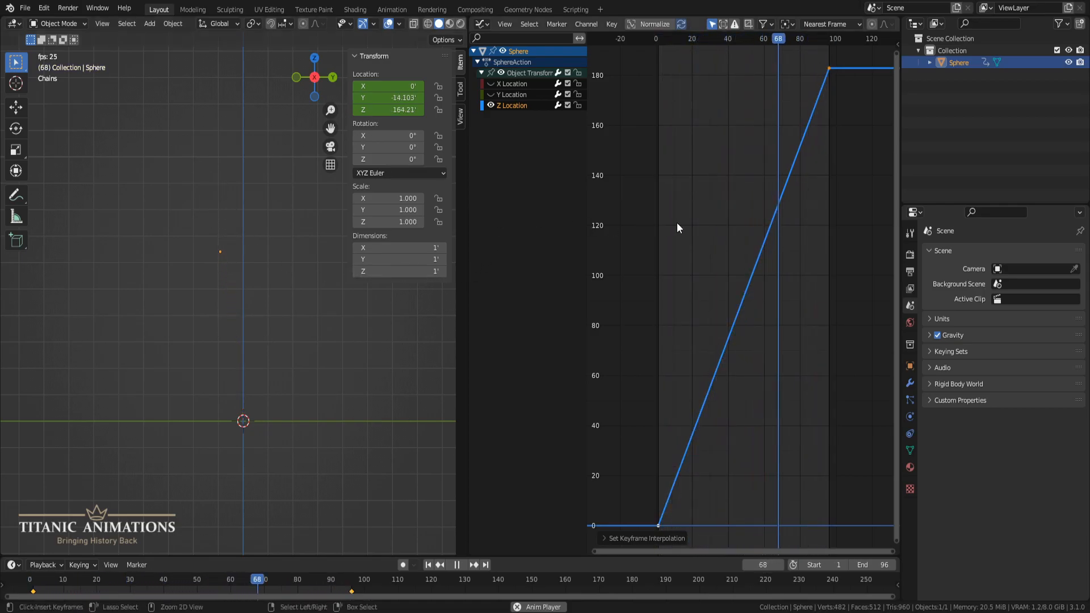
{"action": "key", "text": "ctrl+z"}
- Lower the outgoing handle of the Z Location curve's first keyframe vertically to a value of about 76
{"action": "left_click", "coordinate": [720, 231]}
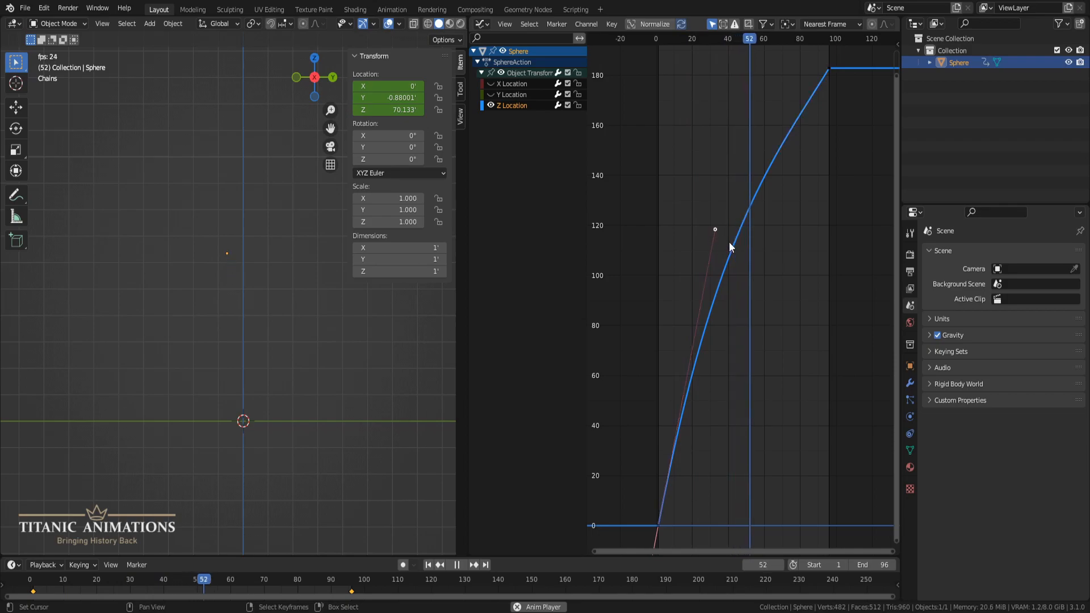
{"action": "key", "text": "g"}
{"action": "key", "text": "y"}
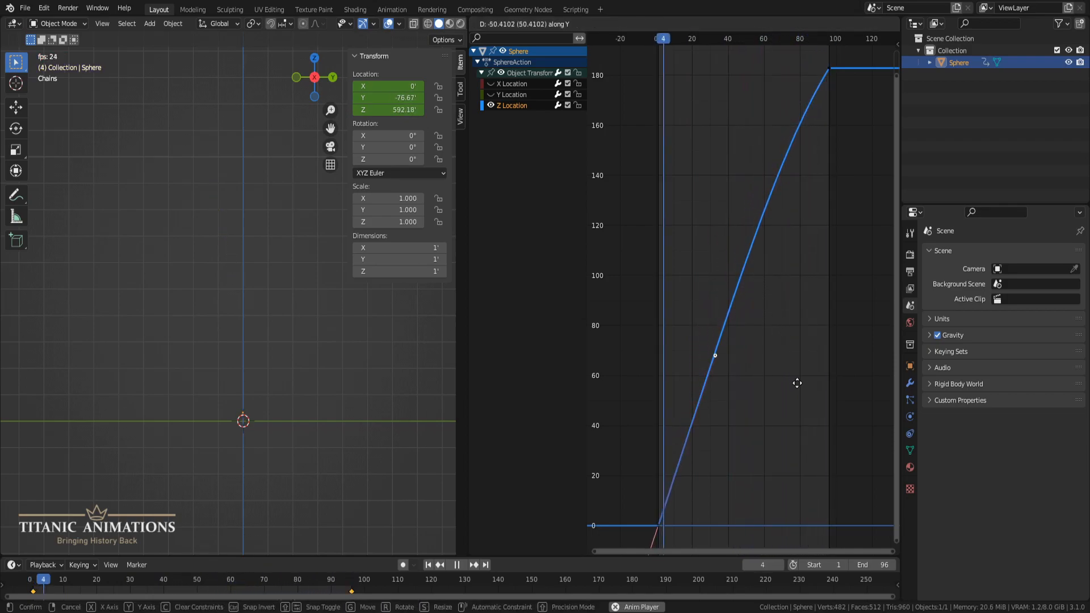
{"action": "left_click", "coordinate": [794, 364]}
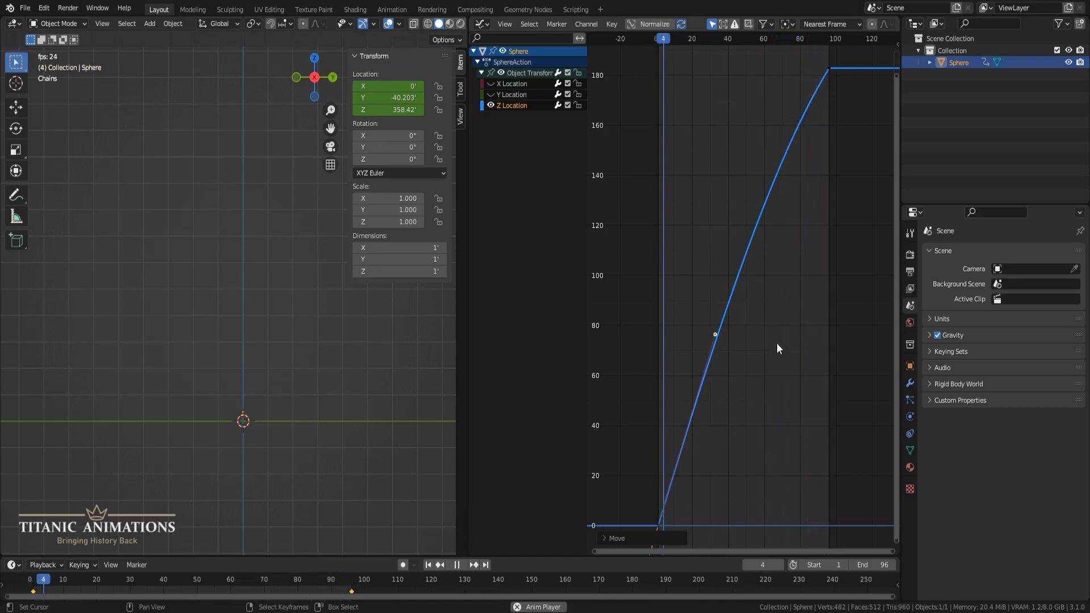
- Show the sphere's Y Location curve in the Graph Editor and make it the selected channel
{"action": "left_click", "coordinate": [496, 95]}
{"action": "scroll", "coordinate": [732, 351], "scroll_direction": "down", "scroll_amount": 4}
{"action": "middle_click_drag", "start_coordinate": [779, 422], "coordinate": [771, 251]}
{"action": "scroll", "coordinate": [771, 275], "scroll_direction": "up", "scroll_amount": 1}
{"action": "scroll", "coordinate": [771, 274], "scroll_direction": "up", "scroll_amount": 2}
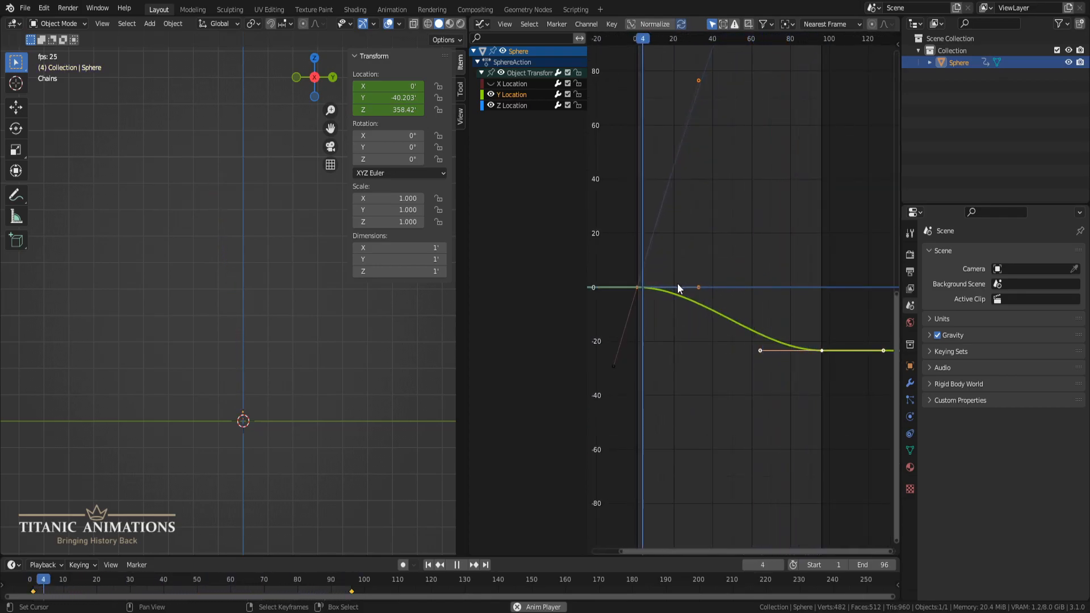
- Lower the outgoing handle of the Y Location curve's first keyframe vertically to a value of about -9
{"action": "left_click", "coordinate": [699, 287]}
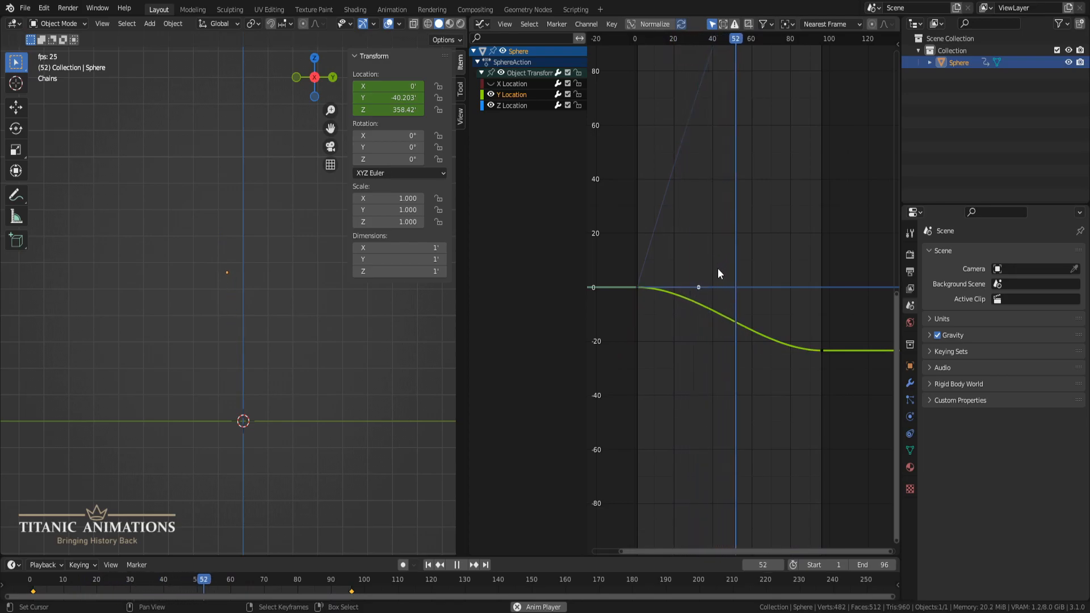
{"action": "key", "text": "g"}
{"action": "key", "text": "y"}
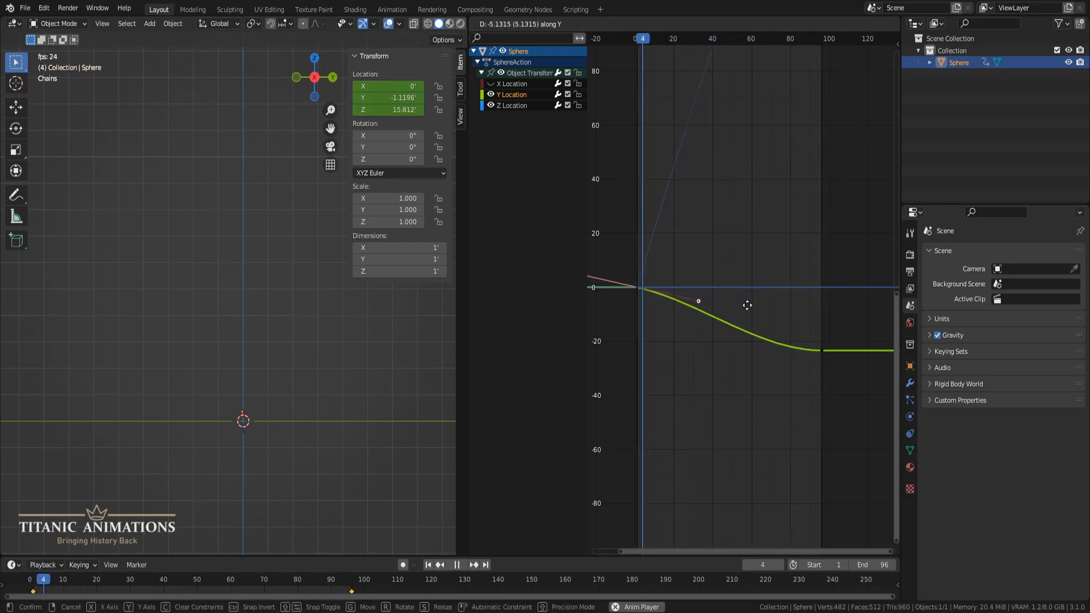
{"action": "left_click", "coordinate": [748, 313]}
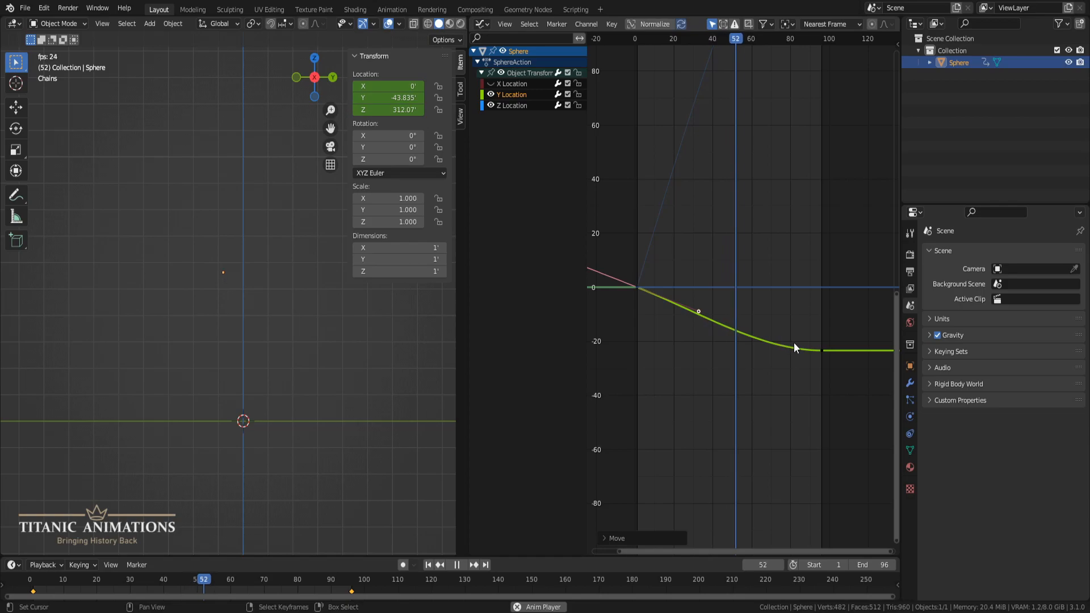
- Raise the incoming handle of the Y Location curve's last keyframe vertically by about 5
{"action": "right_click", "coordinate": [818, 349]}
{"action": "right_click", "coordinate": [761, 351]}
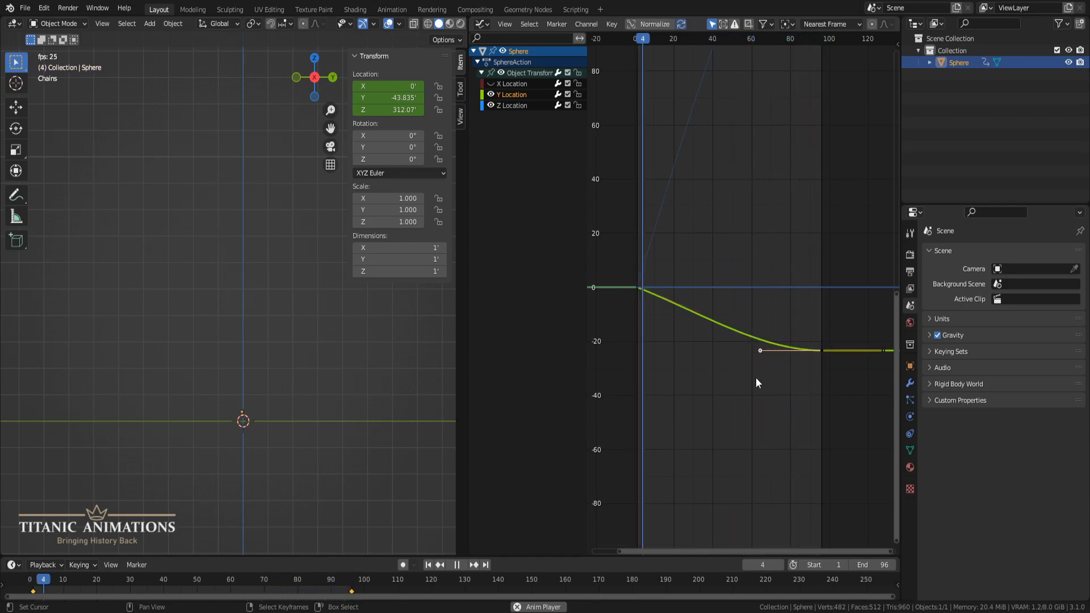
{"action": "key", "text": "g"}
{"action": "key", "text": "y"}
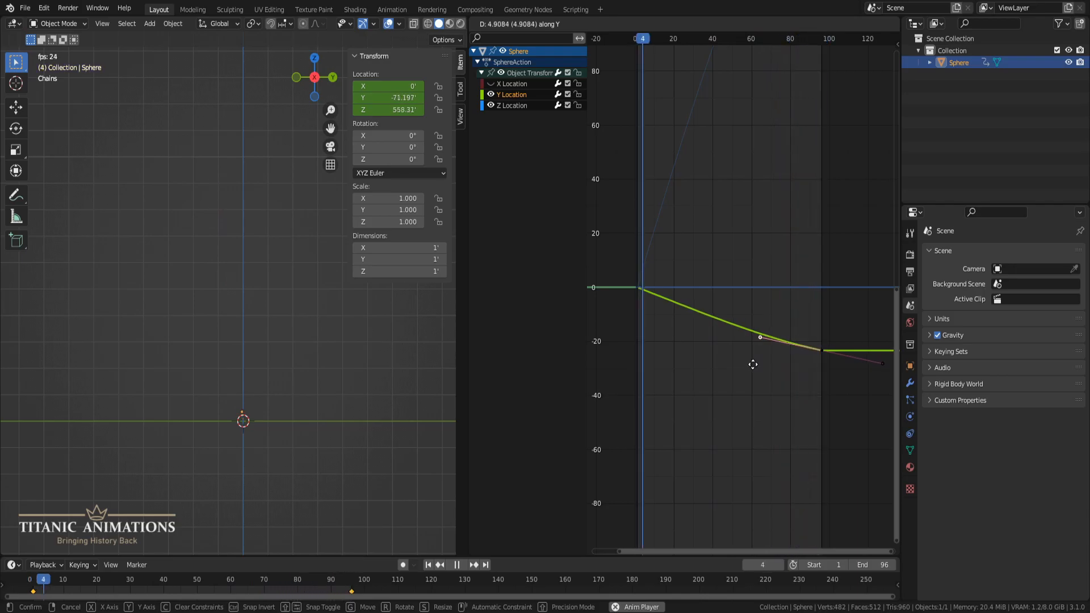
{"action": "left_click", "coordinate": [746, 364]}
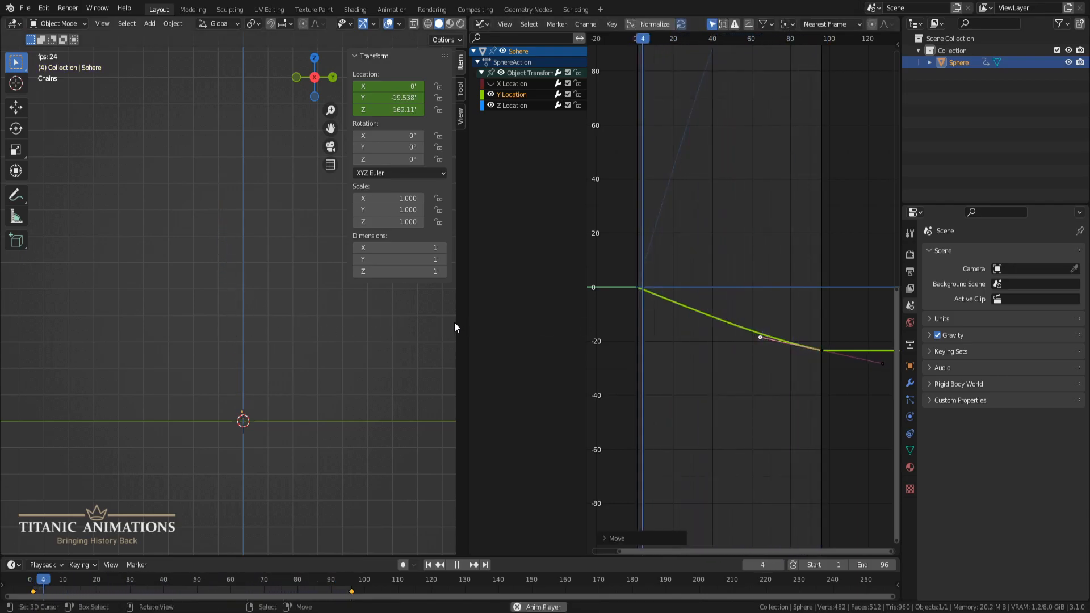
- Join the Graph Editor area into the 3D viewport so the viewport fills its space
{"action": "right_click", "coordinate": [469, 325]}
{"action": "left_click", "coordinate": [465, 356]}
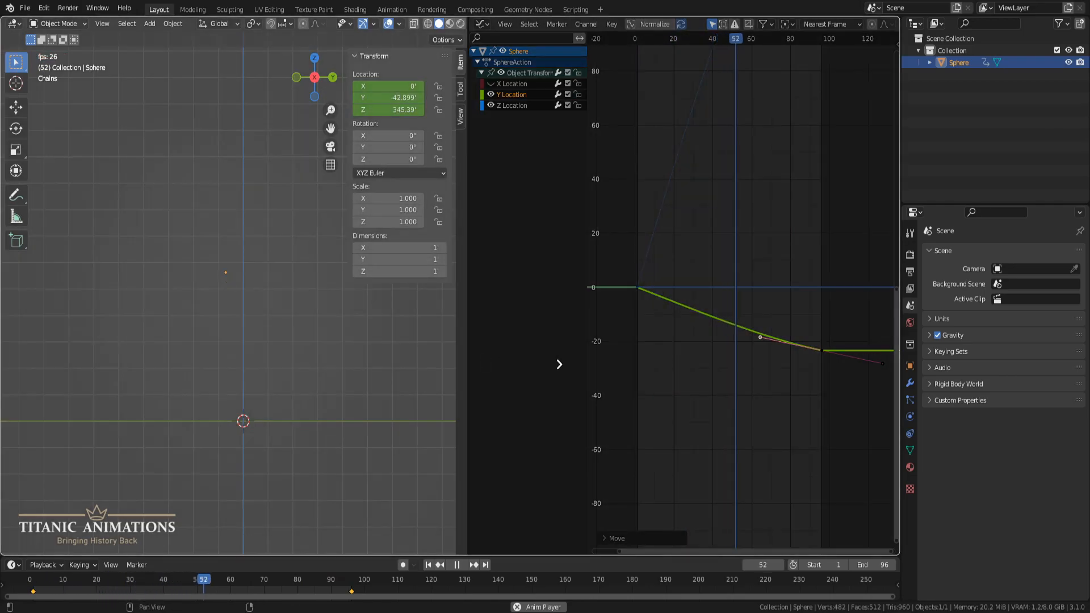
{"action": "left_click", "coordinate": [547, 365]}
{"action": "scroll", "coordinate": [546, 371], "scroll_direction": "down", "scroll_amount": 1}
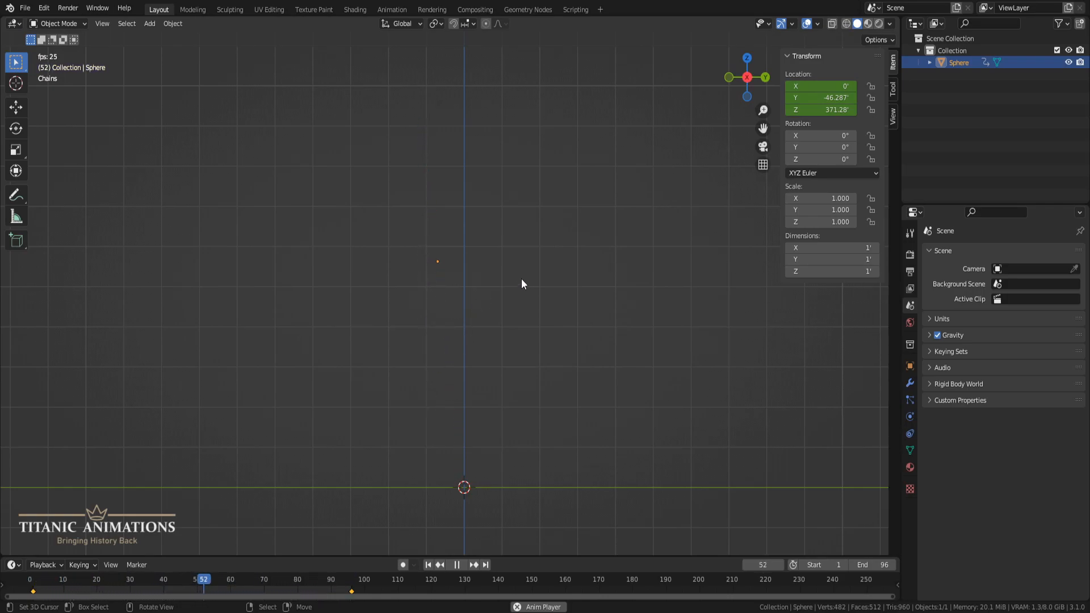
- Add a particle system to the sphere, then stop the playback and go to frame 96
{"action": "left_click", "coordinate": [911, 400]}
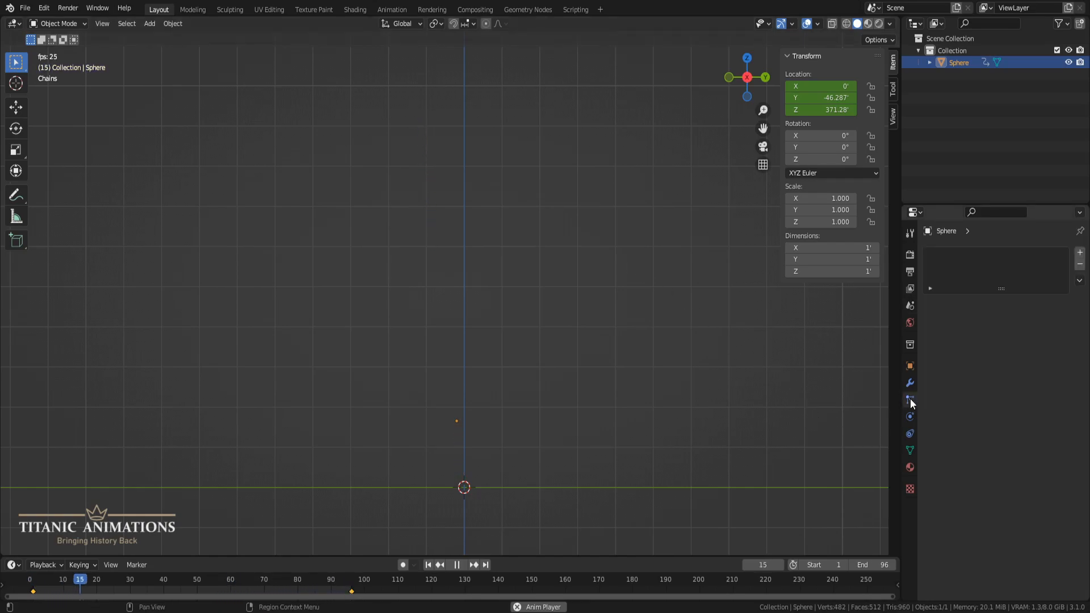
{"action": "left_click", "coordinate": [1081, 253]}
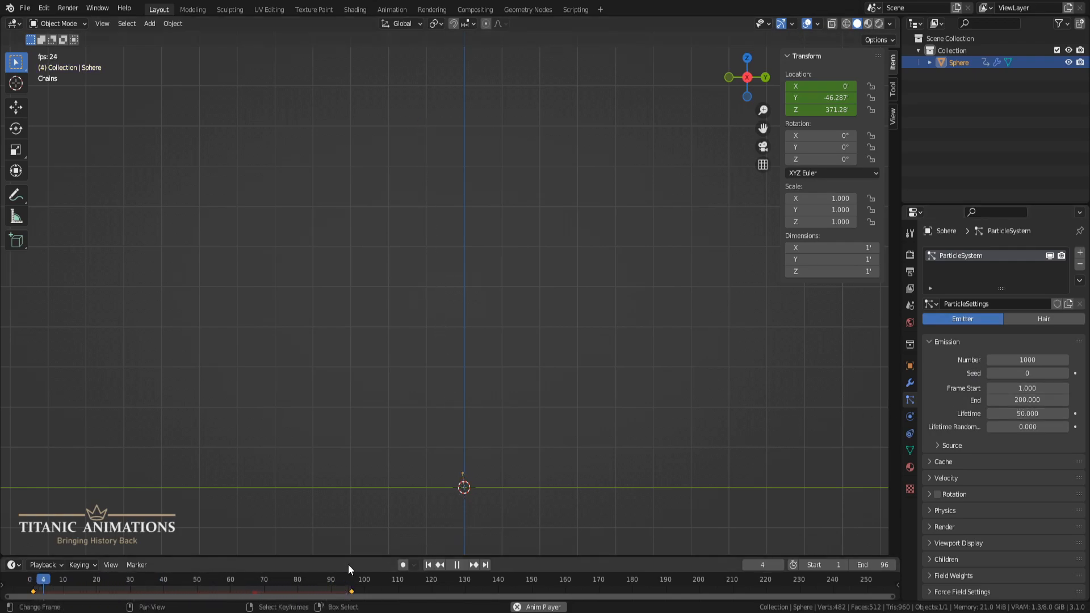
{"action": "key", "text": "space"}
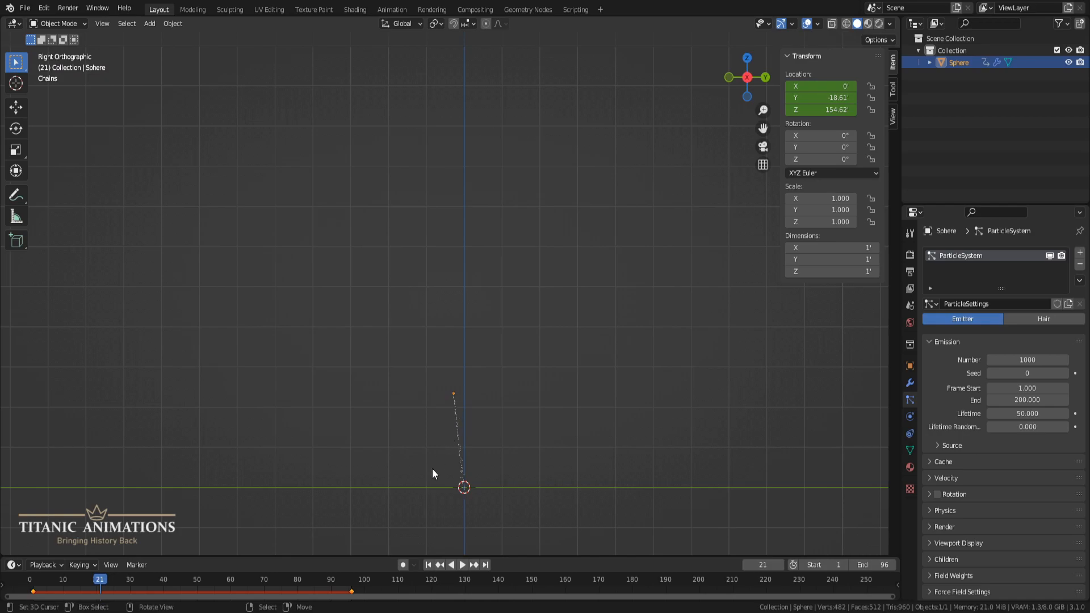
{"action": "left_click_drag", "start_coordinate": [335, 578], "coordinate": [351, 582]}
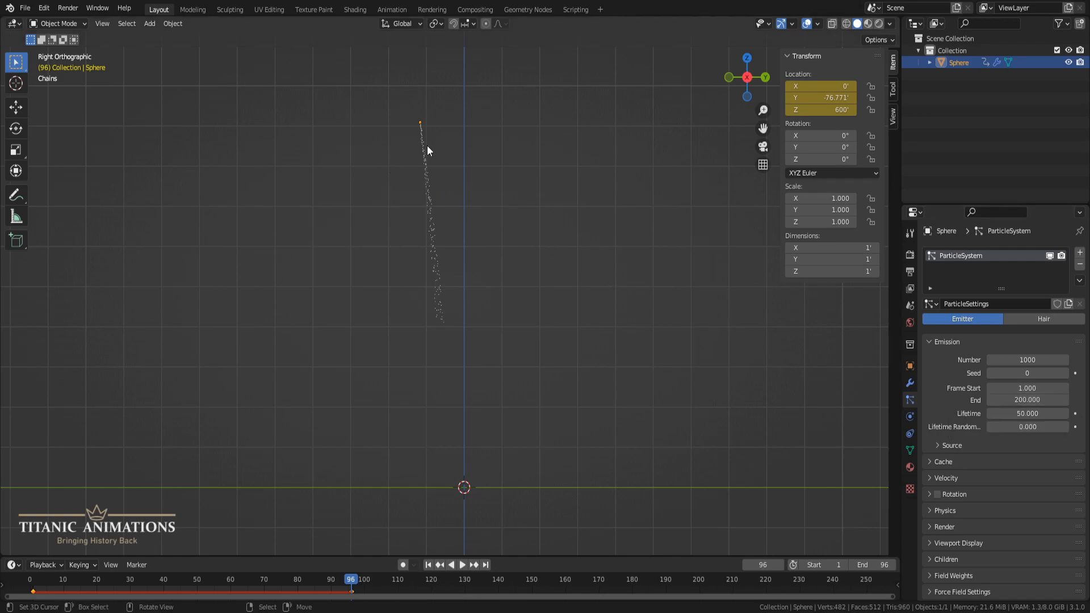
- Set the particle emission's end frame to 96 and extend the scene's end frame to 218 with the animation playing
{"action": "left_click", "coordinate": [1023, 400]}
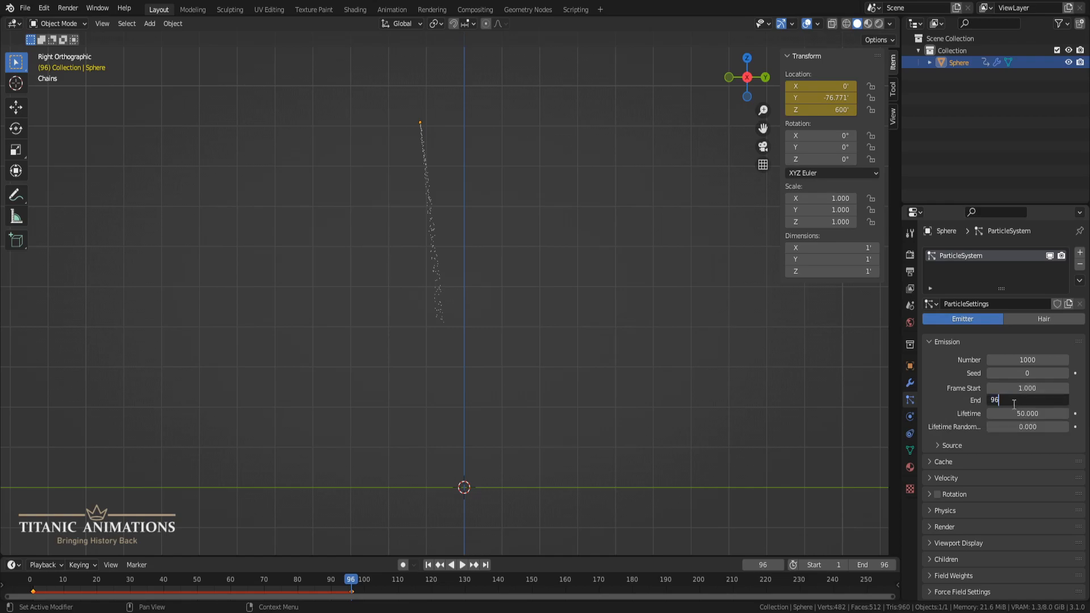
{"action": "key", "text": "Return"}
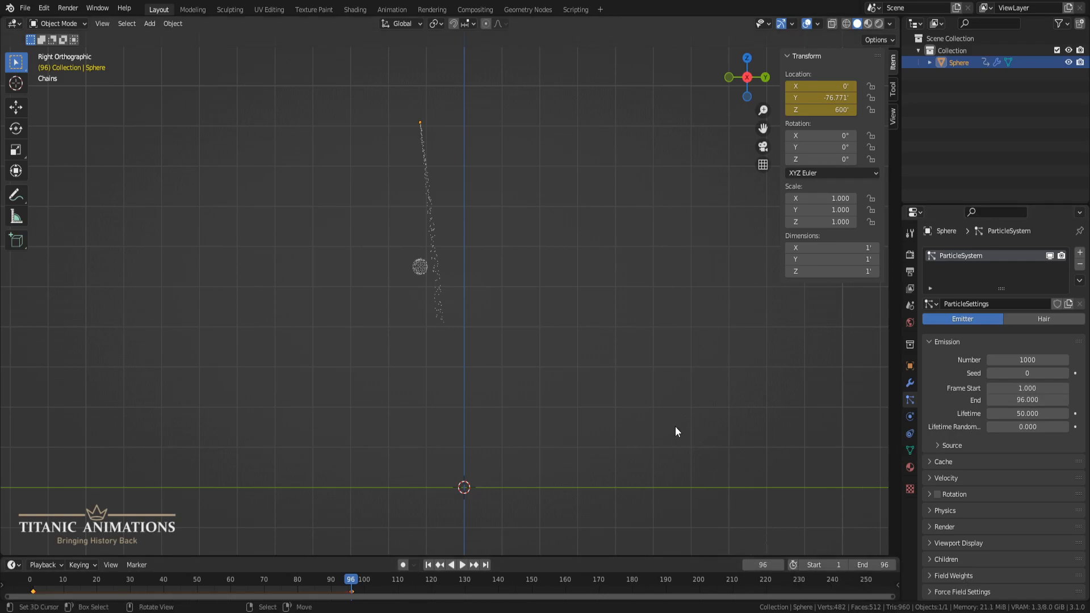
{"action": "key", "text": "space"}
{"action": "left_click_drag", "start_coordinate": [873, 562], "coordinate": [1011, 562]}
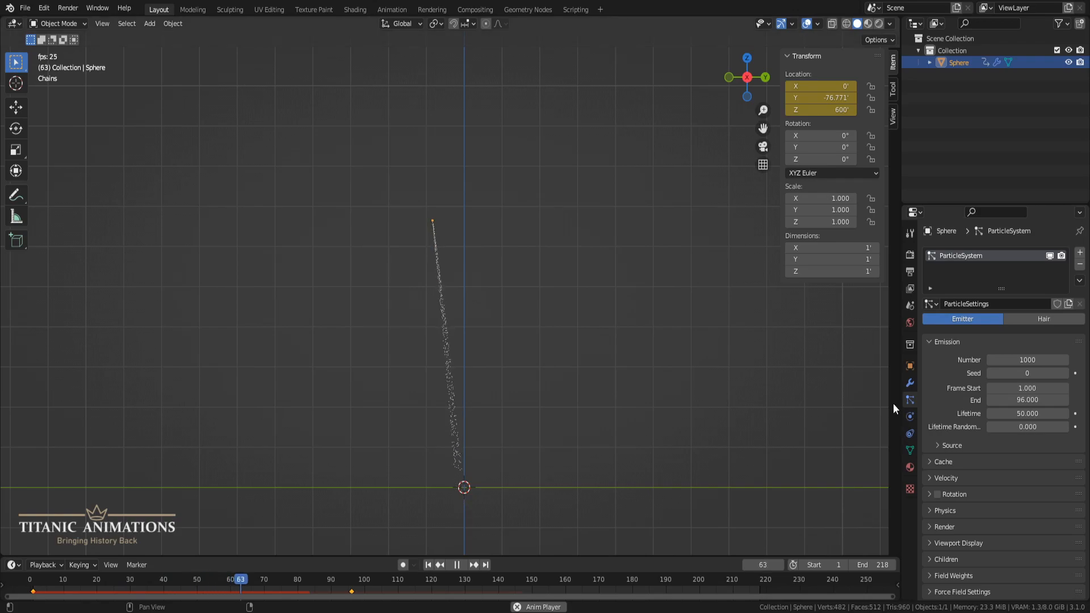
- Try a Lifetime Randomness of 0.6 for the sphere's particles
{"action": "left_click", "coordinate": [1039, 422]}
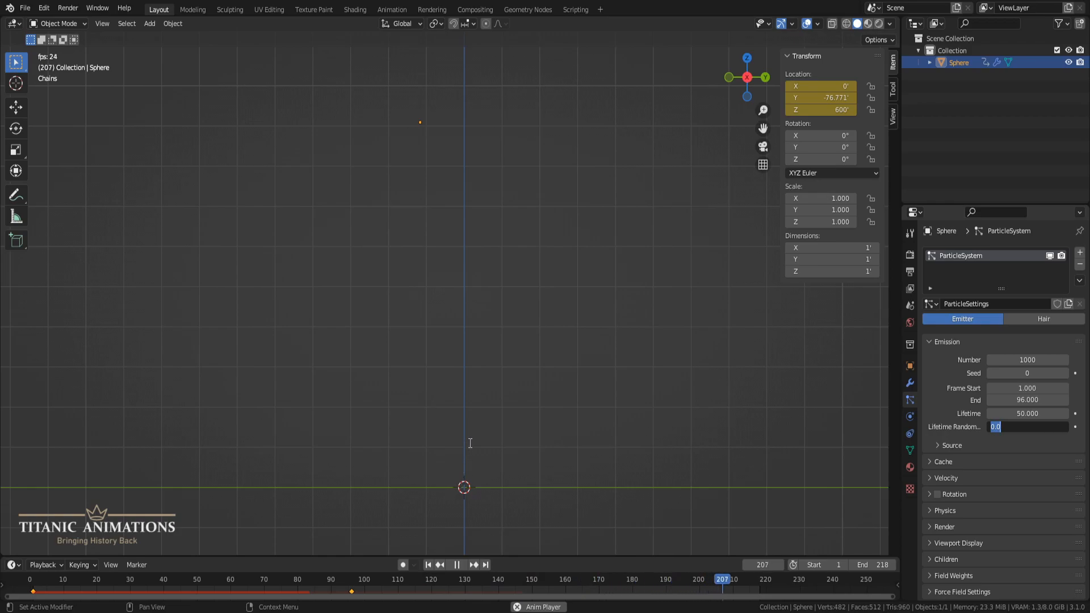
{"action": "type", "text": ".6"}
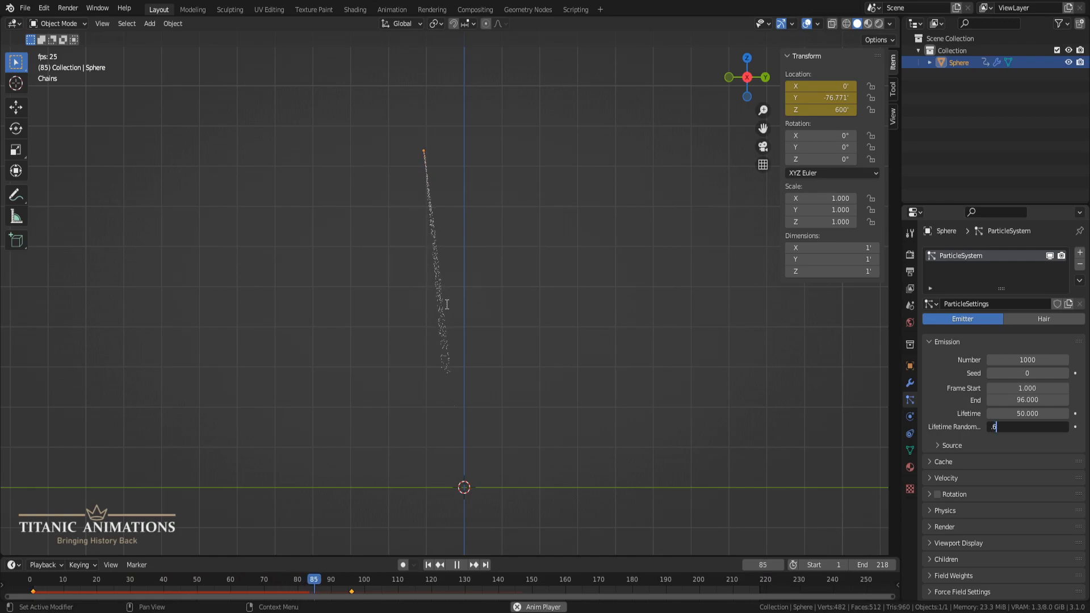
{"action": "key", "text": "Return"}
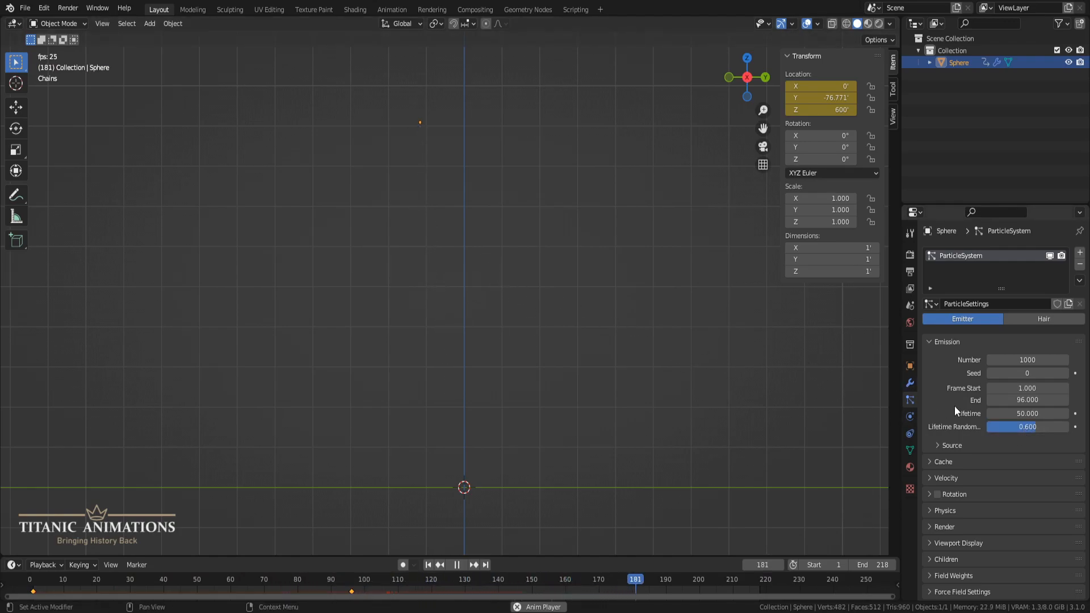
- Set the particles' Lifetime Randomness to 0.5 and collapse the Emission settings
{"action": "left_click", "coordinate": [1007, 430]}
{"action": "type", "text": ".5"}
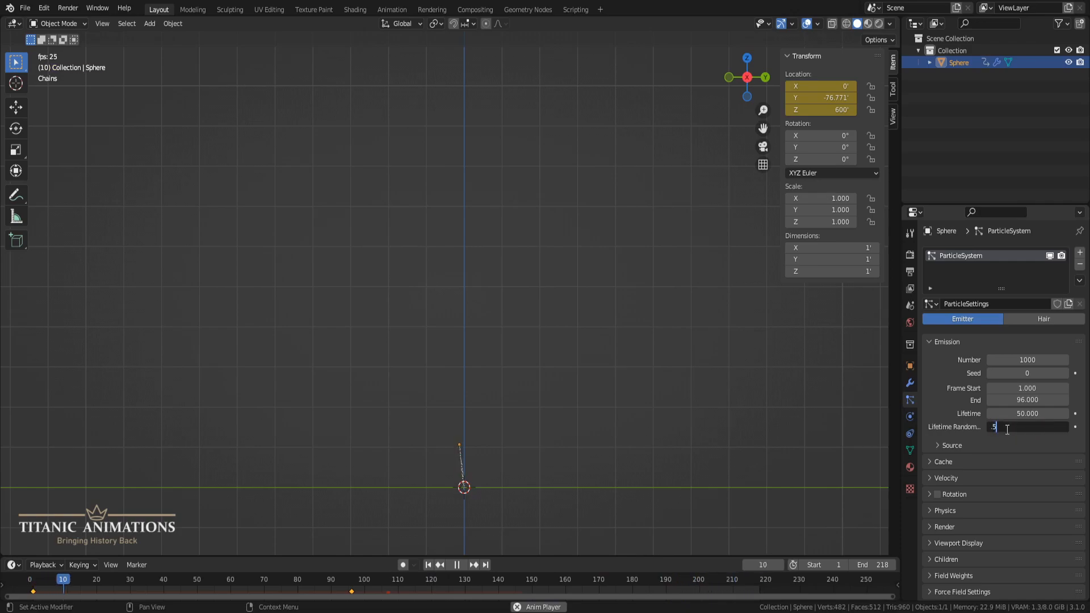
{"action": "key", "text": "Return"}
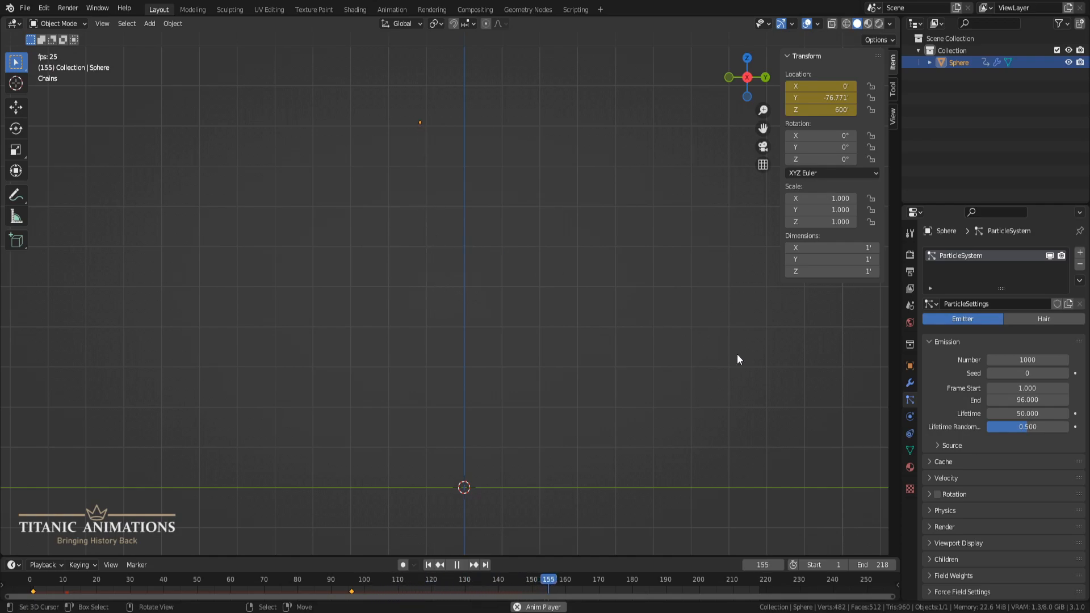
{"action": "left_click", "coordinate": [946, 341]}
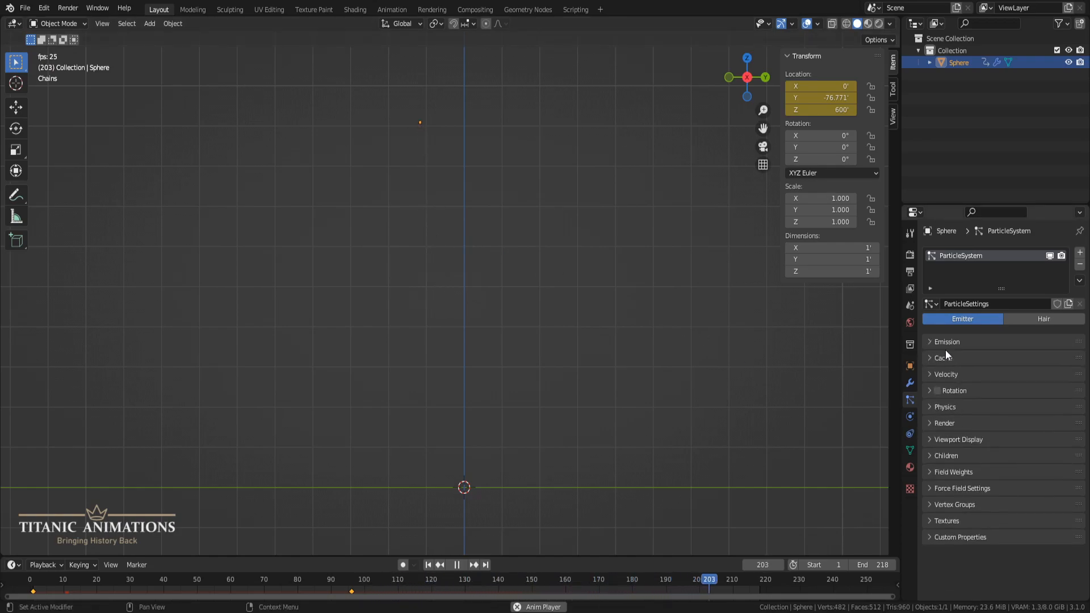
- Examine the particle system's Cache, Velocity, Physics and Render settings, leaving the Render settings expanded
{"action": "left_click", "coordinate": [946, 359]}
{"action": "left_click", "coordinate": [945, 358]}
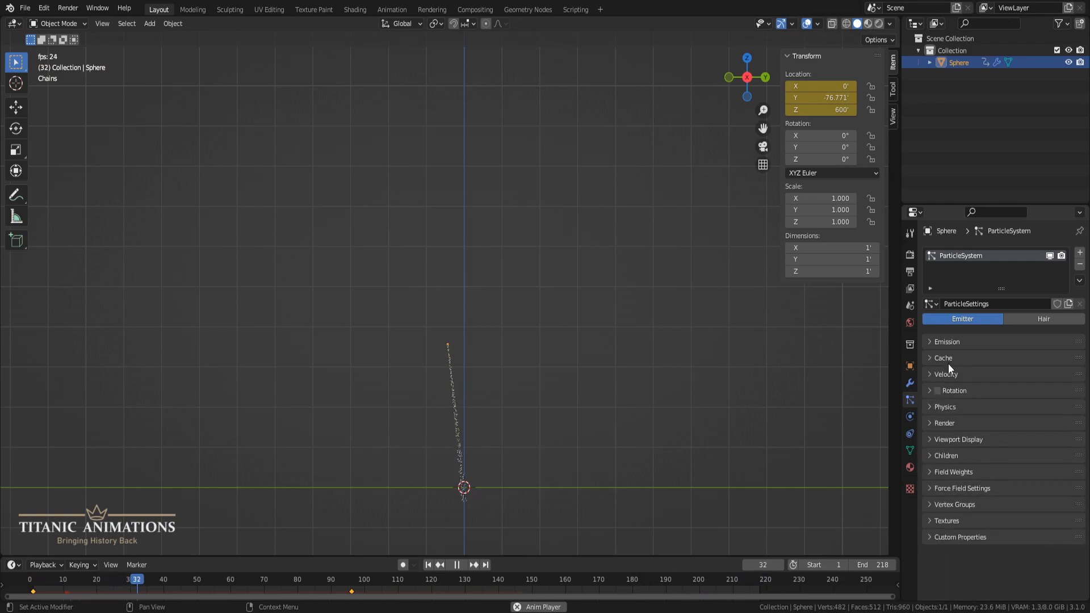
{"action": "left_click", "coordinate": [947, 375]}
{"action": "left_click", "coordinate": [945, 358]}
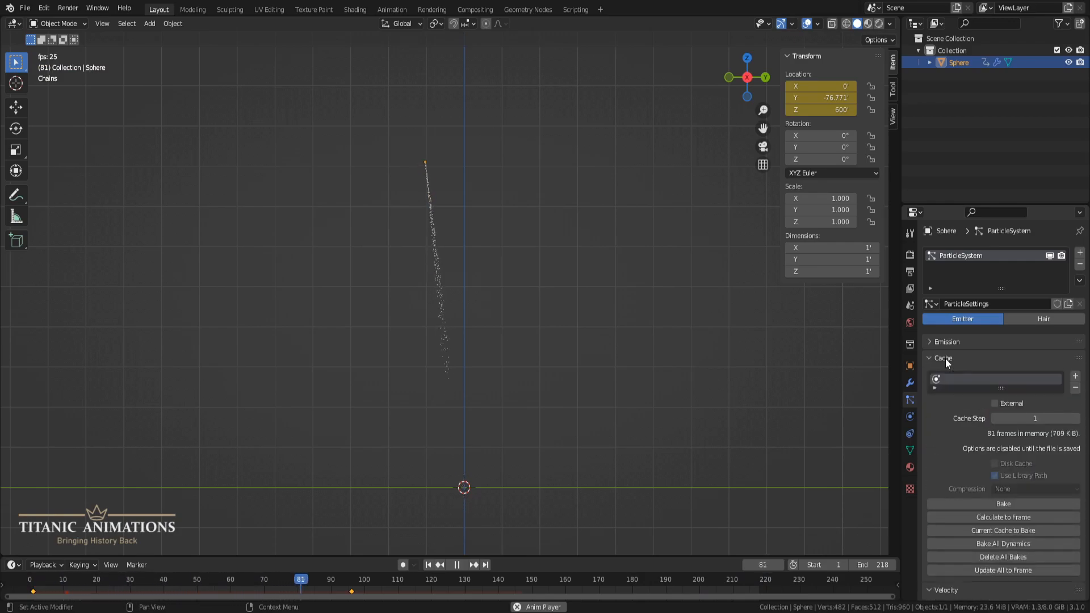
{"action": "left_click", "coordinate": [946, 359]}
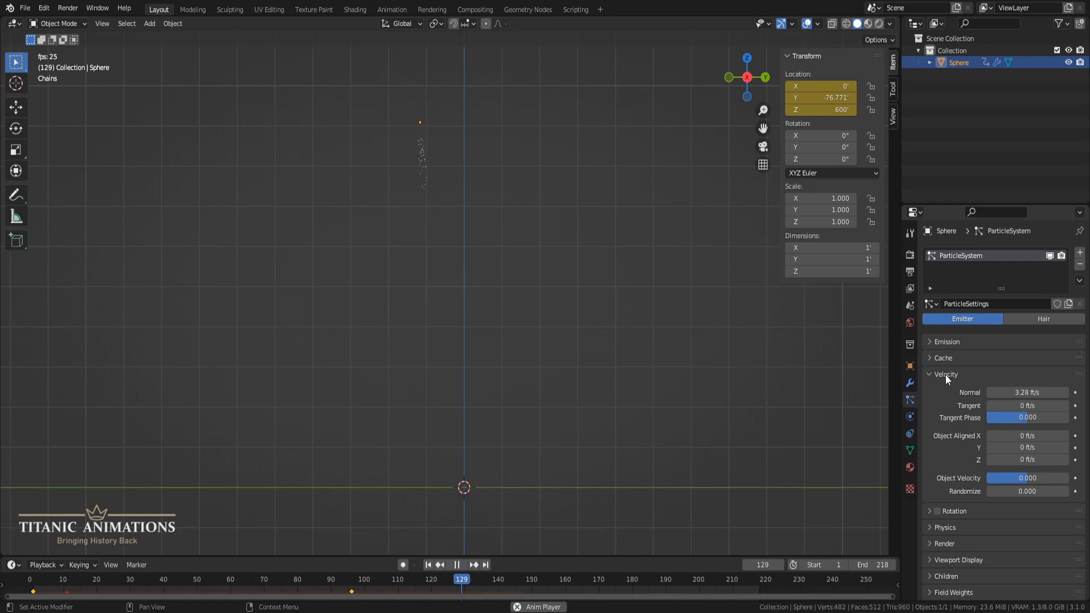
{"action": "scroll", "coordinate": [945, 374], "scroll_direction": "down", "scroll_amount": 1}
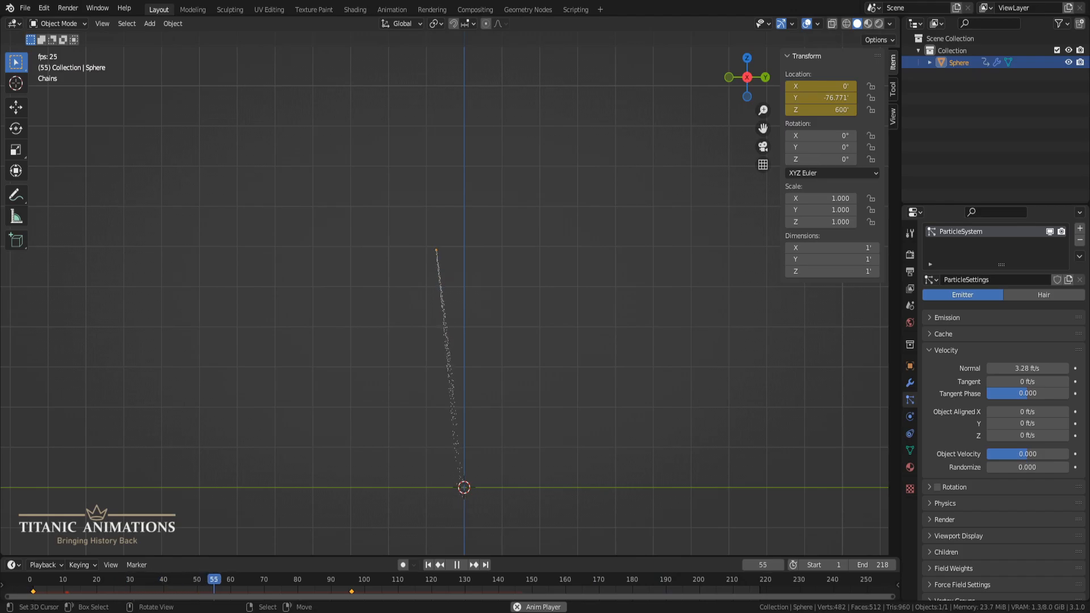
{"action": "left_click", "coordinate": [945, 350]}
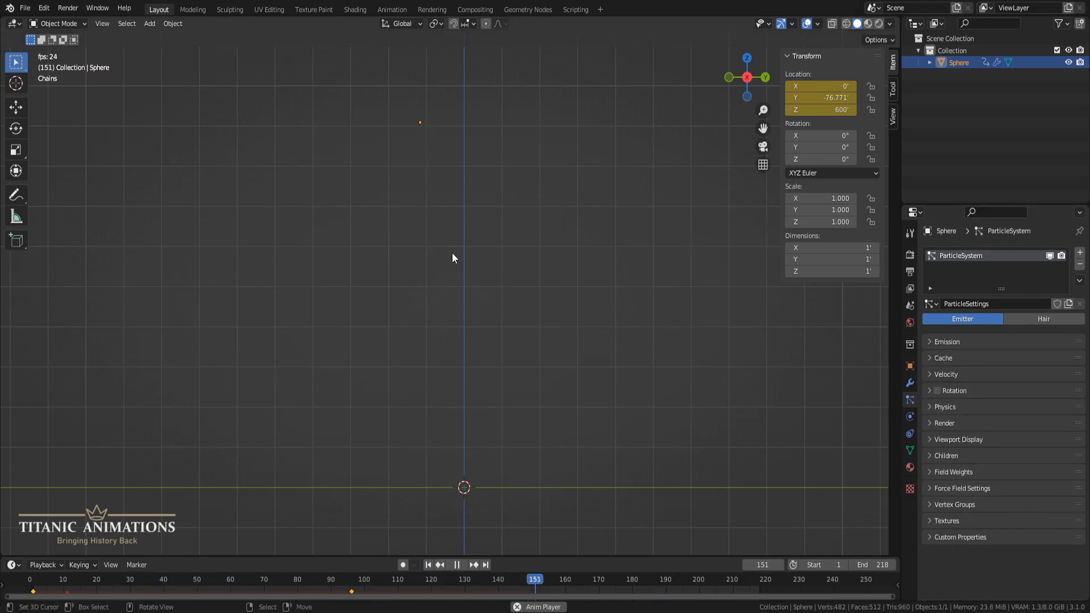
{"action": "left_click", "coordinate": [956, 407]}
{"action": "scroll", "coordinate": [956, 409], "scroll_direction": "down", "scroll_amount": 2}
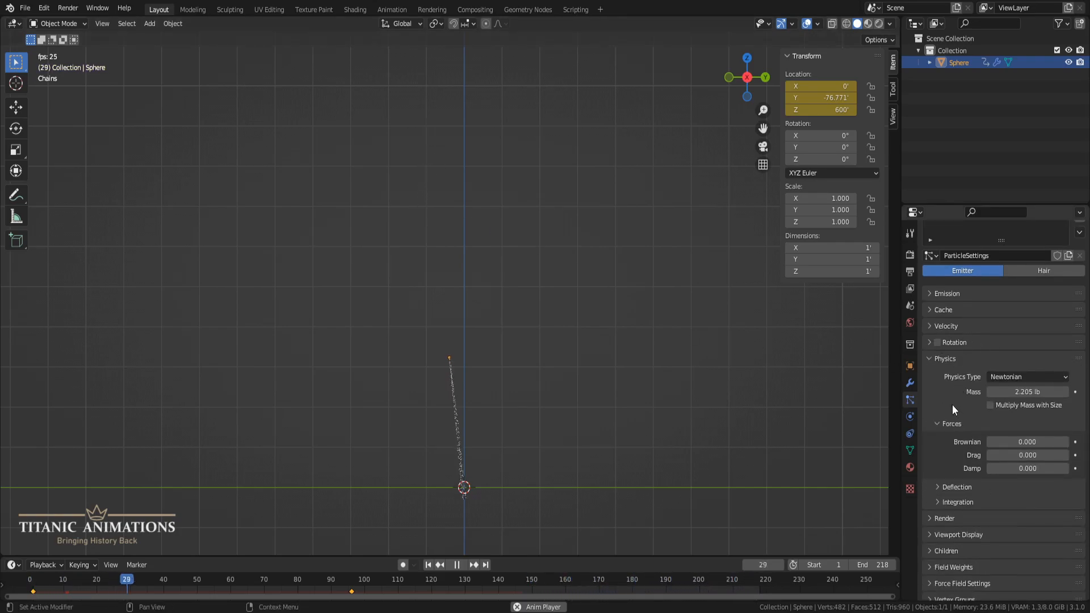
{"action": "left_click", "coordinate": [950, 360]}
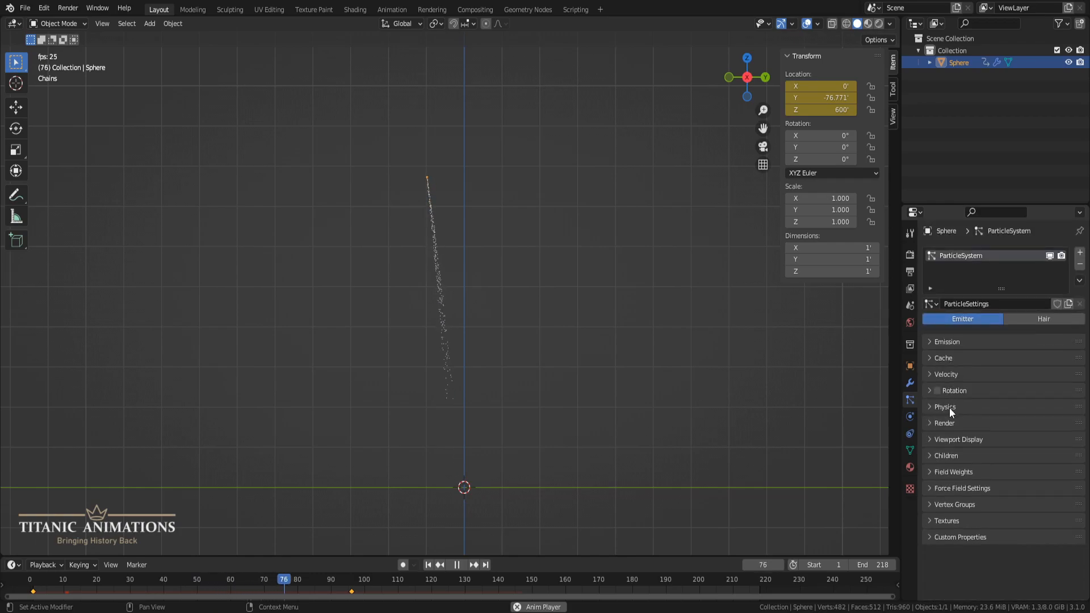
{"action": "left_click", "coordinate": [947, 423]}
{"action": "scroll", "coordinate": [954, 431], "scroll_direction": "down", "scroll_amount": 1}
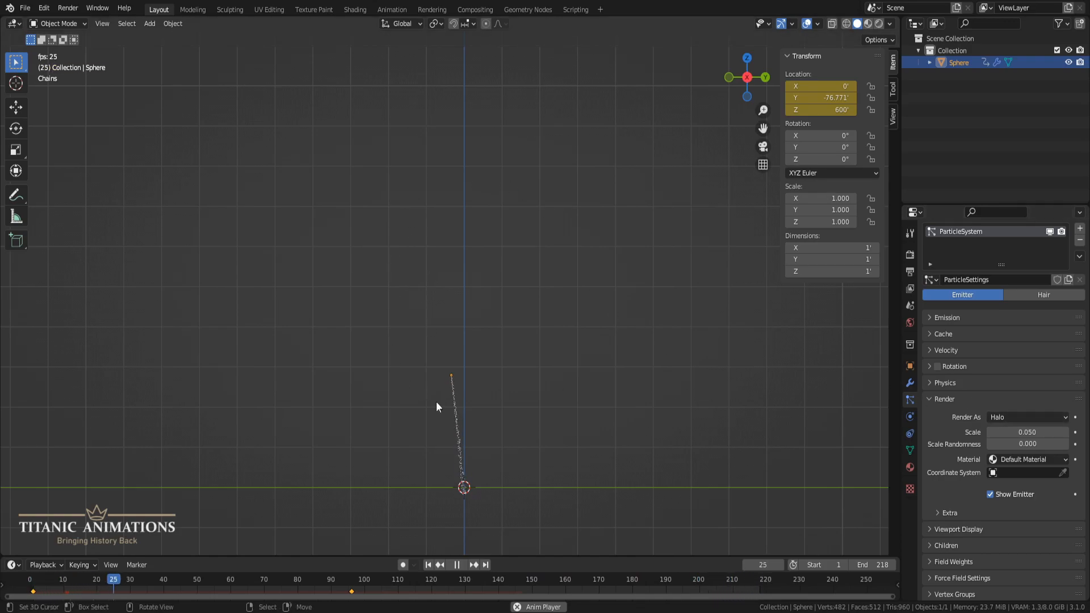
- Add a UV sphere mesh at the world origin
{"action": "mouse_move", "coordinate": [495, 451]}
{"action": "middle_mouse_down", "text": "shift"}
{"action": "mouse_move", "coordinate": [495, 363]}
{"action": "mouse_move", "coordinate": [492, 469]}
{"action": "middle_mouse_up", "text": "shift"}
{"action": "middle_click_drag", "start_coordinate": [465, 338], "coordinate": [443, 198], "text": "shift"}
{"action": "middle_click_drag", "start_coordinate": [440, 336], "coordinate": [474, 240]}
{"action": "scroll", "coordinate": [474, 333], "scroll_direction": "up", "scroll_amount": 5}
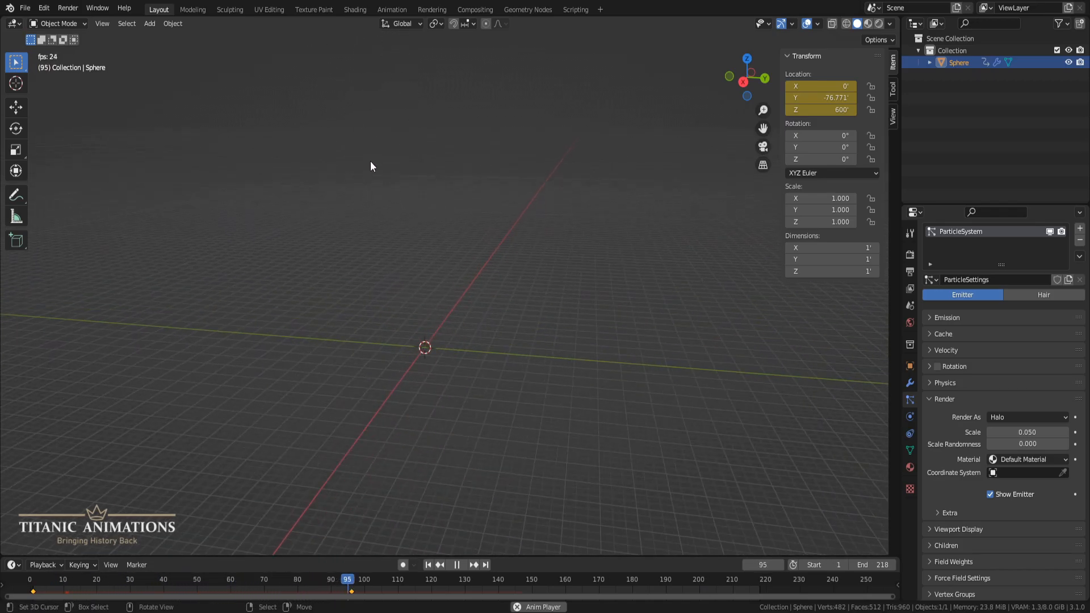
{"action": "key", "text": "shift+a"}
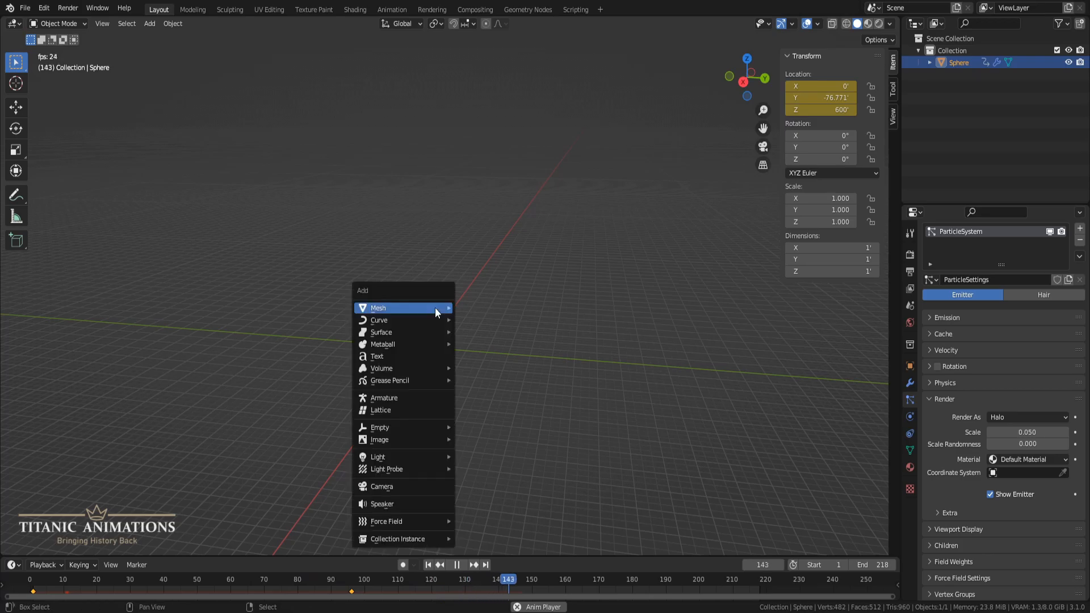
{"action": "mouse_move", "coordinate": [435, 307]}
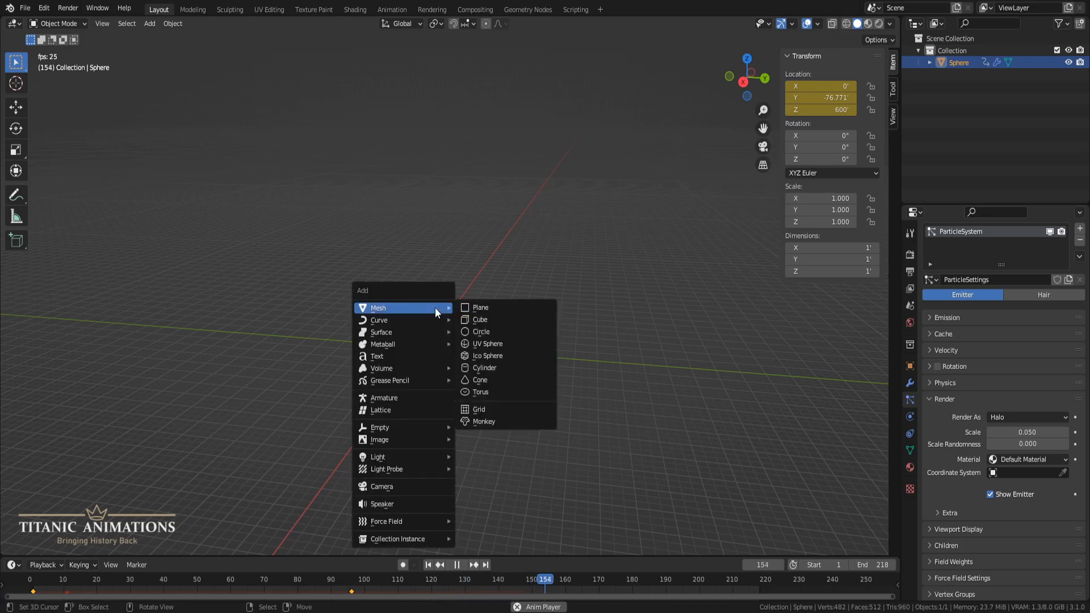
{"action": "left_click", "coordinate": [475, 344]}
- Move the new UV sphere about 30.8 ft along the positive Y axis, away from the origin
{"action": "key", "text": "g"}
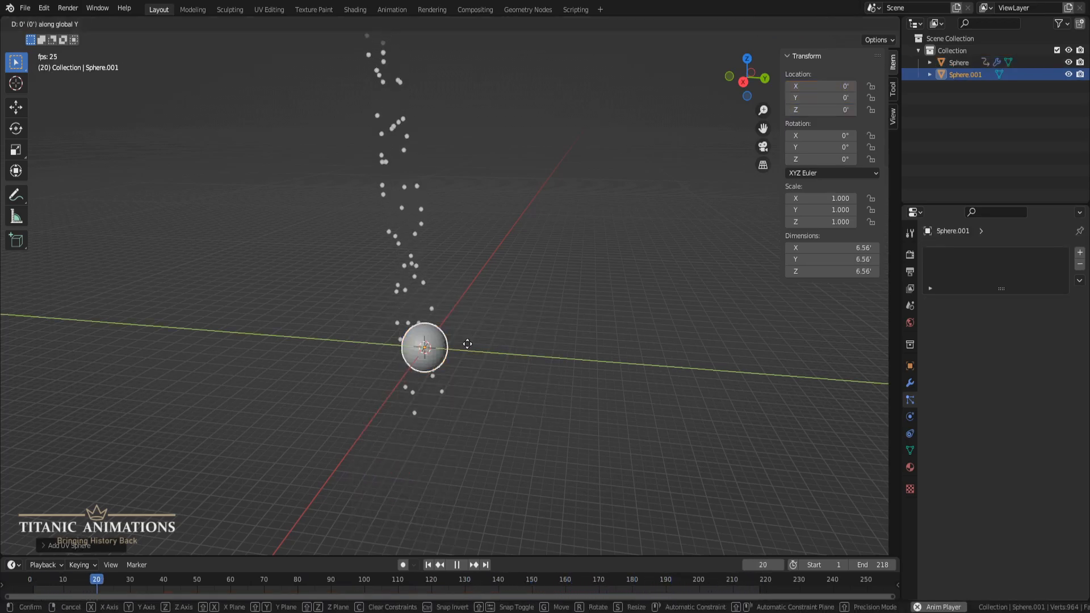
{"action": "key", "text": "y"}
{"action": "left_click", "coordinate": [695, 381]}
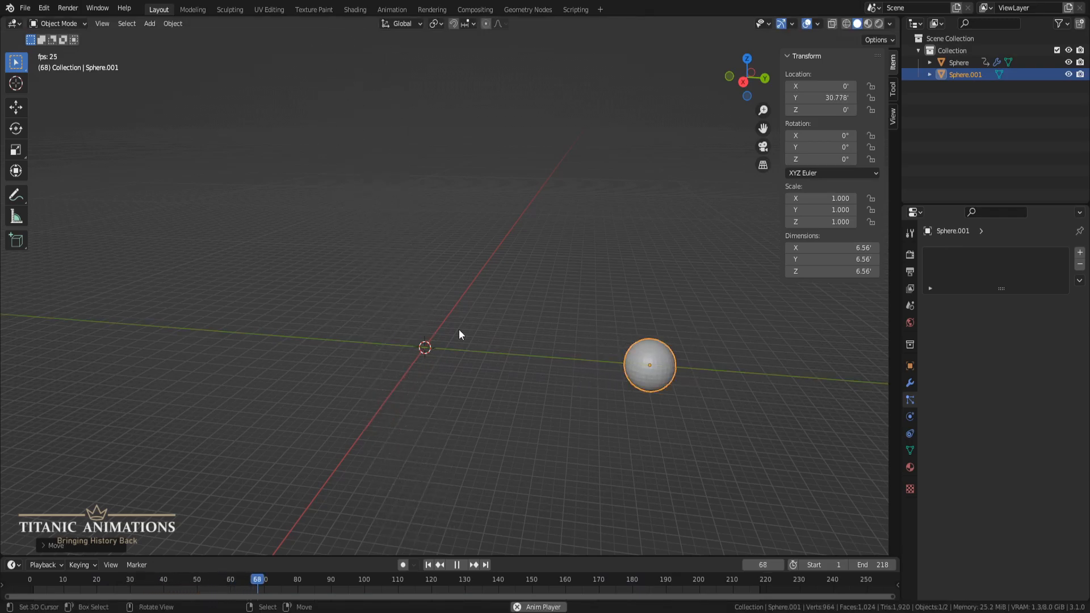
{"action": "middle_click_drag", "start_coordinate": [520, 367], "coordinate": [336, 329], "text": "shift"}
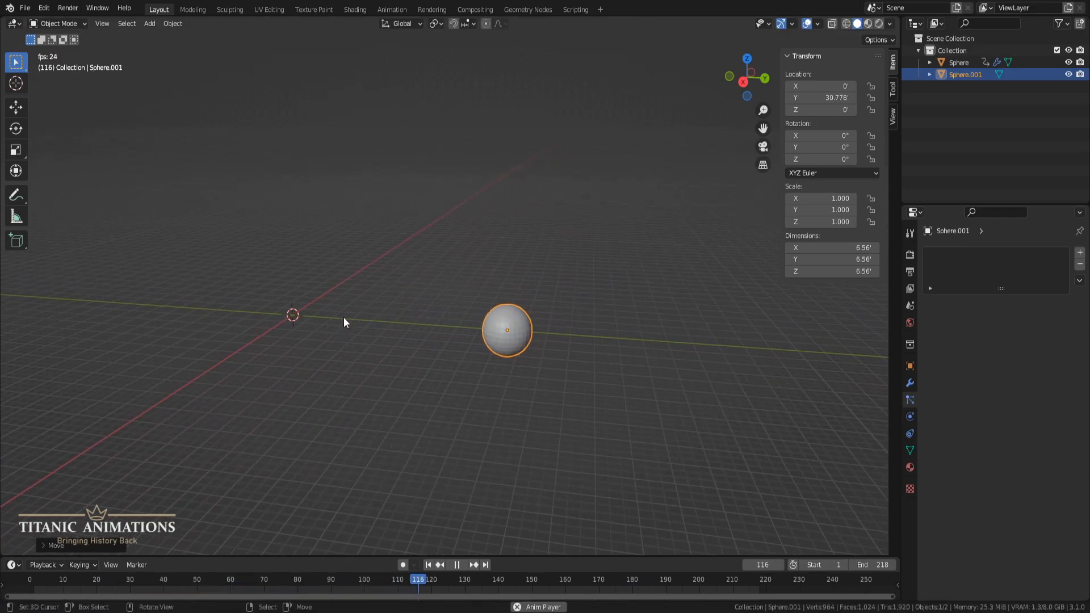
- Move the second sphere into a new collection named Proxy
{"action": "key", "text": "m"}
{"action": "left_click", "coordinate": [343, 317]}
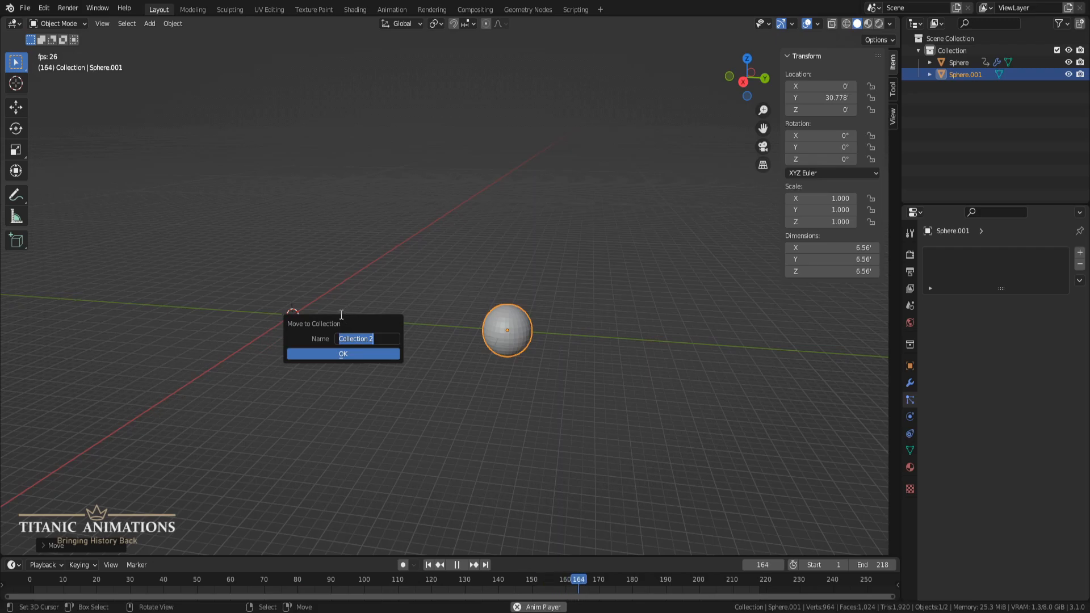
{"action": "type", "text": "Proxy"}
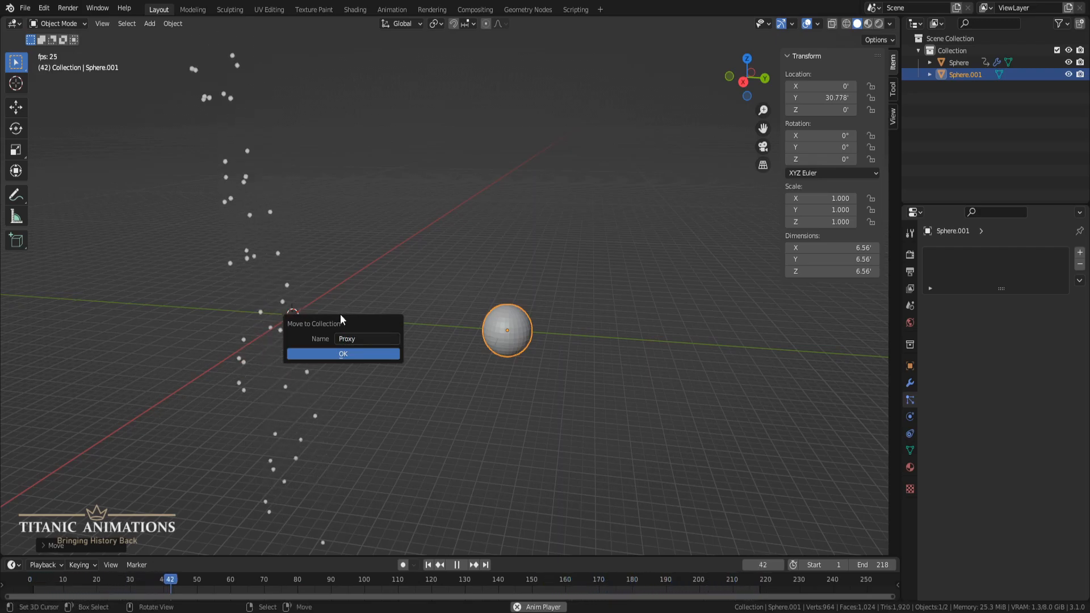
{"action": "key", "text": "Return"}
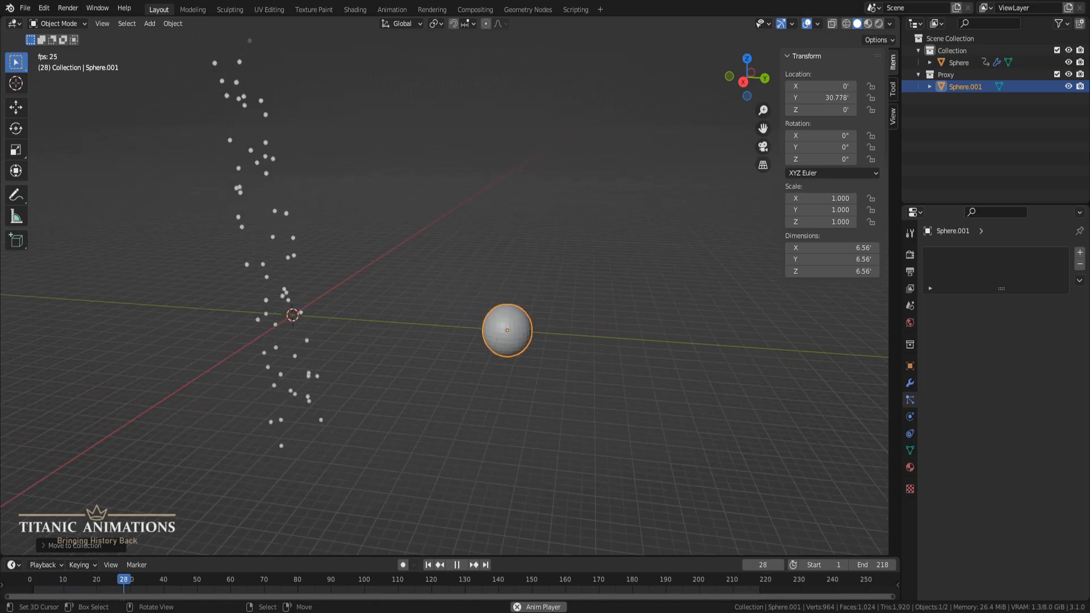
- Stop the animation playback and set the current frame to 33, with the particle trail in view
{"action": "scroll", "coordinate": [445, 296], "scroll_direction": "down", "scroll_amount": 3}
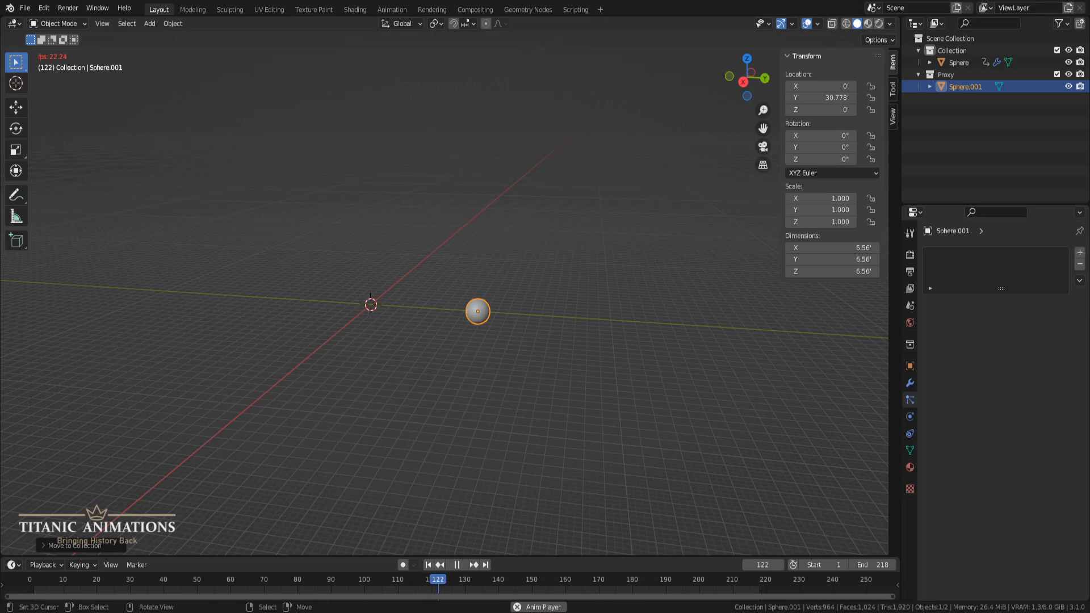
{"action": "left_click_drag", "start_coordinate": [298, 577], "coordinate": [257, 582]}
{"action": "key", "text": "space"}
{"action": "left_click_drag", "start_coordinate": [145, 592], "coordinate": [139, 592]}
{"action": "middle_click_drag", "start_coordinate": [356, 162], "coordinate": [391, 149]}
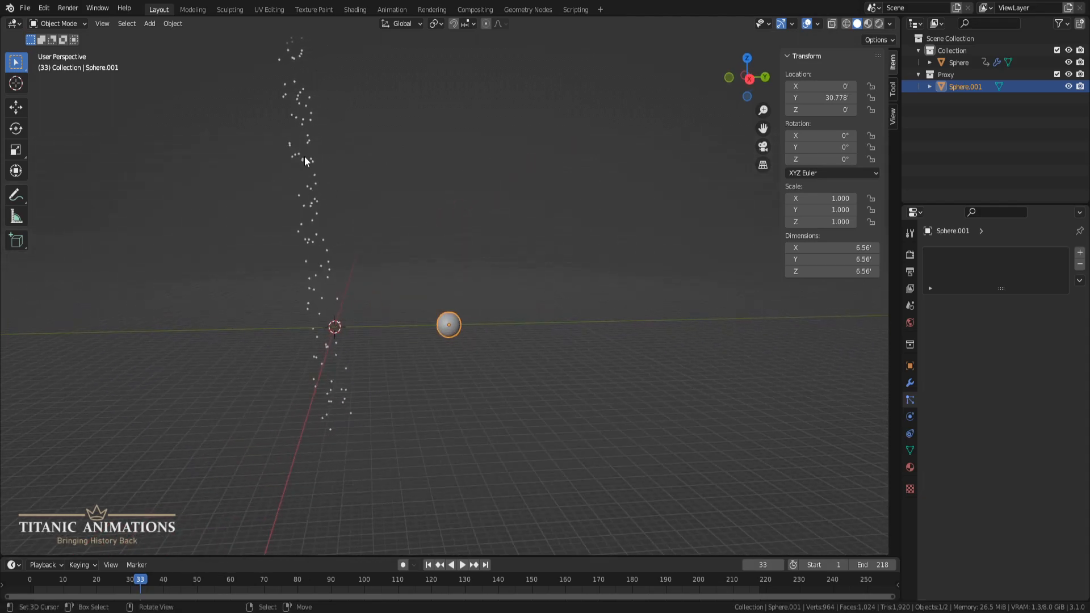
- Render the emitter sphere's particles as Object, using the proxy sphere Sphere.001 as the instance object
{"action": "left_click", "coordinate": [307, 194]}
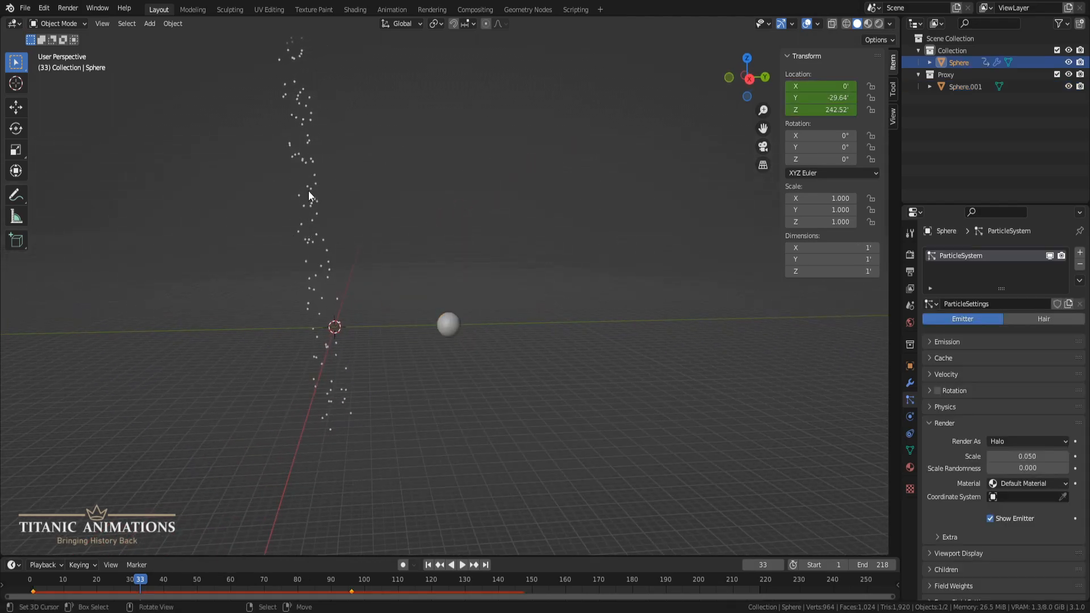
{"action": "left_click", "coordinate": [998, 439]}
{"action": "left_click", "coordinate": [1003, 503]}
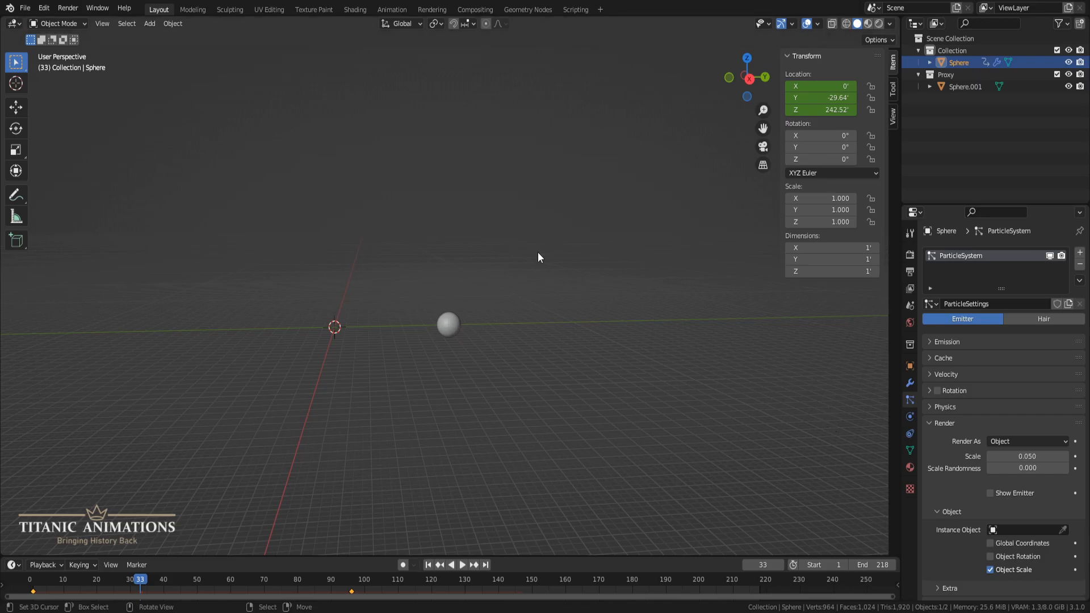
{"action": "scroll", "coordinate": [539, 257], "scroll_direction": "down", "scroll_amount": 5}
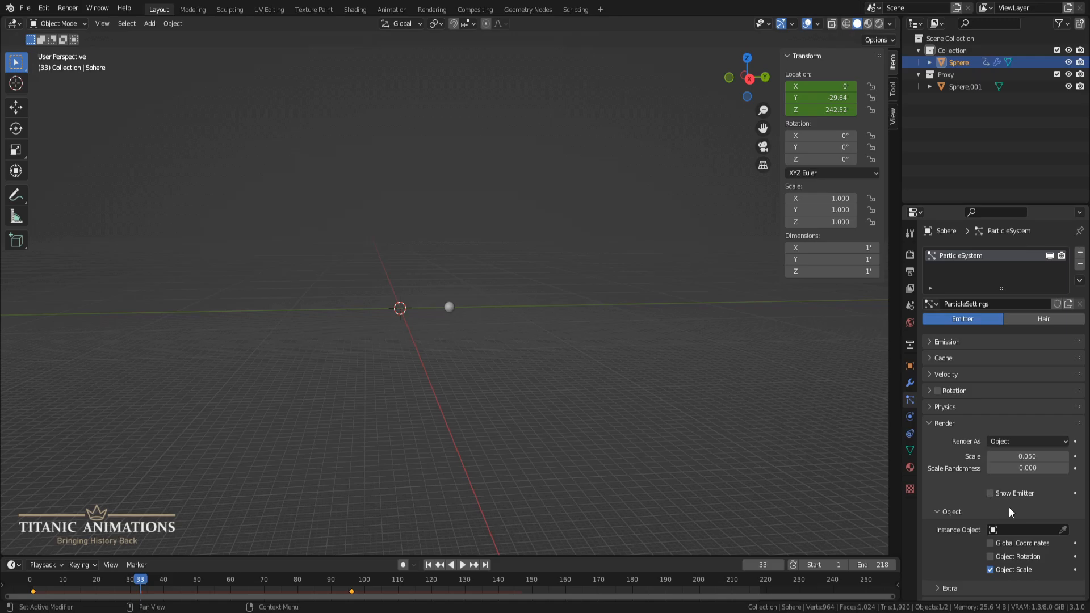
{"action": "left_click", "coordinate": [1064, 531]}
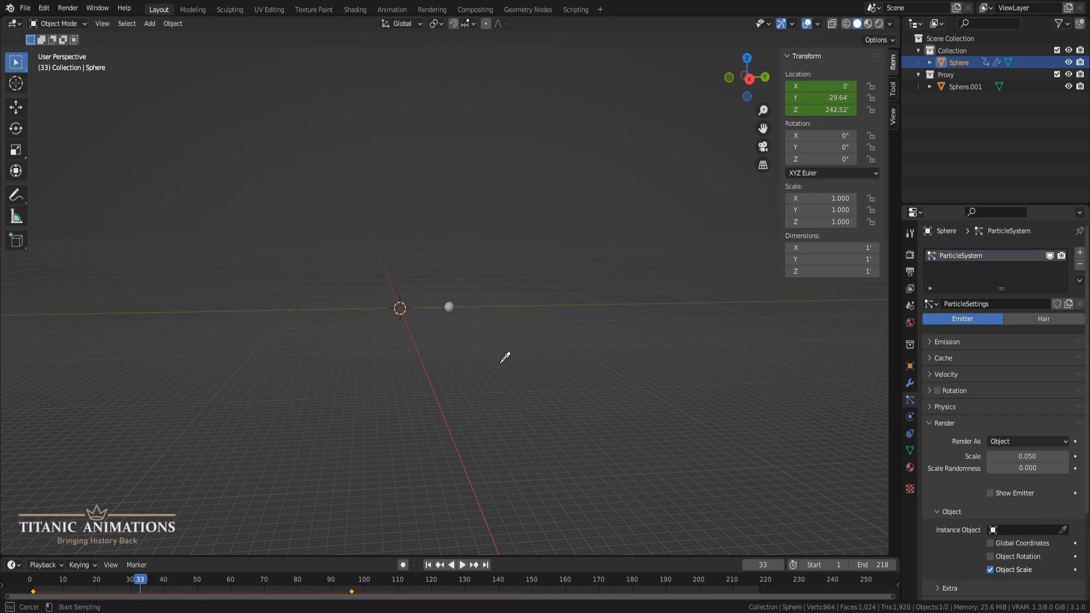
{"action": "left_click", "coordinate": [450, 306]}
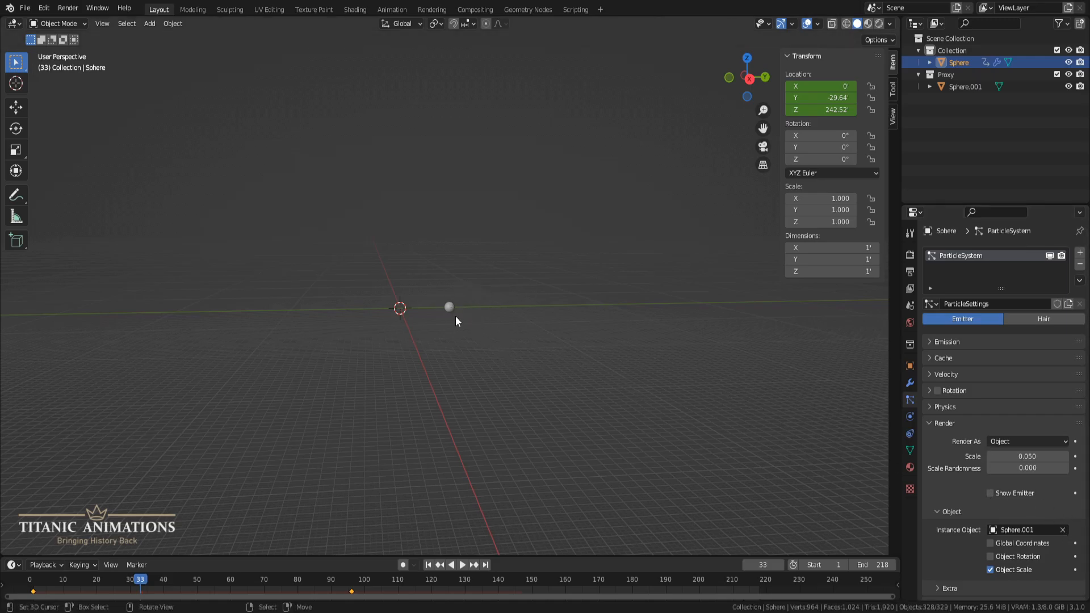
- Set the particles' render Scale to 1 and play the animation in the right orthographic view
{"action": "middle_click_drag", "start_coordinate": [456, 318], "coordinate": [460, 328]}
{"action": "key", "text": "KP_3"}
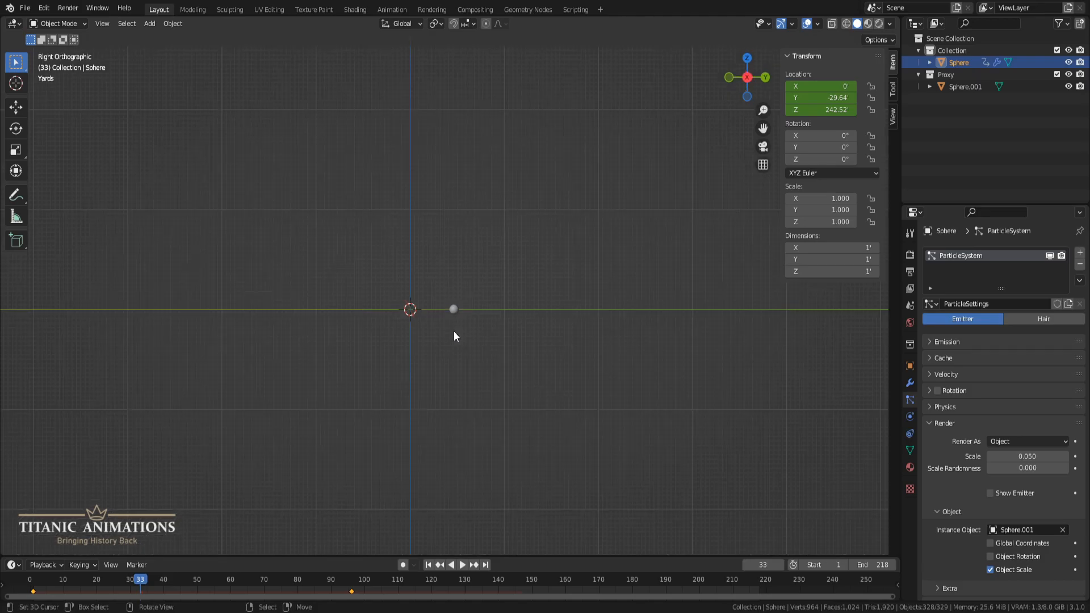
{"action": "scroll", "coordinate": [454, 333], "scroll_direction": "up", "scroll_amount": 5, "text": "shift"}
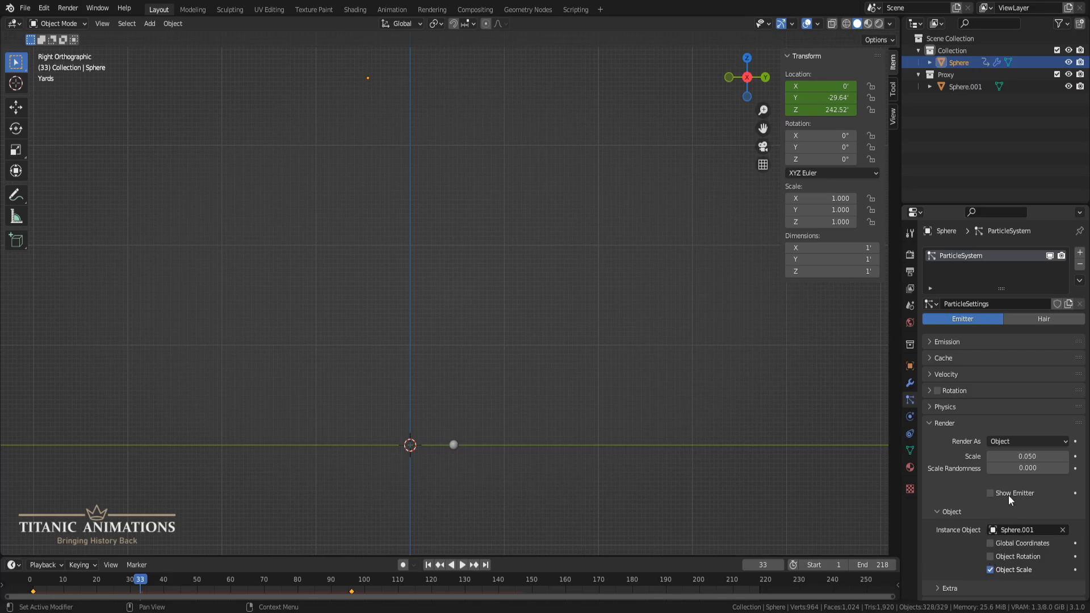
{"action": "left_click", "coordinate": [1012, 456]}
{"action": "type", "text": "1"}
{"action": "key", "text": "Return"}
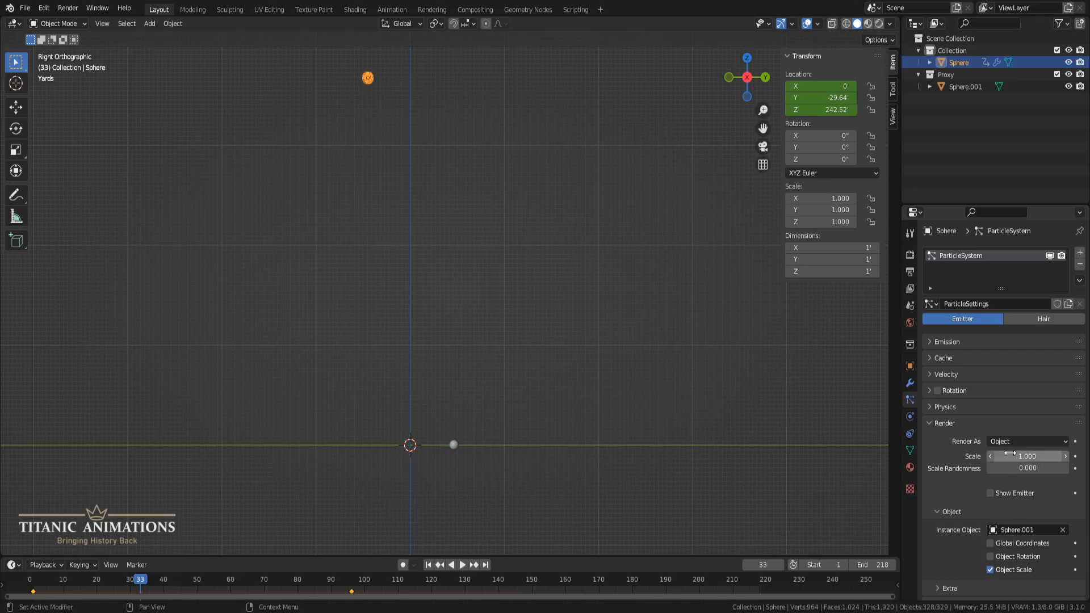
{"action": "key", "text": "space"}
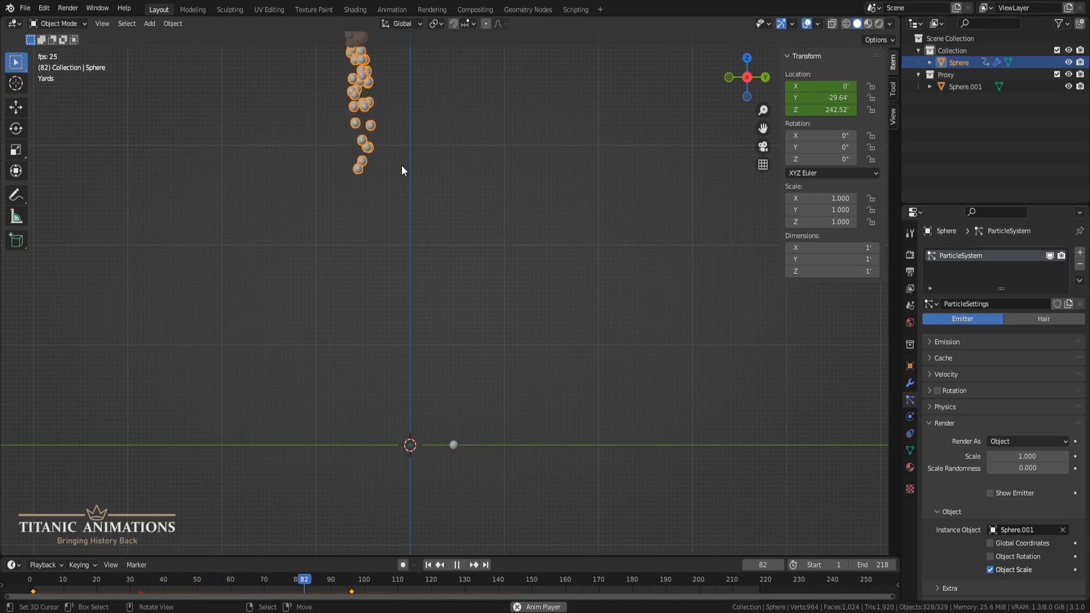
{"action": "middle_click_drag", "start_coordinate": [544, 219], "coordinate": [569, 309], "text": "shift"}
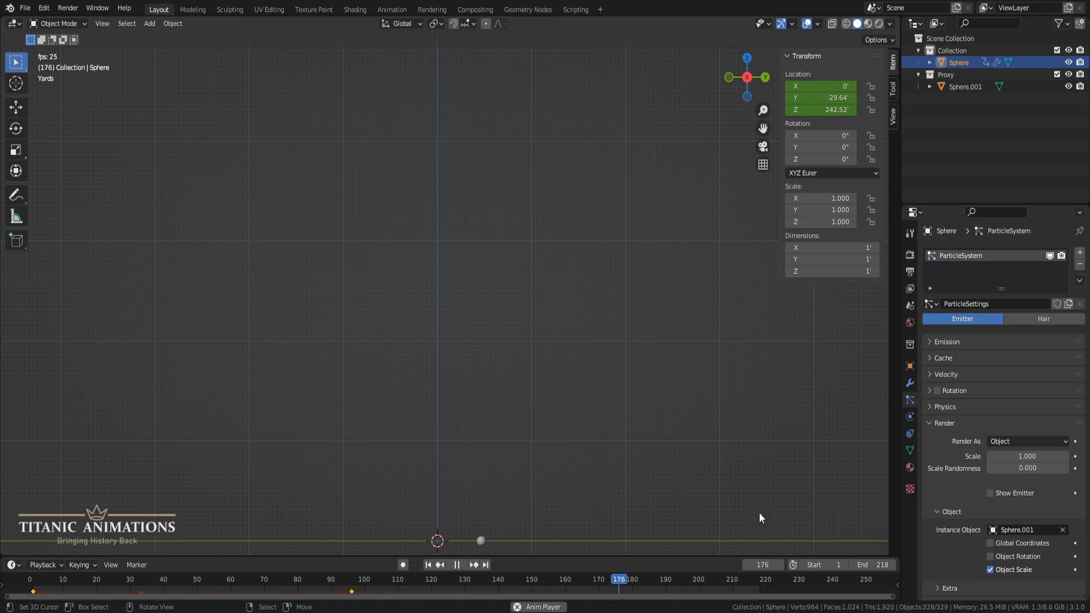
- Set the scene's end frame to 96 and view the whole particle trail during playback
{"action": "left_click", "coordinate": [877, 565]}
{"action": "type", "text": "96"}
{"action": "key", "text": "Return"}
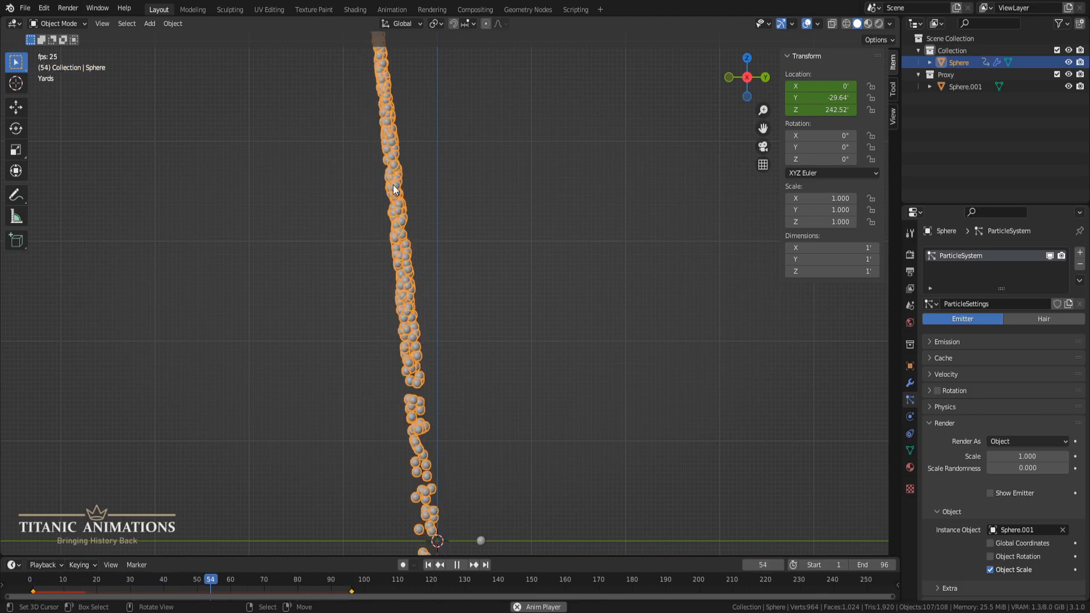
{"action": "scroll", "coordinate": [396, 188], "scroll_direction": "down", "scroll_amount": 5}
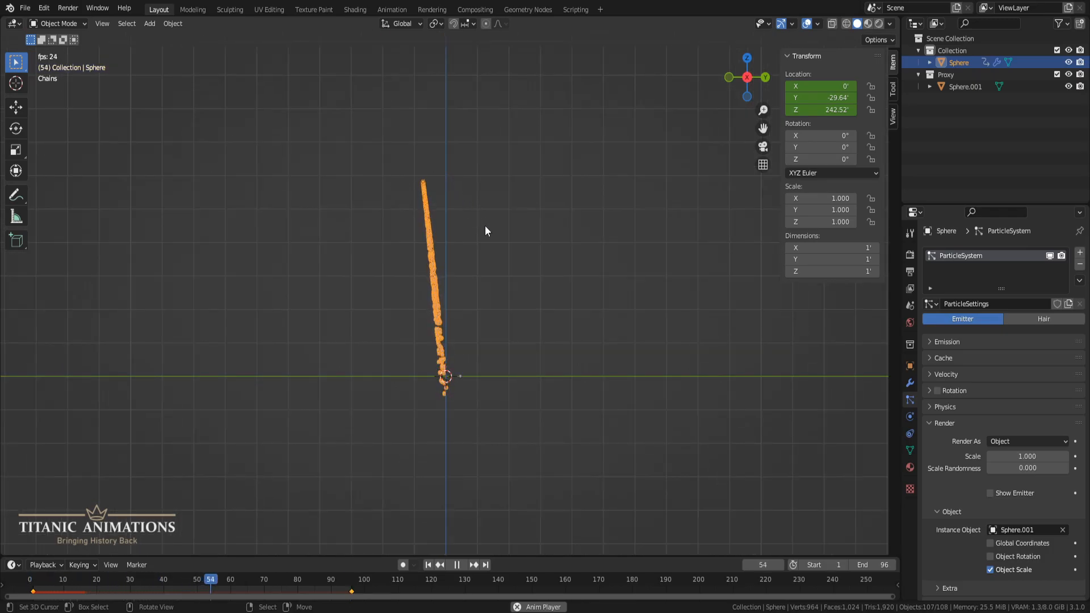
{"action": "middle_click_drag", "start_coordinate": [489, 218], "coordinate": [521, 331], "text": "shift"}
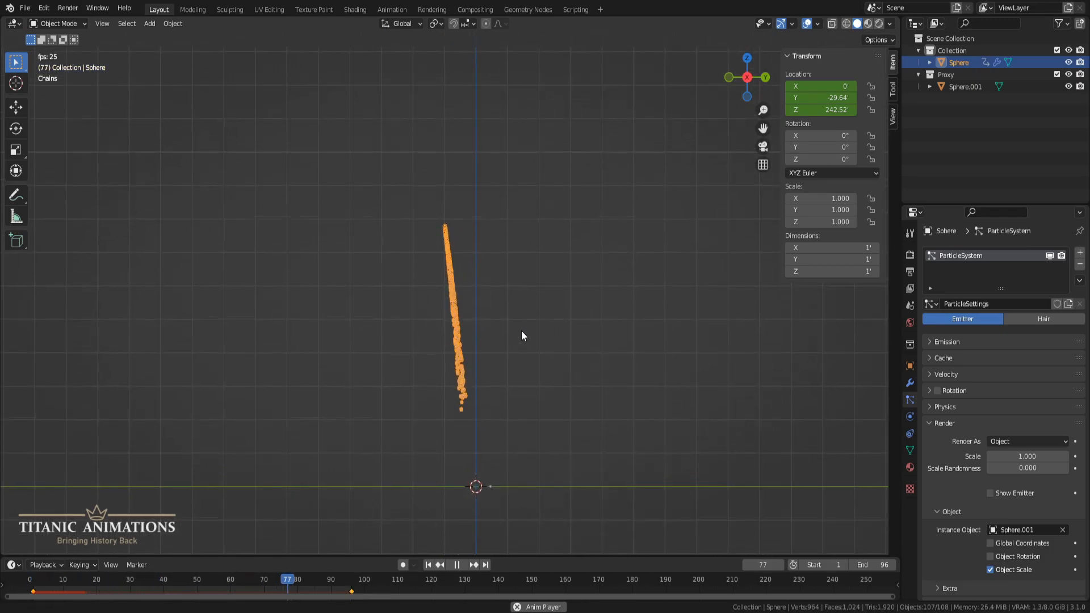
- Set the particles' render Scale to 0.05 and bring the trail's base and the proxy sphere into close view
{"action": "left_click", "coordinate": [1021, 457]}
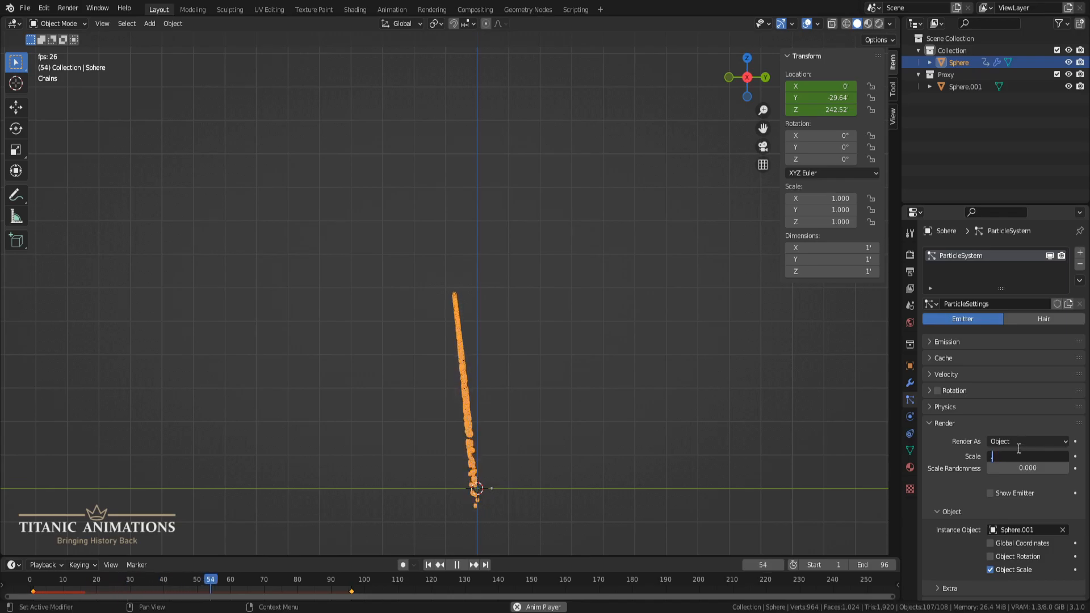
{"action": "type", "text": "0.05"}
{"action": "key", "text": "Return"}
{"action": "scroll", "coordinate": [666, 404], "scroll_direction": "up", "scroll_amount": 6}
{"action": "middle_click_drag", "start_coordinate": [672, 457], "coordinate": [617, 124], "text": "shift"}
{"action": "middle_click_drag", "start_coordinate": [592, 496], "coordinate": [573, 222], "text": "shift"}
{"action": "scroll", "coordinate": [570, 268], "scroll_direction": "up", "scroll_amount": 5}
{"action": "middle_click_drag", "start_coordinate": [582, 185], "coordinate": [562, 366], "text": "shift"}
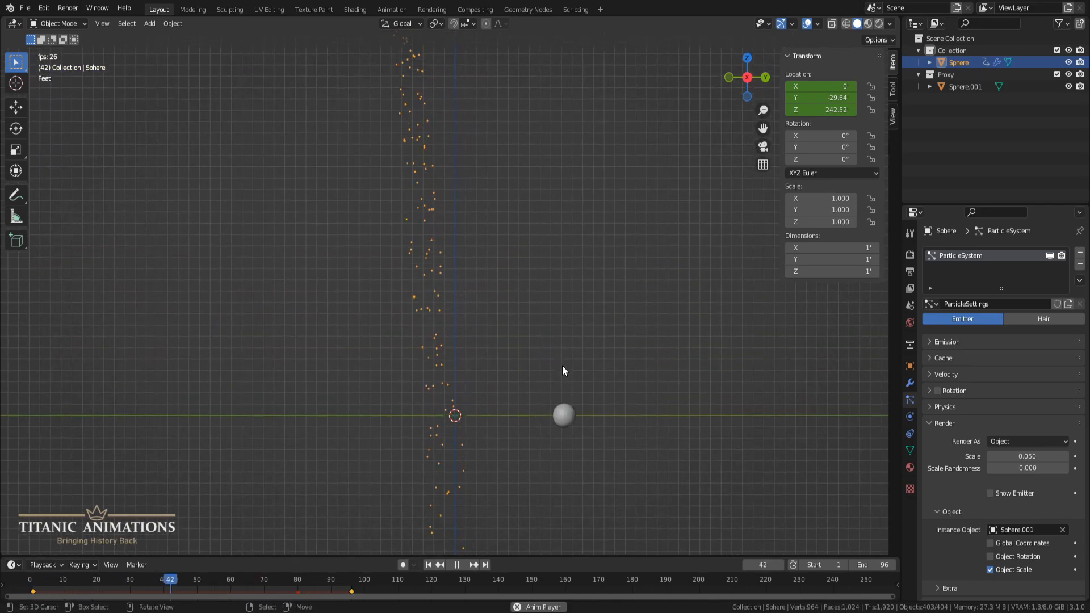
- Select the proxy sphere, then reselect the emitter sphere and stop the playback
{"action": "left_click", "coordinate": [565, 416]}
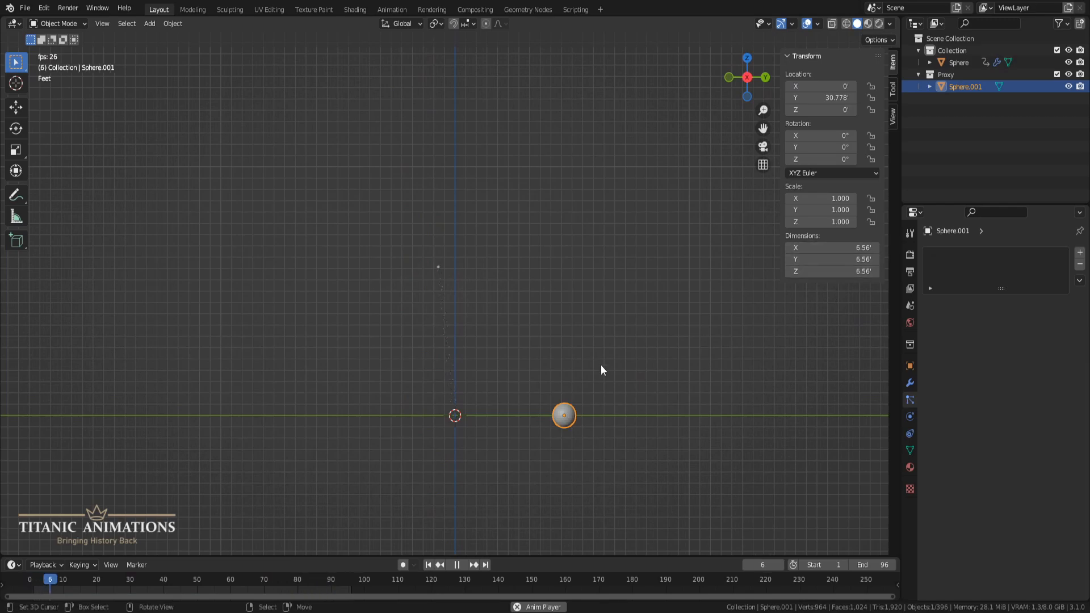
{"action": "scroll", "coordinate": [578, 409], "scroll_direction": "up", "scroll_amount": 3}
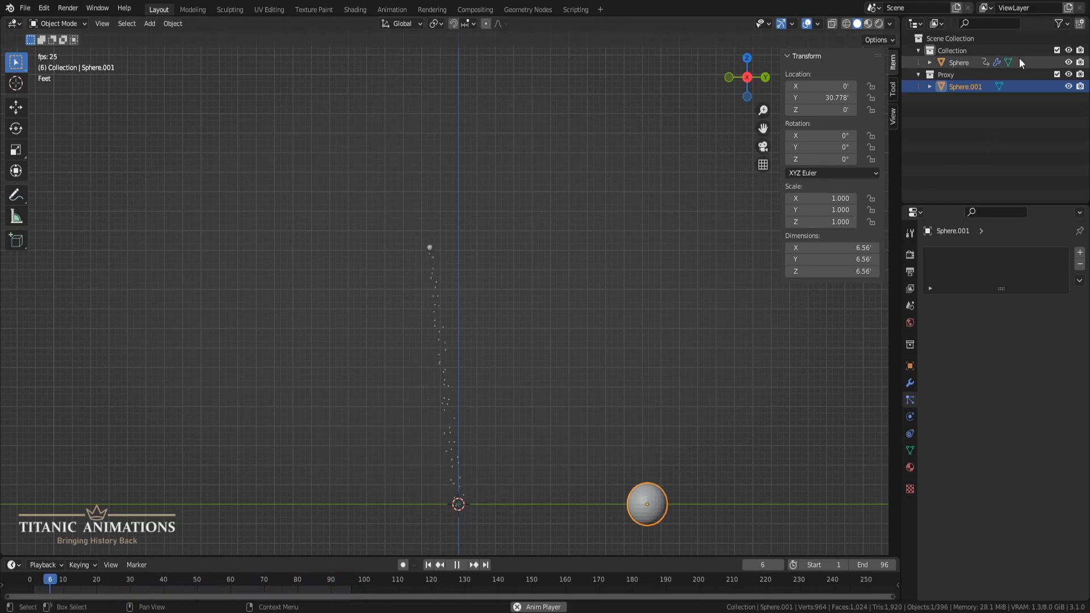
{"action": "left_click", "coordinate": [959, 63]}
{"action": "key", "text": "space"}
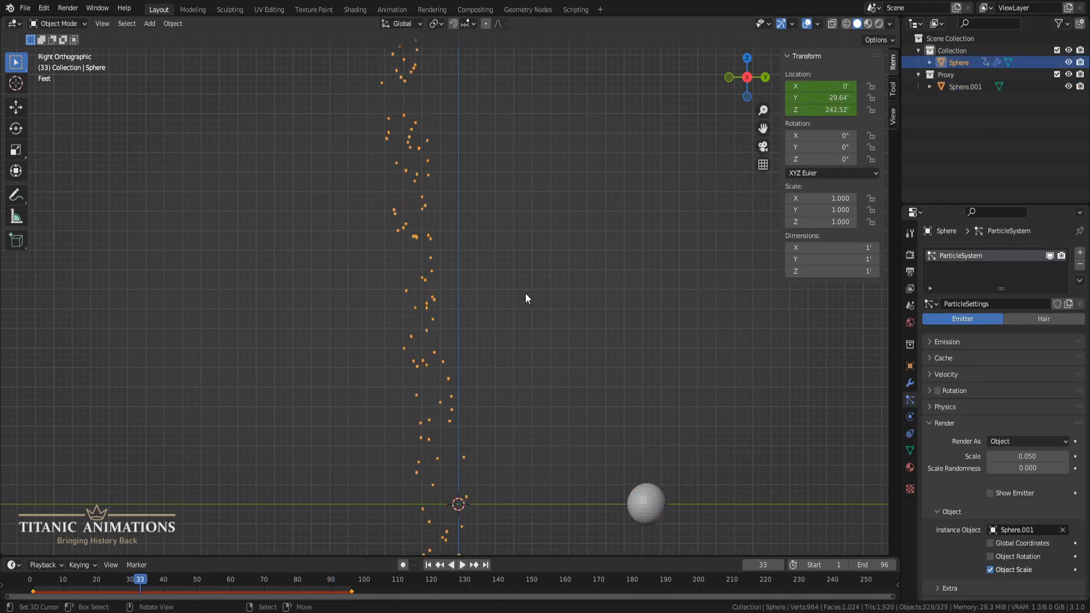
- Examine the particles' size and spacing along the trail against the proxy sphere, keeping the emitter selected
{"action": "left_click", "coordinate": [437, 275]}
{"action": "scroll", "coordinate": [437, 274], "scroll_direction": "up", "scroll_amount": 3}
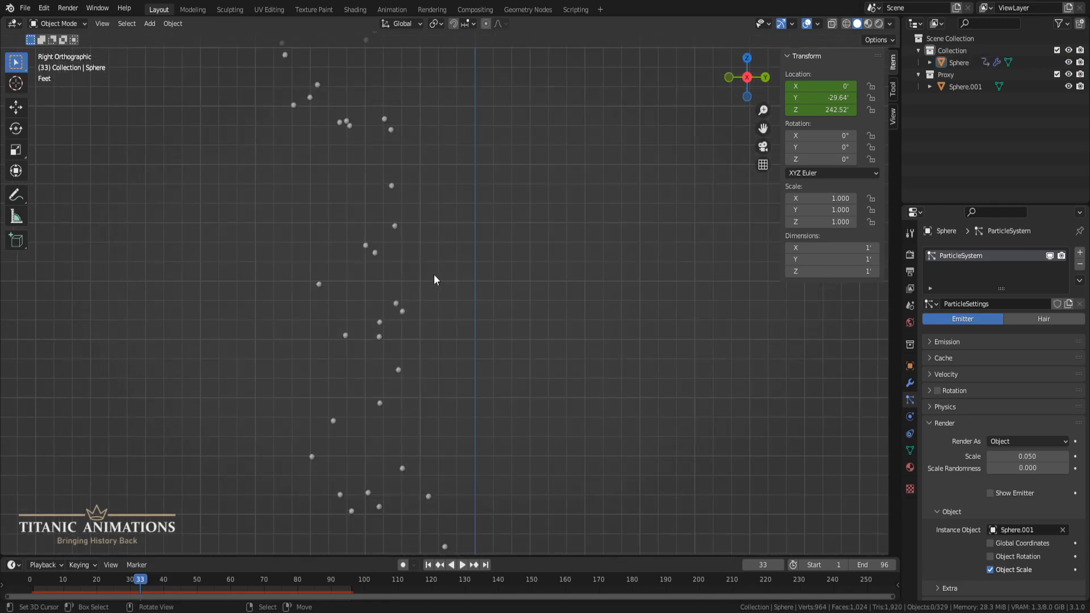
{"action": "middle_click_drag", "start_coordinate": [503, 466], "coordinate": [503, 297], "text": "shift"}
{"action": "middle_click_drag", "start_coordinate": [555, 404], "coordinate": [464, 290], "text": "shift"}
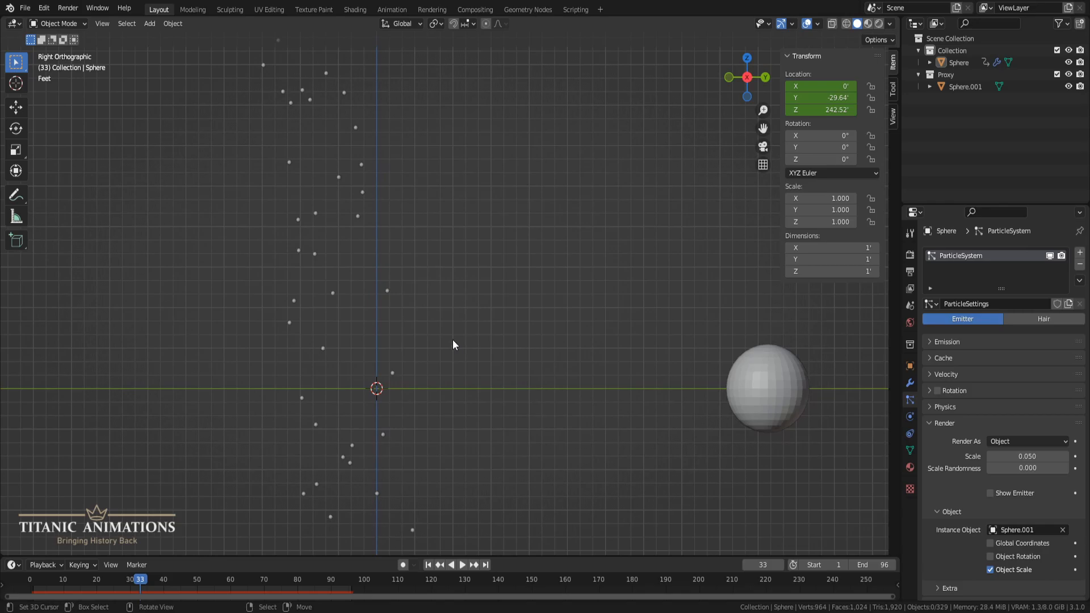
{"action": "left_click", "coordinate": [393, 374]}
{"action": "scroll", "coordinate": [399, 350], "scroll_direction": "down", "scroll_amount": 10}
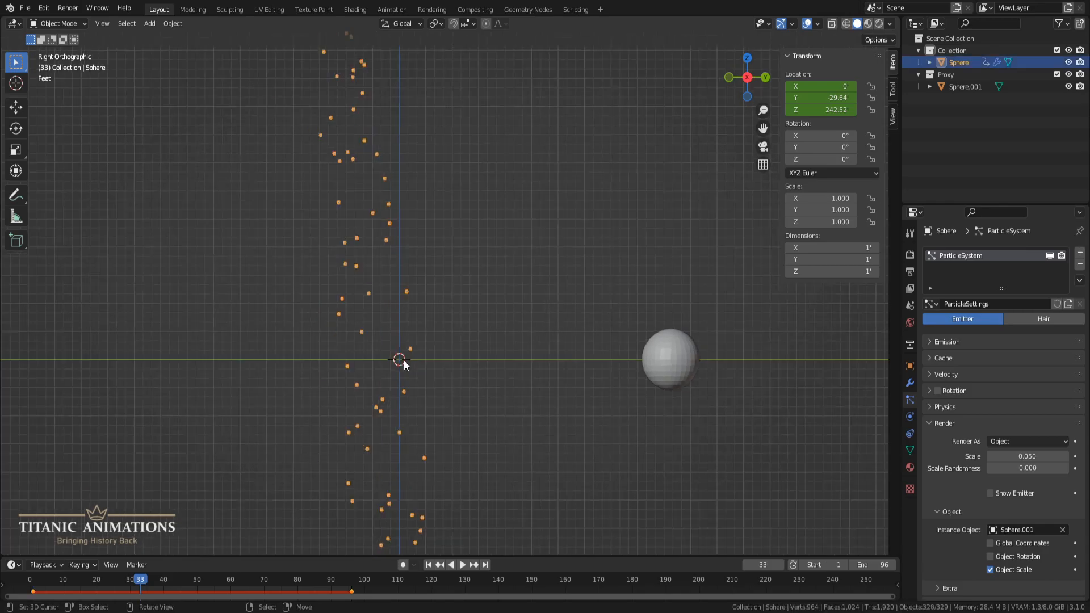
{"action": "middle_click_drag", "start_coordinate": [523, 179], "coordinate": [531, 319], "text": "shift"}
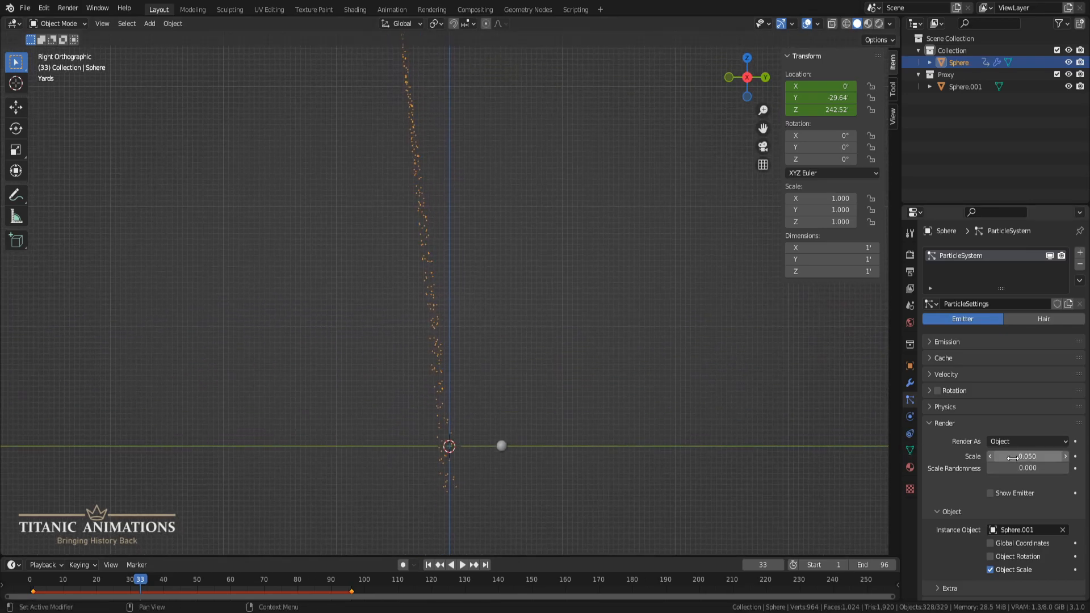
{"action": "scroll", "coordinate": [622, 369], "scroll_direction": "down", "scroll_amount": 2}
{"action": "middle_click_drag", "start_coordinate": [612, 355], "coordinate": [621, 330], "text": "shift"}
{"action": "scroll", "coordinate": [622, 329], "scroll_direction": "down", "scroll_amount": 1}
- Set the particles' Scale Randomness to 0.9
{"action": "scroll", "coordinate": [621, 330], "scroll_direction": "up", "scroll_amount": 6}
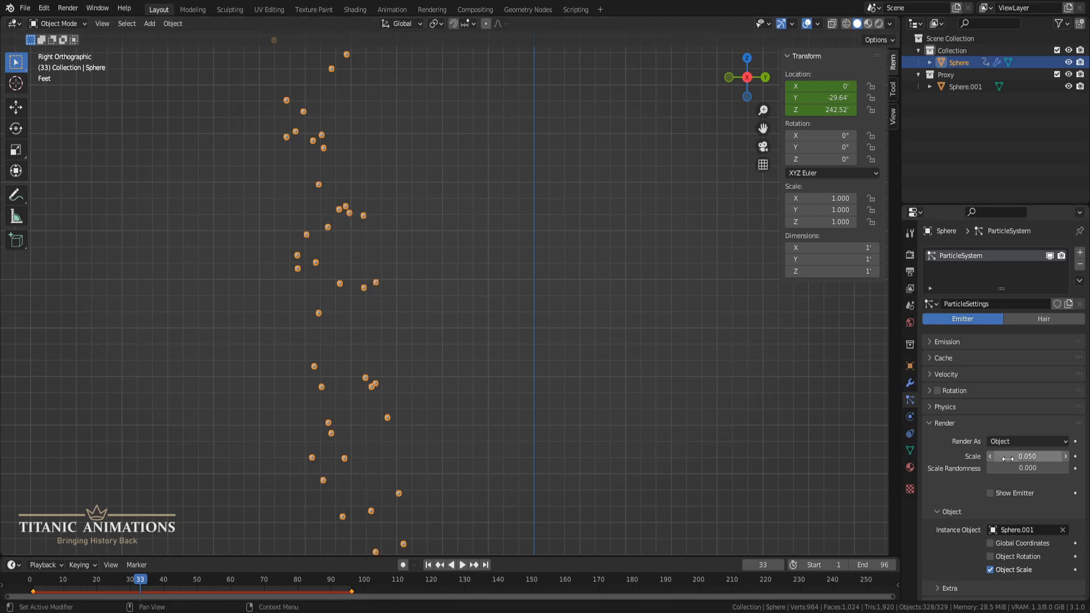
{"action": "left_click", "coordinate": [1026, 468]}
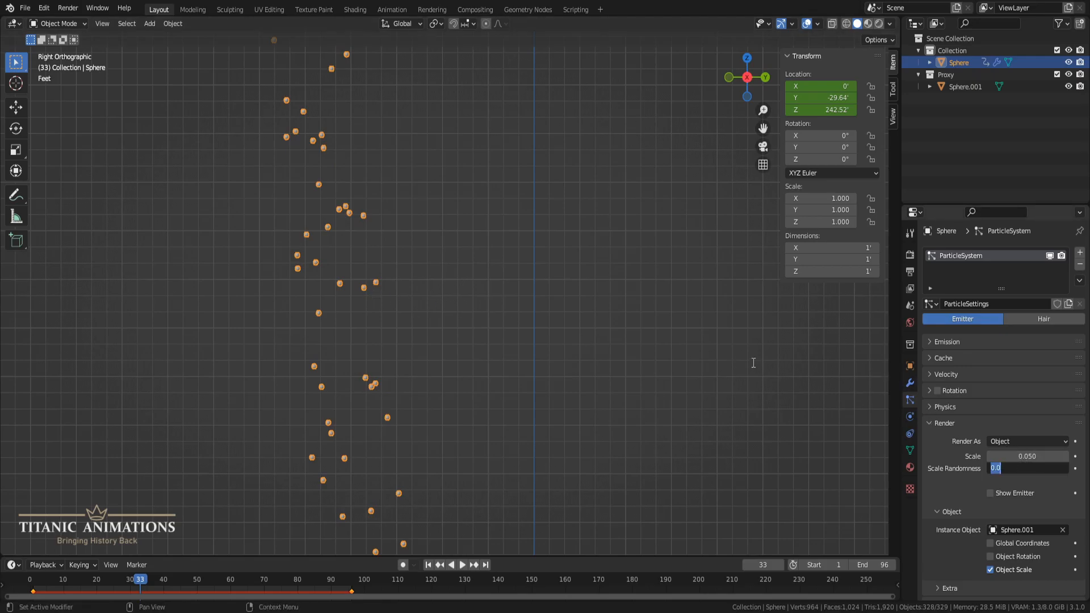
{"action": "type", "text": ".9"}
{"action": "key", "text": "Return"}
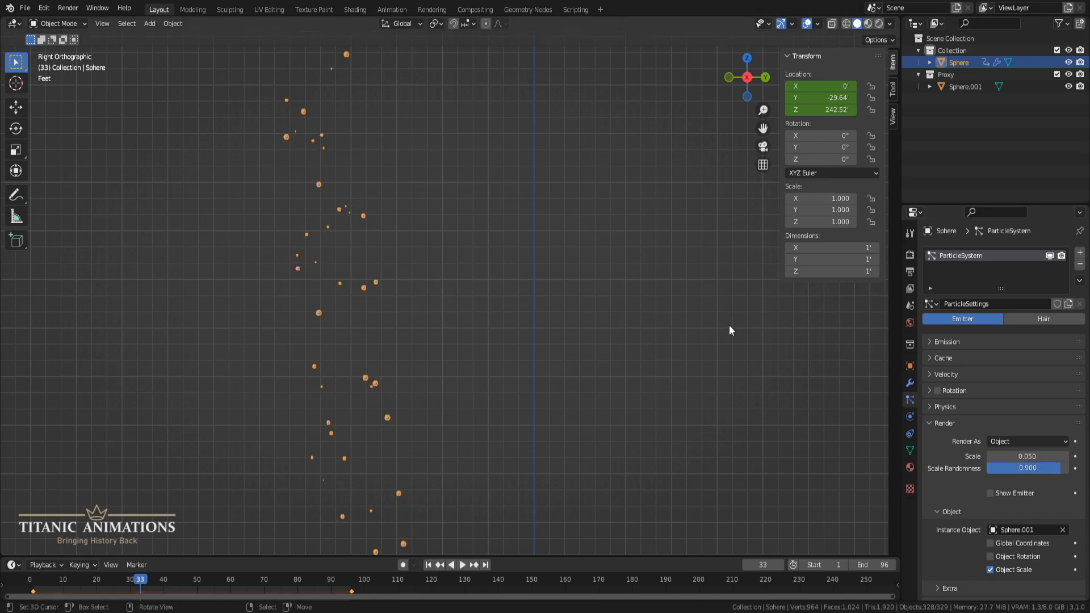
- Examine the variation in particle sizes along the trail, both up close and down to the origin
{"action": "scroll", "coordinate": [563, 315], "scroll_direction": "up", "scroll_amount": 3}
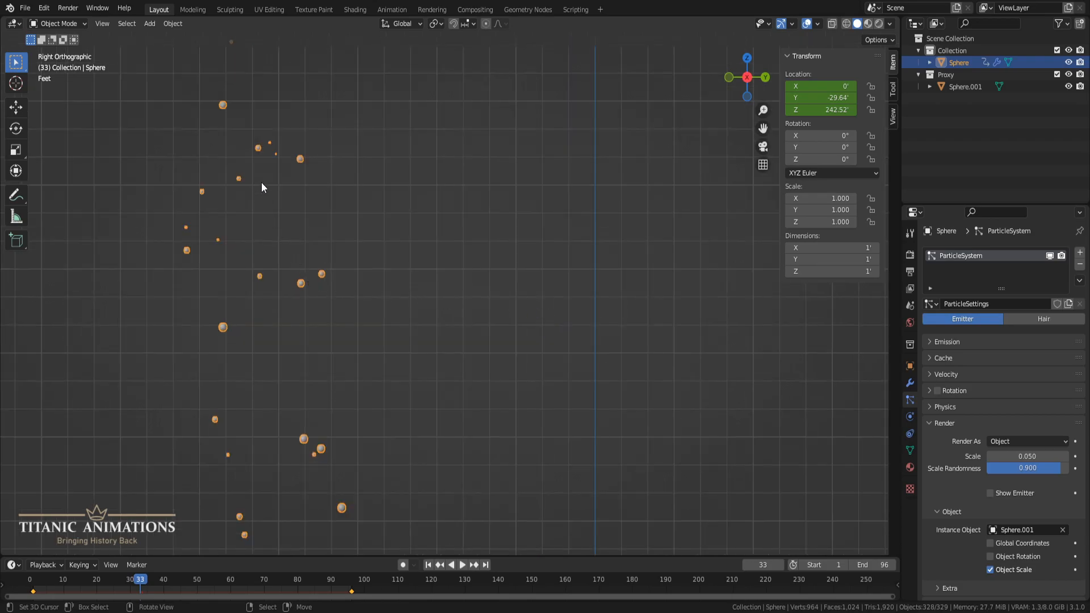
{"action": "scroll", "coordinate": [261, 182], "scroll_direction": "up", "scroll_amount": 1}
{"action": "middle_click_drag", "start_coordinate": [262, 182], "coordinate": [496, 351], "text": "shift"}
{"action": "scroll", "coordinate": [495, 351], "scroll_direction": "up", "scroll_amount": 3}
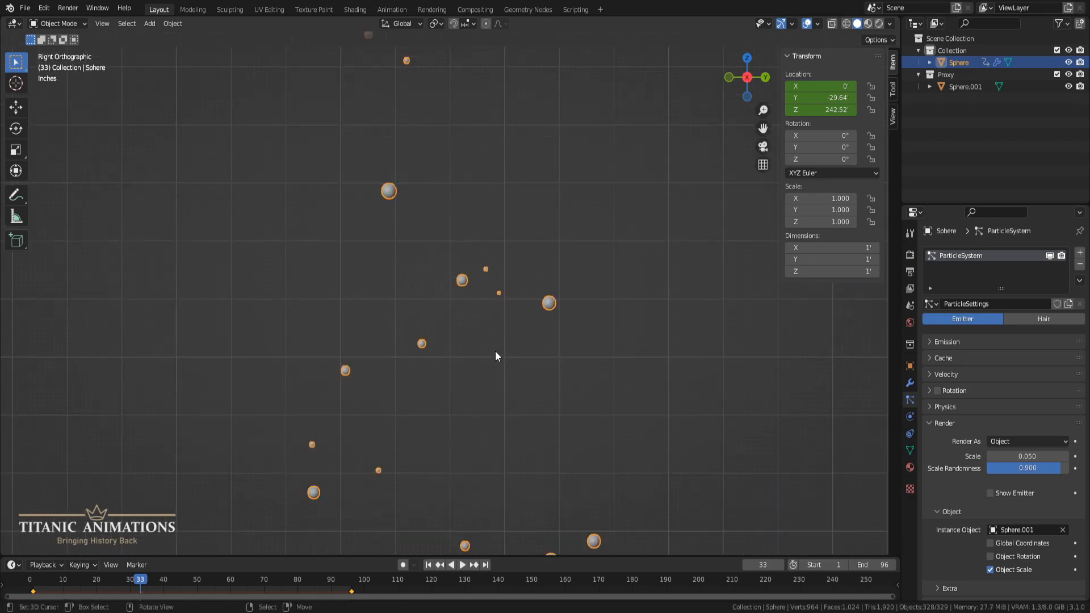
{"action": "scroll", "coordinate": [496, 351], "scroll_direction": "up", "scroll_amount": 3}
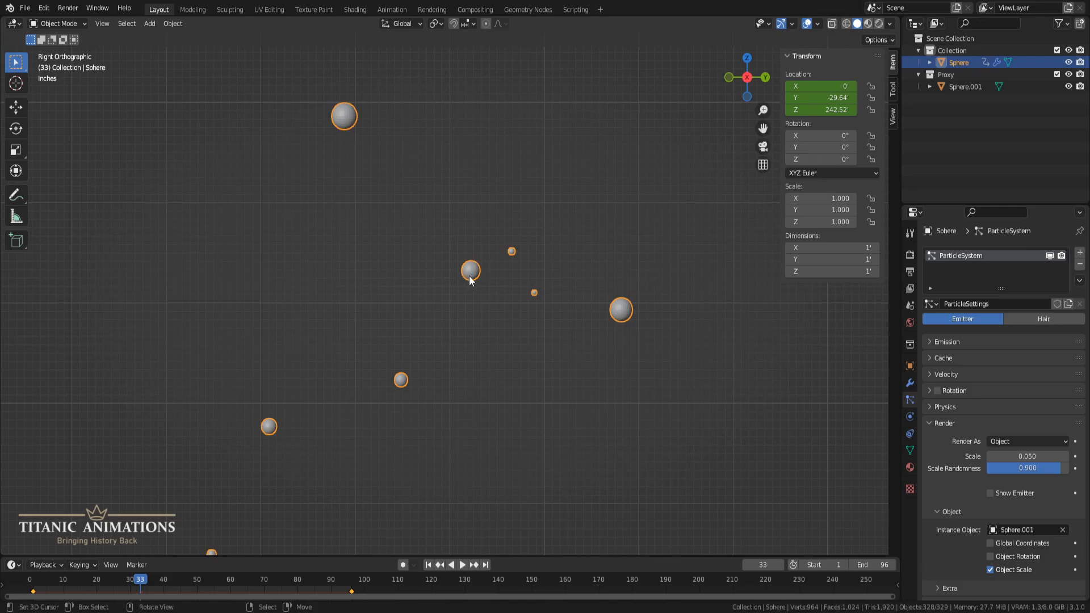
{"action": "scroll", "coordinate": [504, 333], "scroll_direction": "down", "scroll_amount": 8}
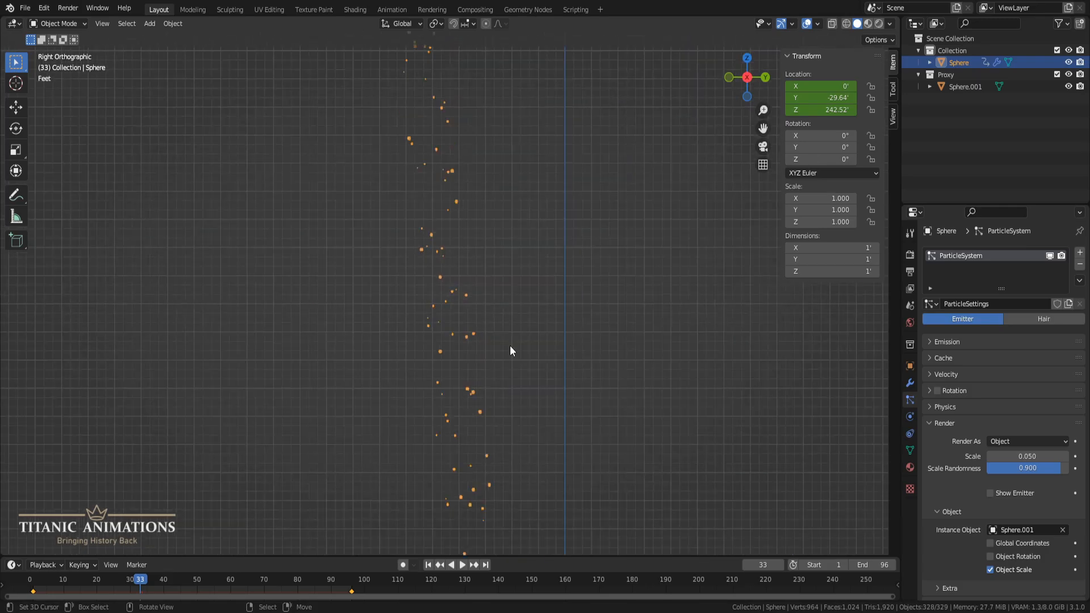
{"action": "middle_click_drag", "start_coordinate": [534, 419], "coordinate": [509, 316], "text": "shift"}
{"action": "middle_click_drag", "start_coordinate": [522, 411], "coordinate": [526, 287], "text": "shift"}
{"action": "scroll", "coordinate": [524, 325], "scroll_direction": "up", "scroll_amount": 5}
{"action": "scroll", "coordinate": [523, 324], "scroll_direction": "up", "scroll_amount": 5}
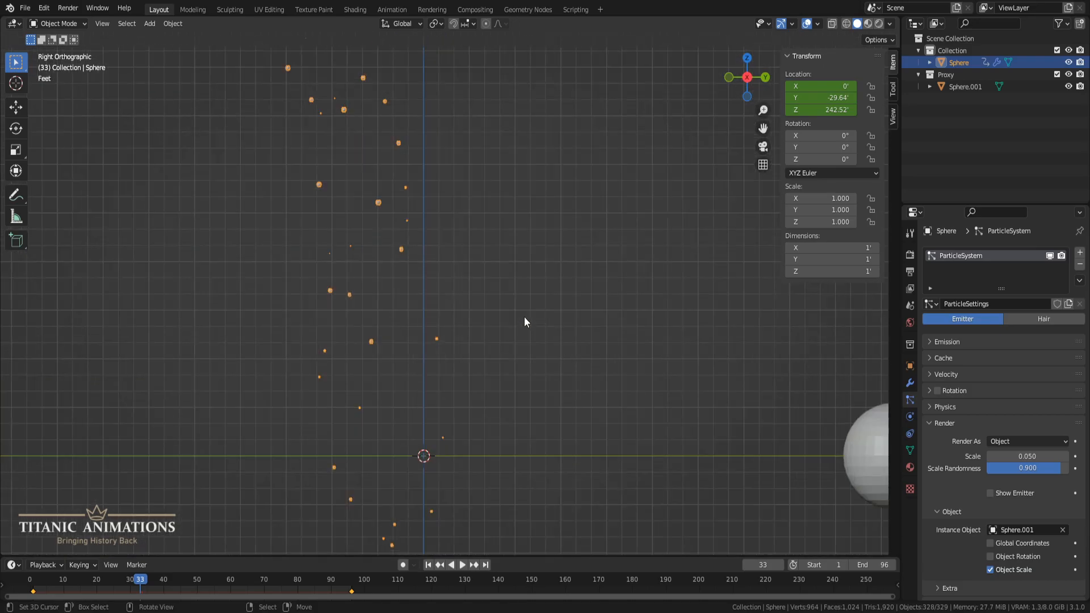
- Split the 3D viewport vertically into two side-by-side areas and hide the toolbar and sidebar in one of them
{"action": "scroll", "coordinate": [524, 318], "scroll_direction": "down", "scroll_amount": 2}
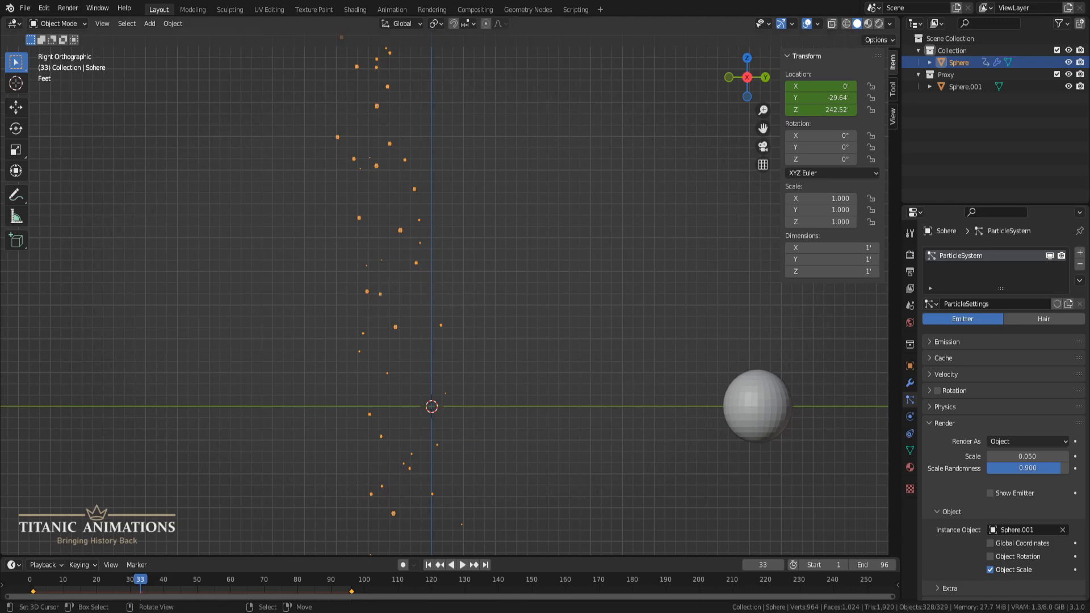
{"action": "right_click", "coordinate": [623, 23]}
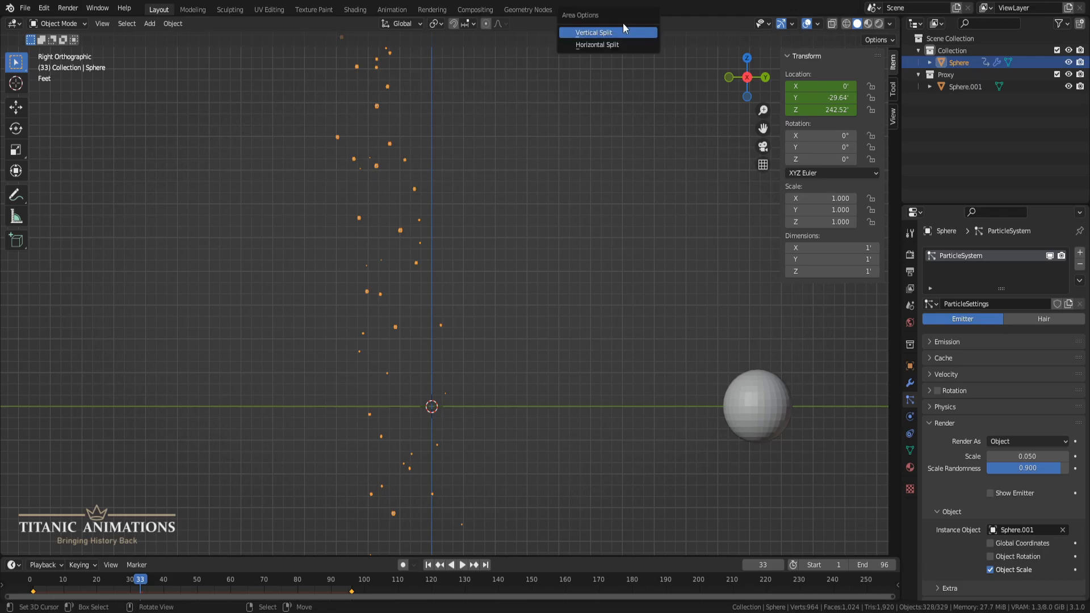
{"action": "left_click", "coordinate": [621, 28]}
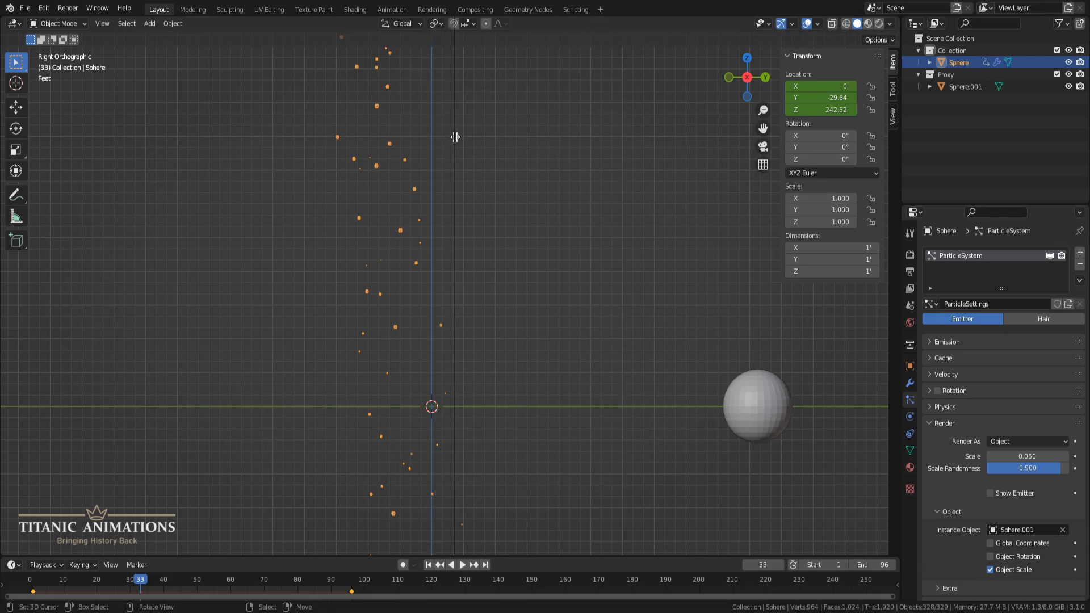
{"action": "left_click", "coordinate": [454, 126]}
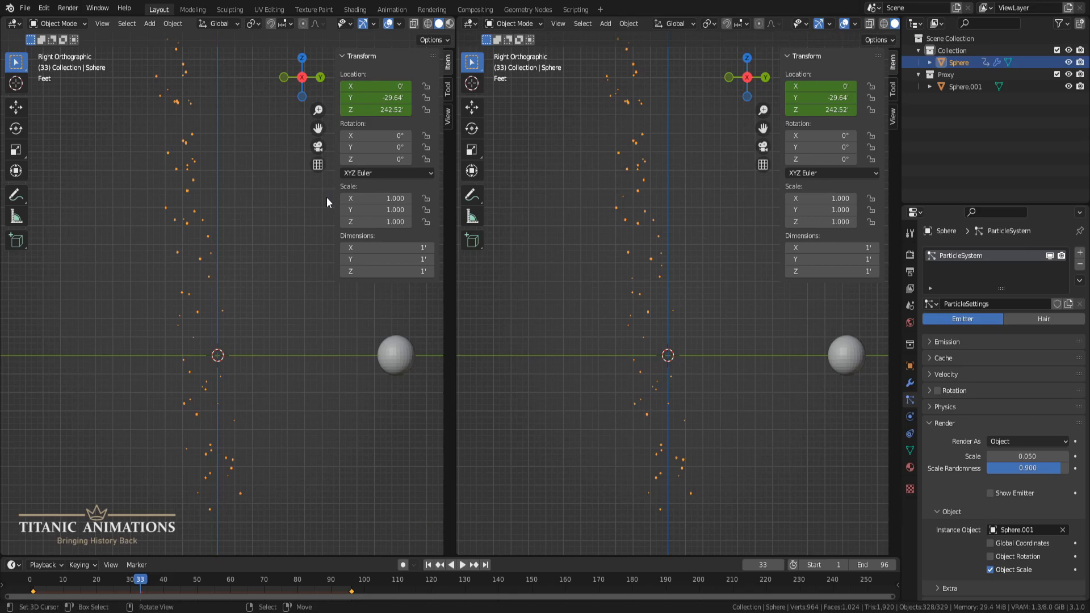
{"action": "key", "text": "n"}
{"action": "key", "text": "t"}
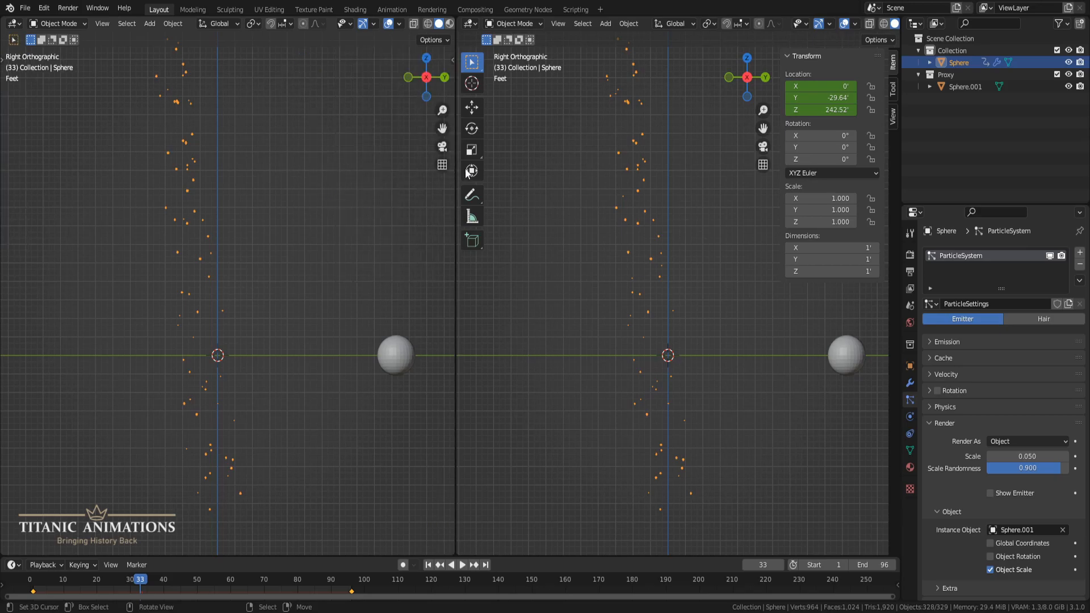
- Change the second viewport into a Shader Editor and hide its sidebar
{"action": "left_click", "coordinate": [469, 23]}
{"action": "left_click", "coordinate": [503, 136]}
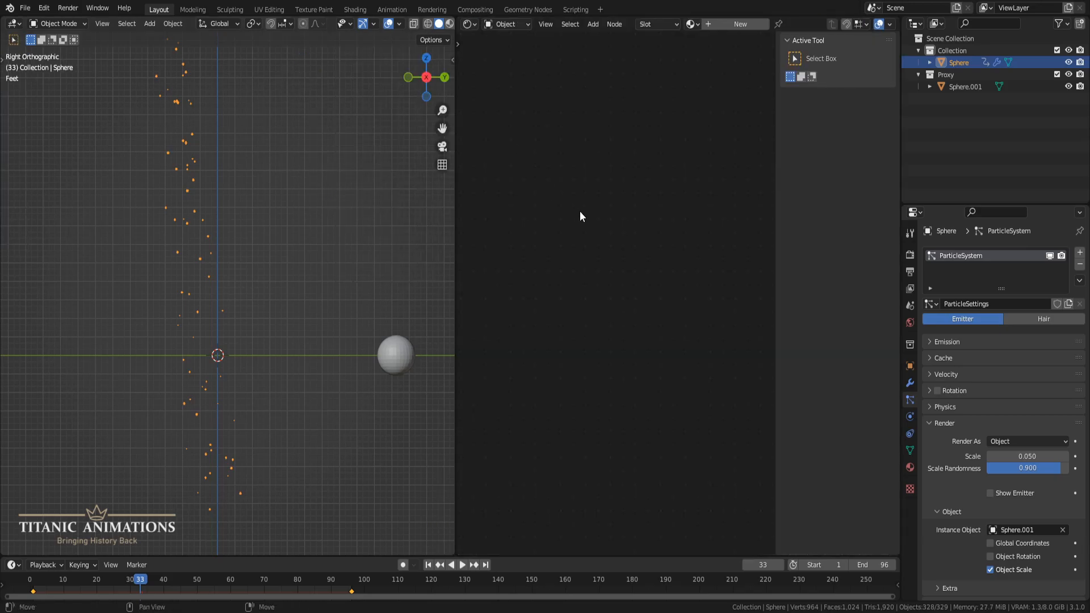
{"action": "key", "text": "n"}
- Create a new material on the emitter sphere and name it Sparks
{"action": "left_click", "coordinate": [707, 24]}
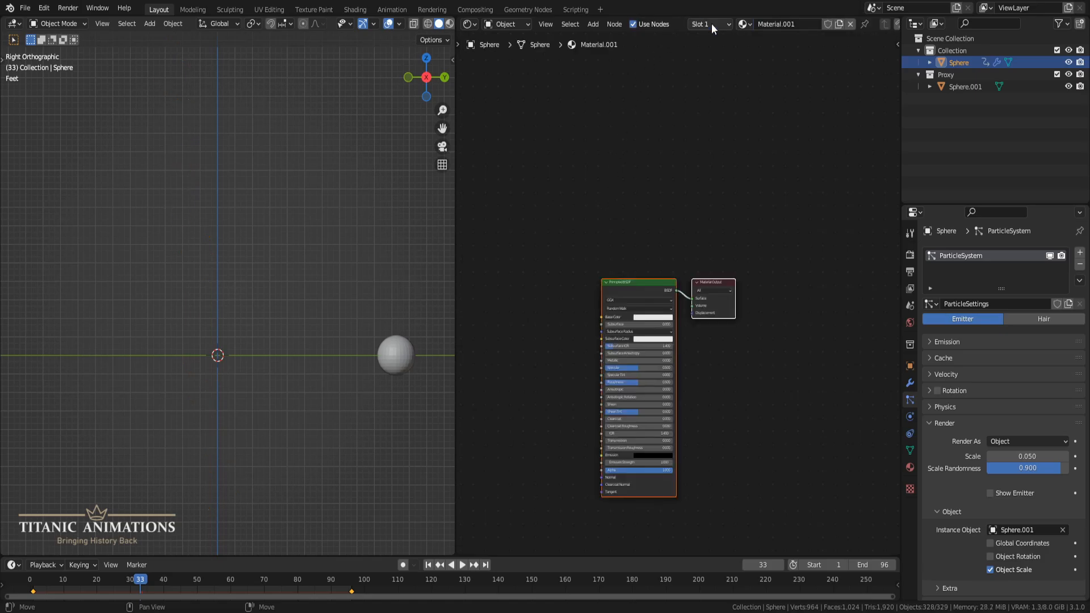
{"action": "left_click", "coordinate": [774, 25]}
{"action": "type", "text": "Sparks"}
{"action": "key", "text": "Return"}
{"action": "middle_click_drag", "start_coordinate": [692, 214], "coordinate": [771, 160]}
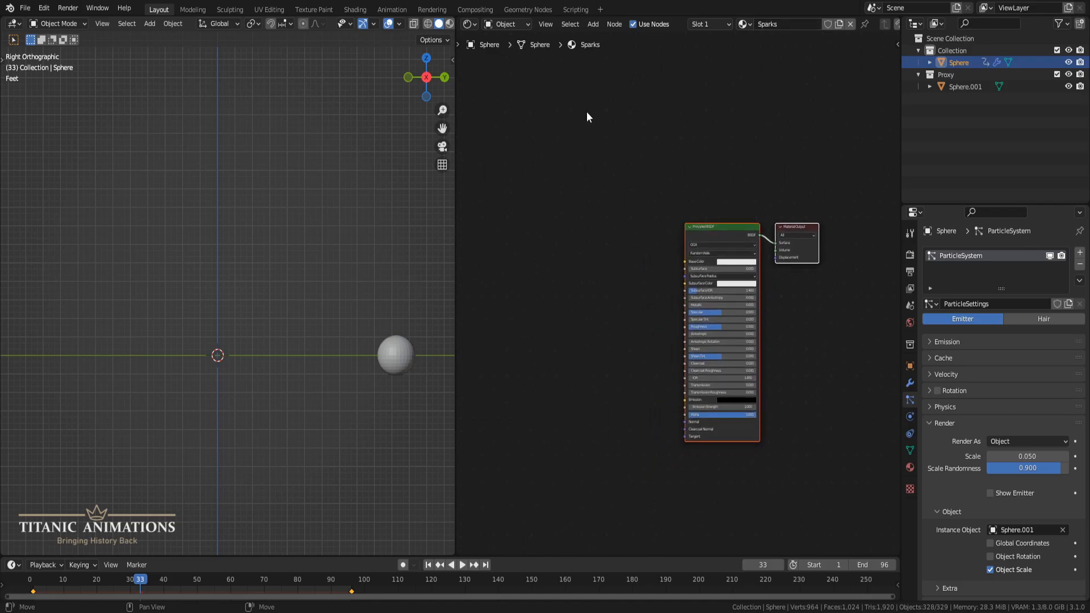
{"action": "scroll", "coordinate": [429, 21], "scroll_direction": "down", "scroll_amount": 2}
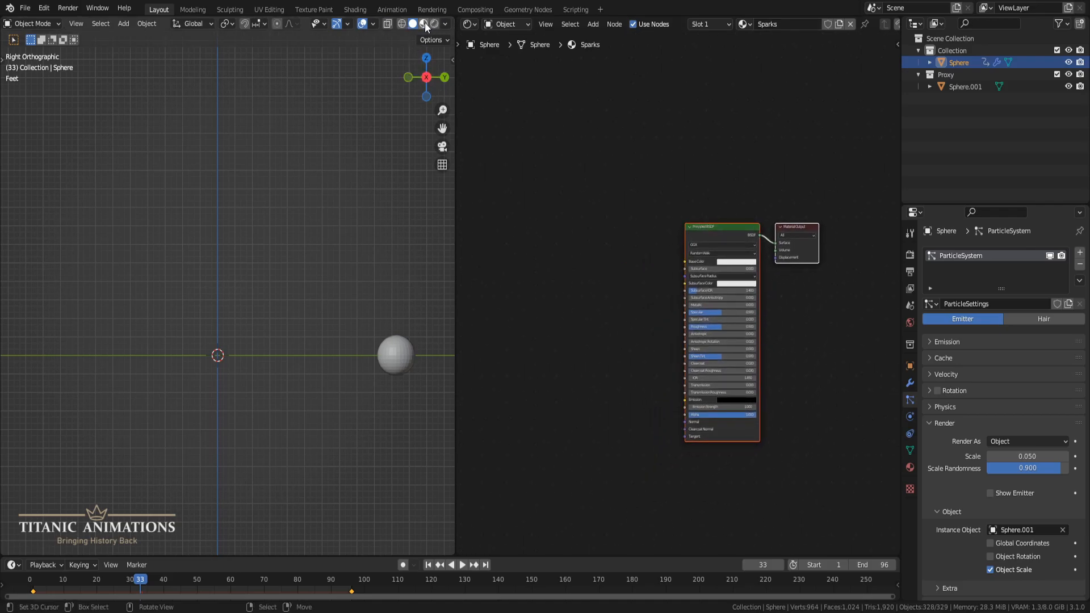
- Set the 3D viewport to Material Preview shading and look for the particles around the emitter's path
{"action": "left_click", "coordinate": [424, 24]}
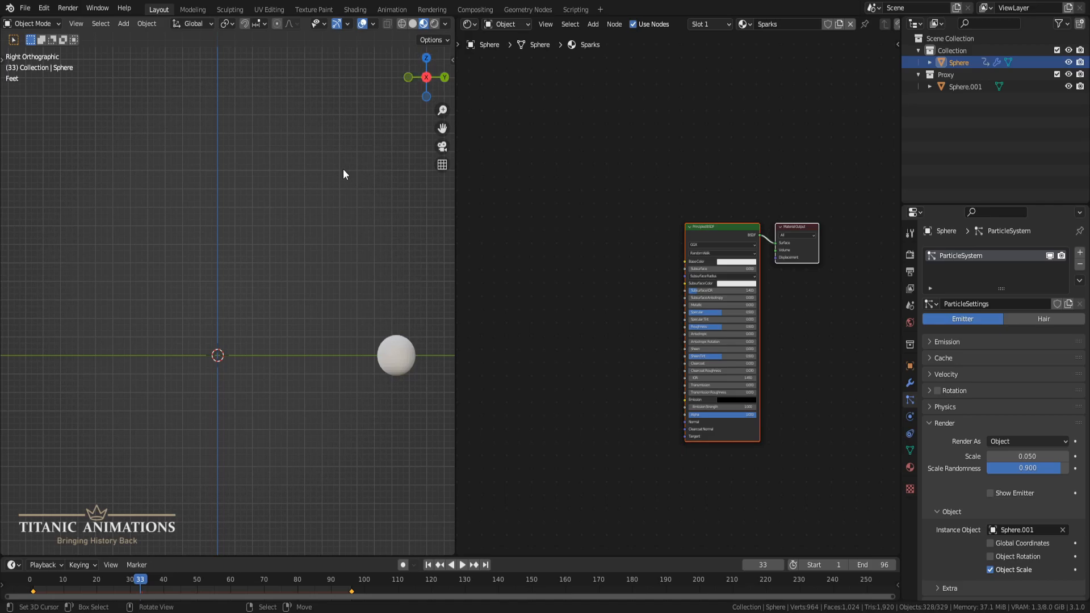
{"action": "scroll", "coordinate": [330, 159], "scroll_direction": "up", "scroll_amount": 8}
{"action": "scroll", "coordinate": [326, 153], "scroll_direction": "down", "scroll_amount": 5}
{"action": "scroll", "coordinate": [325, 144], "scroll_direction": "down", "scroll_amount": 8}
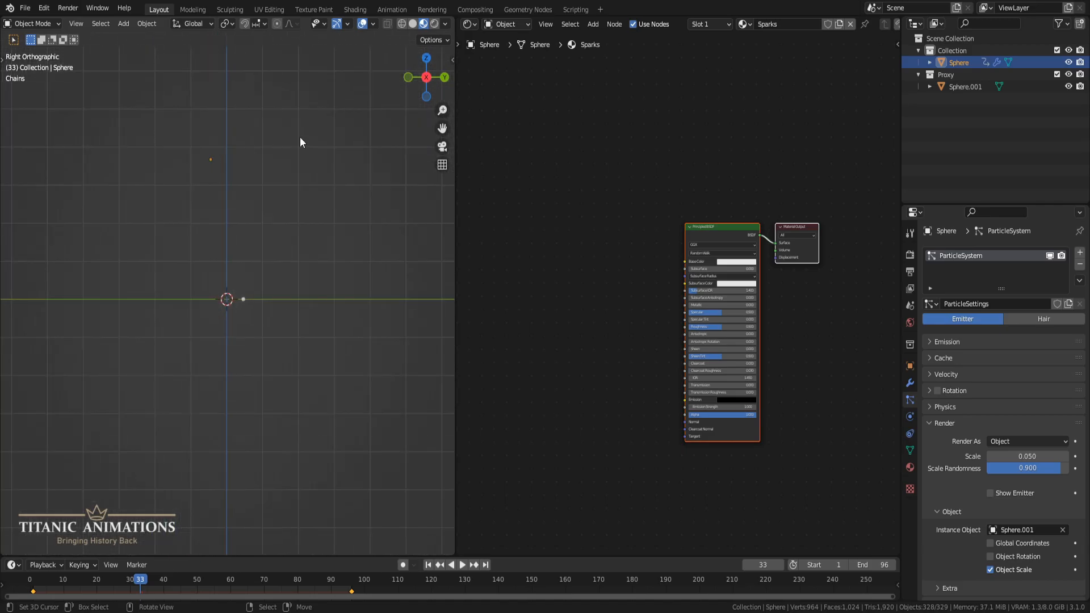
{"action": "scroll", "coordinate": [283, 200], "scroll_direction": "up", "scroll_amount": 10}
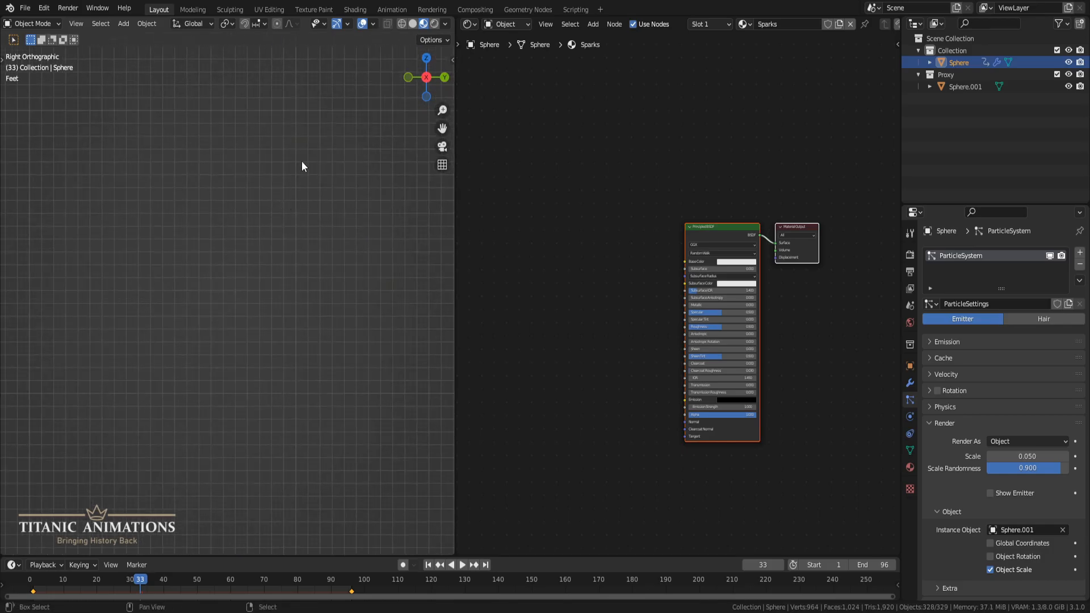
{"action": "middle_click_drag", "start_coordinate": [145, 355], "coordinate": [110, 401], "text": "shift"}
{"action": "scroll", "coordinate": [256, 233], "scroll_direction": "up", "scroll_amount": 4}
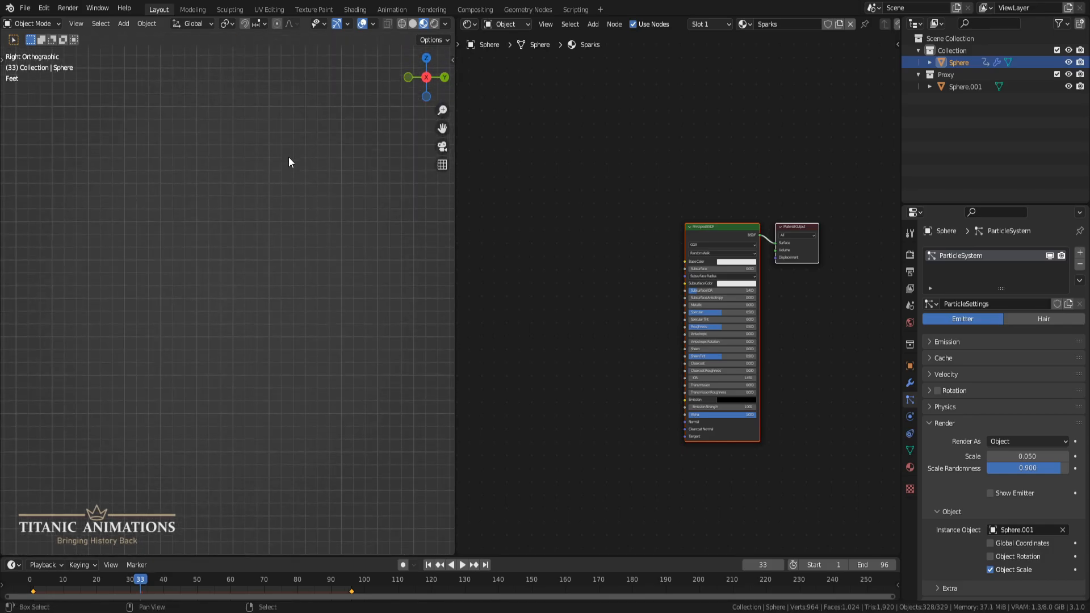
{"action": "scroll", "coordinate": [290, 159], "scroll_direction": "down", "scroll_amount": 2}
- Play the animation to regenerate the particles, stop it at frame 28 and frame the trail up close
{"action": "key", "text": "space"}
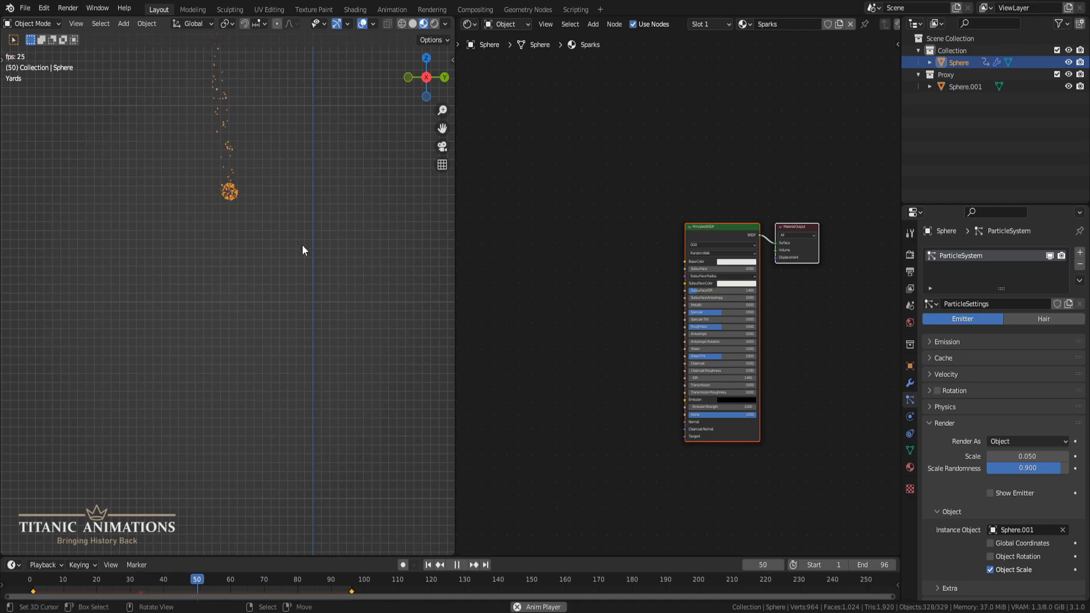
{"action": "scroll", "coordinate": [326, 302], "scroll_direction": "down", "scroll_amount": 12}
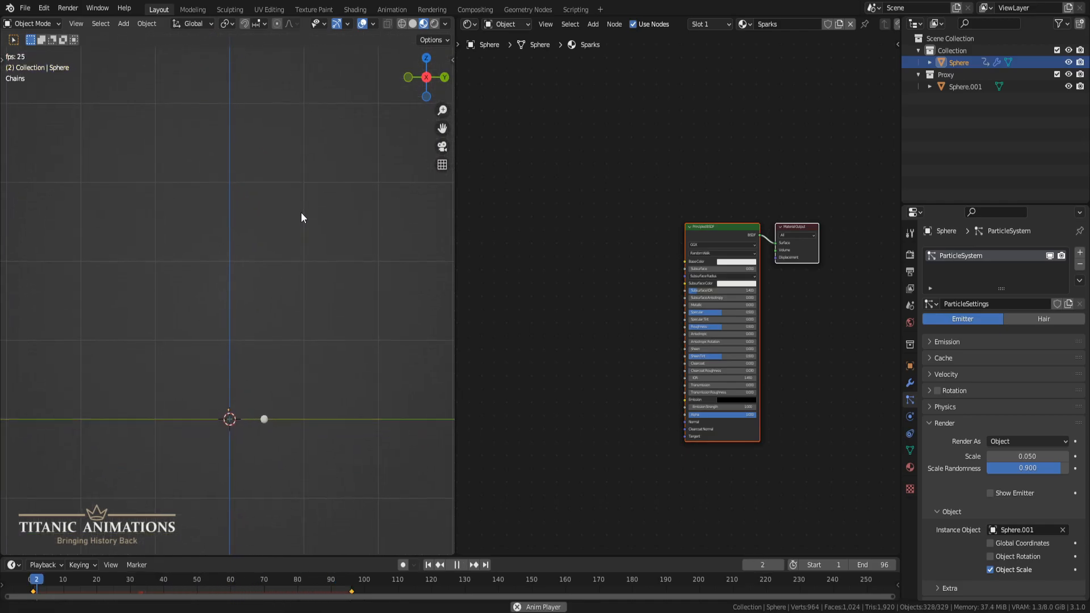
{"action": "key", "text": "space"}
{"action": "scroll", "coordinate": [274, 243], "scroll_direction": "up", "scroll_amount": 5}
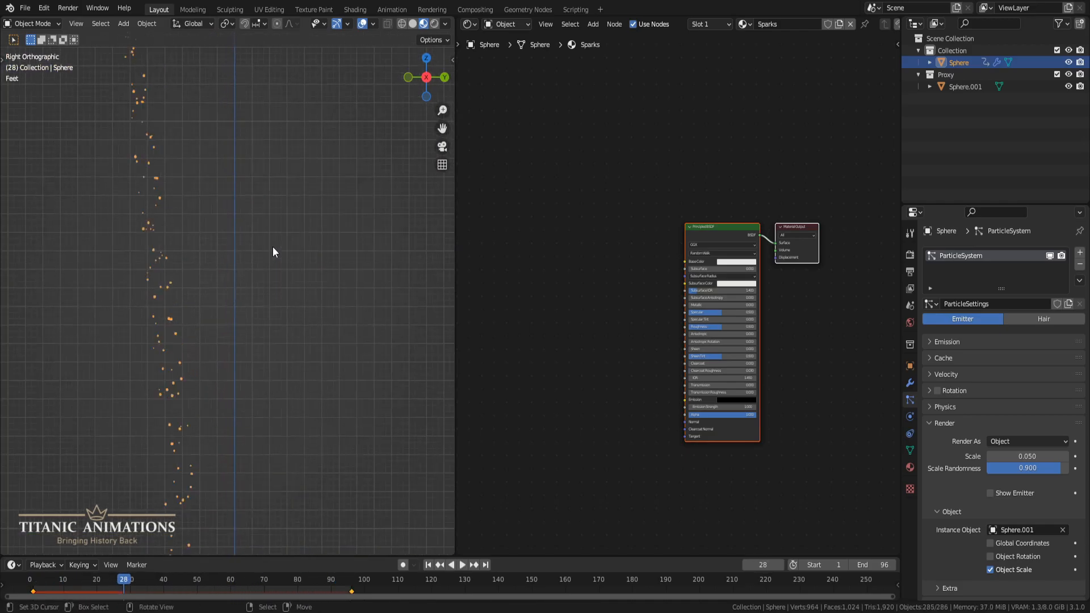
{"action": "middle_click_drag", "start_coordinate": [213, 210], "coordinate": [354, 261], "text": "shift"}
{"action": "scroll", "coordinate": [354, 258], "scroll_direction": "up", "scroll_amount": 6}
{"action": "middle_click_drag", "start_coordinate": [367, 175], "coordinate": [263, 325], "text": "shift"}
- Enable Scene World in the viewport shading and set the world background color to black
{"action": "left_click", "coordinate": [445, 24]}
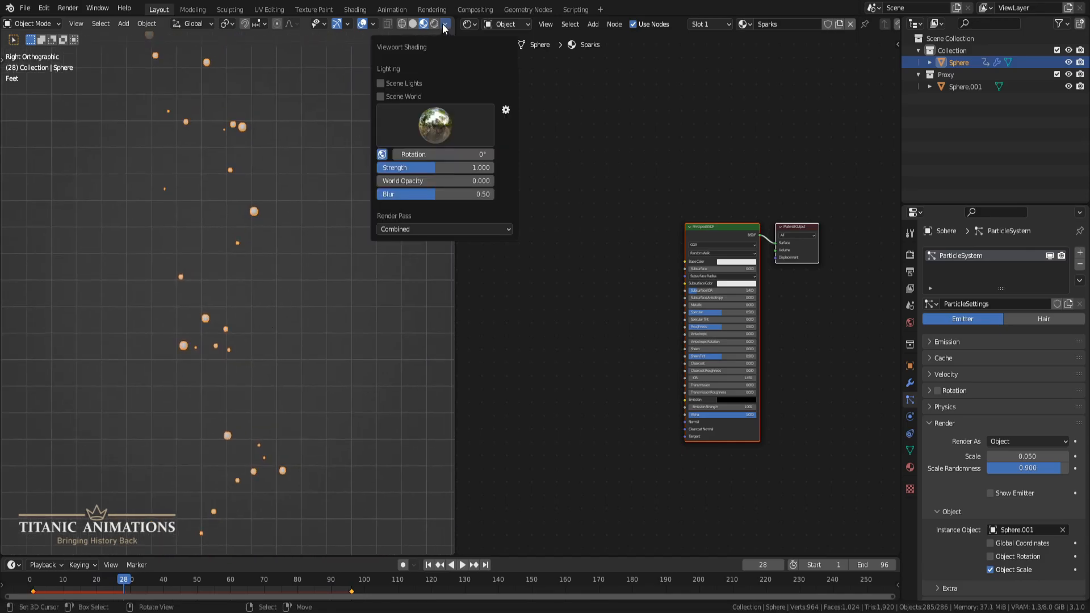
{"action": "left_click", "coordinate": [407, 98]}
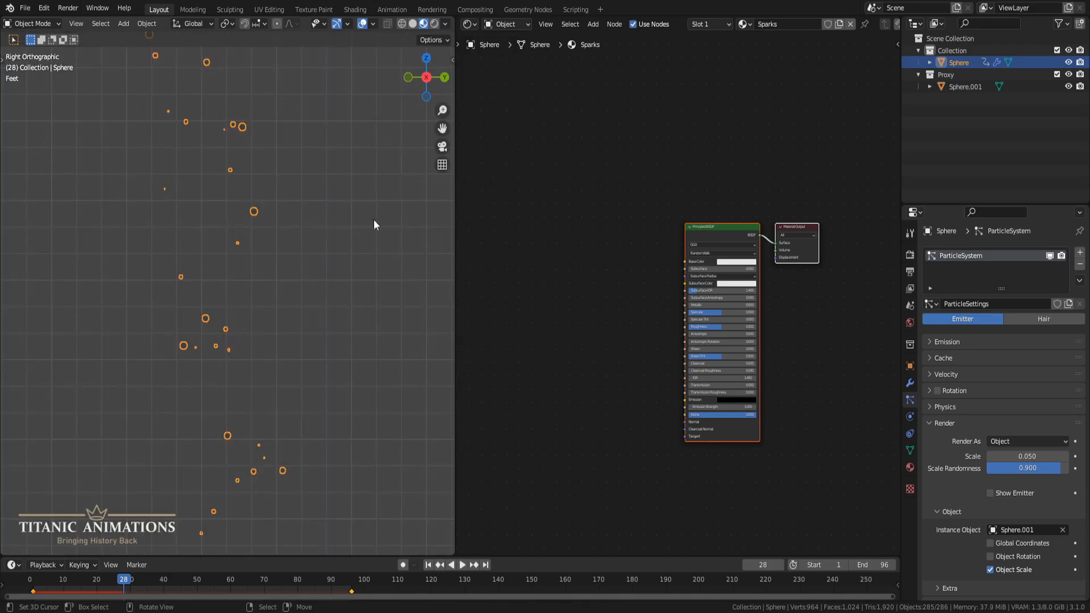
{"action": "left_click", "coordinate": [910, 328]}
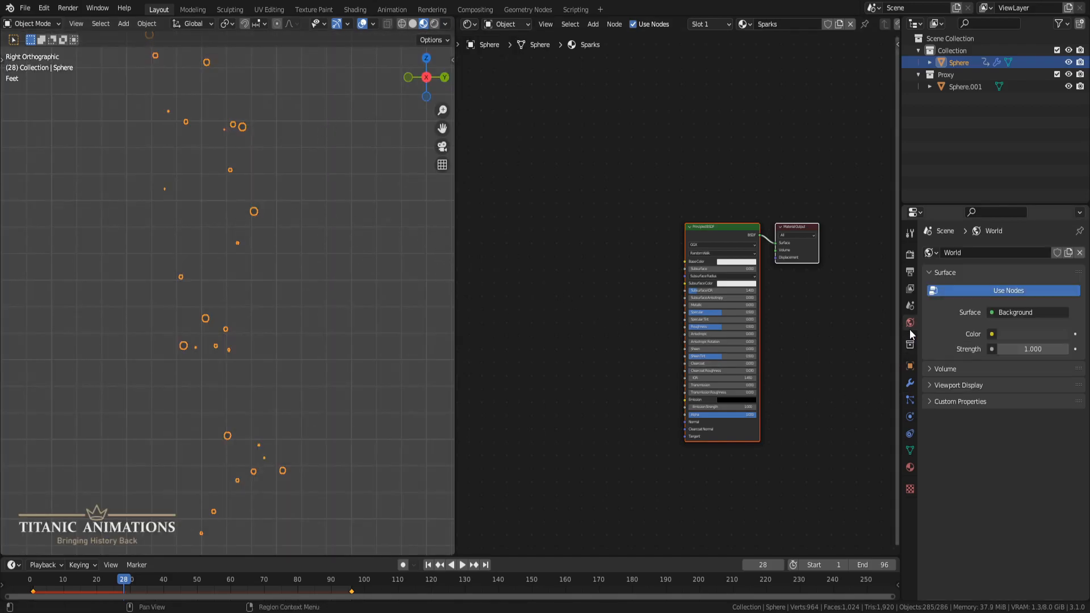
{"action": "left_click", "coordinate": [1008, 335]}
{"action": "left_click_drag", "start_coordinate": [1060, 228], "coordinate": [1059, 249]}
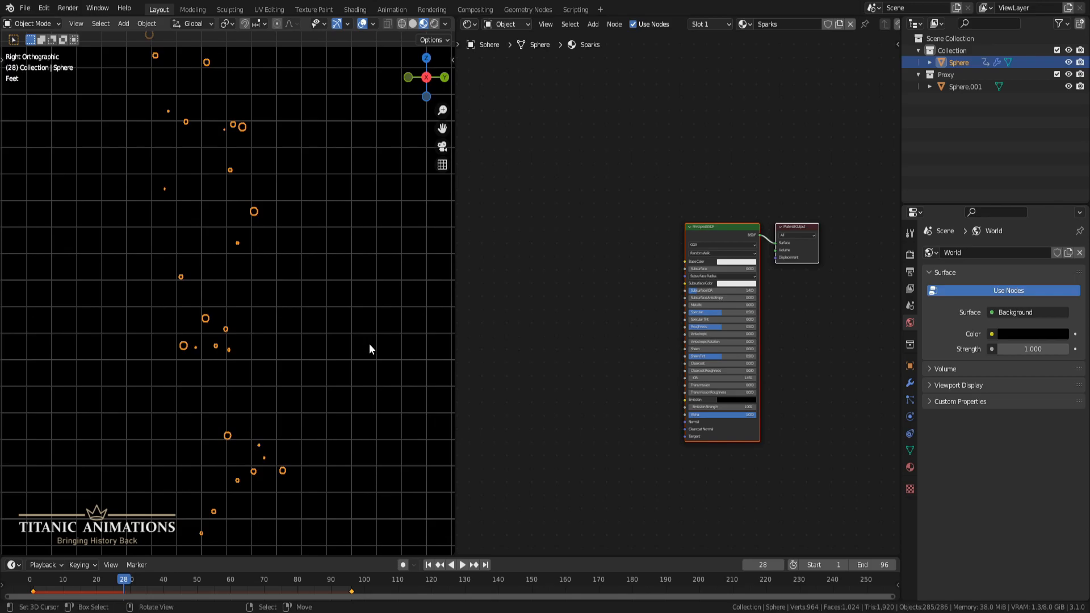
- Hide the grid overlay in the 3D viewport
{"action": "scroll", "coordinate": [599, 355], "scroll_direction": "up", "scroll_amount": 3}
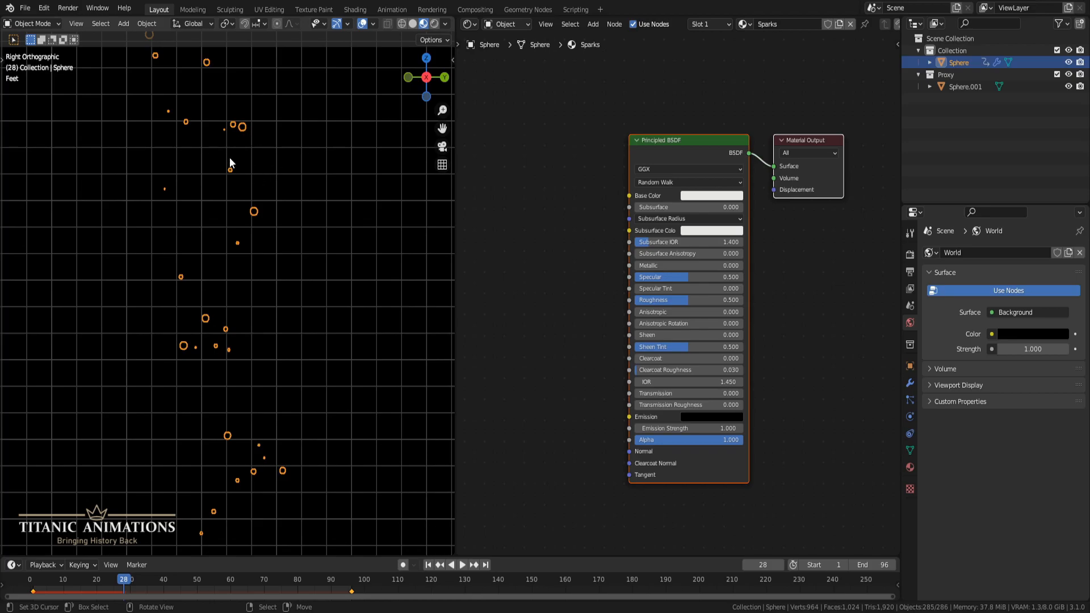
{"action": "left_click", "coordinate": [370, 23]}
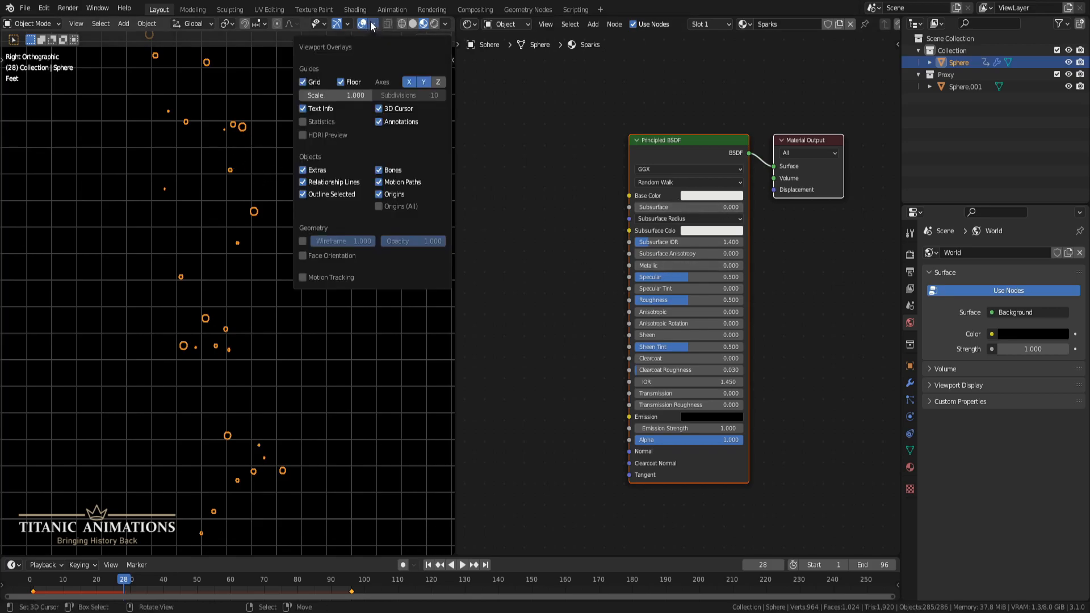
{"action": "left_click", "coordinate": [316, 81]}
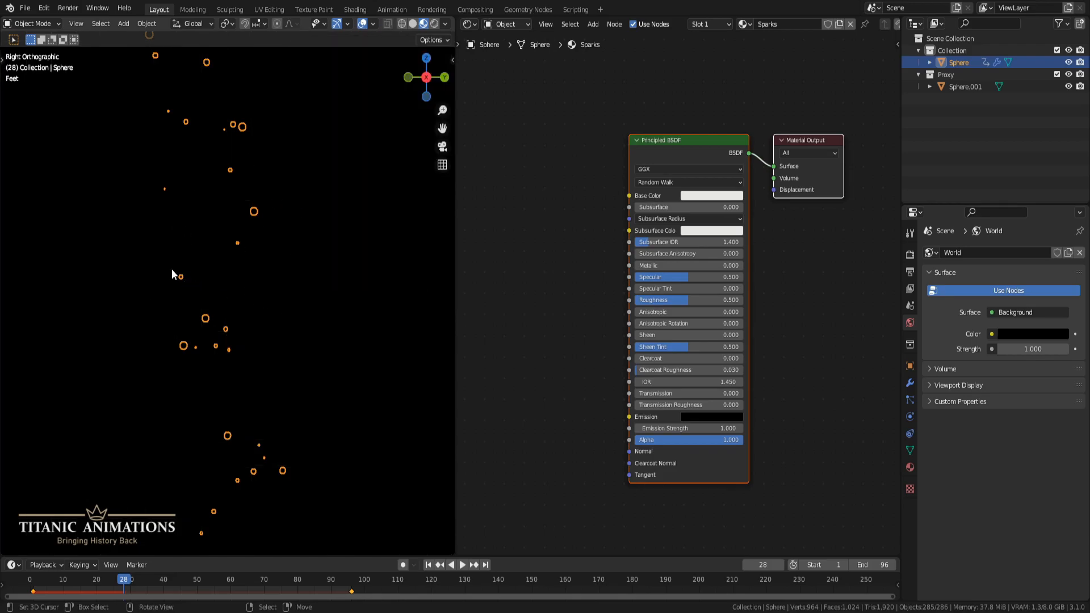
- Delete the Principled BSDF node from the Sparks material
{"action": "left_click", "coordinate": [666, 153]}
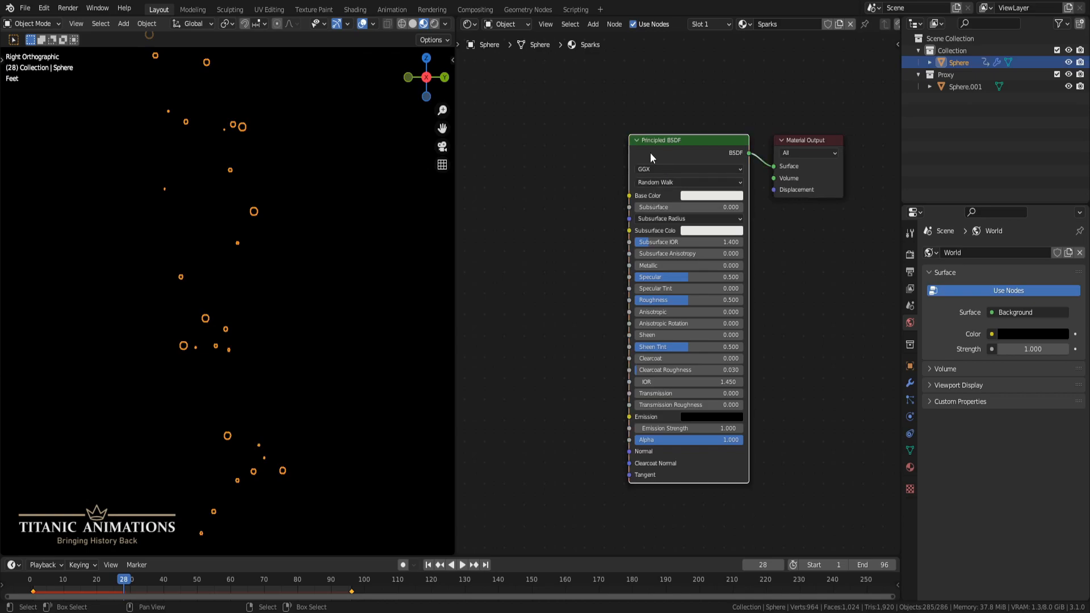
{"action": "key", "text": "x"}
{"action": "mouse_move", "coordinate": [652, 210]}
{"action": "middle_mouse_down"}
{"action": "mouse_move", "coordinate": [711, 275]}
{"action": "mouse_move", "coordinate": [654, 223]}
{"action": "middle_mouse_up"}
{"action": "scroll", "coordinate": [710, 274], "scroll_direction": "down", "scroll_amount": 6}
- Add an Emission shader to the Sparks material and connect it to the Material Output's Surface
{"action": "key", "text": "shift+a"}
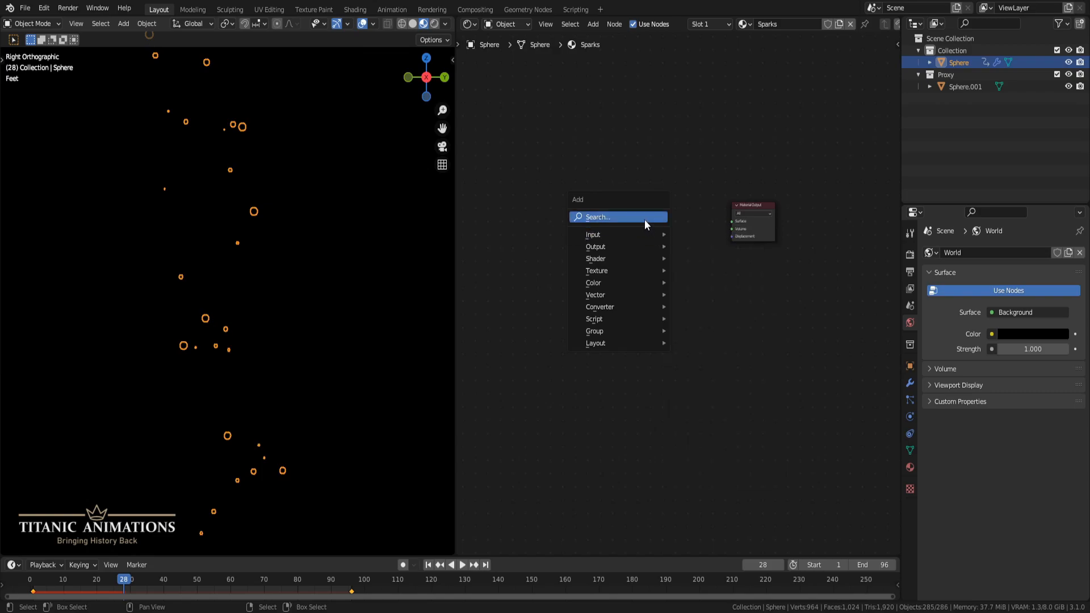
{"action": "left_click", "coordinate": [646, 218]}
{"action": "type", "text": "em"}
{"action": "key", "text": "Return"}
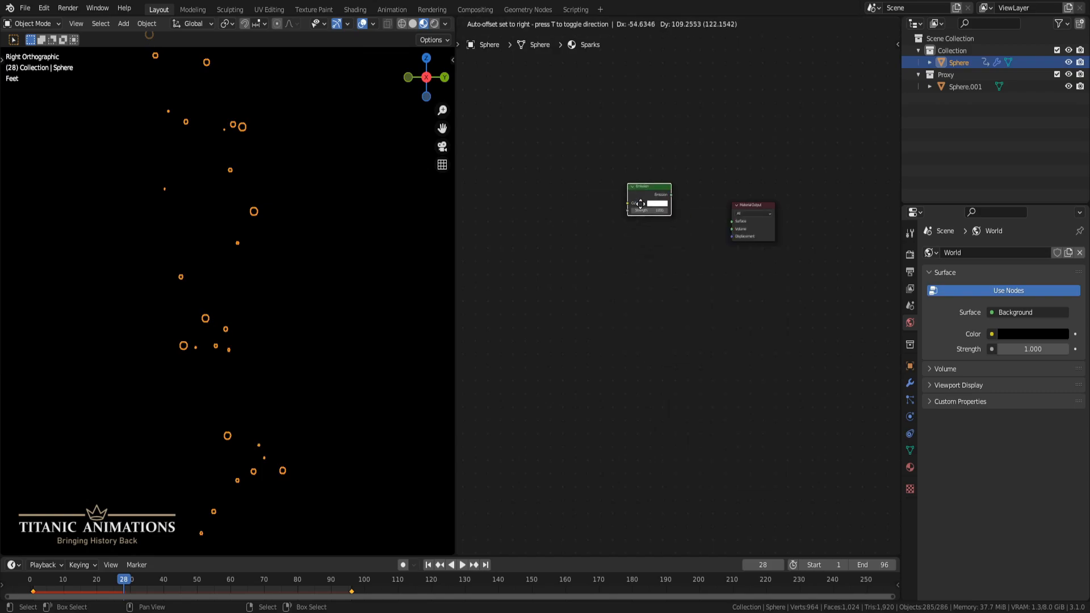
{"action": "left_click", "coordinate": [697, 229]}
{"action": "mouse_move", "coordinate": [697, 226]}
{"action": "left_mouse_down"}
{"action": "mouse_move", "coordinate": [733, 221]}
{"action": "mouse_move", "coordinate": [684, 226]}
{"action": "mouse_move", "coordinate": [692, 220]}
{"action": "left_mouse_up"}
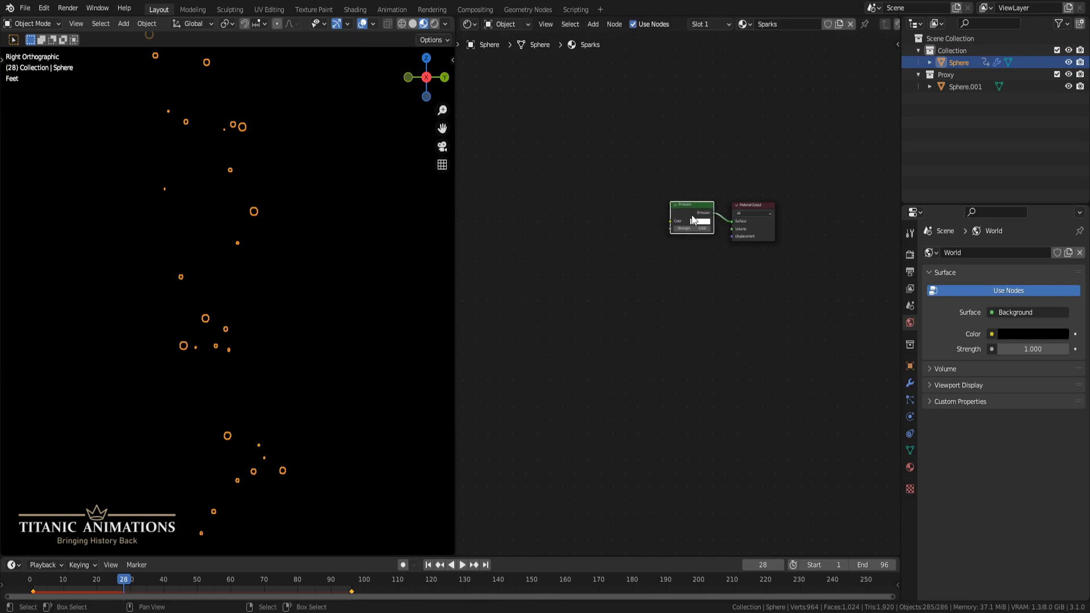
- Set the render engine to Cycles with GPU Compute as the device
{"action": "left_click", "coordinate": [909, 255]}
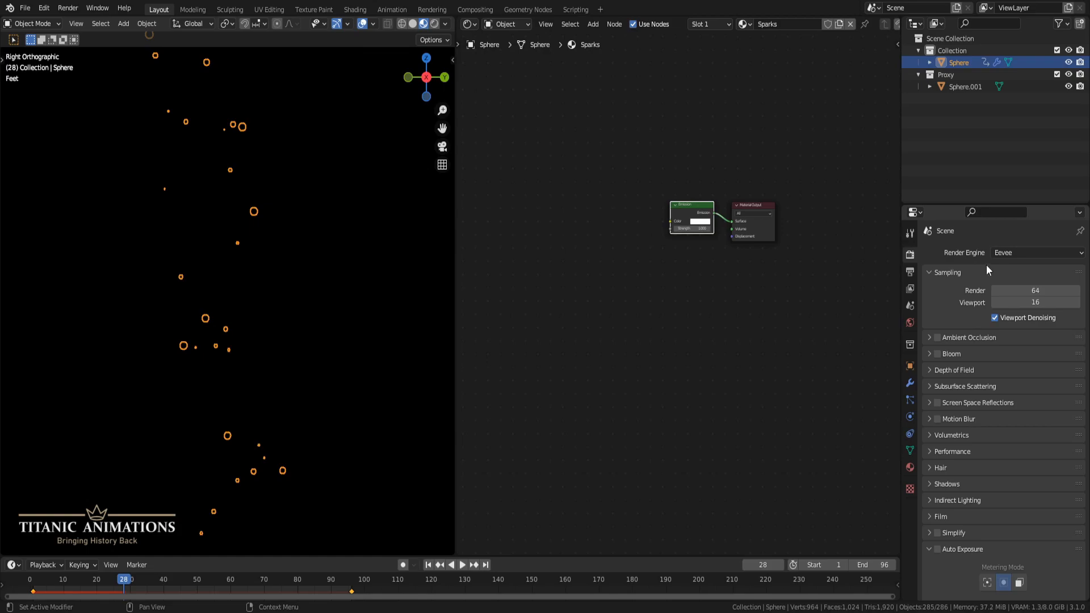
{"action": "left_click", "coordinate": [998, 253]}
{"action": "left_click", "coordinate": [1006, 294]}
{"action": "left_click", "coordinate": [1004, 283]}
{"action": "left_click", "coordinate": [1009, 309]}
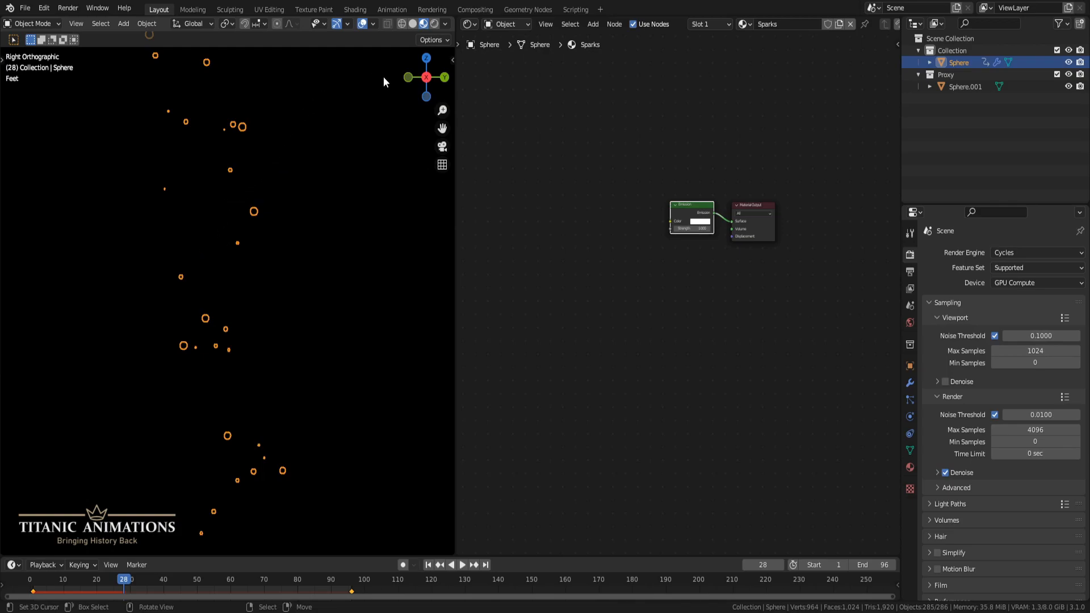
- Switch the viewport to Rendered shading, deselect the emitter to check the particles without outlines, and box-select it again
{"action": "scroll", "coordinate": [577, 157], "scroll_direction": "up", "scroll_amount": 3}
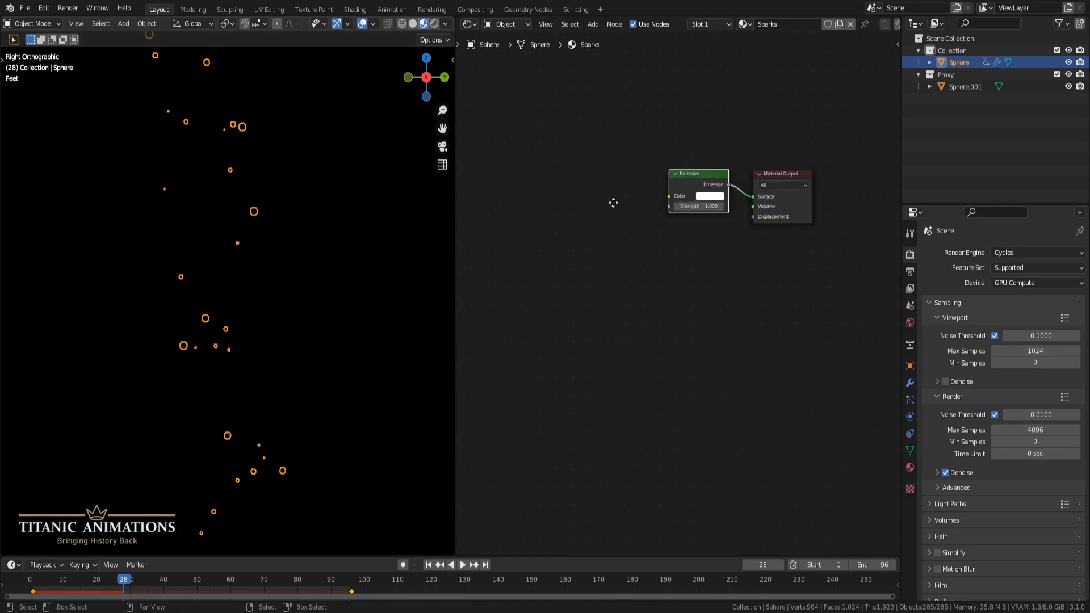
{"action": "left_click", "coordinate": [434, 24]}
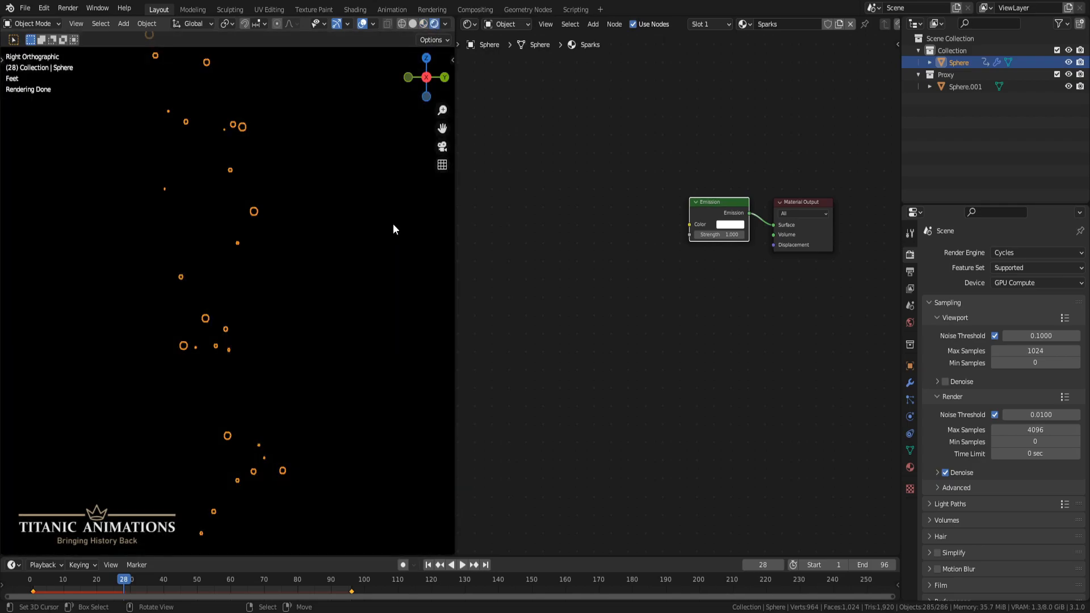
{"action": "left_click", "coordinate": [394, 223]}
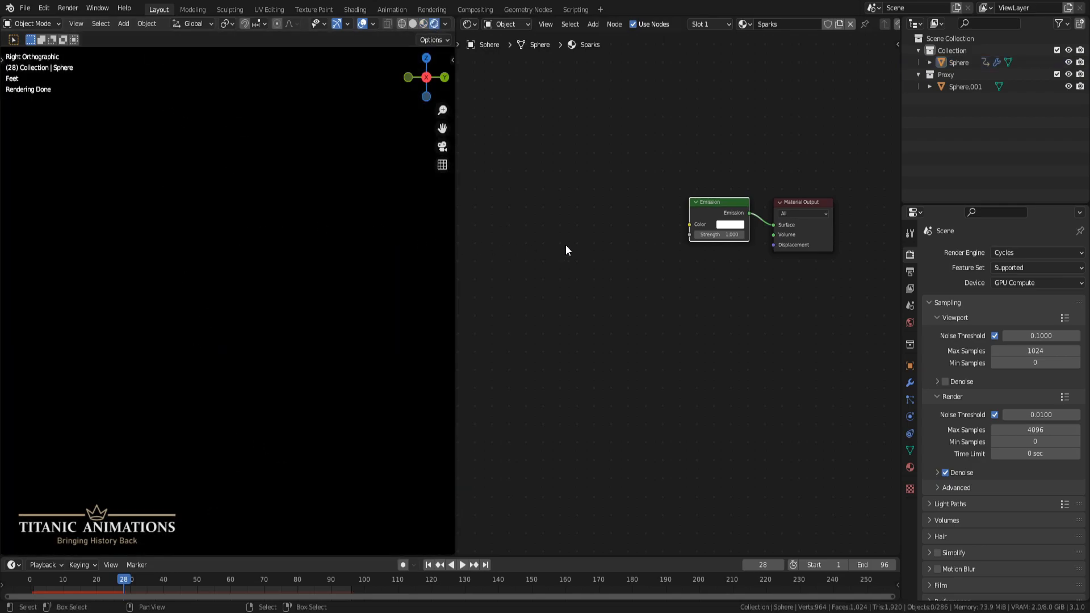
{"action": "key", "text": "b"}
{"action": "left_click_drag", "start_coordinate": [144, 156], "coordinate": [366, 288]}
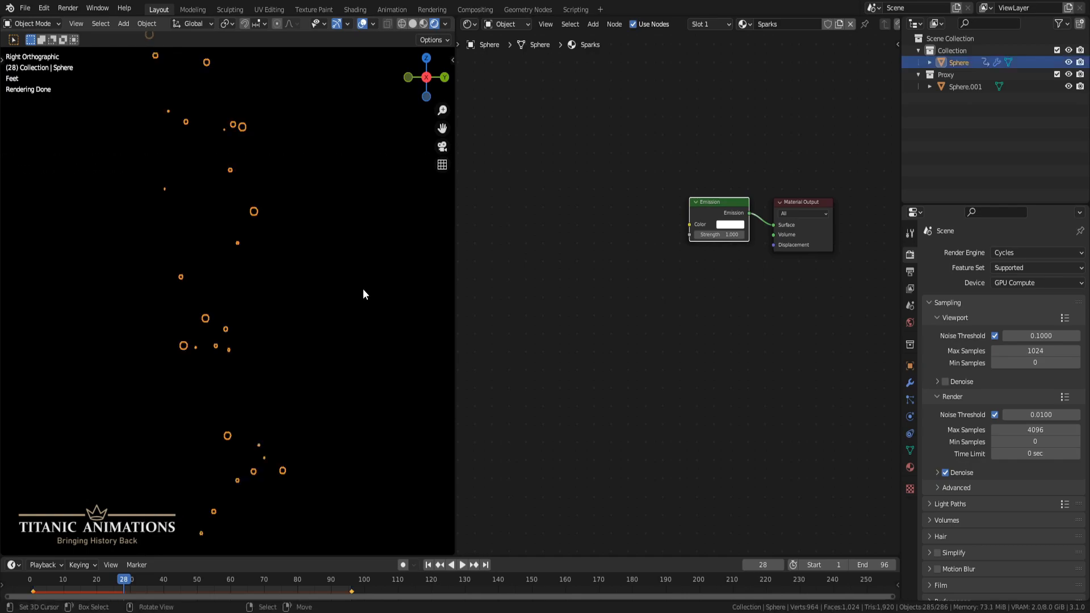
- Turn off Scene Lights and Scene World in the viewport's rendered shading options
{"action": "scroll", "coordinate": [601, 308], "scroll_direction": "up", "scroll_amount": 1}
{"action": "scroll", "coordinate": [600, 304], "scroll_direction": "up", "scroll_amount": 1}
{"action": "middle_click_drag", "start_coordinate": [636, 262], "coordinate": [651, 332]}
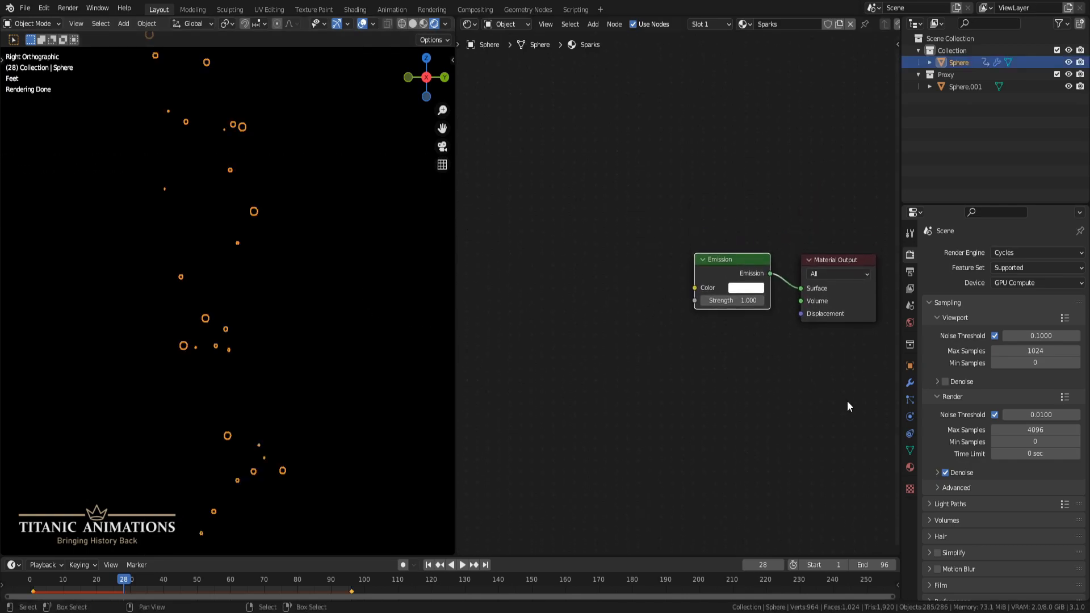
{"action": "left_click", "coordinate": [445, 24]}
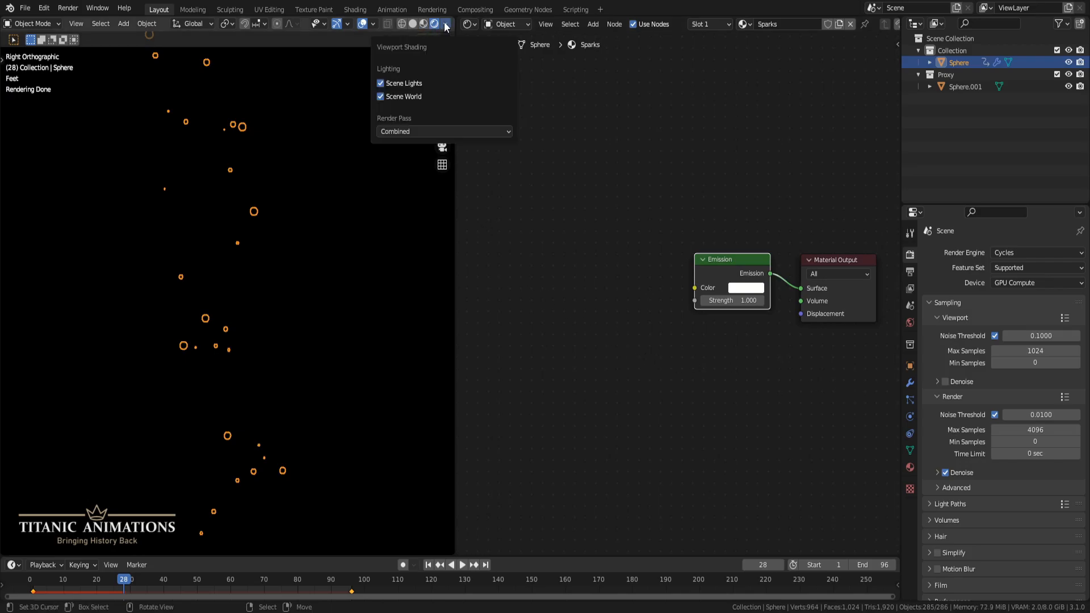
{"action": "left_click", "coordinate": [408, 97]}
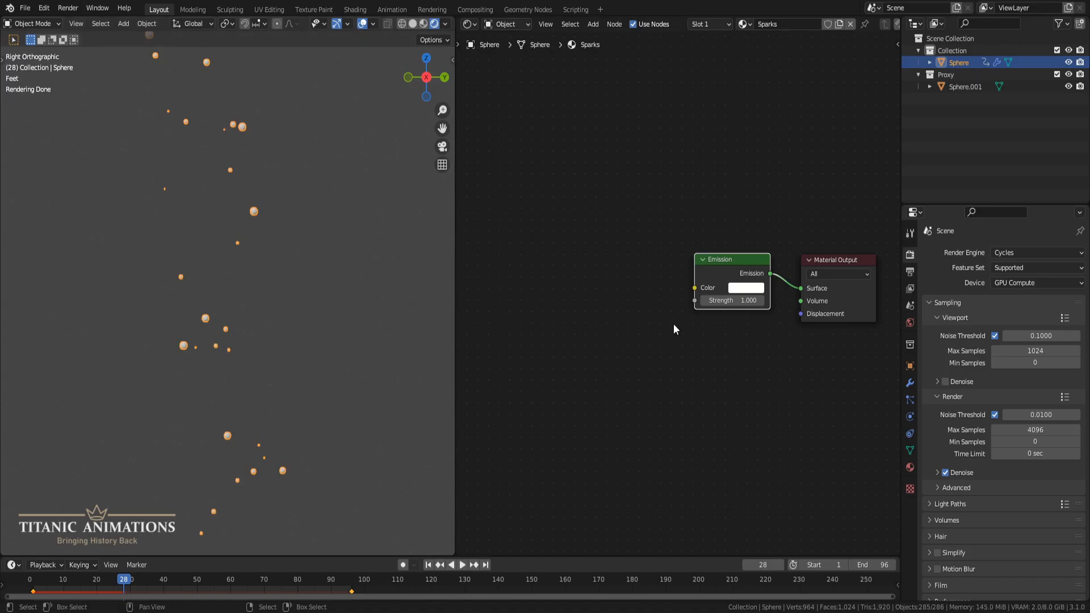
- Set the Emission strength of the Sparks material to 10 and check the particles up close and from afar
{"action": "left_click", "coordinate": [738, 300]}
{"action": "type", "text": "0"}
{"action": "key", "text": "Return"}
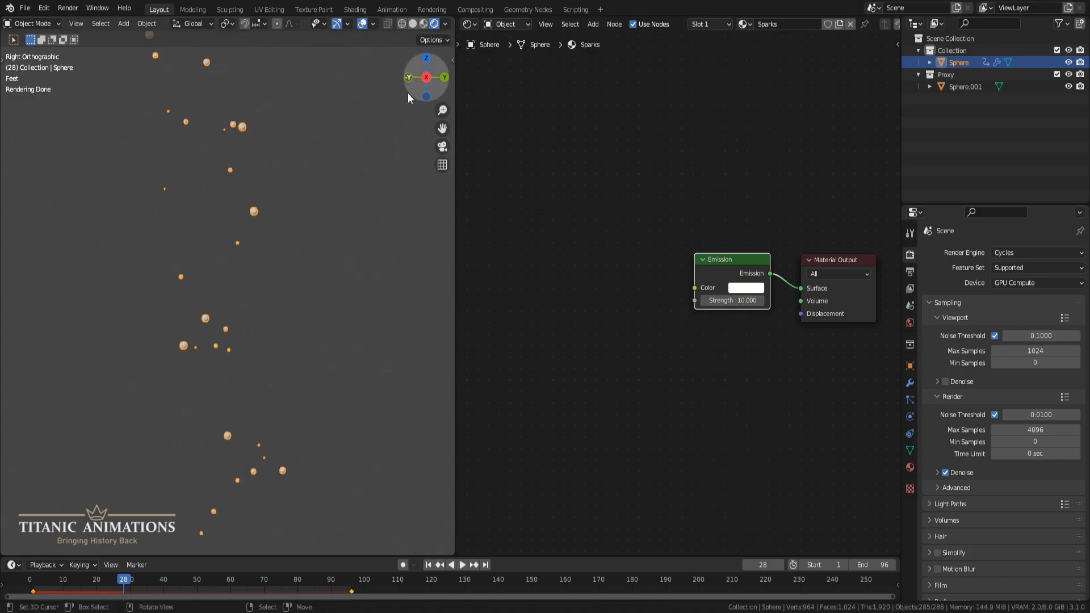
{"action": "scroll", "coordinate": [340, 212], "scroll_direction": "up", "scroll_amount": 2}
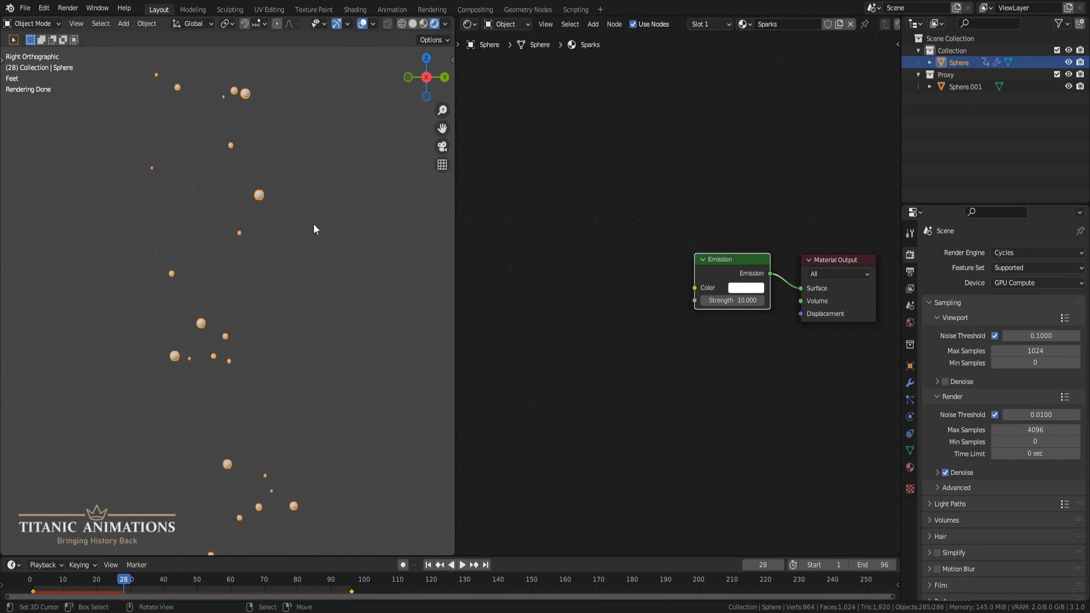
{"action": "scroll", "coordinate": [315, 225], "scroll_direction": "down", "scroll_amount": 10}
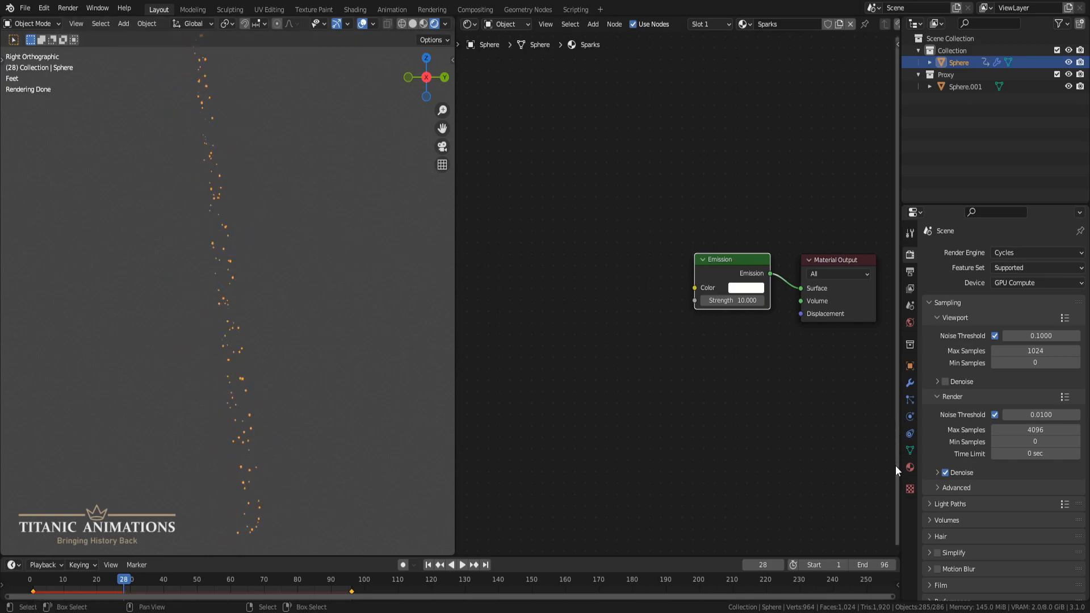
- Unlink the Sparks material from the emitter Sphere and remove its empty material slot
{"action": "left_click", "coordinate": [910, 468]}
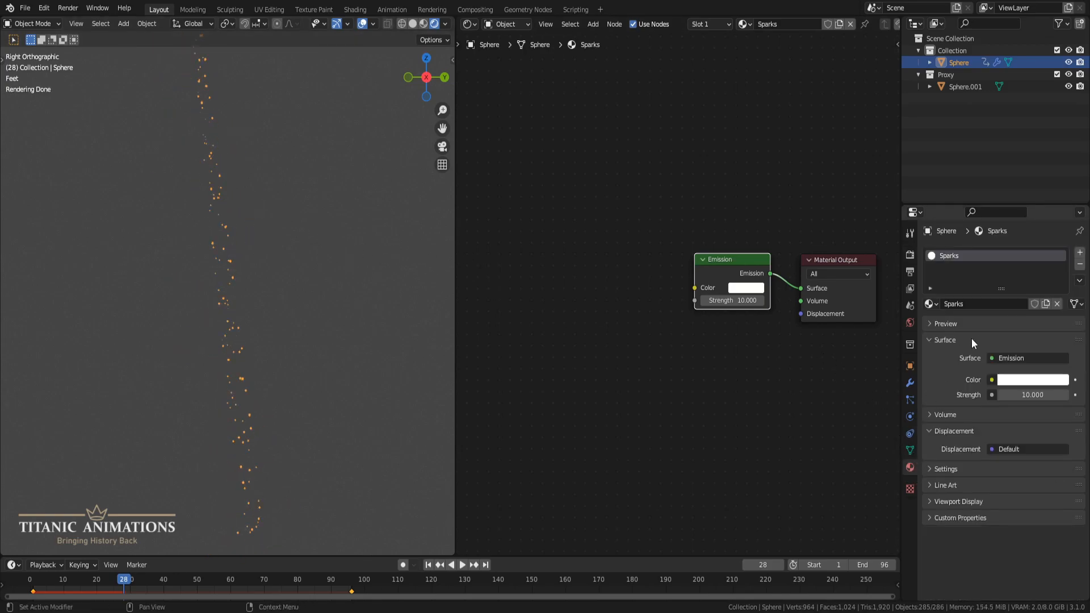
{"action": "left_click", "coordinate": [1054, 302]}
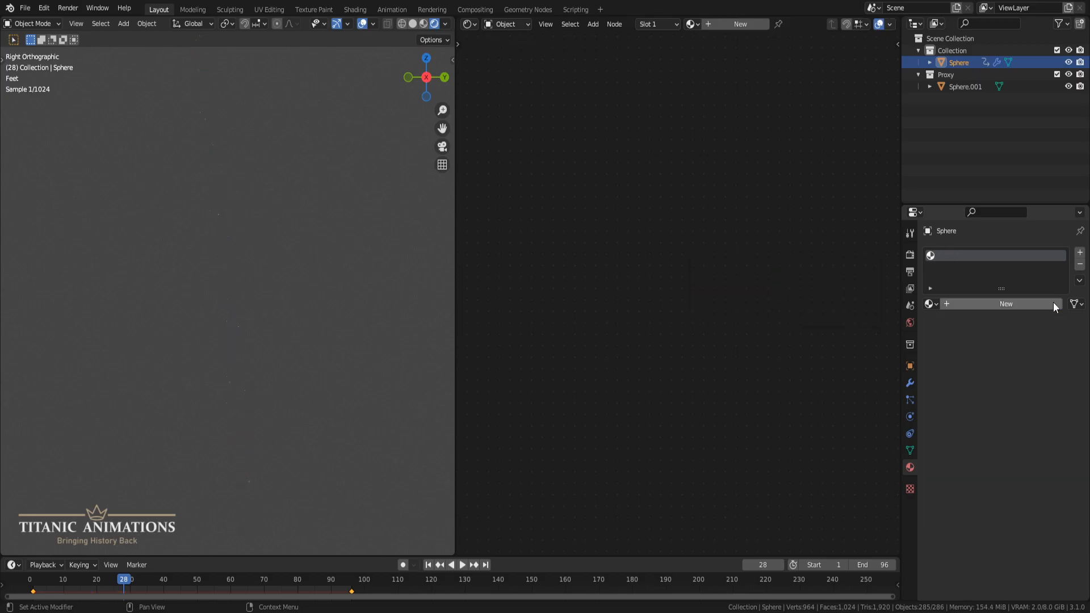
{"action": "left_click", "coordinate": [1081, 265]}
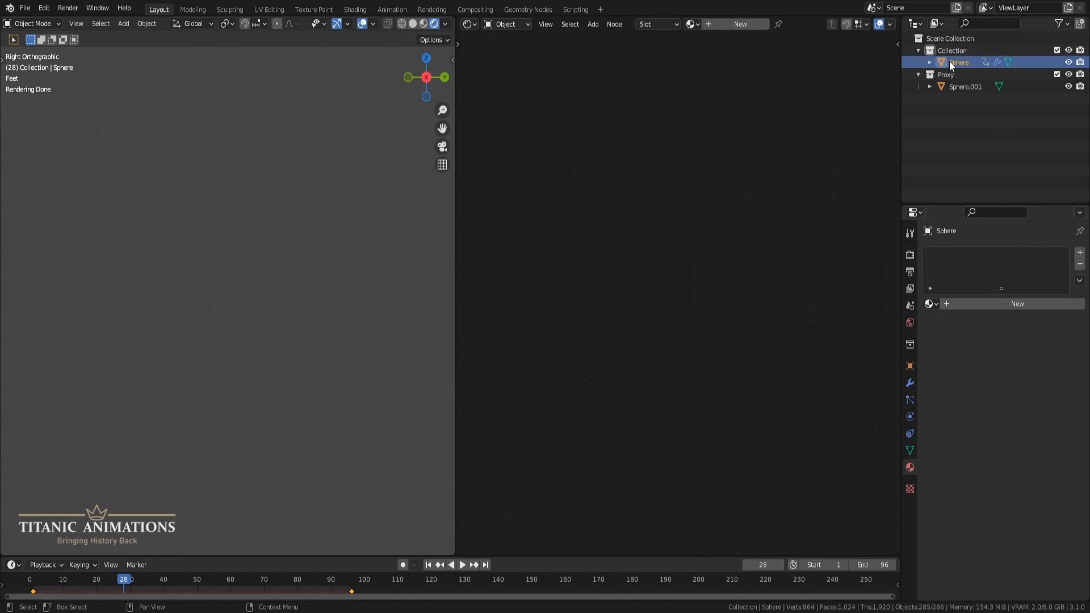
- Assign the existing Sparks material to the proxy object Sphere.001
{"action": "left_click", "coordinate": [960, 87]}
{"action": "scroll", "coordinate": [306, 449], "scroll_direction": "down", "scroll_amount": 3}
{"action": "scroll", "coordinate": [275, 431], "scroll_direction": "up", "scroll_amount": 2}
{"action": "middle_click_drag", "start_coordinate": [275, 432], "coordinate": [277, 404], "text": "shift"}
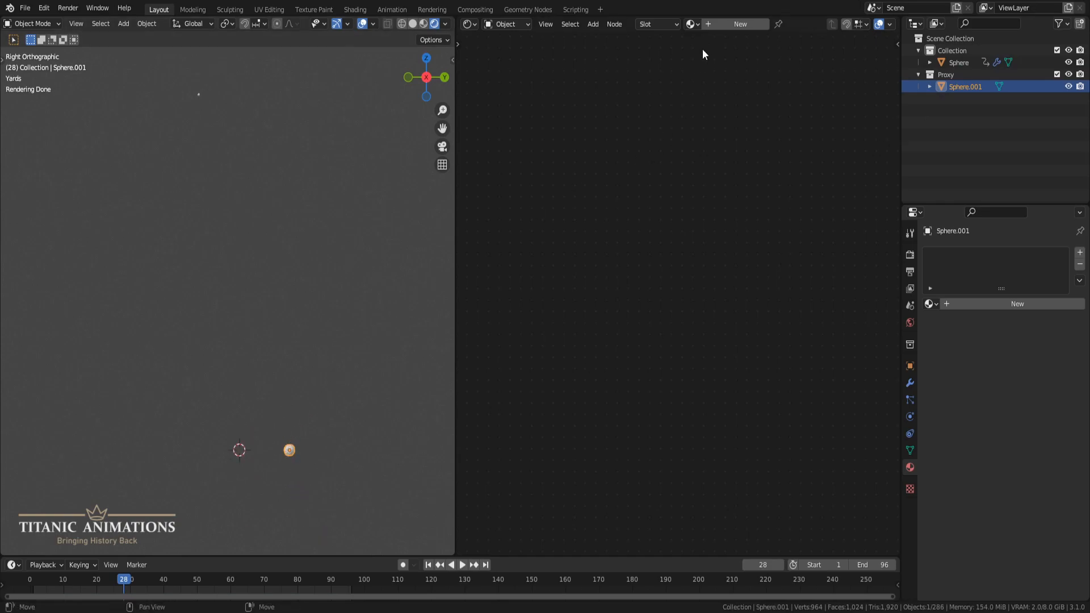
{"action": "left_click", "coordinate": [722, 22]}
{"action": "left_click", "coordinate": [744, 24]}
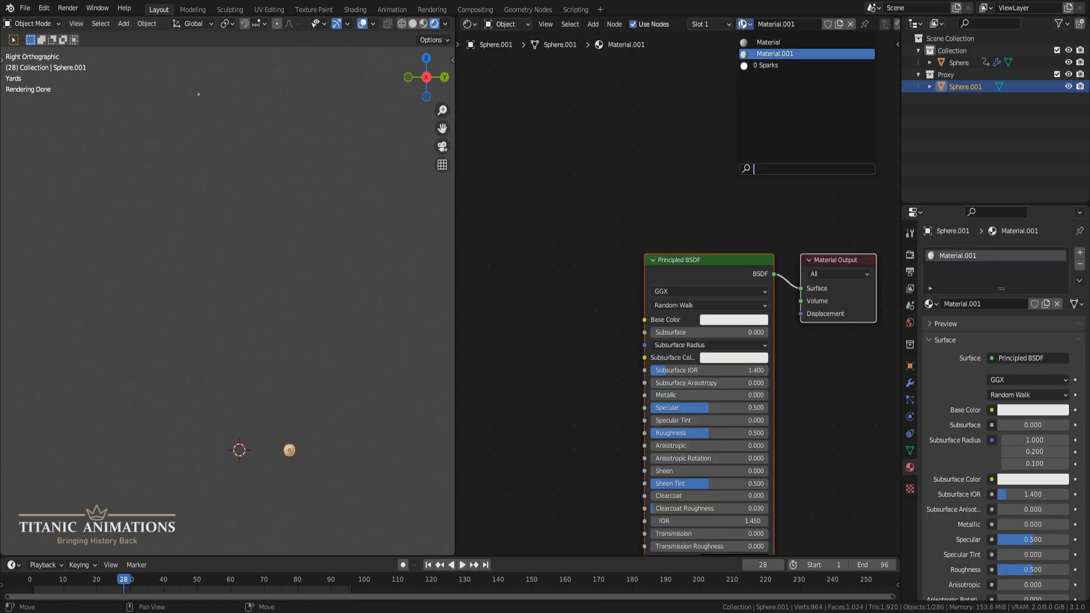
{"action": "left_click", "coordinate": [758, 62]}
{"action": "scroll", "coordinate": [697, 218], "scroll_direction": "up", "scroll_amount": 1}
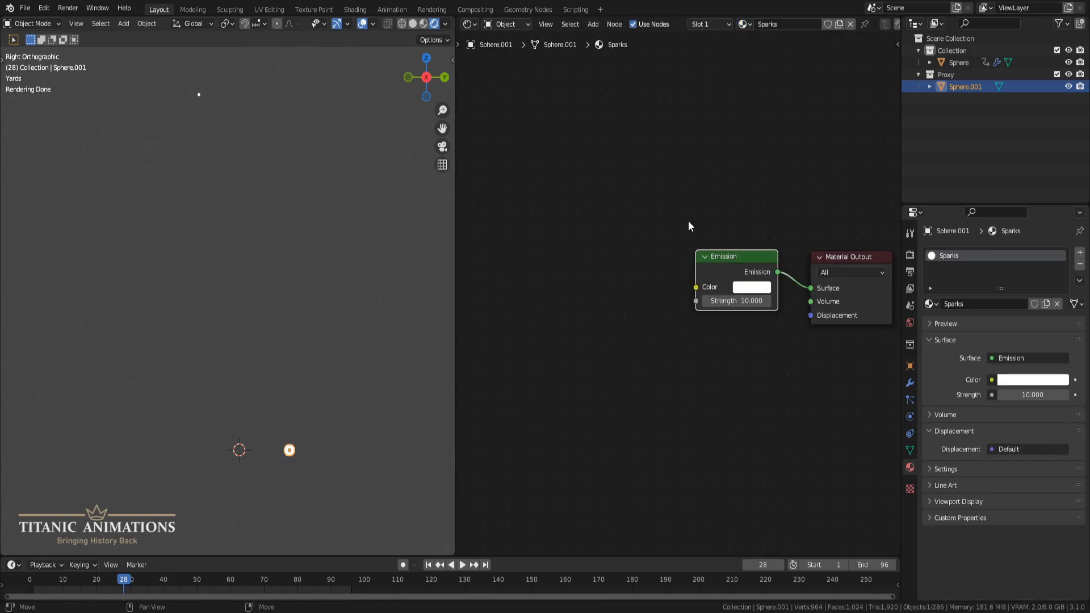
- Turn Scene World lighting back on for the rendered viewport
{"action": "scroll", "coordinate": [285, 178], "scroll_direction": "down", "scroll_amount": 1}
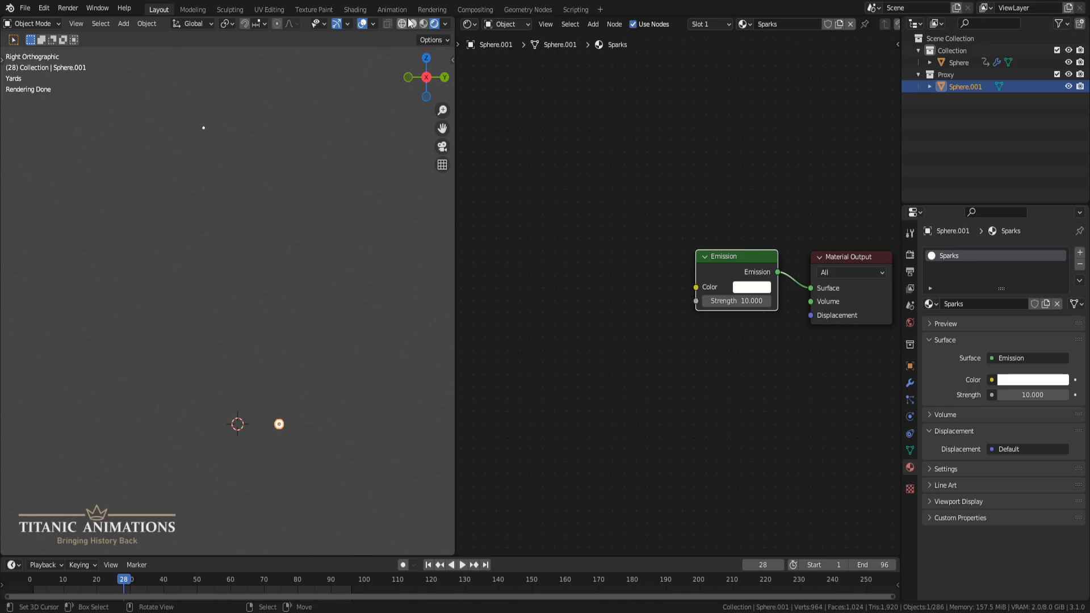
{"action": "left_click", "coordinate": [445, 23]}
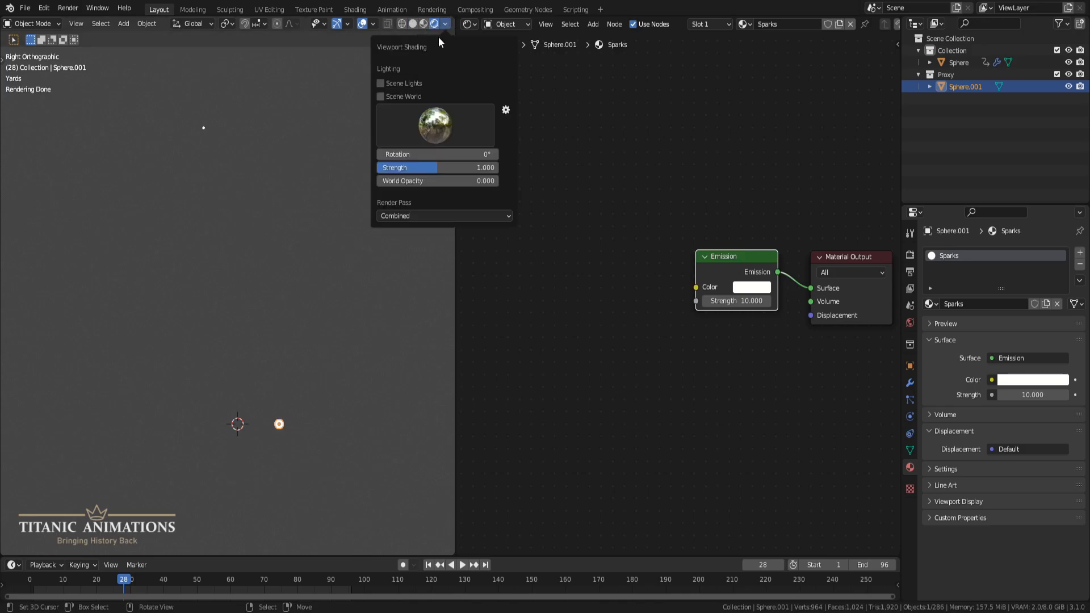
{"action": "left_click", "coordinate": [414, 97]}
{"action": "scroll", "coordinate": [290, 187], "scroll_direction": "up", "scroll_amount": 2}
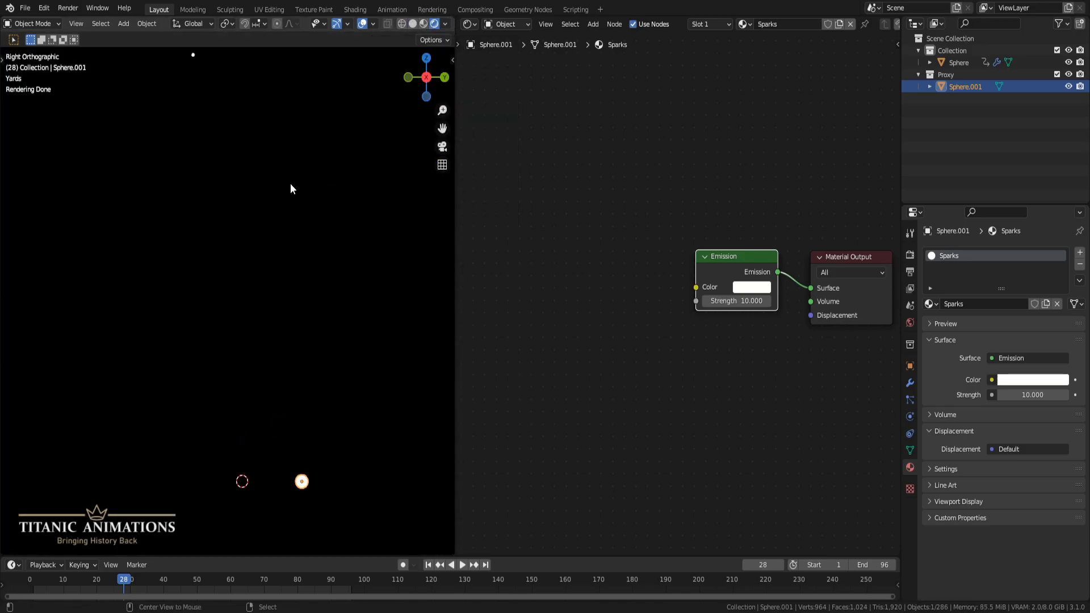
- Play the animation, stop at frame 22, and examine the glowing particle trail up close and from farther away
{"action": "key", "text": "space"}
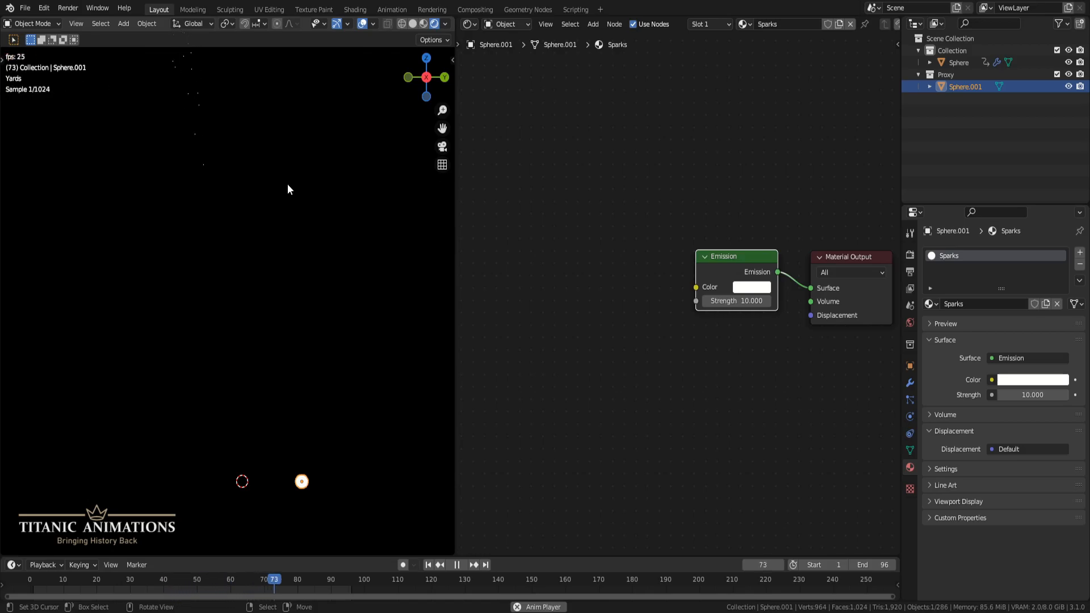
{"action": "key", "text": "space"}
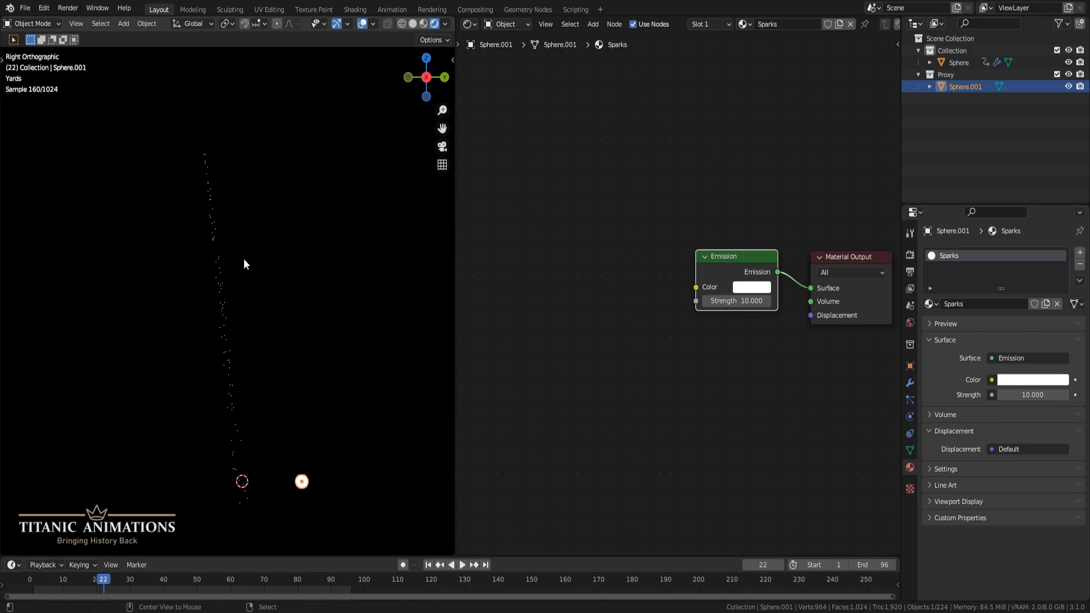
{"action": "scroll", "coordinate": [257, 238], "scroll_direction": "up", "scroll_amount": 3}
{"action": "scroll", "coordinate": [260, 222], "scroll_direction": "up", "scroll_amount": 6}
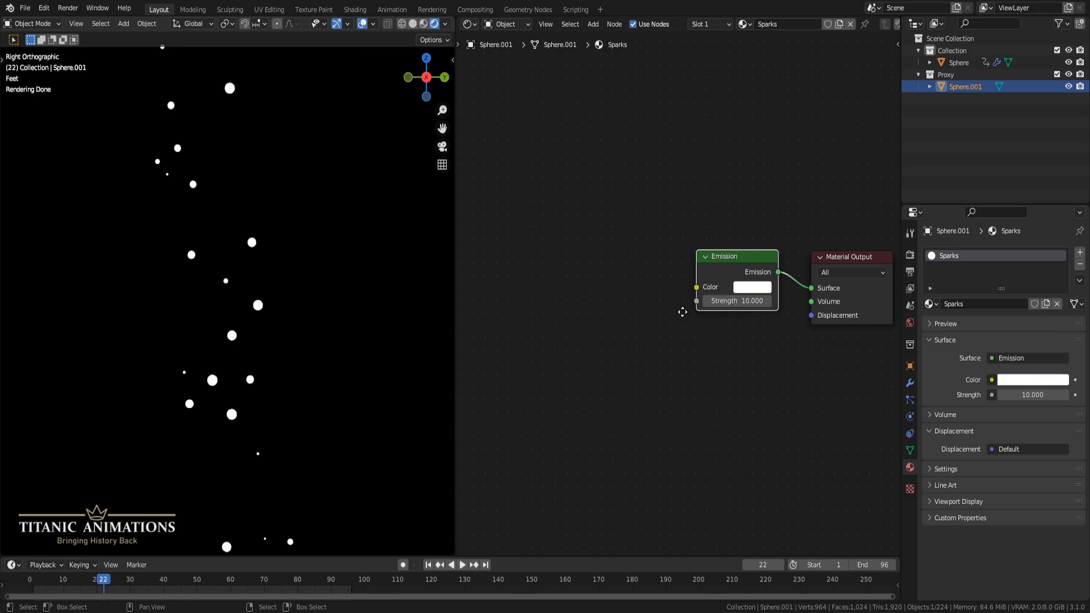
{"action": "middle_click_drag", "start_coordinate": [680, 310], "coordinate": [704, 307]}
{"action": "scroll", "coordinate": [691, 302], "scroll_direction": "down", "scroll_amount": 1}
{"action": "scroll", "coordinate": [392, 276], "scroll_direction": "down", "scroll_amount": 2}
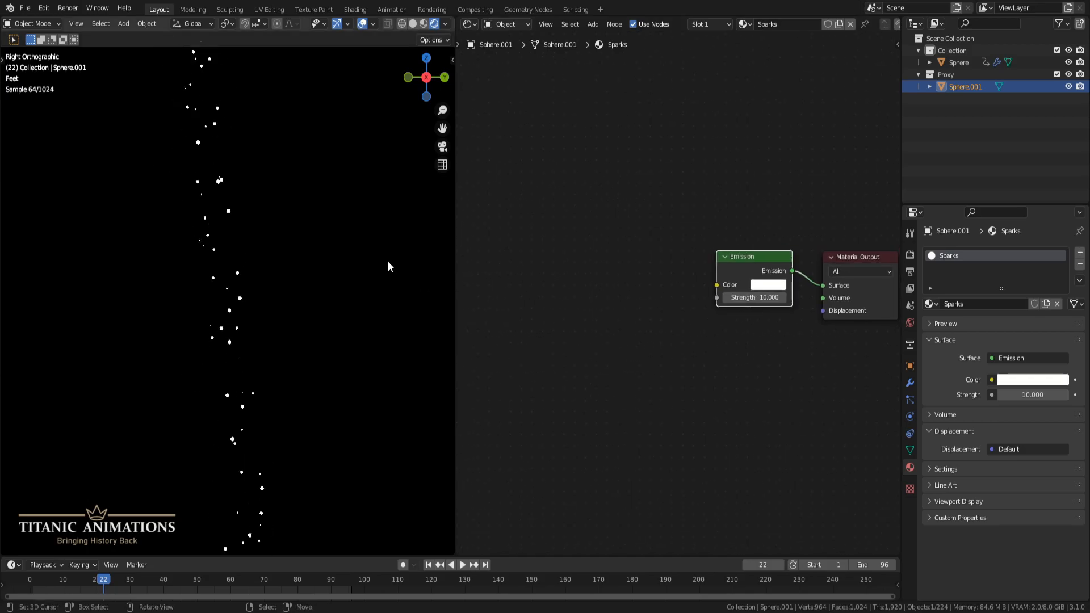
{"action": "scroll", "coordinate": [377, 253], "scroll_direction": "down", "scroll_amount": 2}
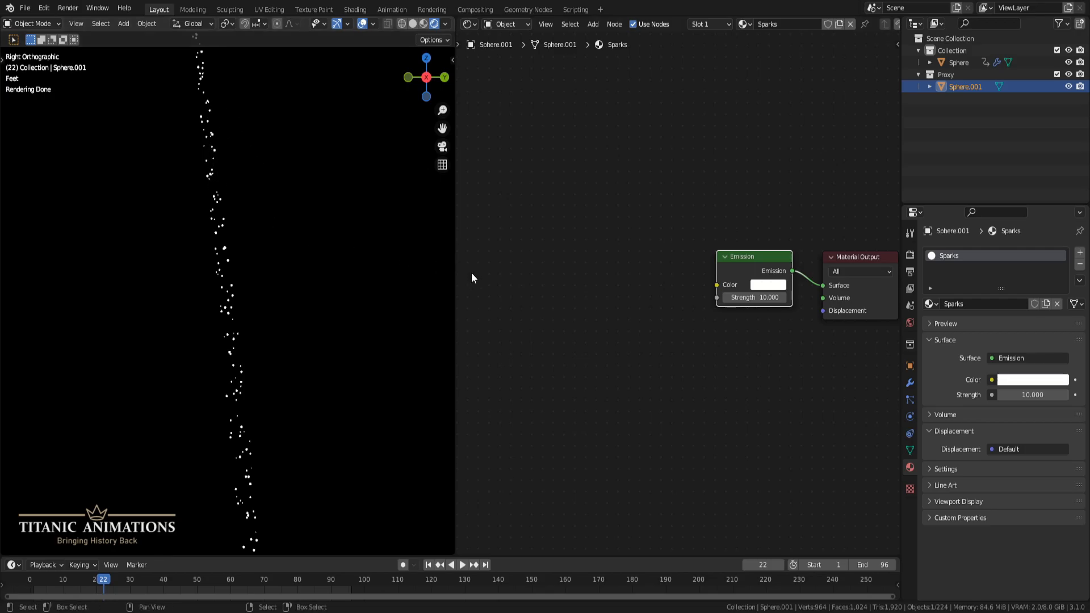
- Set the Emission color of the Sparks material to orange and check the tint along the trail
{"action": "left_click", "coordinate": [765, 285]}
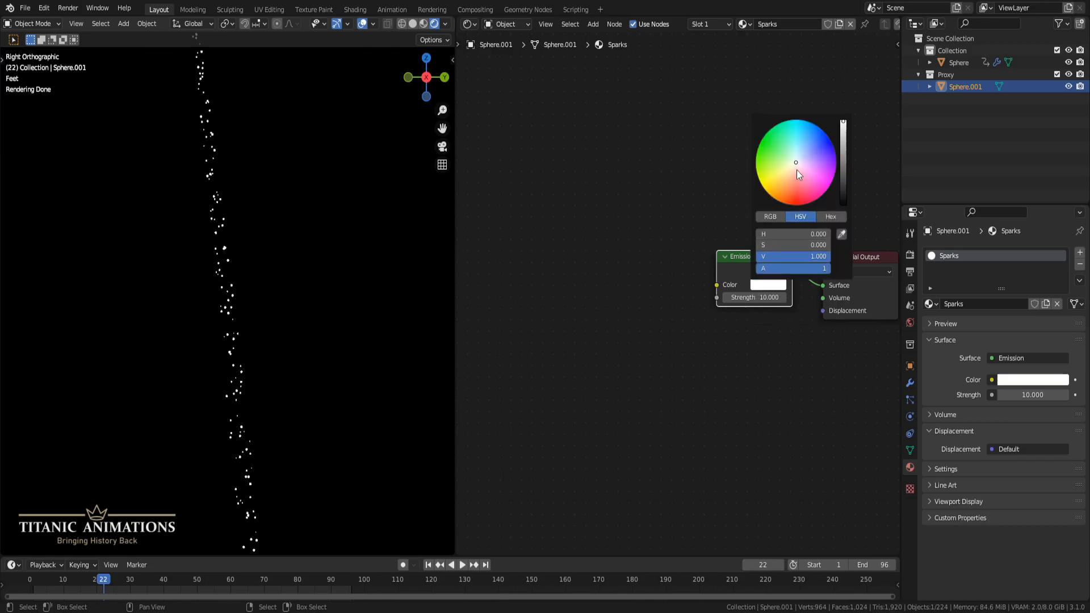
{"action": "left_click", "coordinate": [791, 190]}
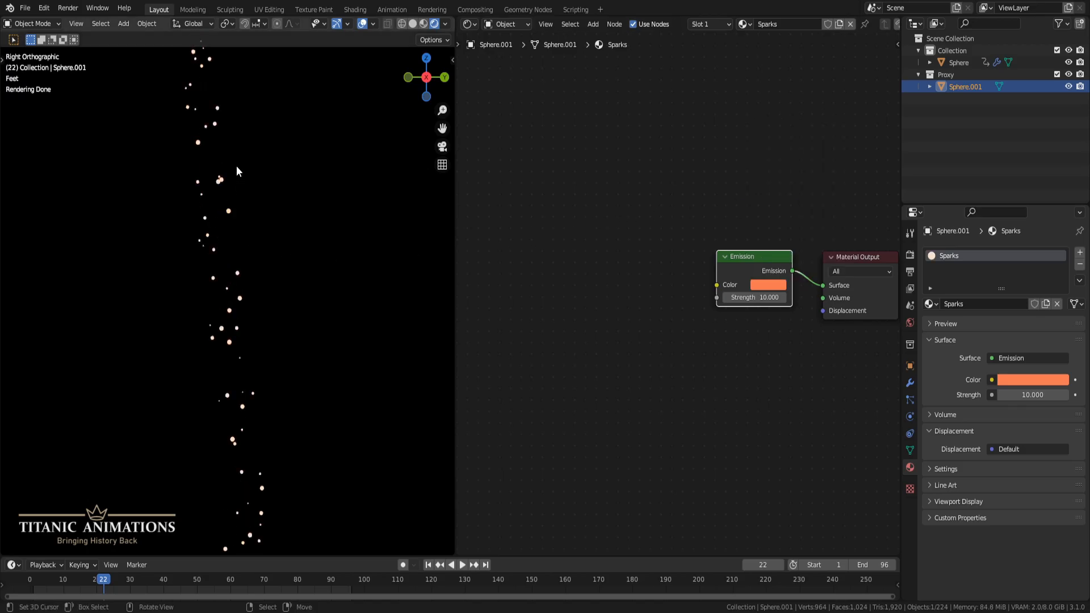
{"action": "scroll", "coordinate": [241, 175], "scroll_direction": "down", "scroll_amount": 5}
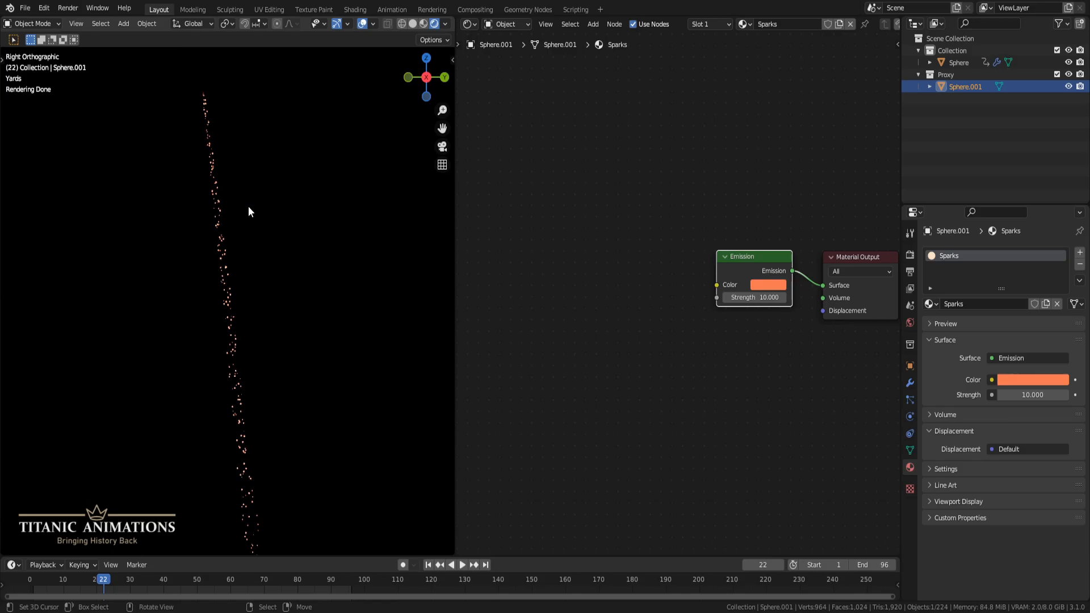
- Add a ColorRamp node to the Sparks material and connect its Color output to the Emission's Color
{"action": "key", "text": "shift+a"}
{"action": "left_click", "coordinate": [651, 268]}
{"action": "type", "text": "c"}
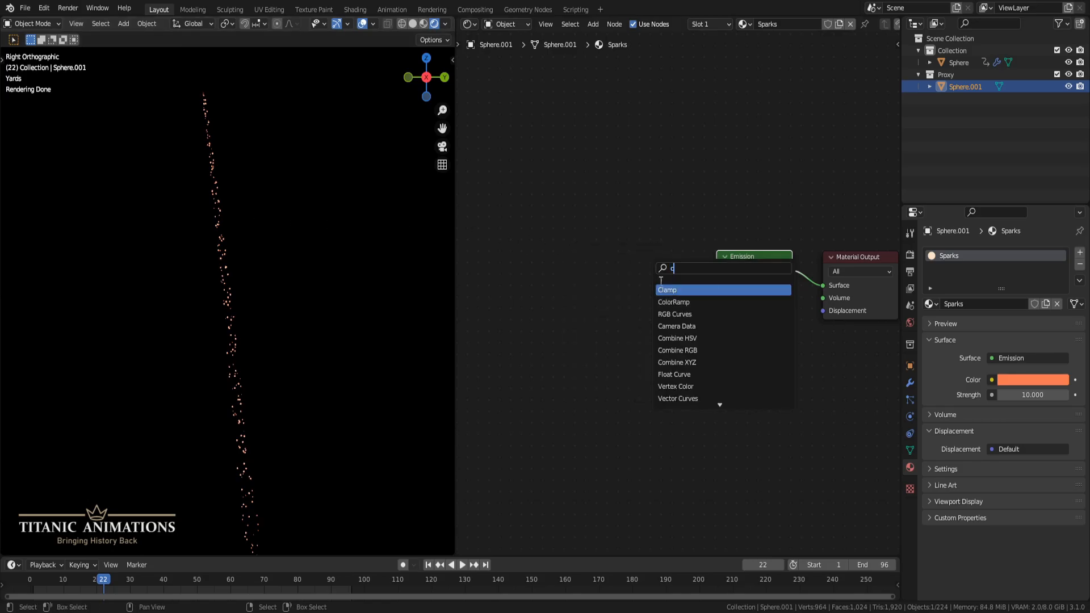
{"action": "left_click", "coordinate": [673, 302]}
{"action": "left_click", "coordinate": [676, 259]}
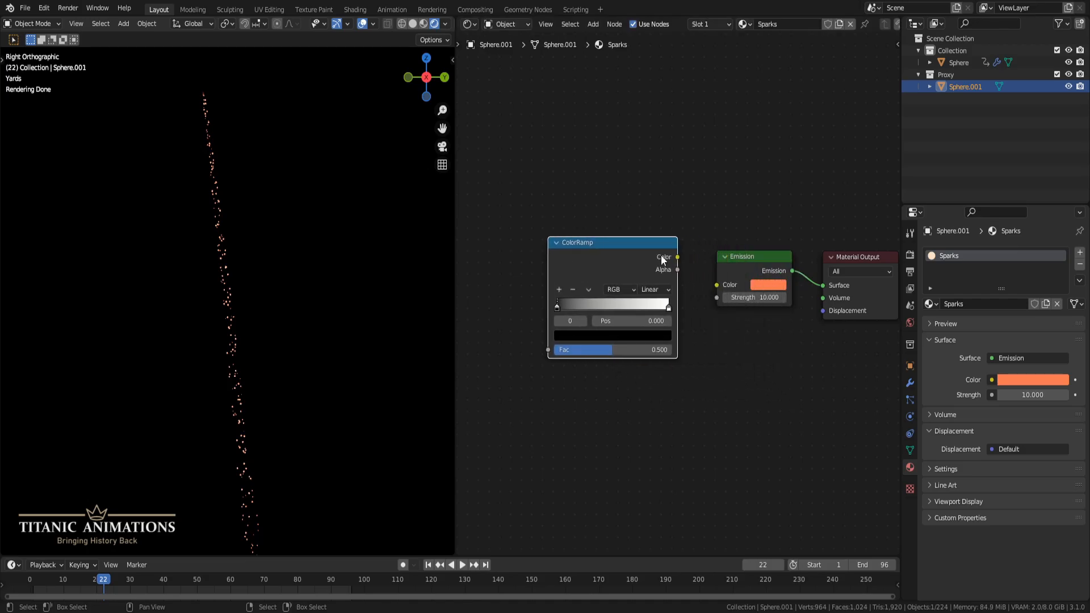
{"action": "left_click_drag", "start_coordinate": [676, 257], "coordinate": [717, 285]}
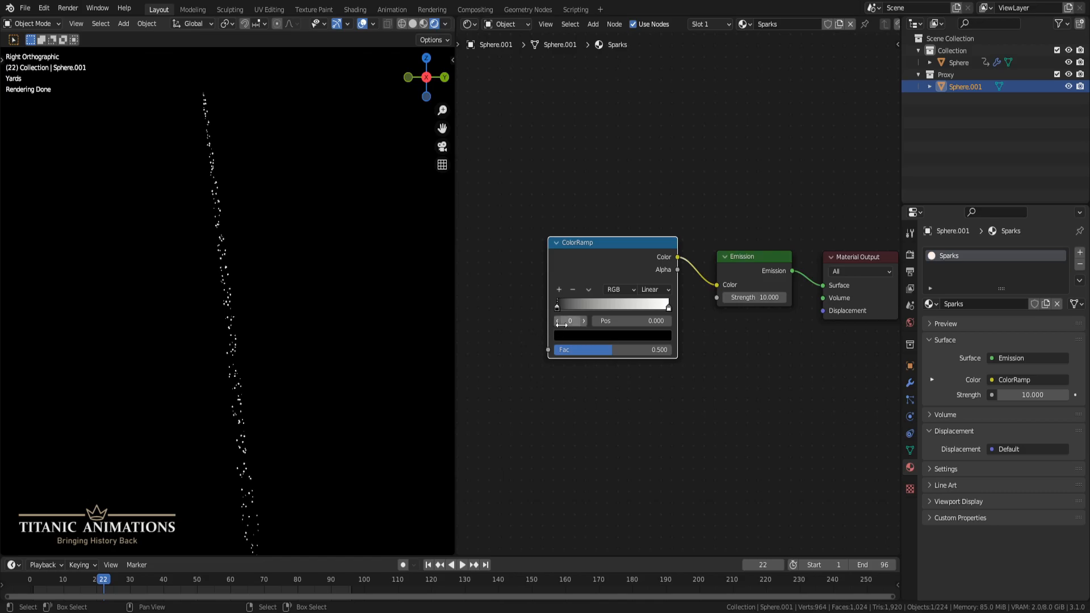
- Move the ColorRamp's white end stop to position 0.995 and compare the gradient's two ends with the particle trail
{"action": "scroll", "coordinate": [550, 371], "scroll_direction": "up", "scroll_amount": 3}
{"action": "middle_click_drag", "start_coordinate": [563, 408], "coordinate": [644, 402]}
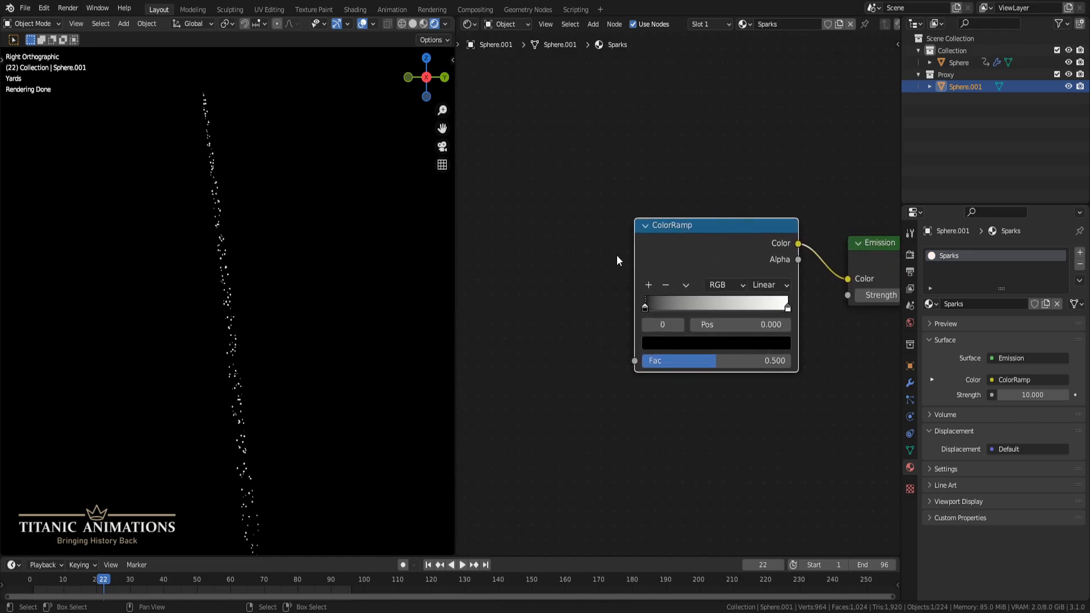
{"action": "scroll", "coordinate": [585, 369], "scroll_direction": "down", "scroll_amount": 1}
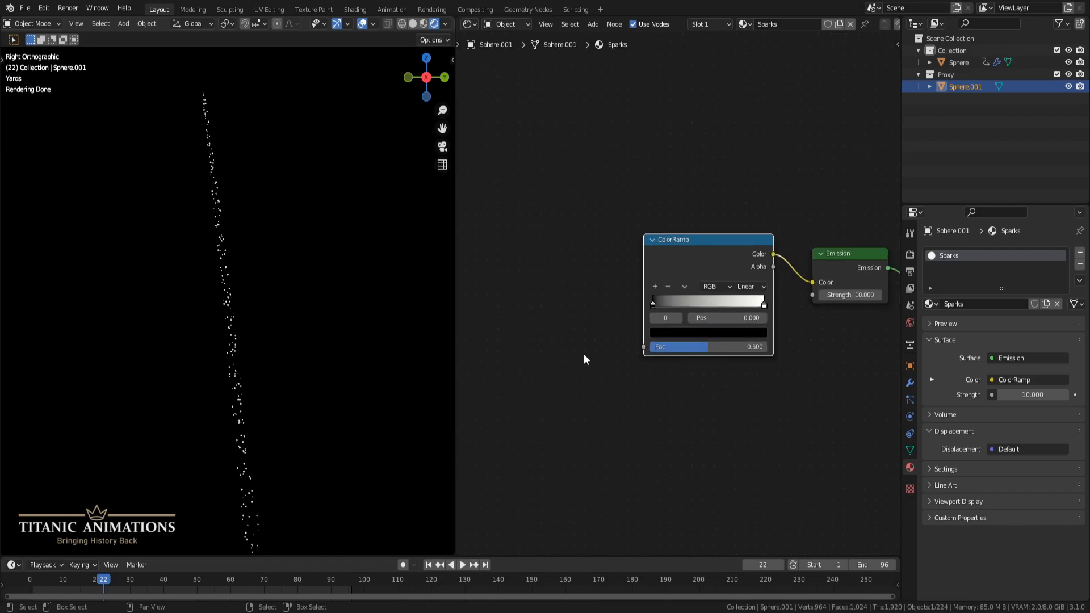
{"action": "middle_click_drag", "start_coordinate": [653, 396], "coordinate": [572, 377]}
{"action": "scroll", "coordinate": [561, 372], "scroll_direction": "up", "scroll_amount": 2}
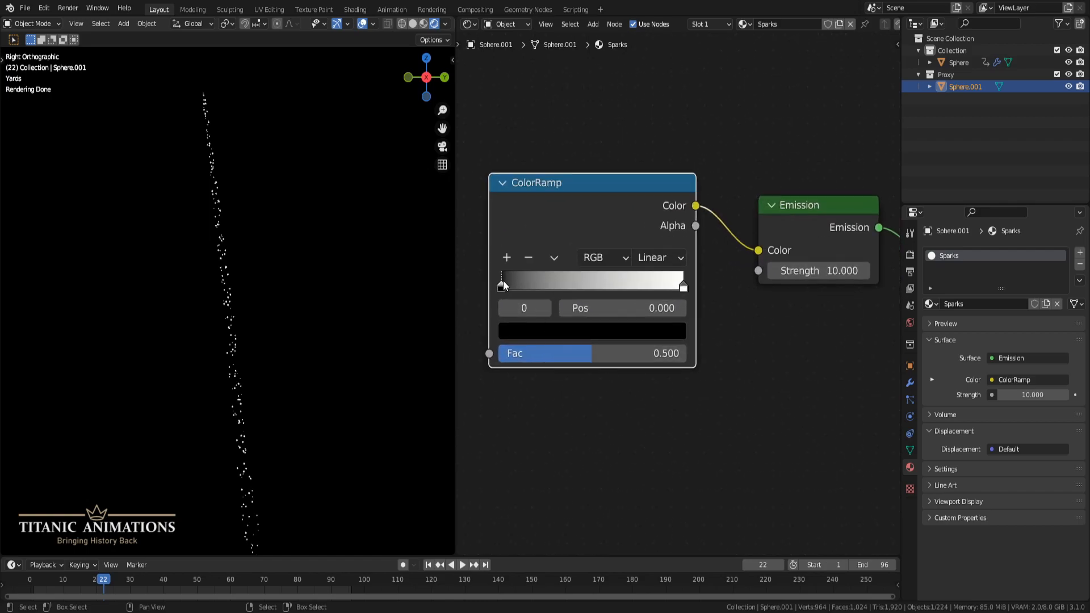
{"action": "left_click_drag", "start_coordinate": [502, 295], "coordinate": [498, 291]}
{"action": "scroll", "coordinate": [339, 444], "scroll_direction": "down", "scroll_amount": 4}
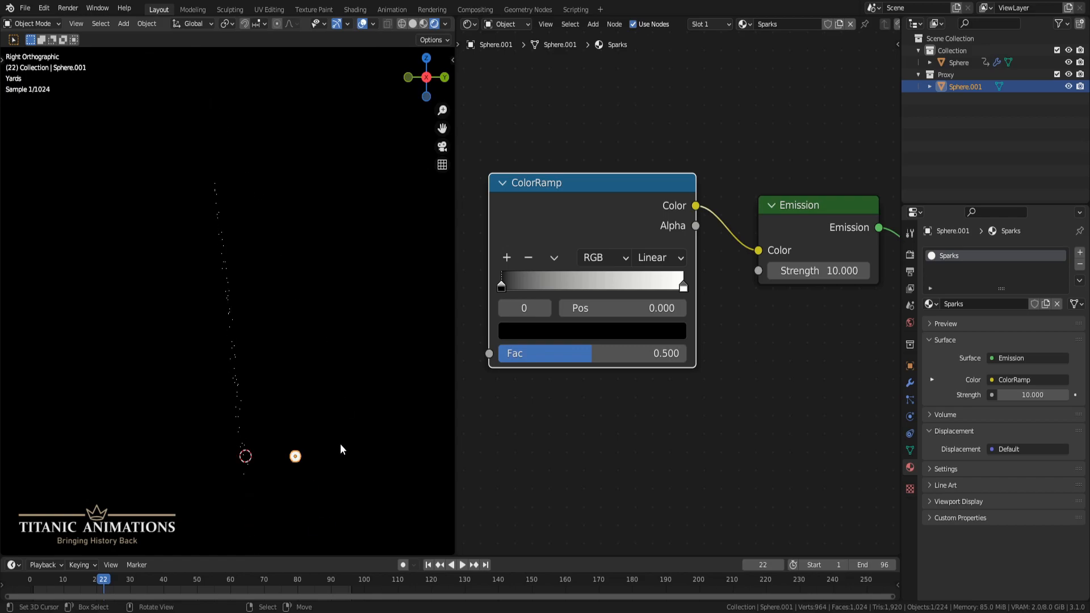
{"action": "left_click", "coordinate": [681, 290]}
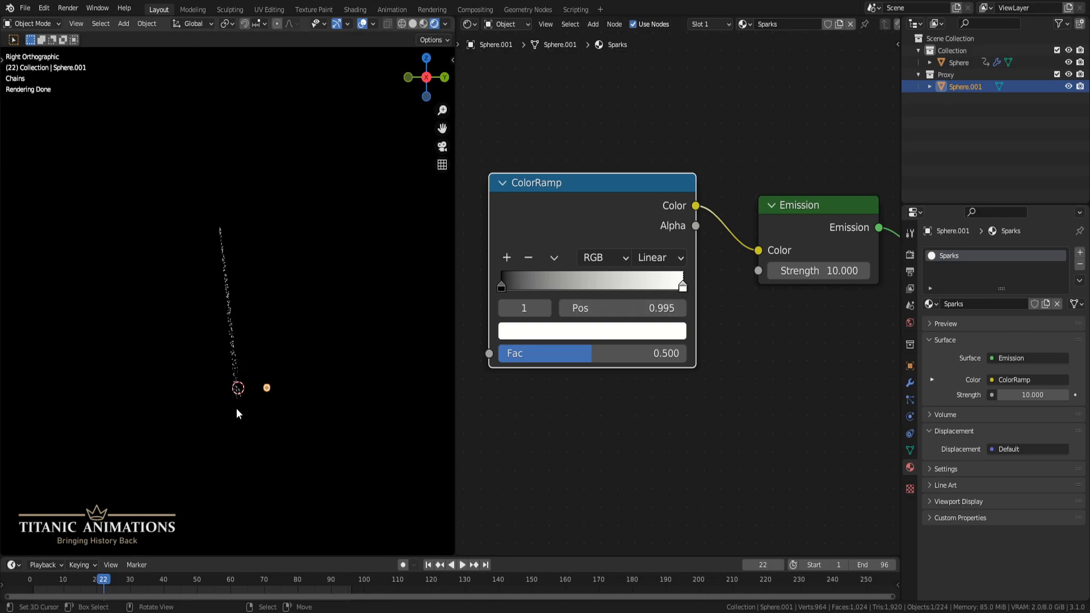
{"action": "scroll", "coordinate": [250, 404], "scroll_direction": "up", "scroll_amount": 4}
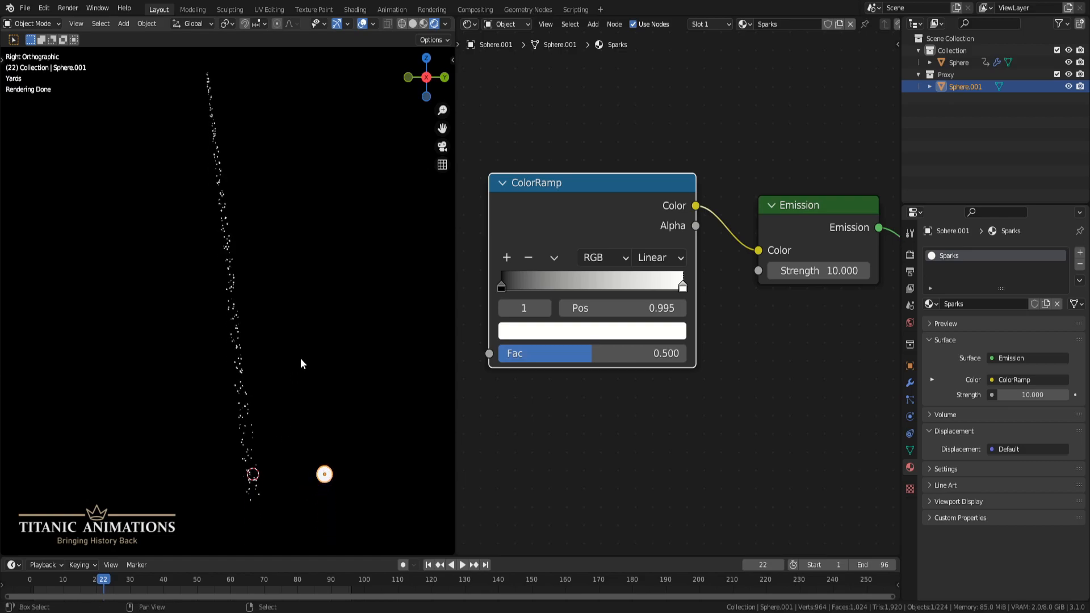
- Add a middle stop to the ColorRamp and move it to position 0.211
{"action": "left_click", "coordinate": [508, 257]}
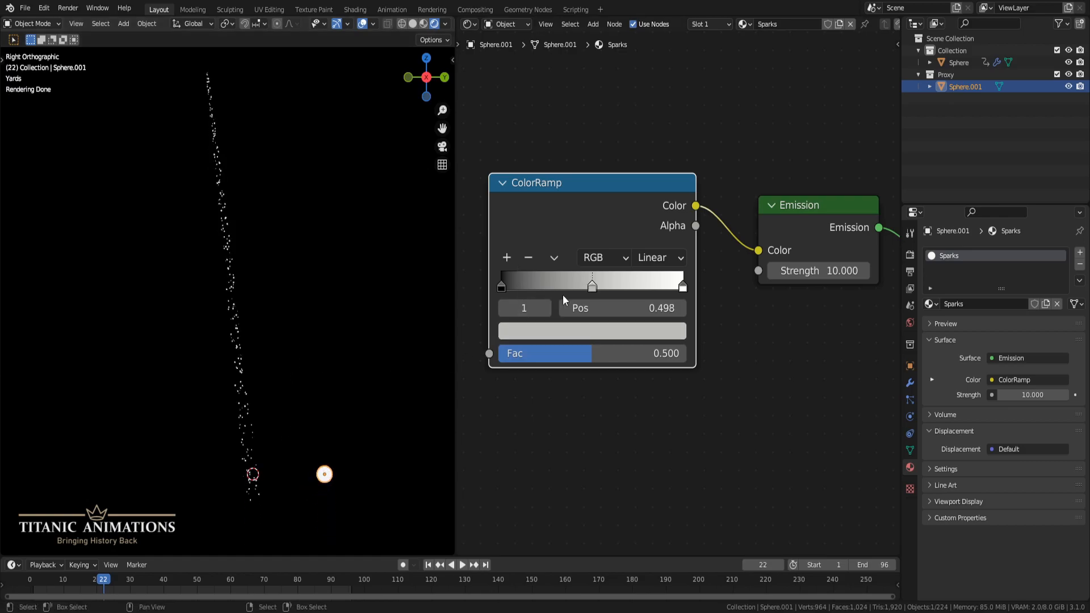
{"action": "left_click_drag", "start_coordinate": [592, 287], "coordinate": [540, 287]}
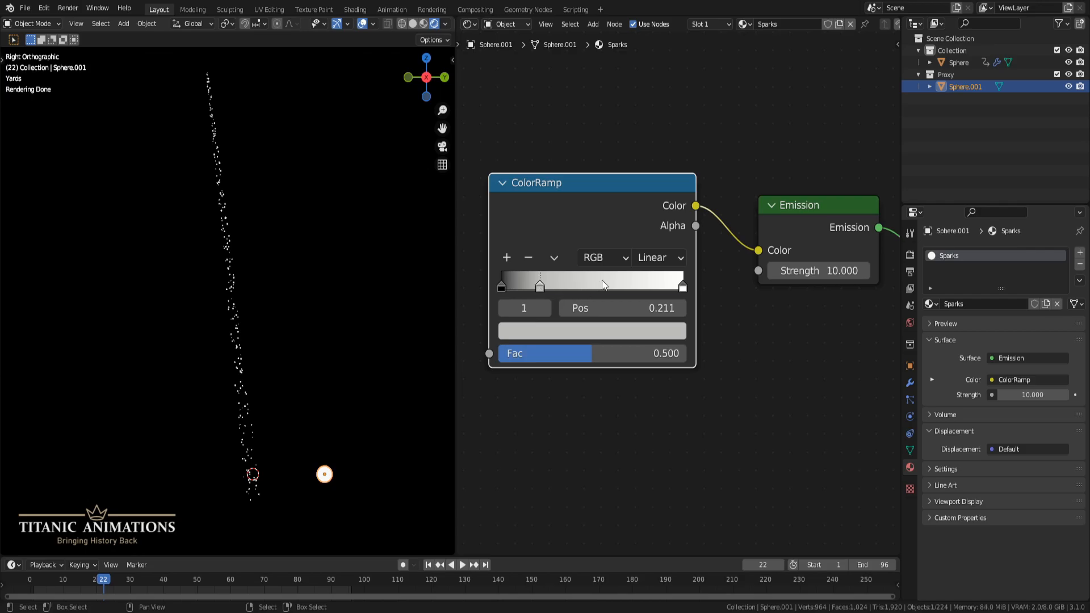
{"action": "middle_click_drag", "start_coordinate": [531, 419], "coordinate": [687, 434]}
{"action": "scroll", "coordinate": [676, 429], "scroll_direction": "down", "scroll_amount": 2}
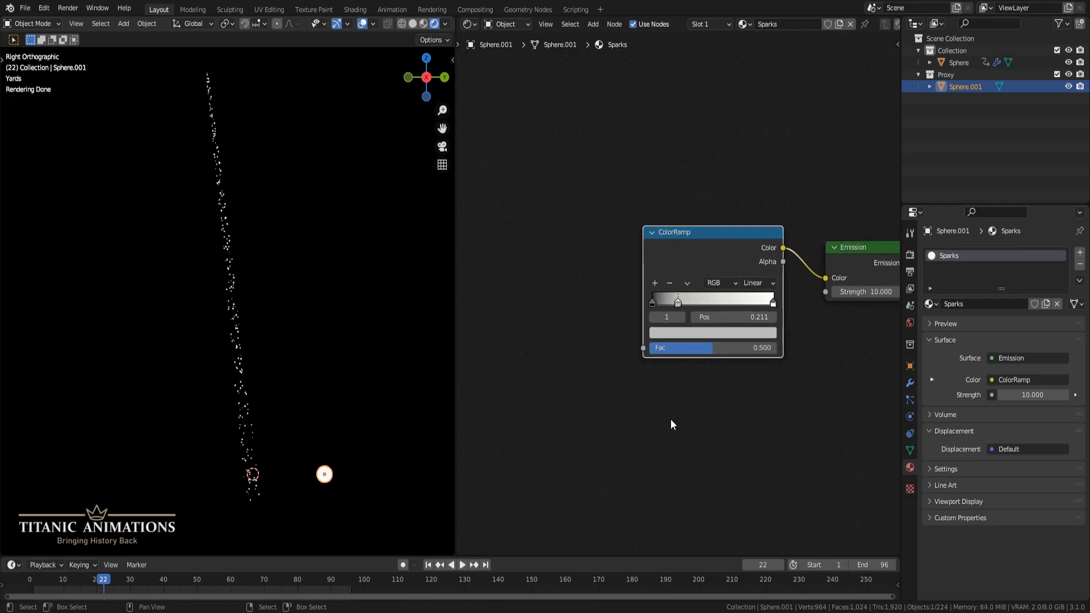
- Add a Math node to the Sparks material in front of the ColorRamp
{"action": "middle_click_drag", "start_coordinate": [577, 389], "coordinate": [621, 403]}
{"action": "key", "text": "shift+a"}
{"action": "left_click", "coordinate": [598, 310]}
{"action": "type", "text": "ma"}
{"action": "left_click", "coordinate": [614, 333]}
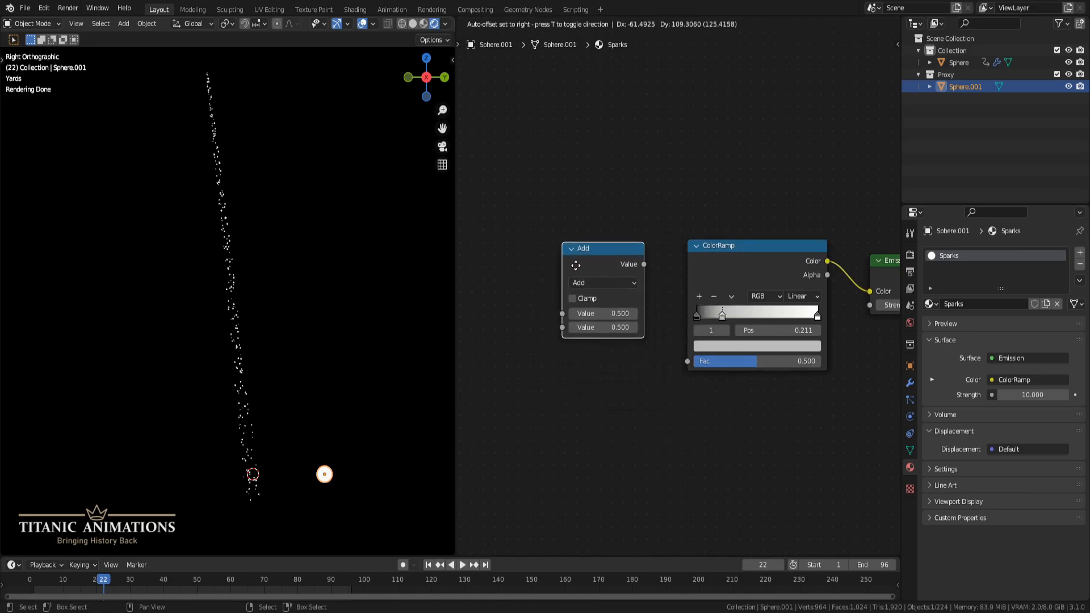
- Add a Particle Info node to the Sparks material and place it in front of the Math node
{"action": "middle_click_drag", "start_coordinate": [584, 386], "coordinate": [642, 382]}
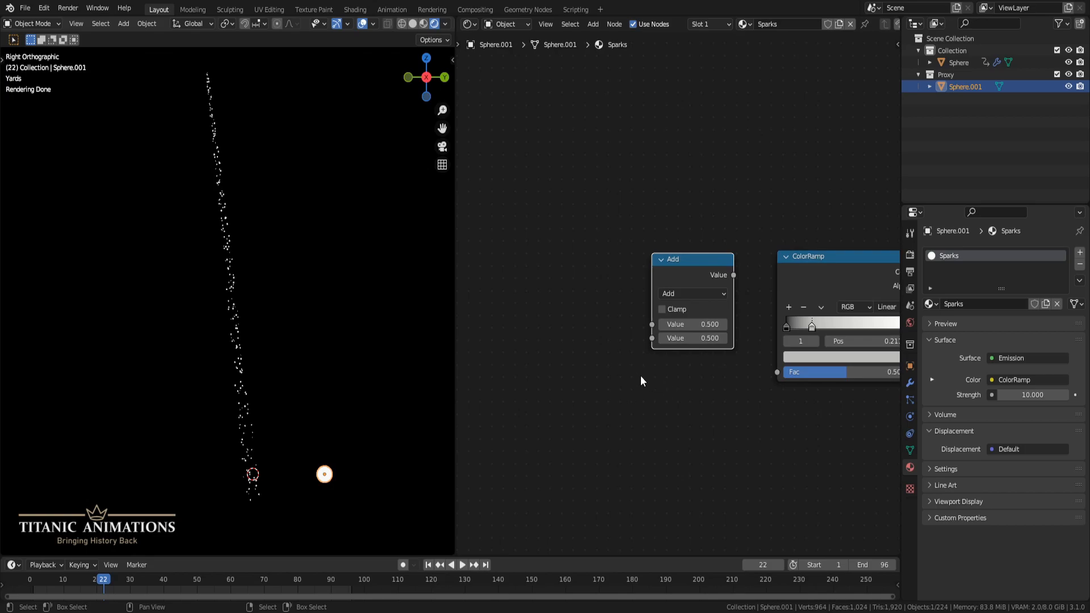
{"action": "key", "text": "shift+a"}
{"action": "left_click", "coordinate": [579, 265]}
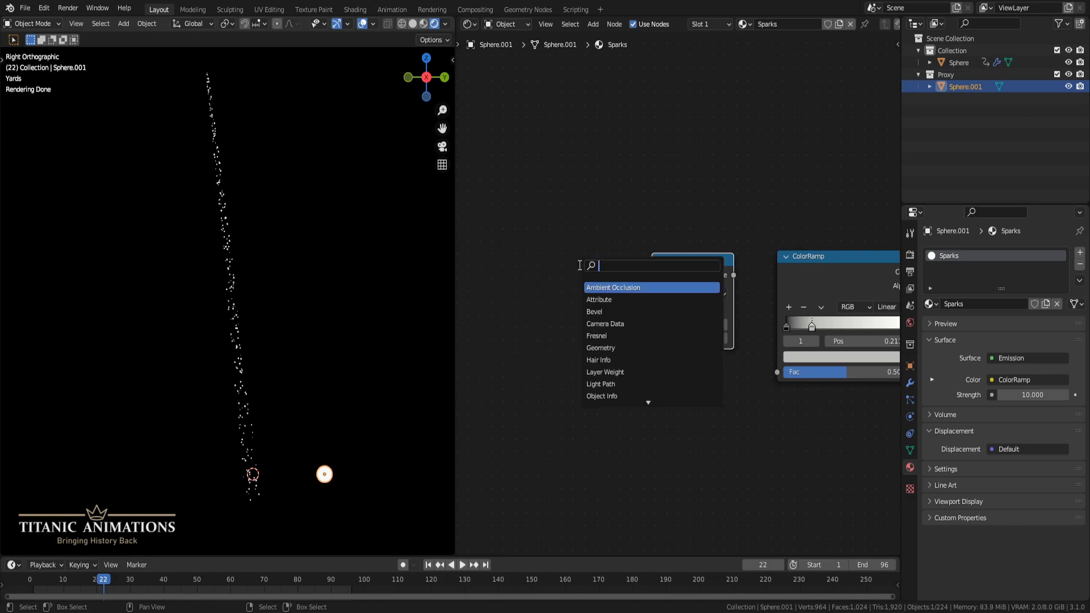
{"action": "type", "text": "pa"}
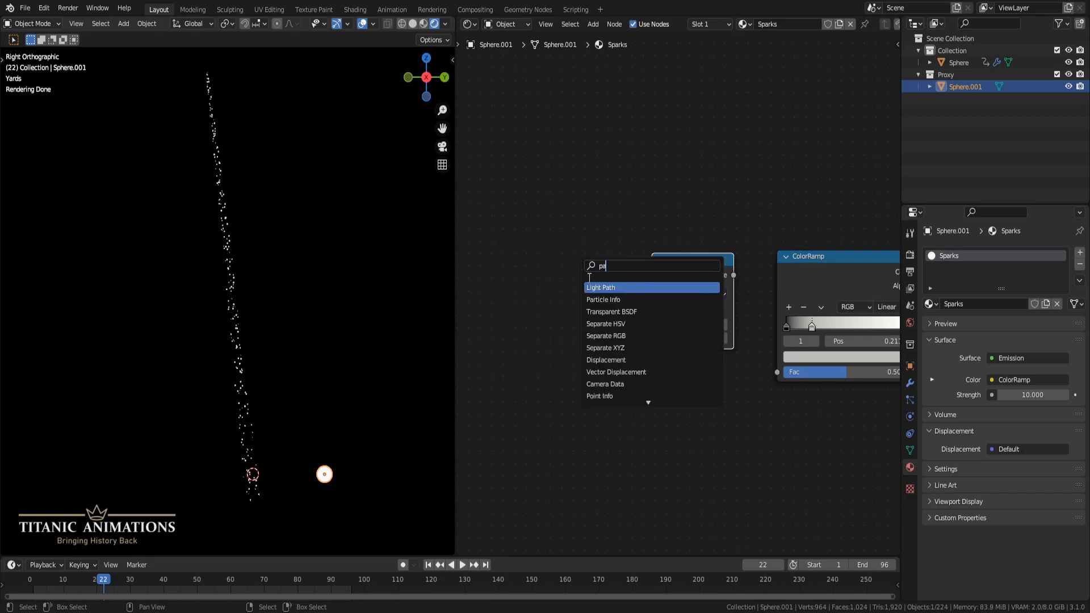
{"action": "left_click", "coordinate": [603, 312]}
{"action": "left_click", "coordinate": [543, 265]}
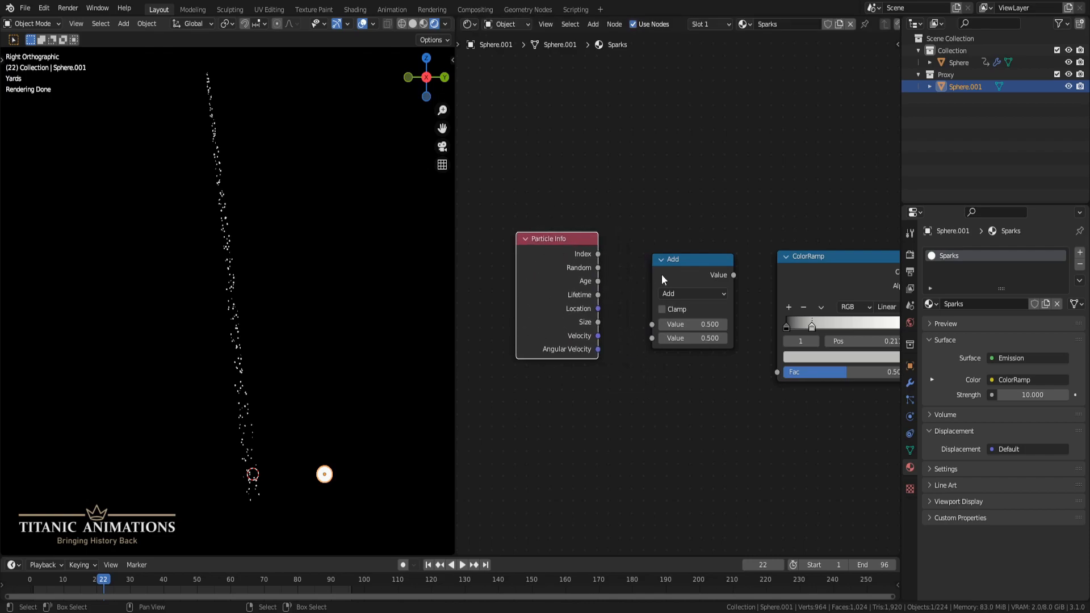
- Connect Particle Info's Age and Lifetime to the Math node's first and second values and set its operation to Divide
{"action": "middle_click_drag", "start_coordinate": [736, 427], "coordinate": [679, 380]}
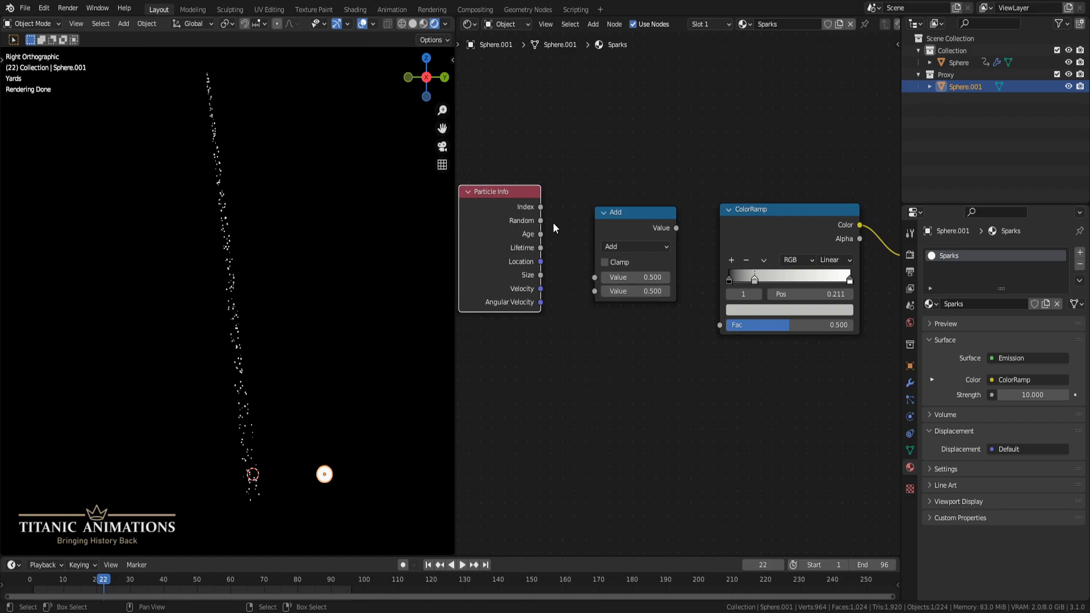
{"action": "left_click_drag", "start_coordinate": [540, 234], "coordinate": [595, 277]}
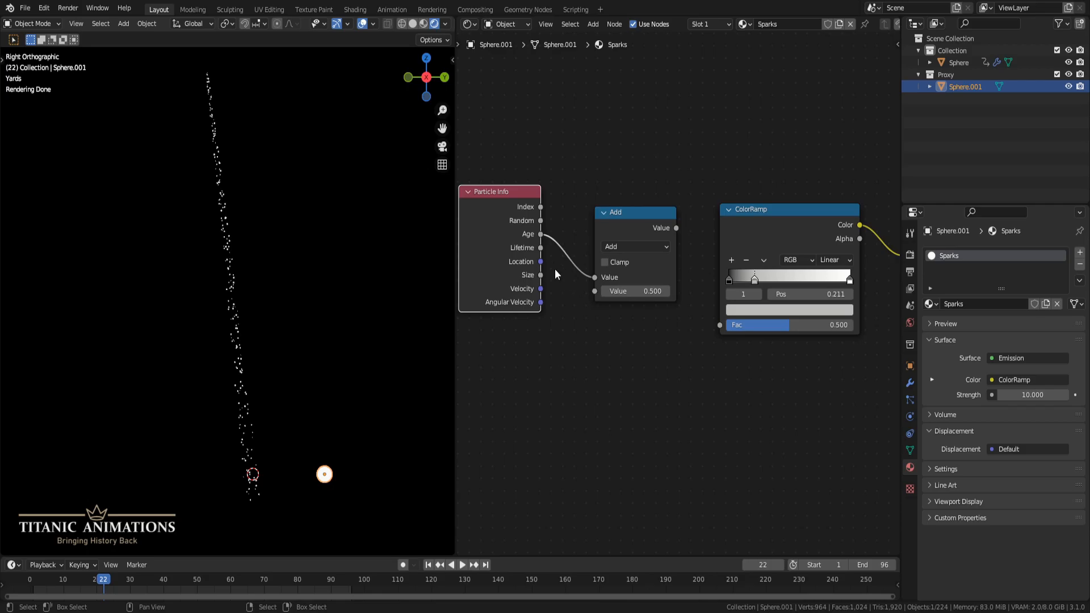
{"action": "left_click_drag", "start_coordinate": [541, 247], "coordinate": [595, 291]}
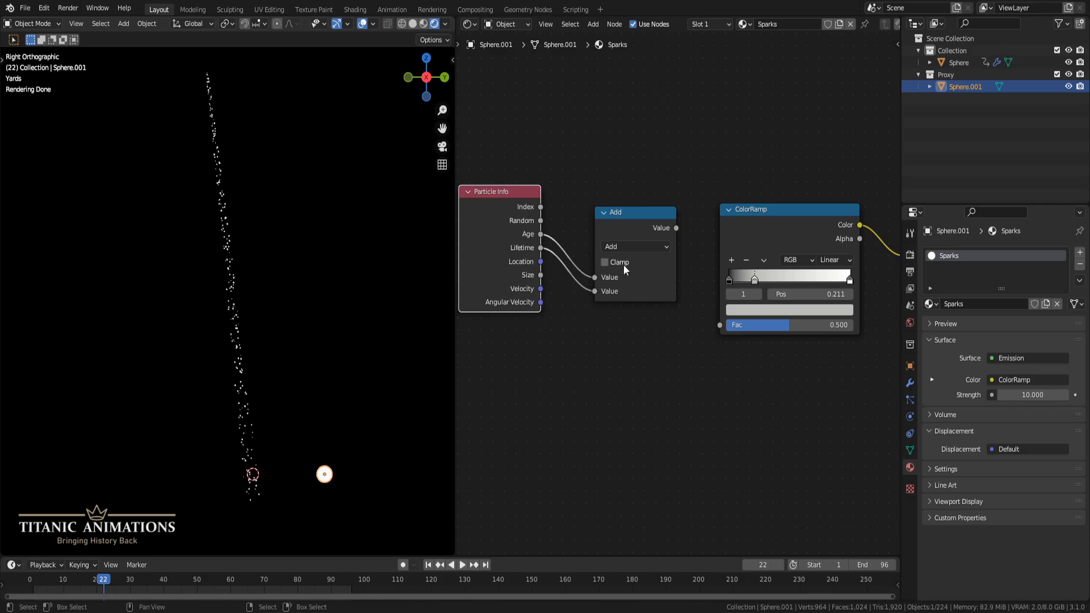
{"action": "left_click", "coordinate": [631, 247]}
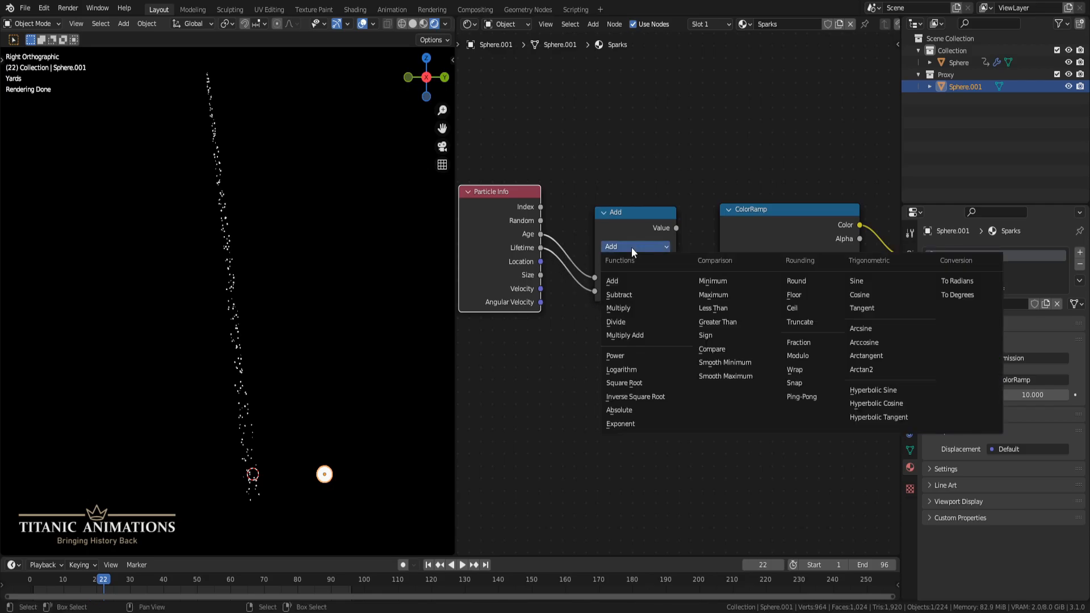
{"action": "left_click", "coordinate": [632, 322]}
- Connect the Divide node's Value output to the ColorRamp's Fac and remove the ramp's middle stop at 0.211
{"action": "middle_click_drag", "start_coordinate": [633, 322], "coordinate": [612, 352]}
{"action": "left_click_drag", "start_coordinate": [613, 254], "coordinate": [698, 353]}
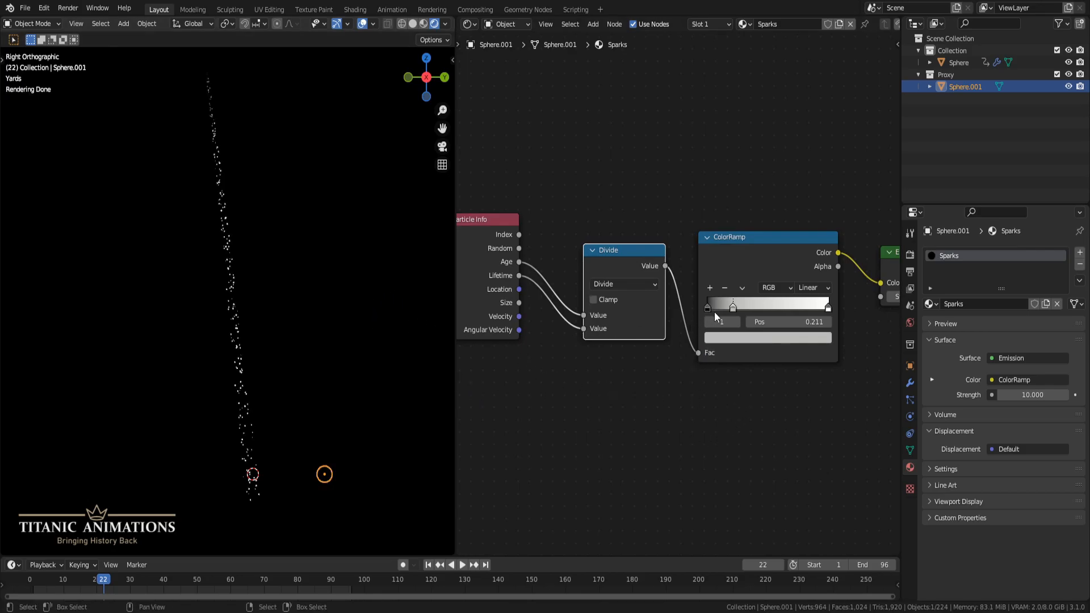
{"action": "left_click", "coordinate": [724, 287]}
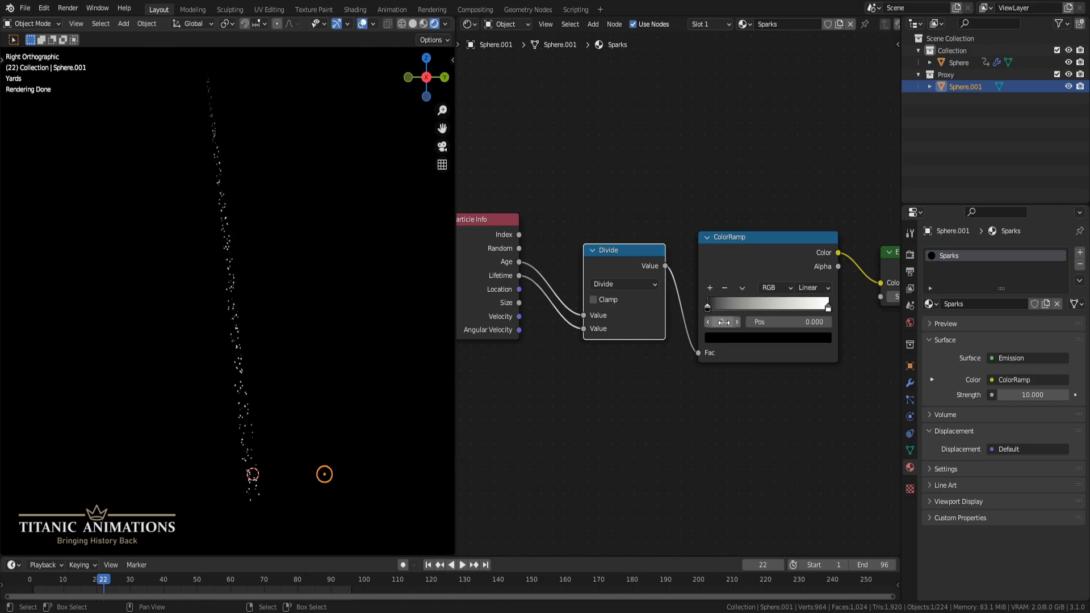
- Colour the ColorRamp's first stop red and its last stop green
{"action": "left_click", "coordinate": [734, 339]}
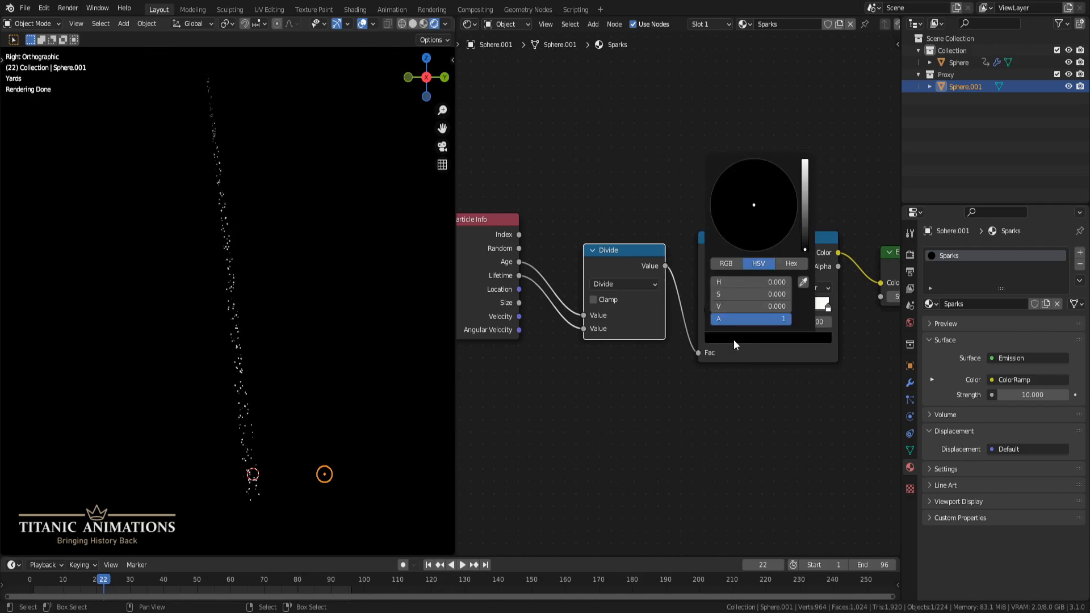
{"action": "left_click", "coordinate": [733, 265]}
{"action": "left_click_drag", "start_coordinate": [731, 284], "coordinate": [786, 282]}
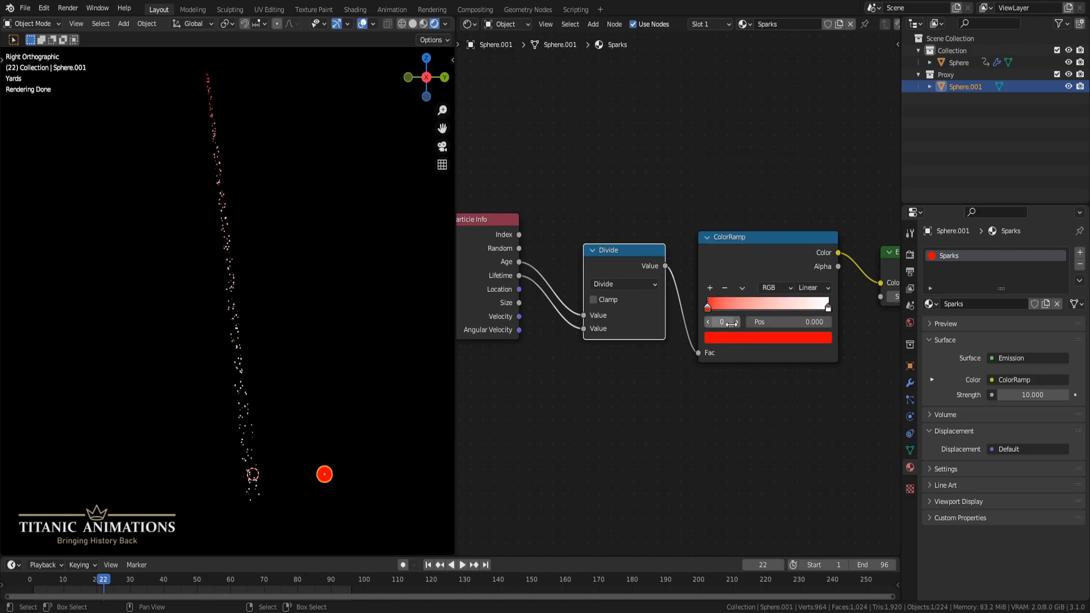
{"action": "left_click", "coordinate": [736, 322]}
{"action": "left_click", "coordinate": [748, 339]}
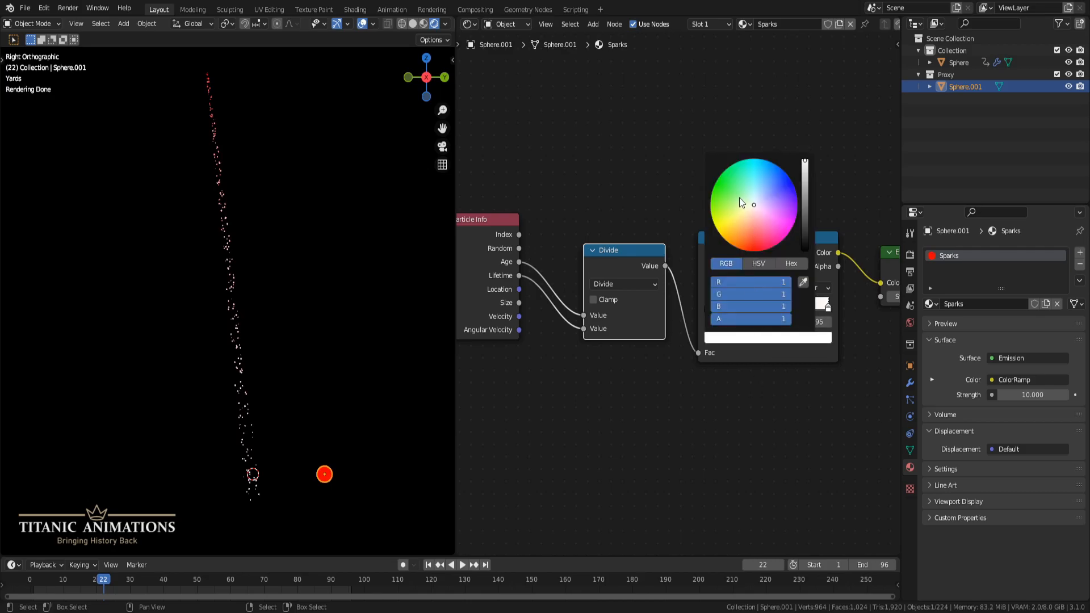
{"action": "left_click", "coordinate": [717, 185]}
- Examine the rendered spark trail's colours up close, from the emitter down to the oldest particles
{"action": "scroll", "coordinate": [304, 386], "scroll_direction": "up", "scroll_amount": 4}
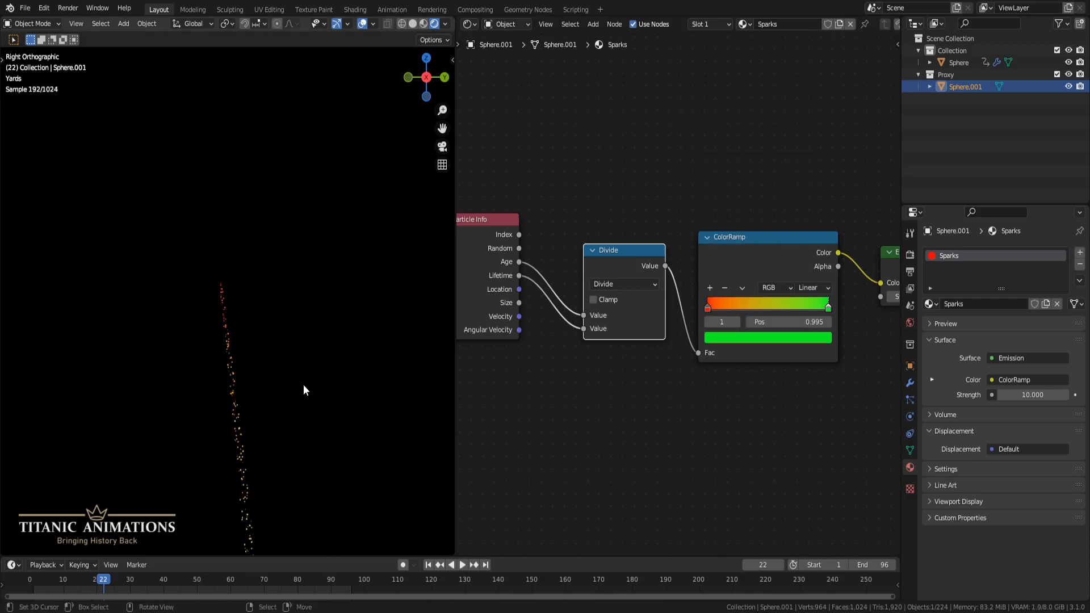
{"action": "scroll", "coordinate": [262, 351], "scroll_direction": "up", "scroll_amount": 6}
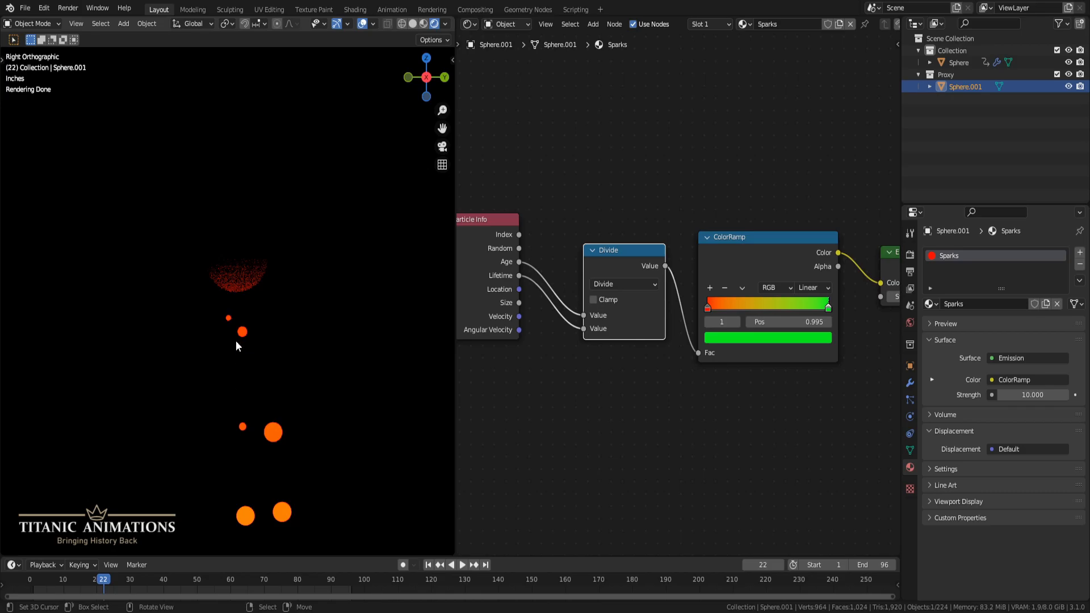
{"action": "scroll", "coordinate": [272, 420], "scroll_direction": "down", "scroll_amount": 8}
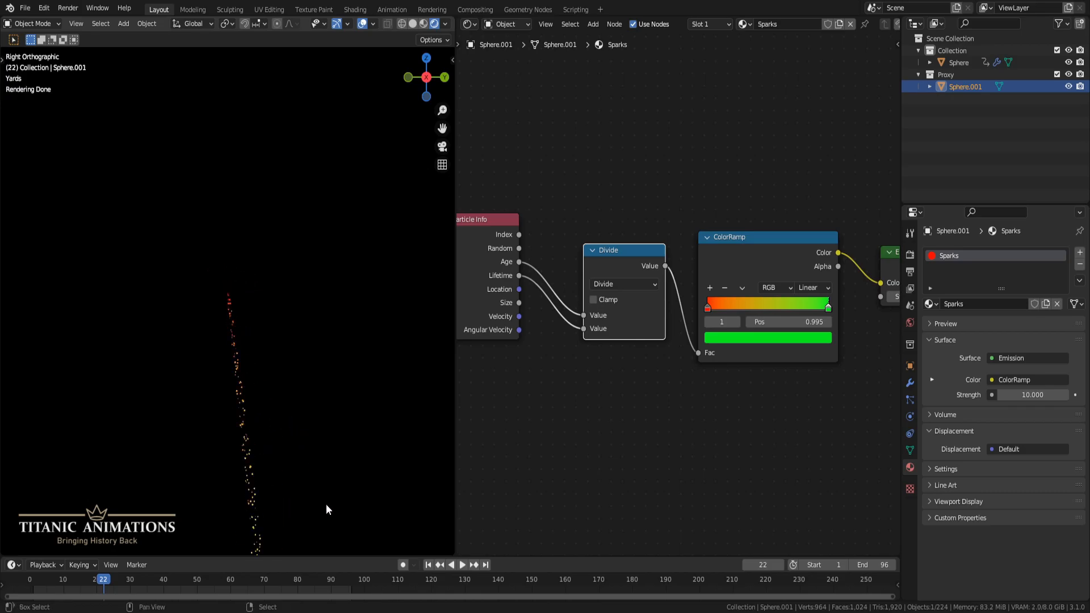
{"action": "scroll", "coordinate": [251, 189], "scroll_direction": "up", "scroll_amount": 5}
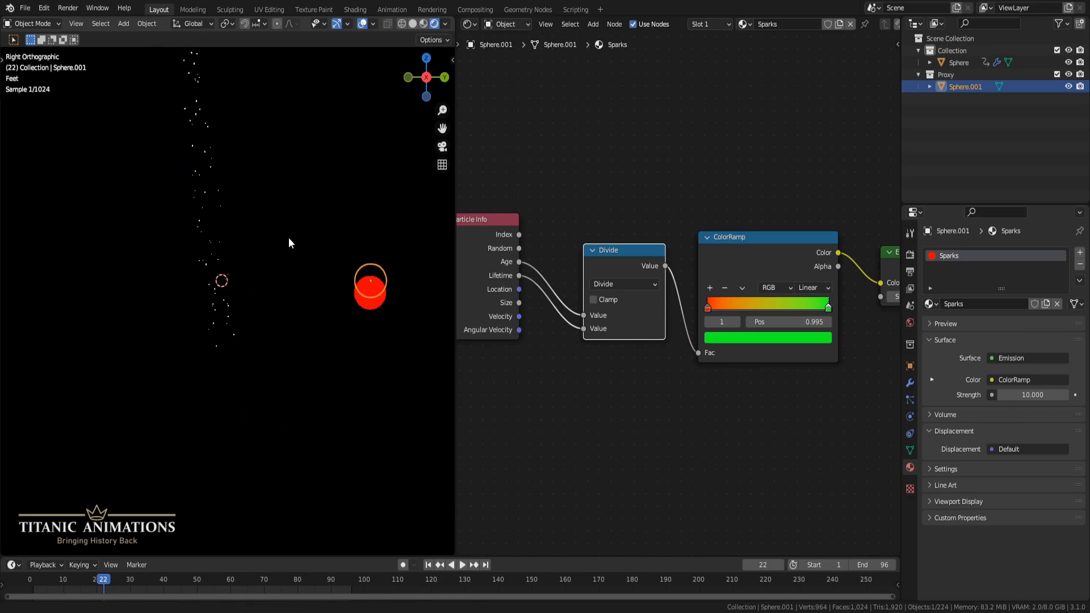
{"action": "scroll", "coordinate": [282, 302], "scroll_direction": "up", "scroll_amount": 7}
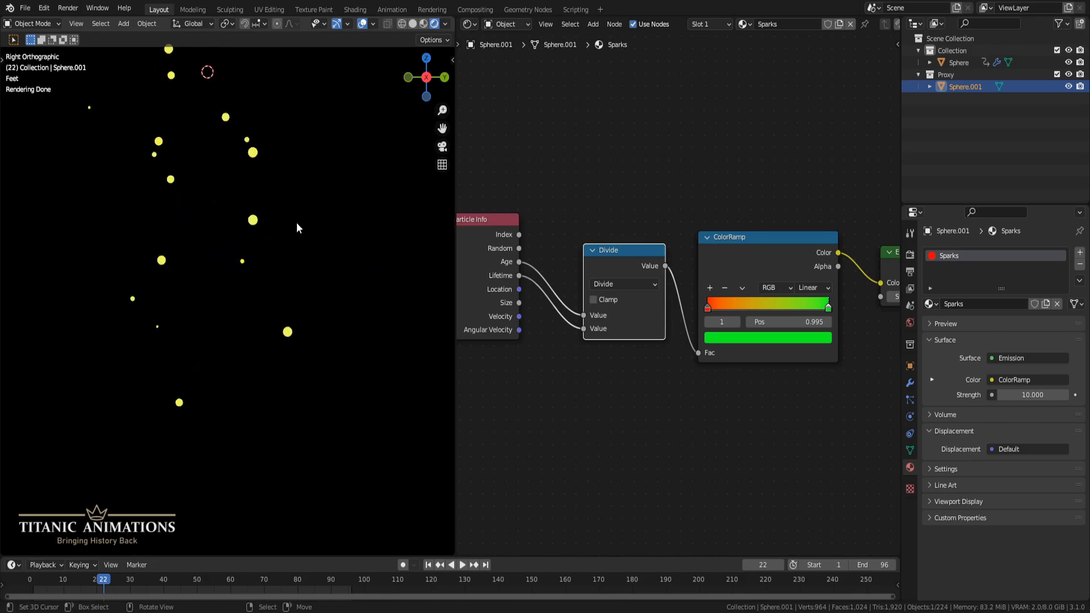
{"action": "scroll", "coordinate": [264, 197], "scroll_direction": "up", "scroll_amount": 3}
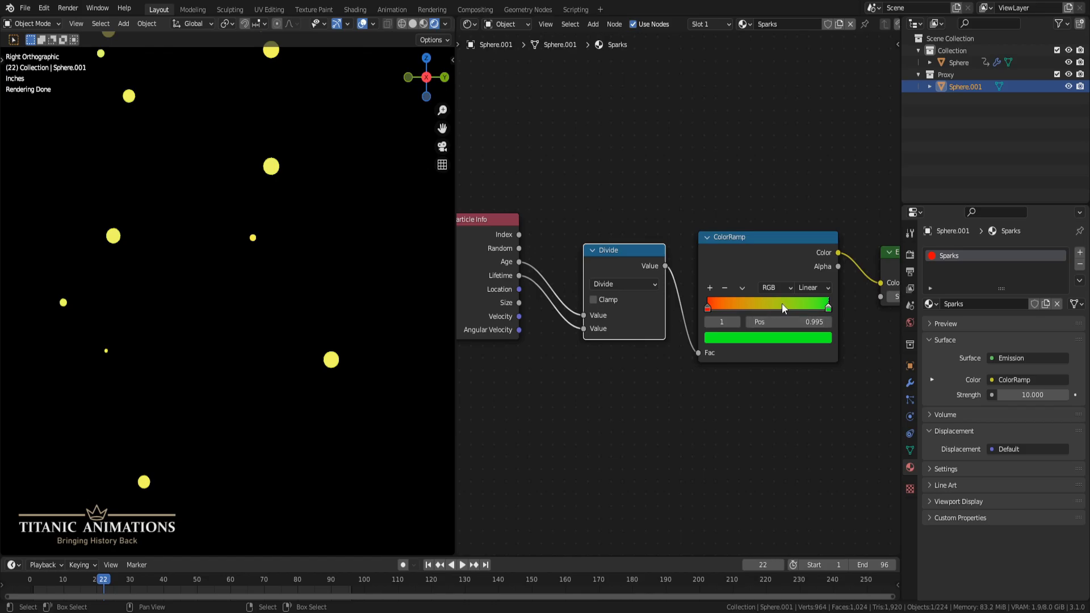
{"action": "scroll", "coordinate": [321, 379], "scroll_direction": "down", "scroll_amount": 12}
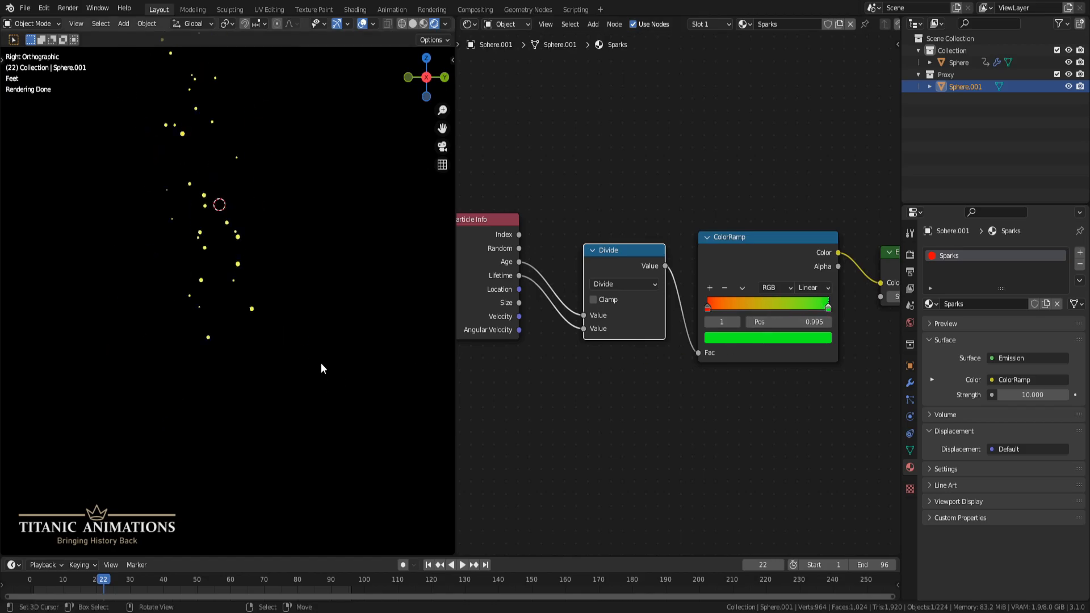
{"action": "scroll", "coordinate": [319, 357], "scroll_direction": "down", "scroll_amount": 1}
{"action": "middle_click_drag", "start_coordinate": [288, 249], "coordinate": [311, 455], "text": "shift"}
{"action": "scroll", "coordinate": [296, 375], "scroll_direction": "down", "scroll_amount": 2}
{"action": "mouse_move", "coordinate": [282, 313]}
{"action": "middle_mouse_down", "text": "shift"}
{"action": "mouse_move", "coordinate": [298, 351]}
{"action": "mouse_move", "coordinate": [289, 314]}
{"action": "mouse_move", "coordinate": [291, 333]}
{"action": "mouse_move", "coordinate": [285, 325]}
{"action": "middle_mouse_up", "text": "shift"}
{"action": "scroll", "coordinate": [297, 348], "scroll_direction": "up", "scroll_amount": 2}
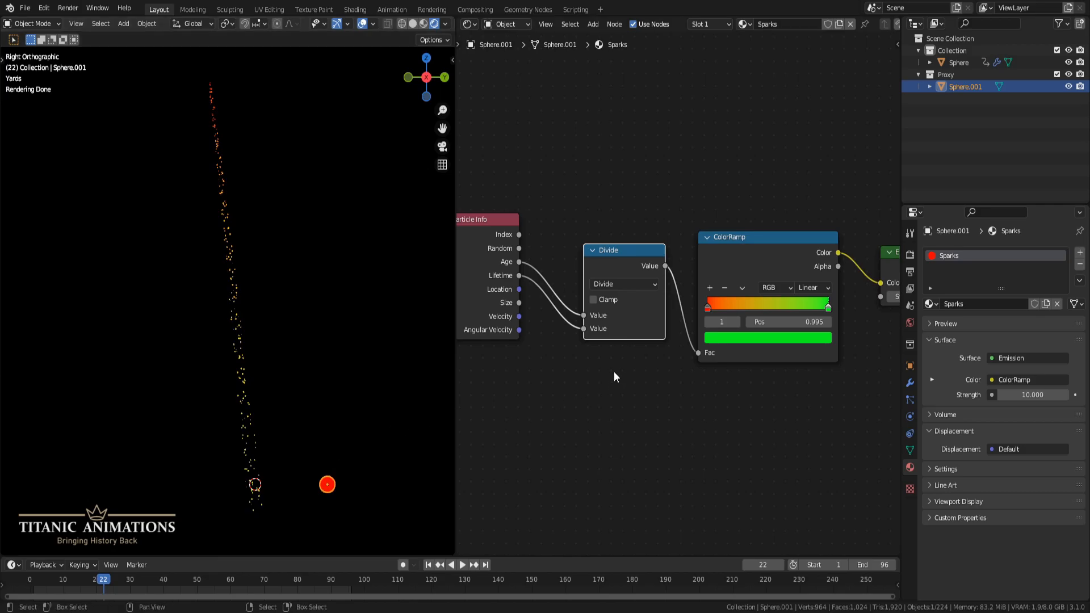
- Set the colour of the ColorRamp's first stop to hex FFF3C6
{"action": "middle_click_drag", "start_coordinate": [601, 386], "coordinate": [542, 368]}
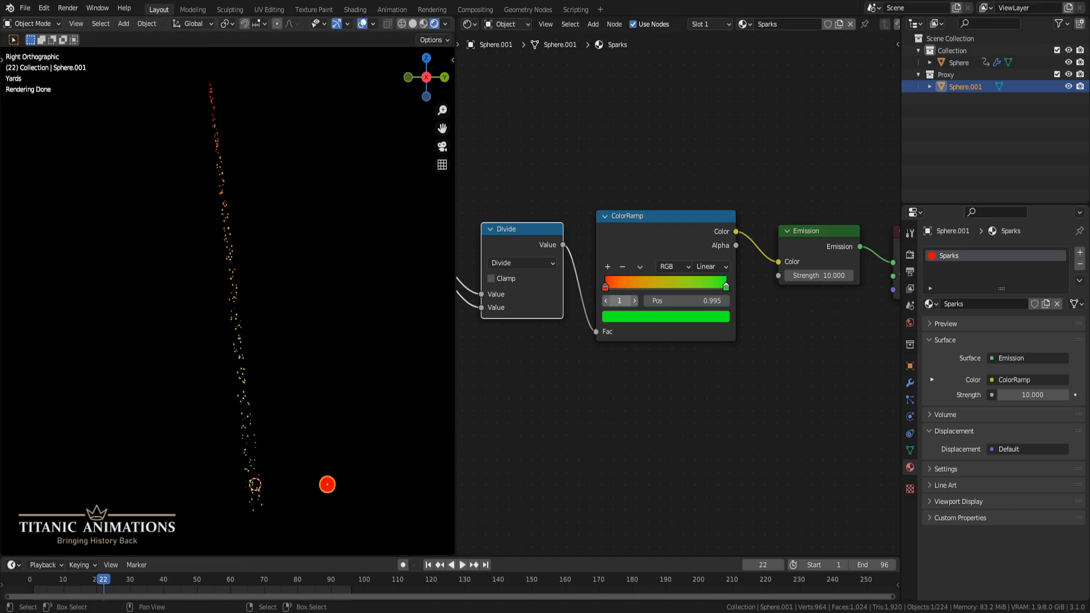
{"action": "left_click", "coordinate": [628, 324]}
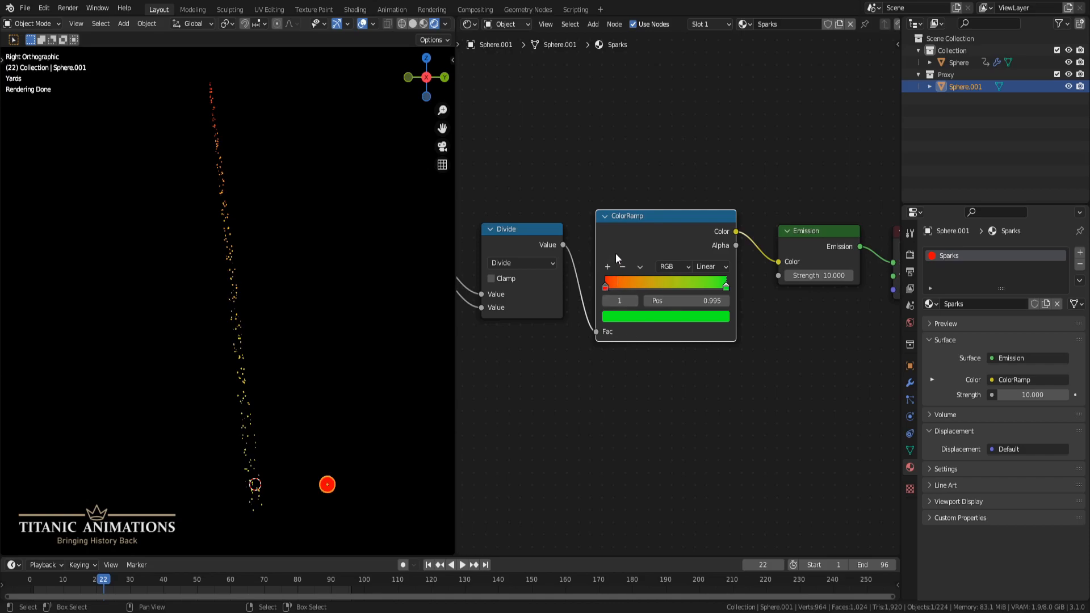
{"action": "left_click", "coordinate": [604, 288]}
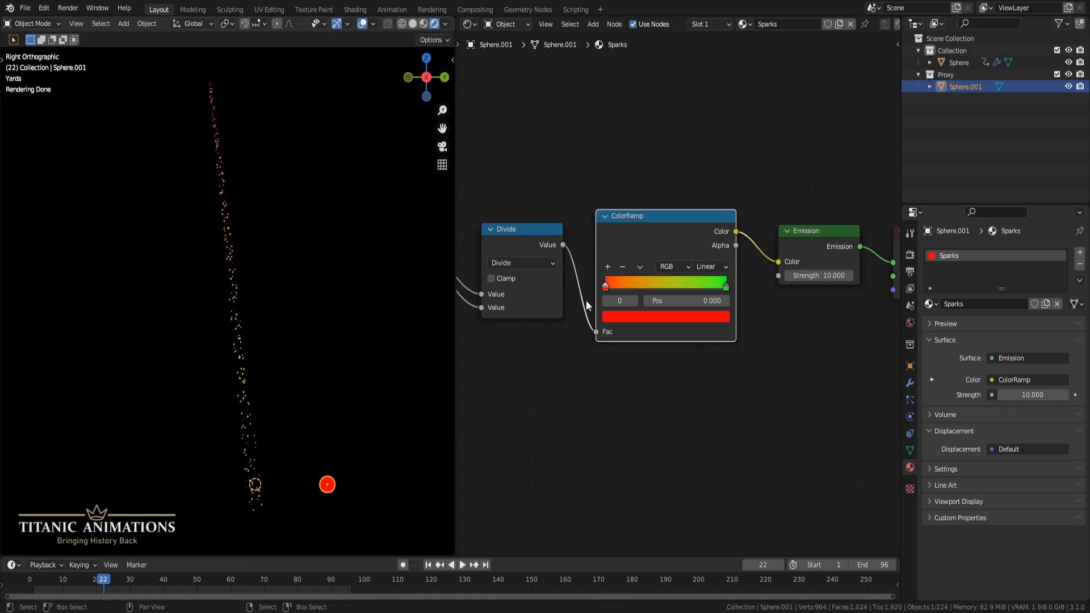
{"action": "left_click", "coordinate": [643, 317]}
{"action": "left_click", "coordinate": [679, 242]}
{"action": "left_click", "coordinate": [662, 260]}
{"action": "type", "text": "FFF3C6"}
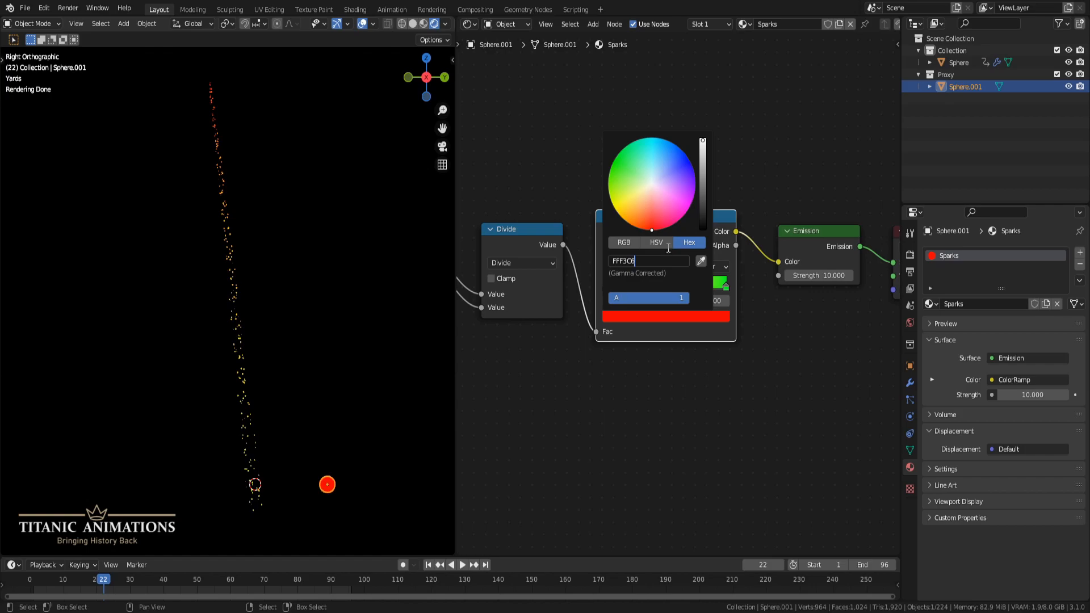
{"action": "key", "text": "Return"}
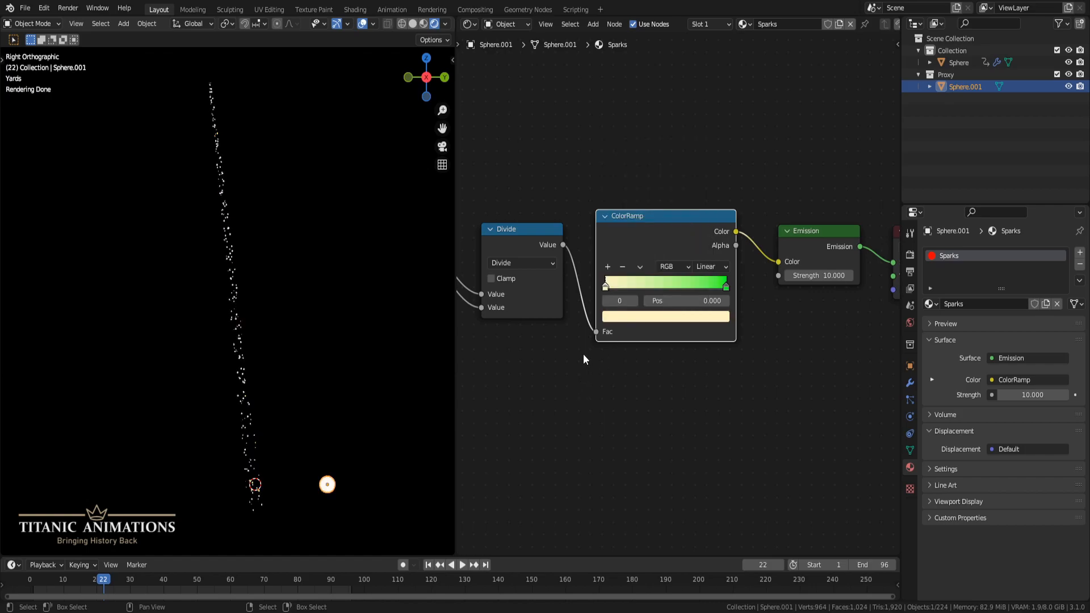
- Set the colour of the ColorRamp's last stop to black
{"action": "scroll", "coordinate": [589, 365], "scroll_direction": "up", "scroll_amount": 4}
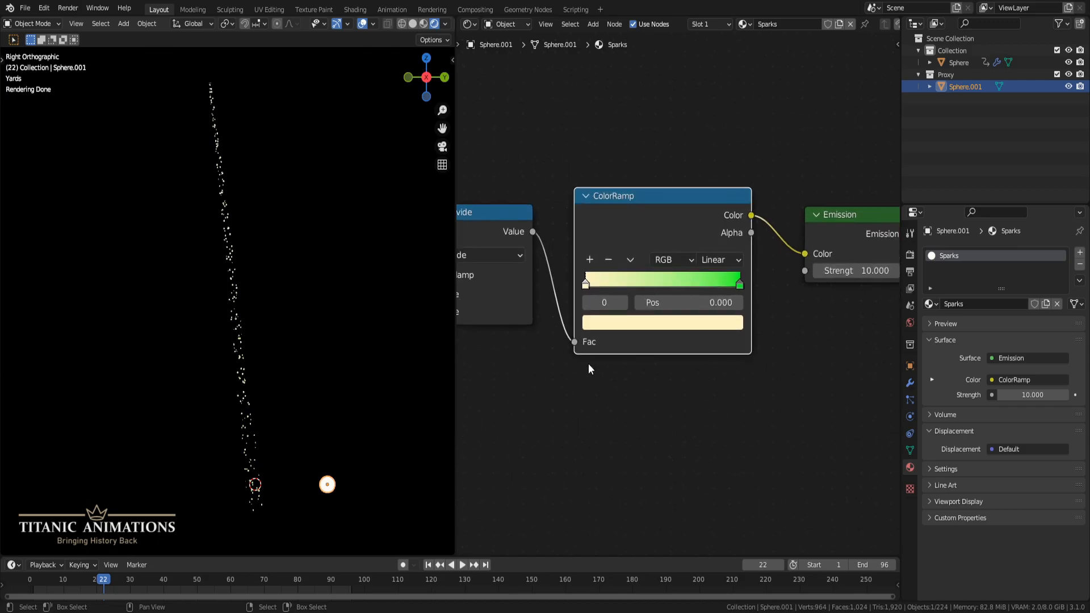
{"action": "scroll", "coordinate": [583, 342], "scroll_direction": "up", "scroll_amount": 2}
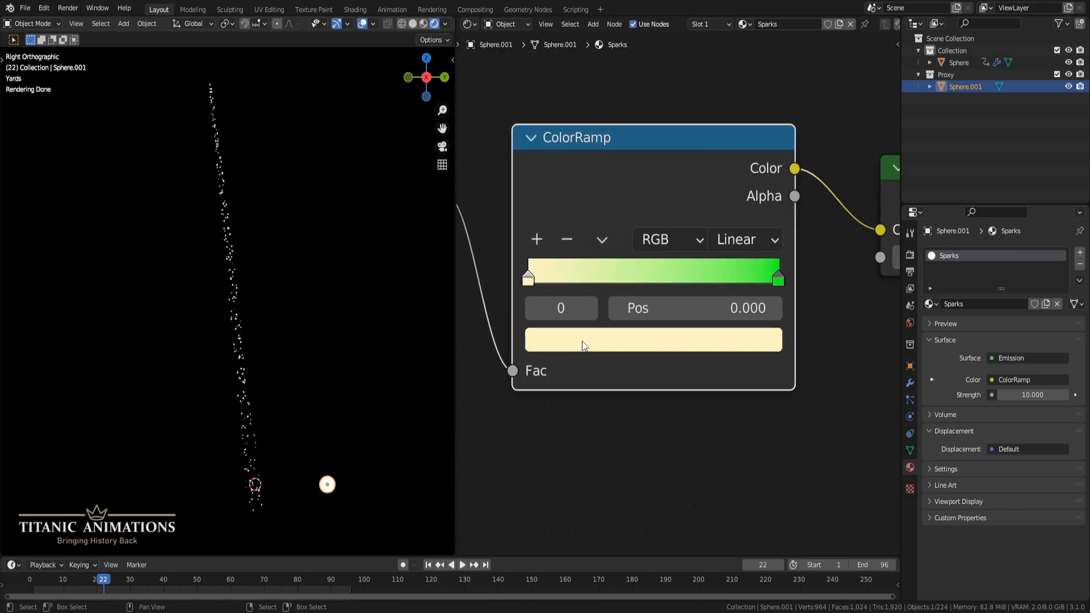
{"action": "middle_click_drag", "start_coordinate": [602, 376], "coordinate": [630, 372]}
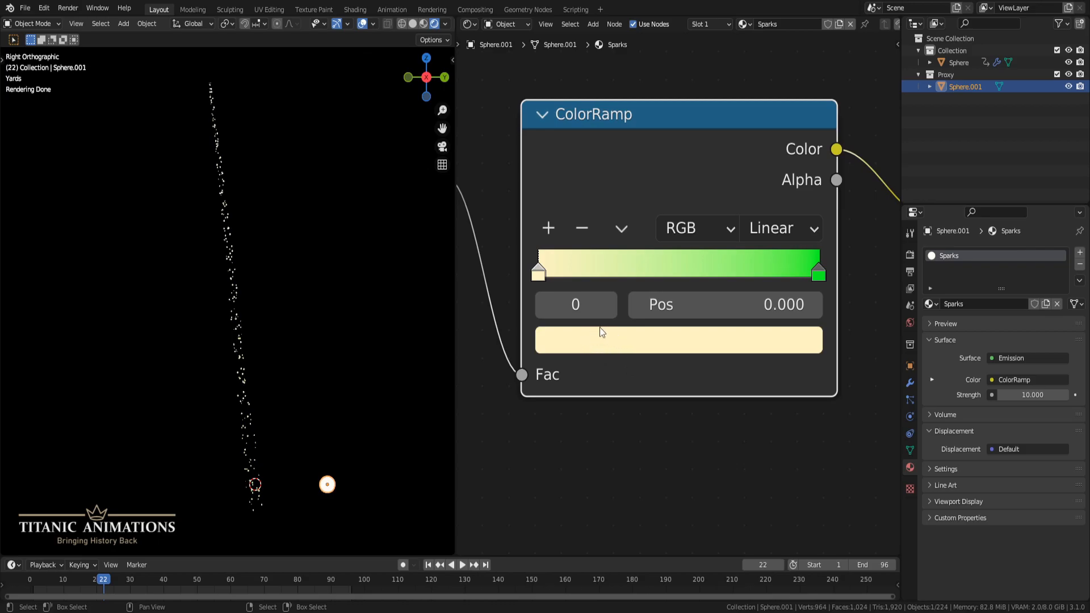
{"action": "left_click", "coordinate": [825, 277]}
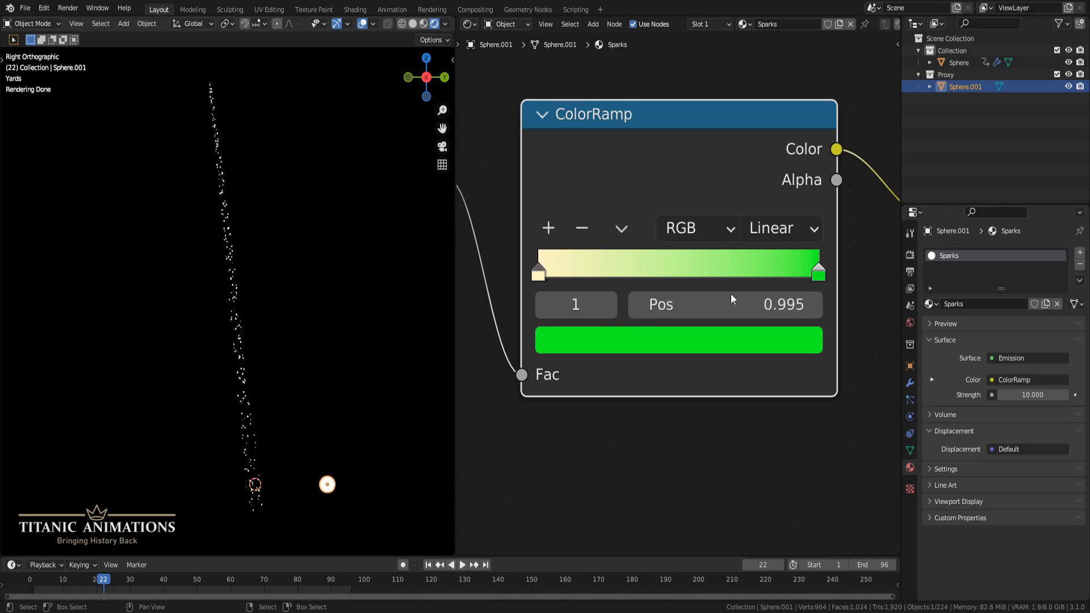
{"action": "left_click", "coordinate": [633, 338]}
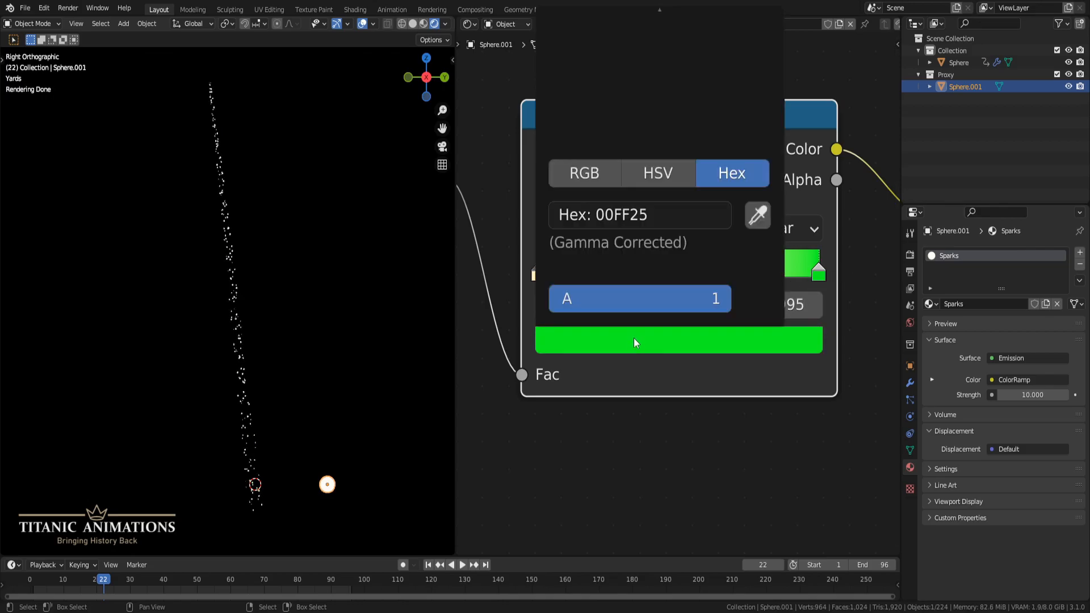
{"action": "left_click", "coordinate": [600, 169]}
{"action": "left_click_drag", "start_coordinate": [667, 241], "coordinate": [616, 280]}
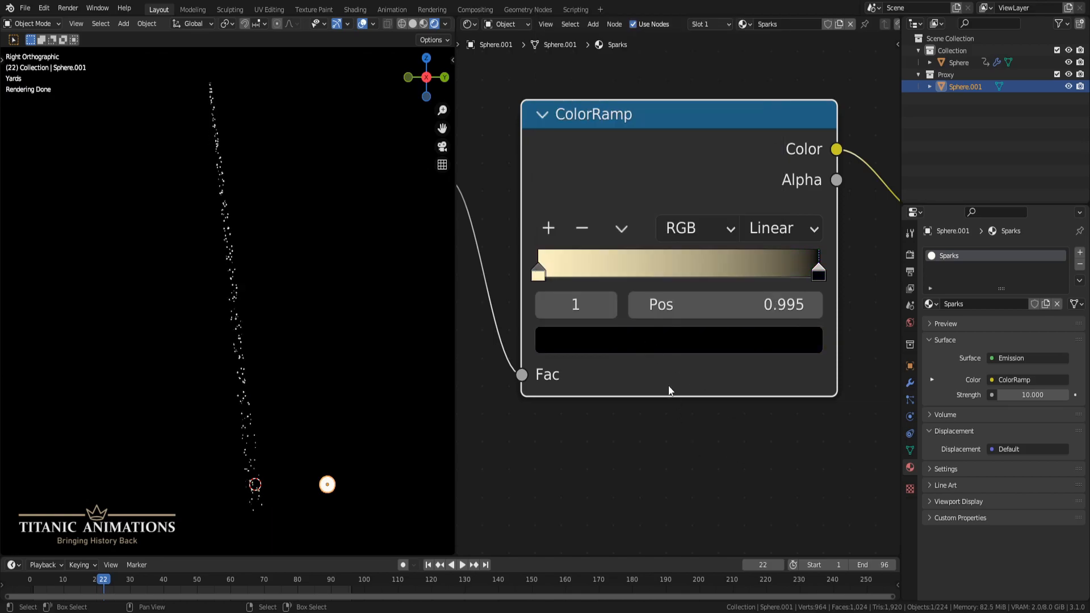
- Add a ColorRamp stop at about position 0.257 and set its colour to hex FFD729
{"action": "left_click", "coordinate": [537, 269]}
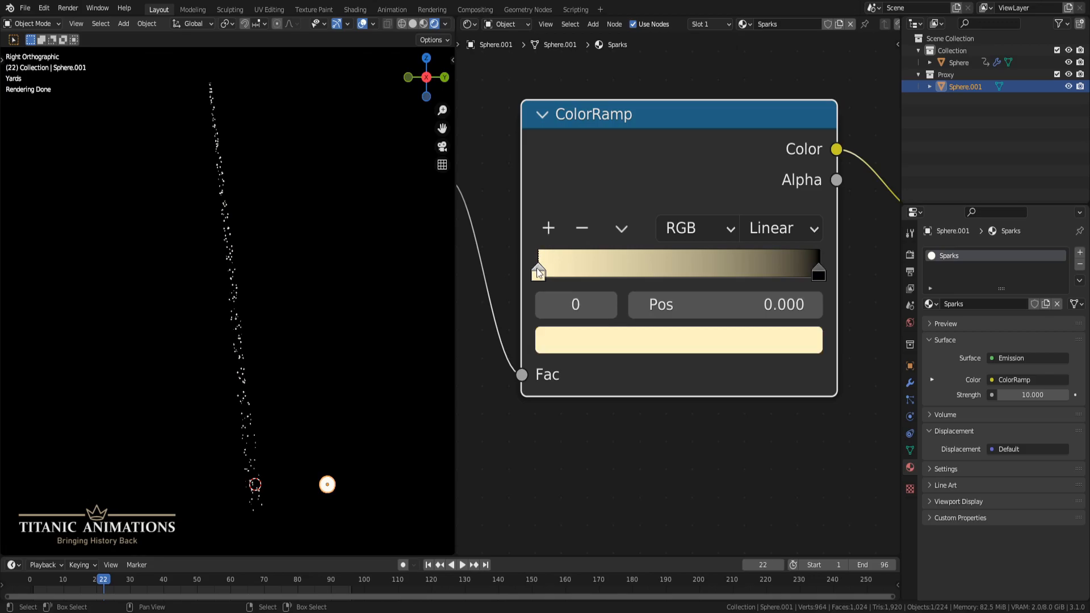
{"action": "left_click", "coordinate": [550, 229]}
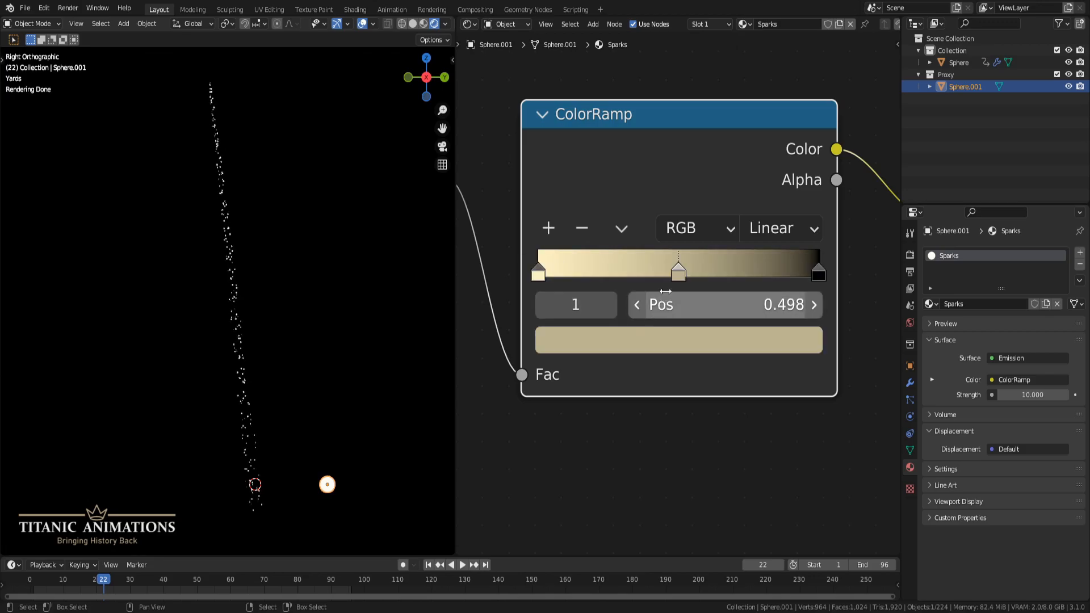
{"action": "left_click_drag", "start_coordinate": [672, 273], "coordinate": [606, 266]}
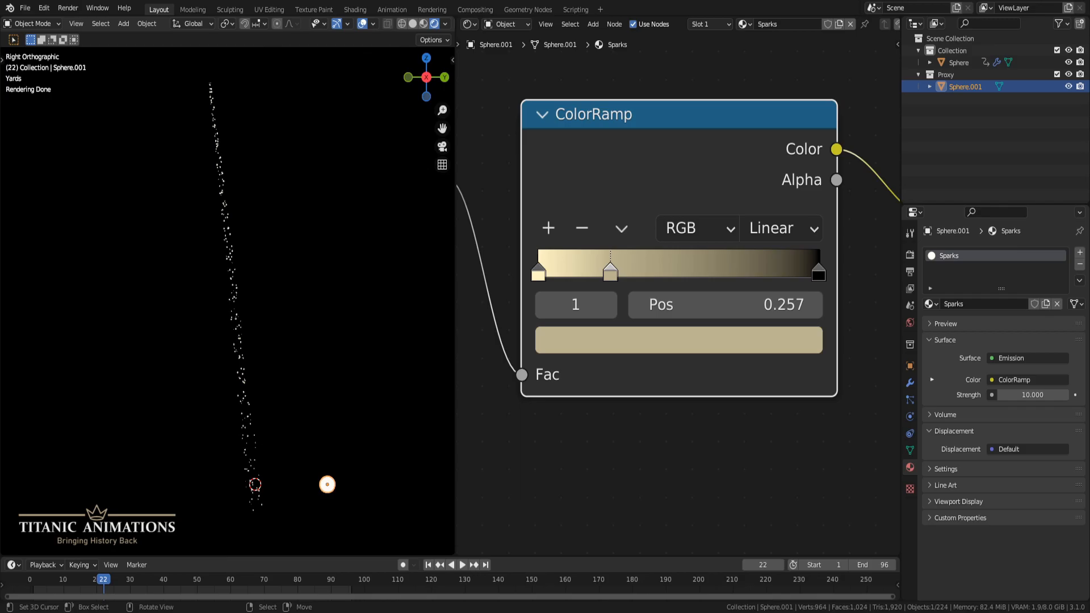
{"action": "left_click", "coordinate": [740, 349]}
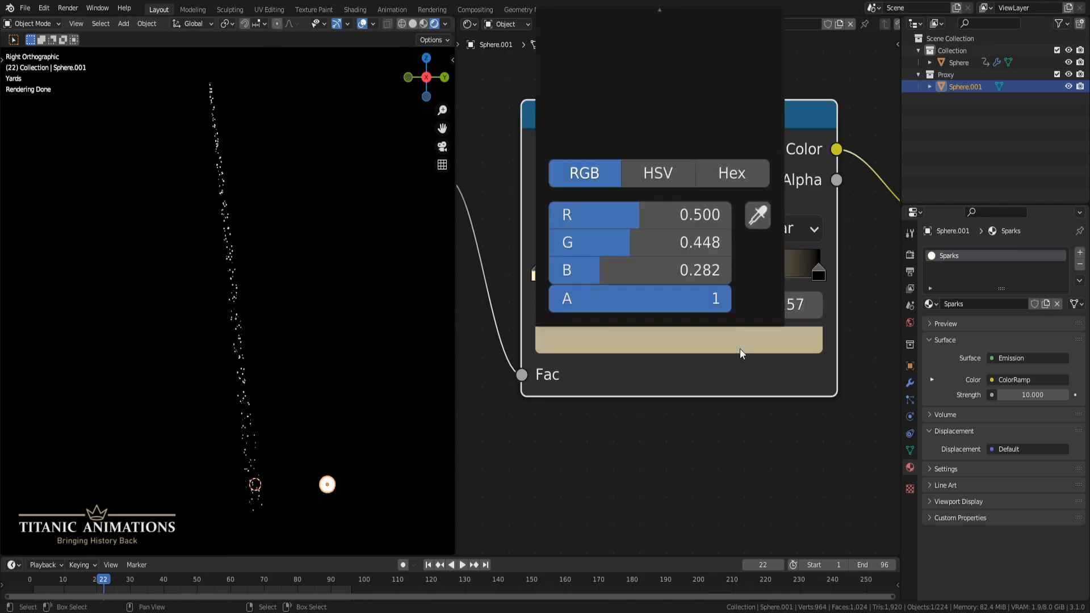
{"action": "left_click", "coordinate": [734, 176]}
{"action": "left_click", "coordinate": [690, 215]}
{"action": "type", "text": "FFD729"}
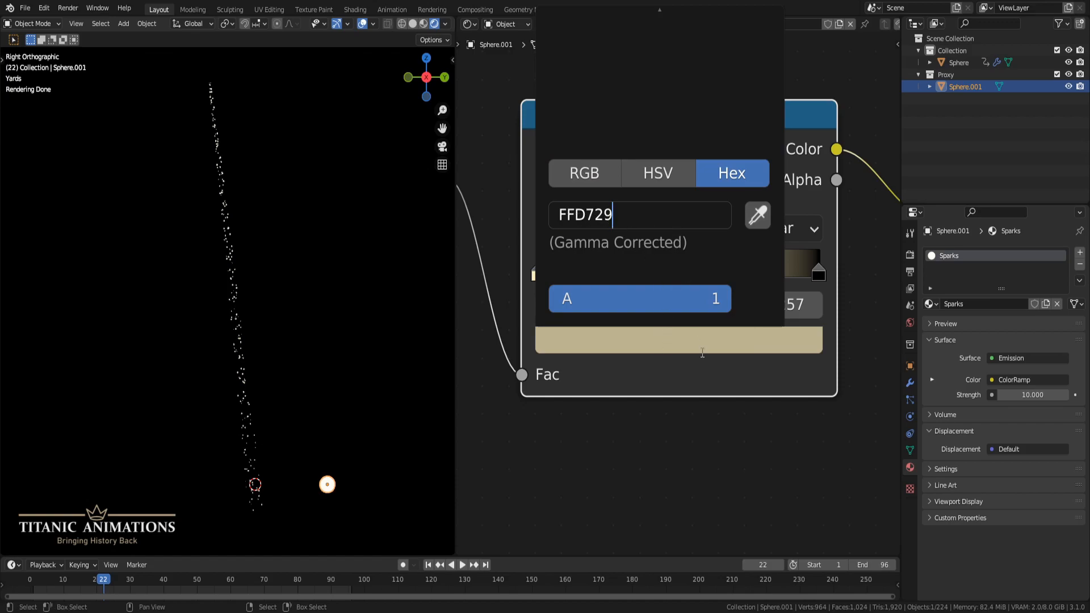
{"action": "key", "text": "Return"}
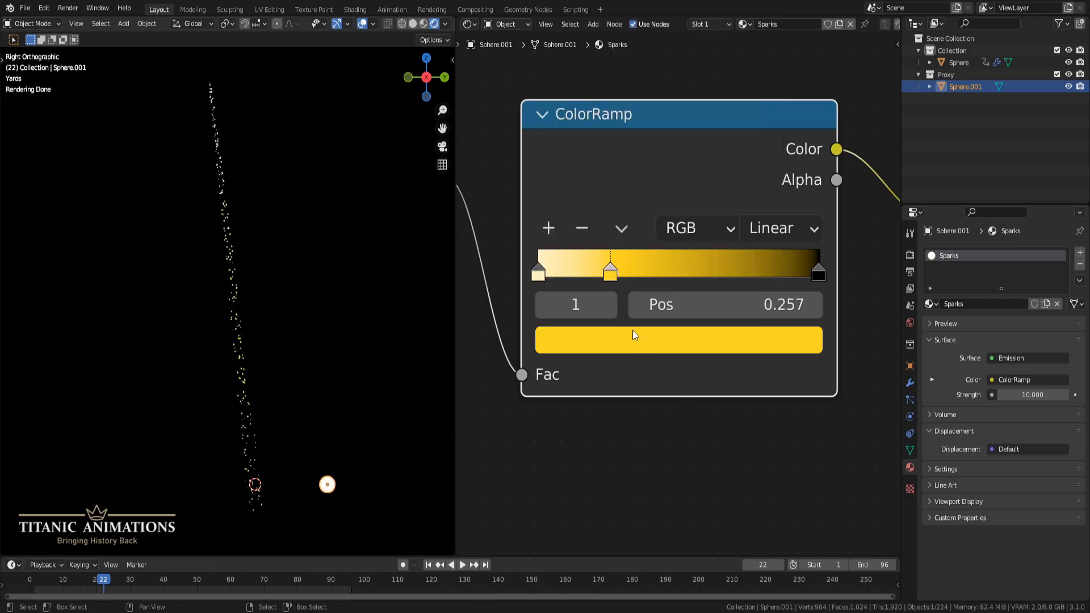
- Add another ColorRamp stop at about position 0.501 and set its colour to hex FF4605
{"action": "left_click", "coordinate": [539, 273]}
{"action": "left_click", "coordinate": [625, 340]}
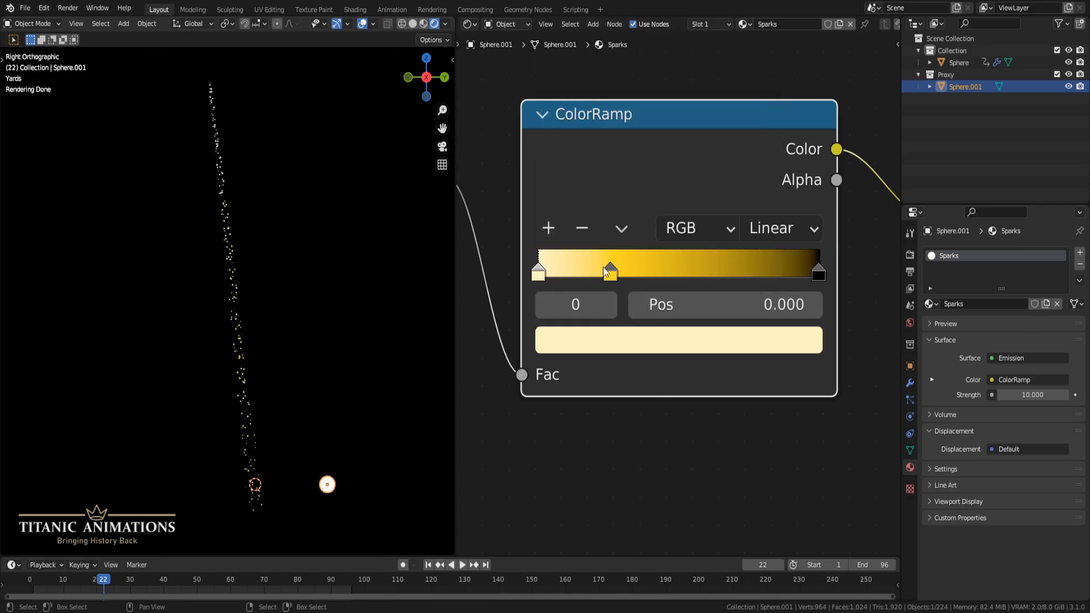
{"action": "left_click", "coordinate": [610, 276]}
{"action": "left_click", "coordinate": [549, 228]}
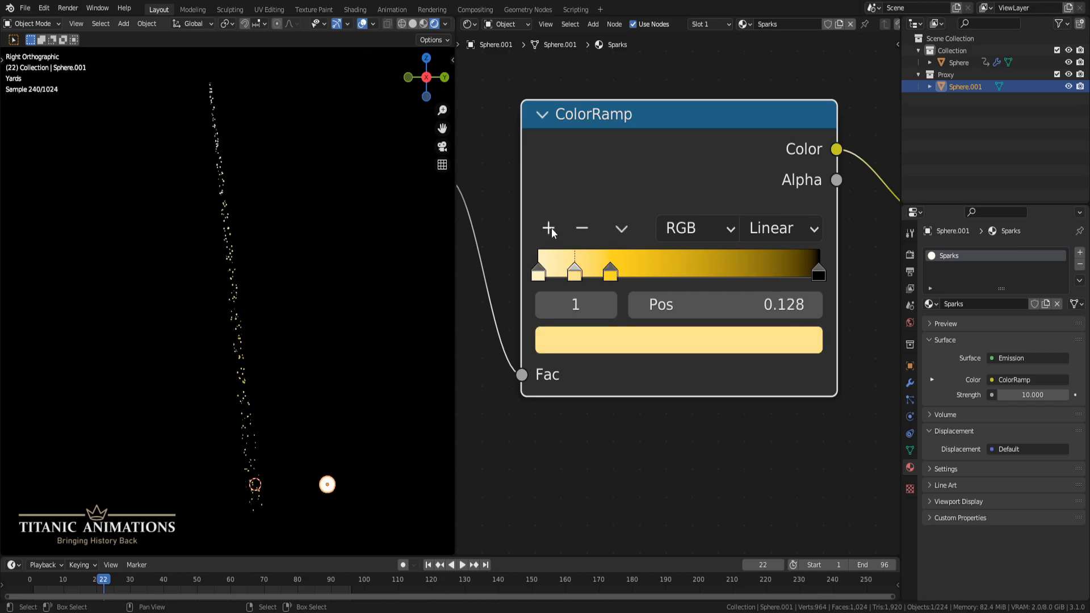
{"action": "left_click_drag", "start_coordinate": [574, 276], "coordinate": [682, 282]}
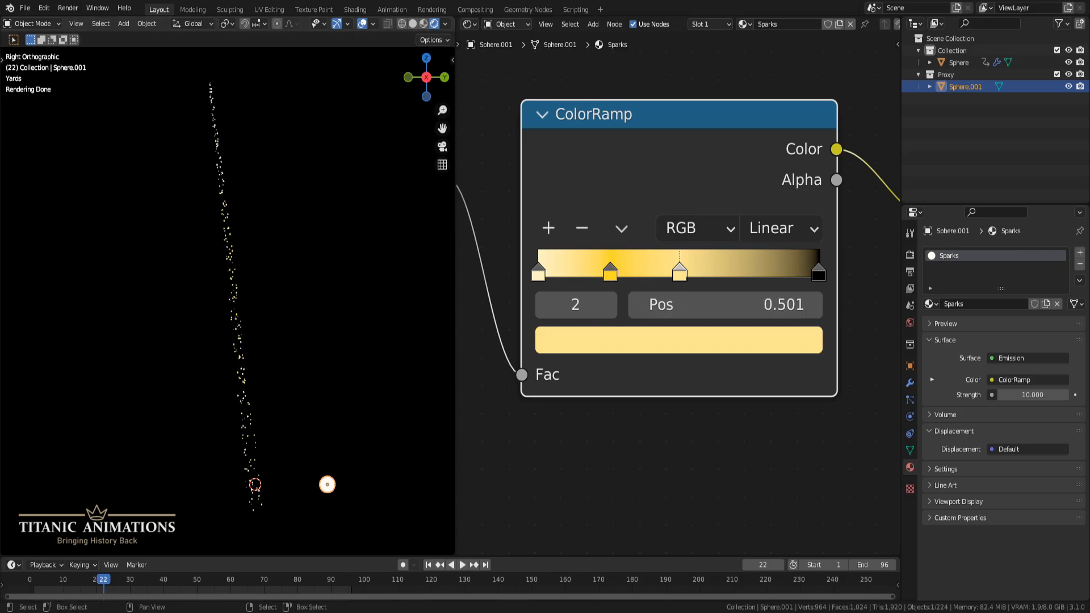
{"action": "left_click", "coordinate": [717, 346]}
{"action": "left_click", "coordinate": [682, 216]}
{"action": "type", "text": "FF4605"}
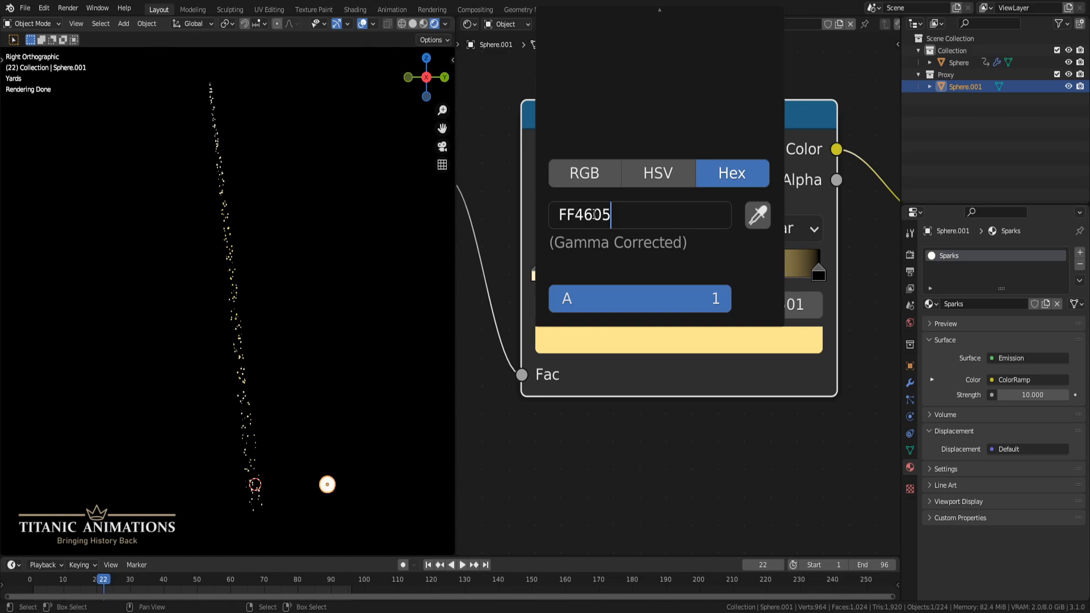
{"action": "key", "text": "Return"}
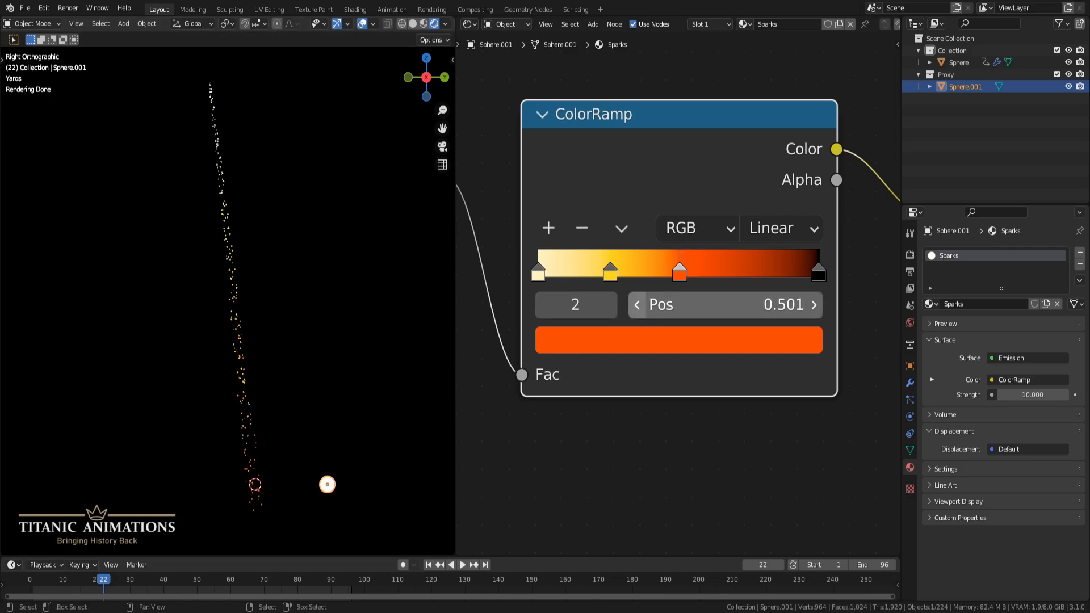
- Add another ColorRamp stop at about position 0.734 and set its colour to hex 860111
{"action": "left_click", "coordinate": [549, 228]}
{"action": "left_click_drag", "start_coordinate": [649, 273], "coordinate": [751, 275]}
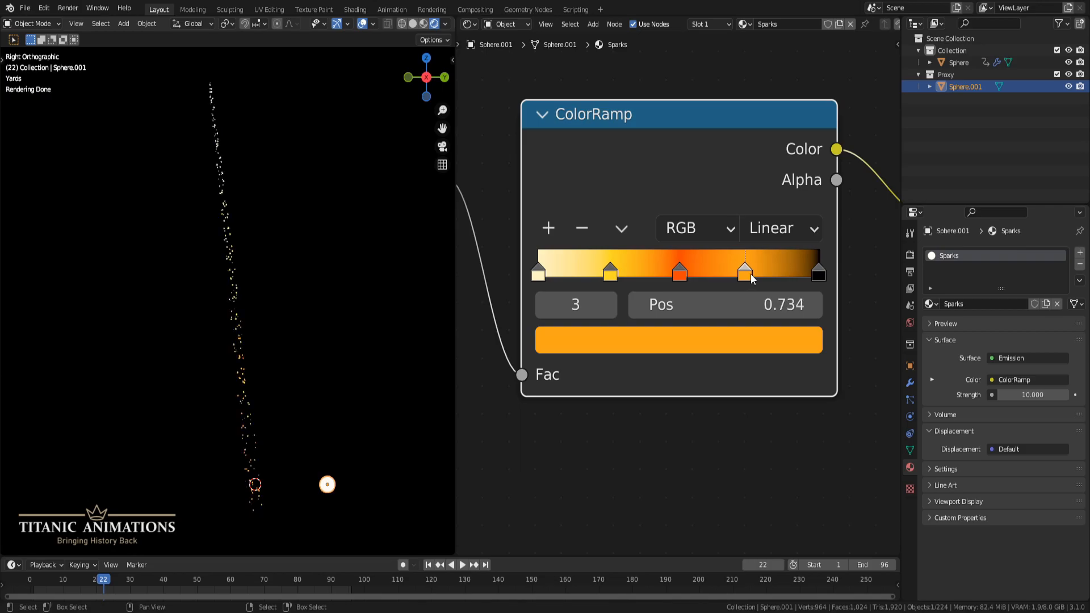
{"action": "left_click", "coordinate": [682, 344]}
{"action": "left_click", "coordinate": [677, 225]}
{"action": "type", "text": "B60111"}
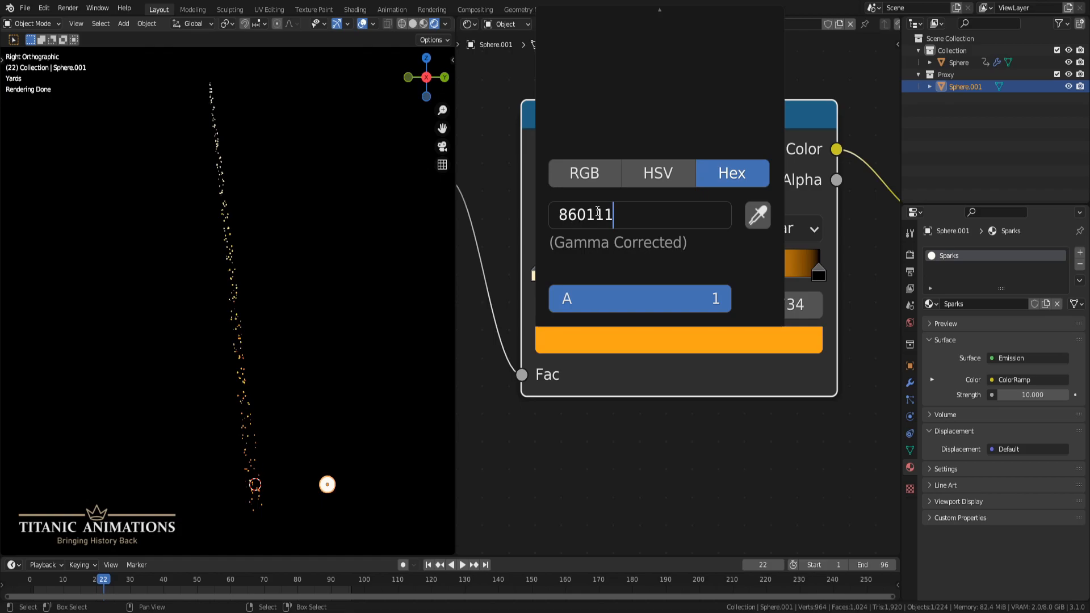
{"action": "key", "text": "Return"}
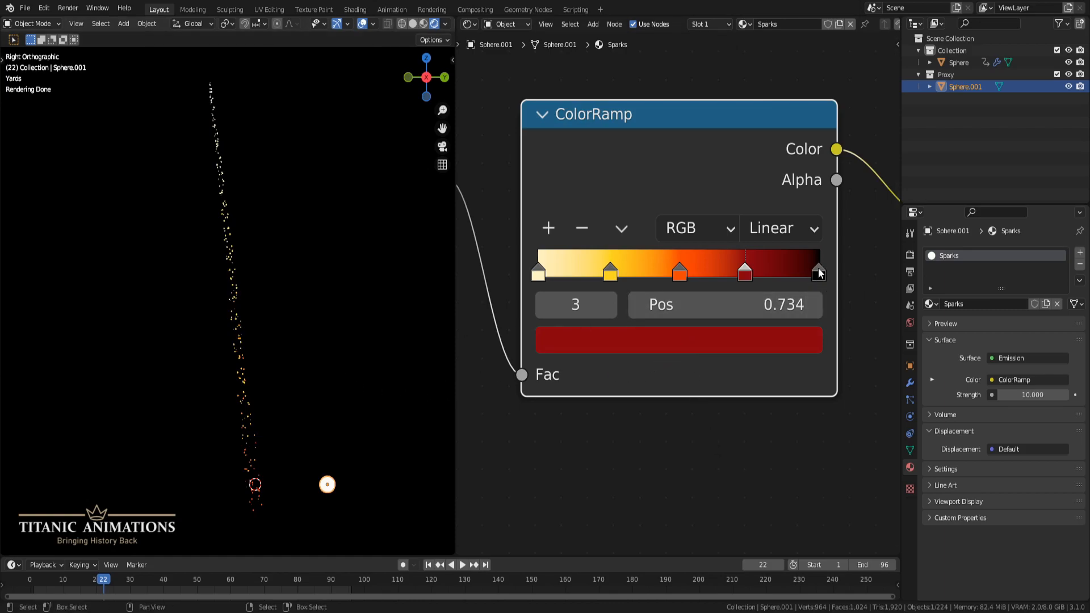
- Try B-Spline interpolation on the ColorRamp and check the effect on the spark trail
{"action": "left_click", "coordinate": [768, 236]}
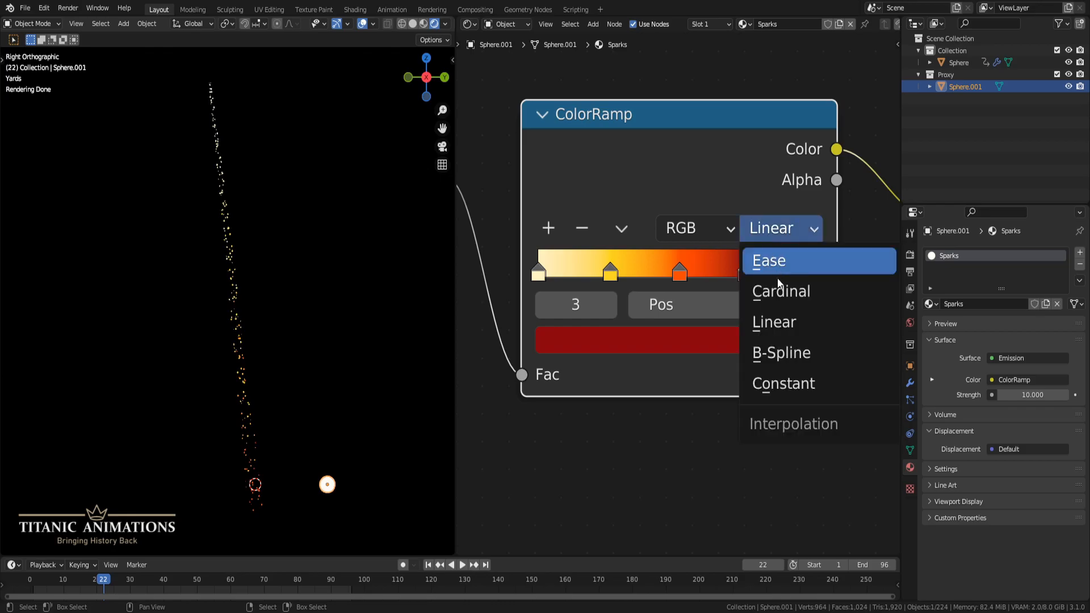
{"action": "left_click", "coordinate": [789, 352]}
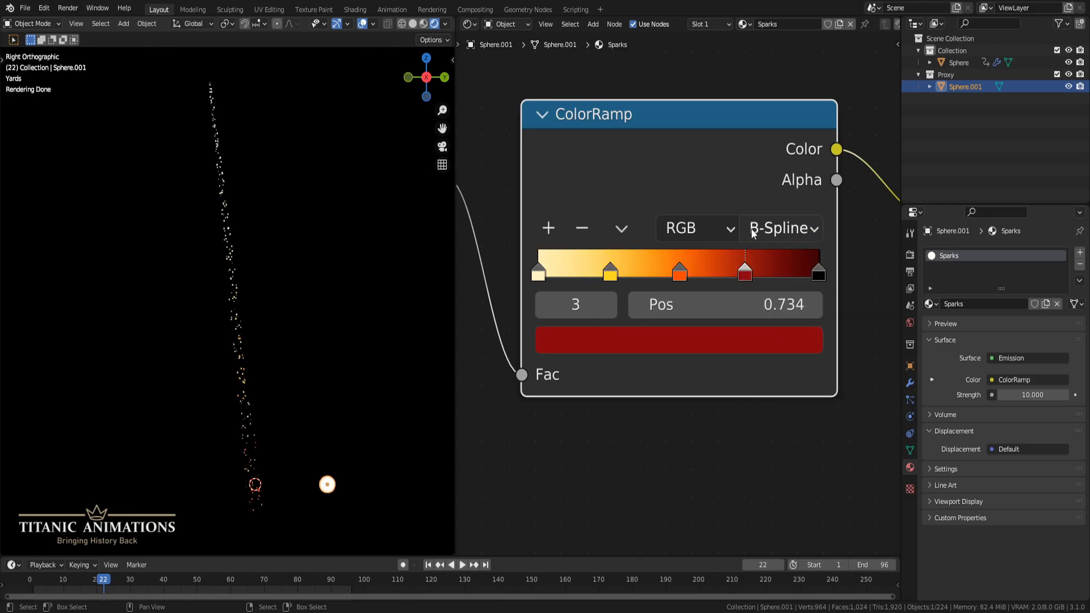
{"action": "scroll", "coordinate": [316, 248], "scroll_direction": "up", "scroll_amount": 5}
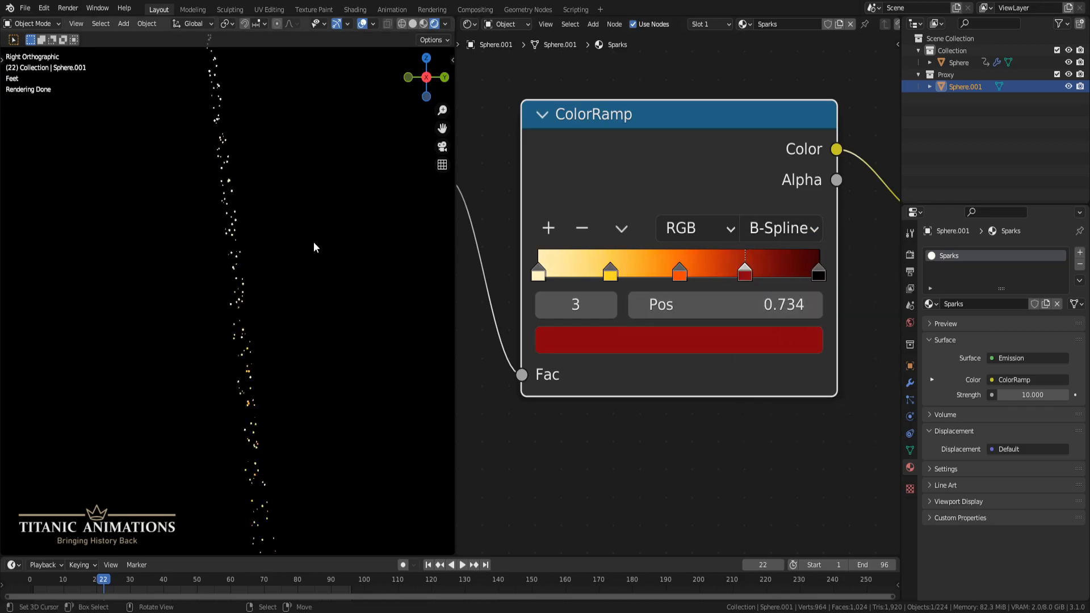
{"action": "scroll", "coordinate": [313, 210], "scroll_direction": "down", "scroll_amount": 2}
{"action": "middle_click_drag", "start_coordinate": [258, 172], "coordinate": [304, 511], "text": "shift"}
{"action": "scroll", "coordinate": [317, 437], "scroll_direction": "up", "scroll_amount": 3}
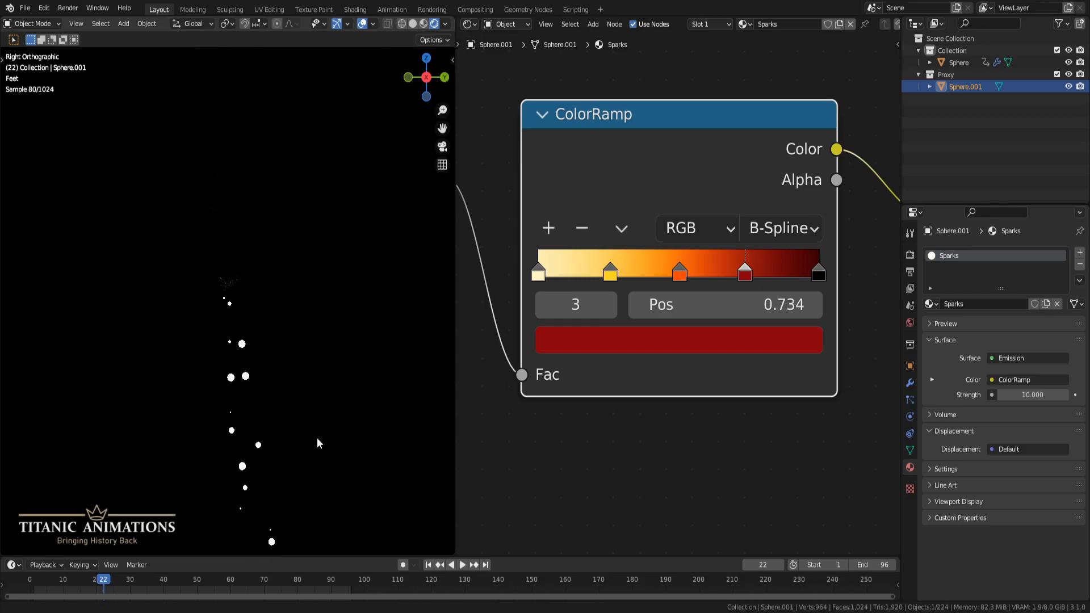
- Set the ColorRamp's interpolation to Ease
{"action": "left_click", "coordinate": [804, 229]}
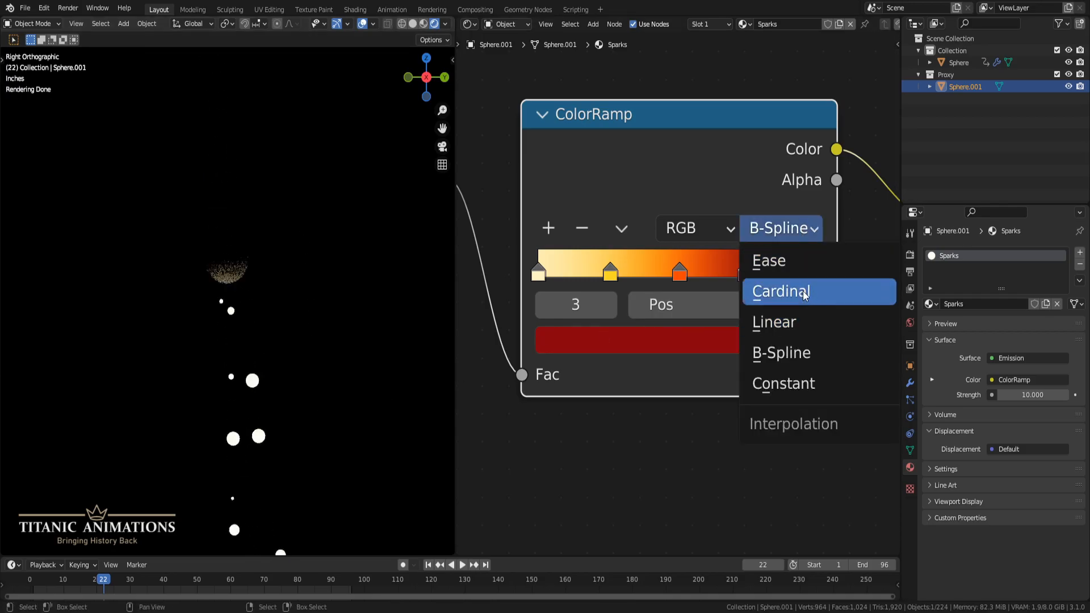
{"action": "left_click", "coordinate": [796, 263]}
- Examine the rendered spark colours along the trail from the newest particles down to the oldest
{"action": "scroll", "coordinate": [340, 395], "scroll_direction": "down", "scroll_amount": 3}
{"action": "scroll", "coordinate": [327, 392], "scroll_direction": "down", "scroll_amount": 4}
{"action": "scroll", "coordinate": [319, 366], "scroll_direction": "up", "scroll_amount": 8}
{"action": "middle_click_drag", "start_coordinate": [283, 297], "coordinate": [349, 451], "text": "shift"}
{"action": "middle_click_drag", "start_coordinate": [293, 241], "coordinate": [301, 438], "text": "shift"}
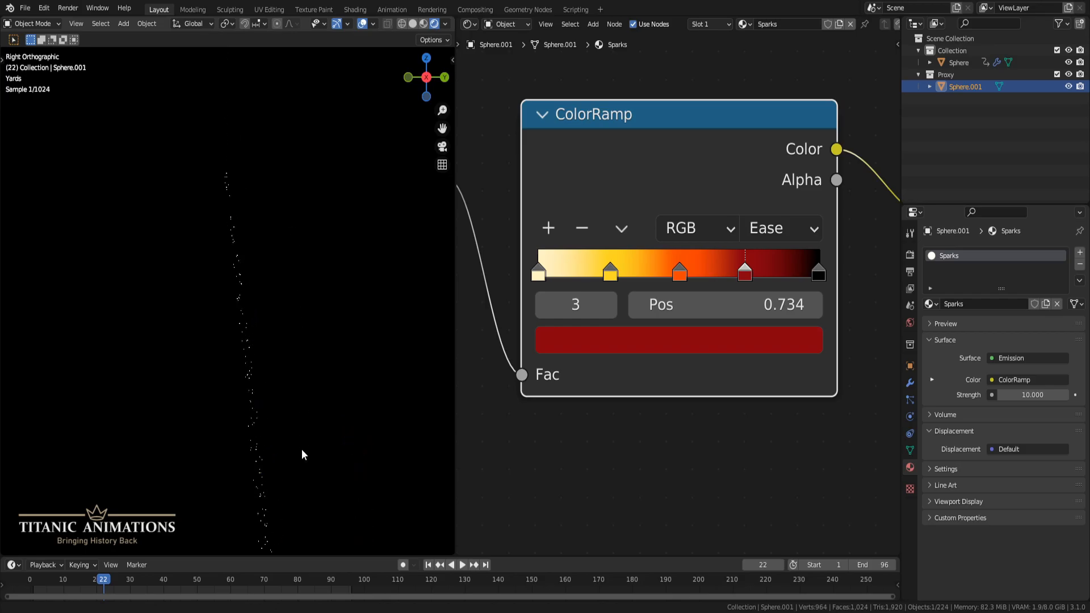
{"action": "scroll", "coordinate": [306, 453], "scroll_direction": "up", "scroll_amount": 5}
{"action": "middle_click_drag", "start_coordinate": [357, 402], "coordinate": [347, 514], "text": "shift"}
{"action": "middle_click_drag", "start_coordinate": [298, 183], "coordinate": [302, 424], "text": "shift"}
{"action": "scroll", "coordinate": [318, 361], "scroll_direction": "down", "scroll_amount": 6, "text": "shift"}
{"action": "scroll", "coordinate": [321, 346], "scroll_direction": "down", "scroll_amount": 5, "text": "shift"}
{"action": "scroll", "coordinate": [286, 317], "scroll_direction": "down", "scroll_amount": 12, "text": "shift"}
{"action": "scroll", "coordinate": [341, 381], "scroll_direction": "down", "scroll_amount": 10, "text": "shift"}
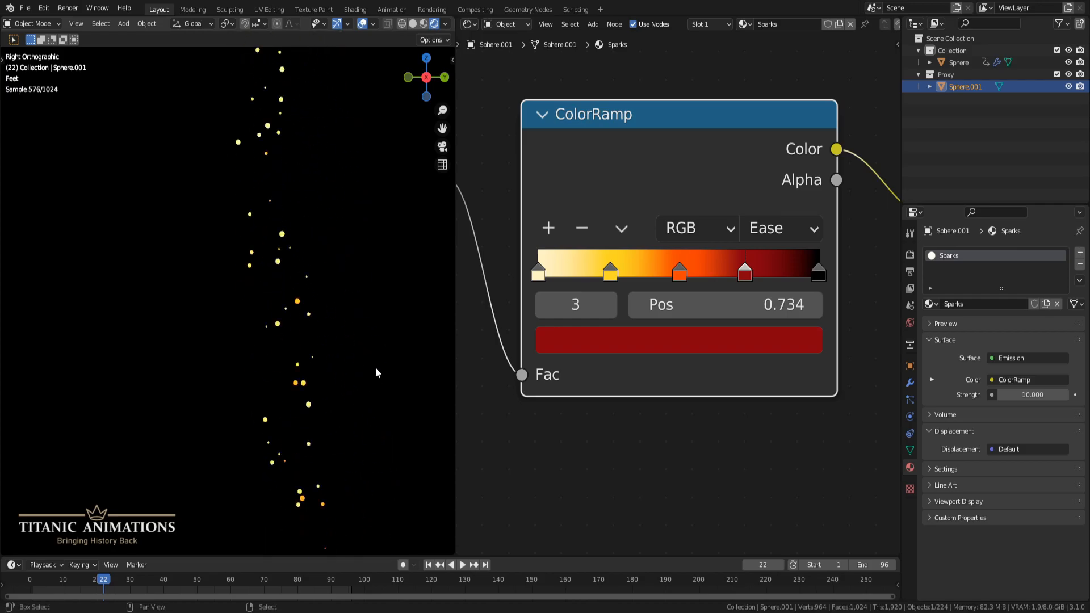
{"action": "scroll", "coordinate": [290, 128], "scroll_direction": "down", "scroll_amount": 5, "text": "shift"}
{"action": "scroll", "coordinate": [291, 128], "scroll_direction": "down", "scroll_amount": 2, "text": "shift"}
{"action": "scroll", "coordinate": [318, 343], "scroll_direction": "down", "scroll_amount": 12, "text": "shift"}
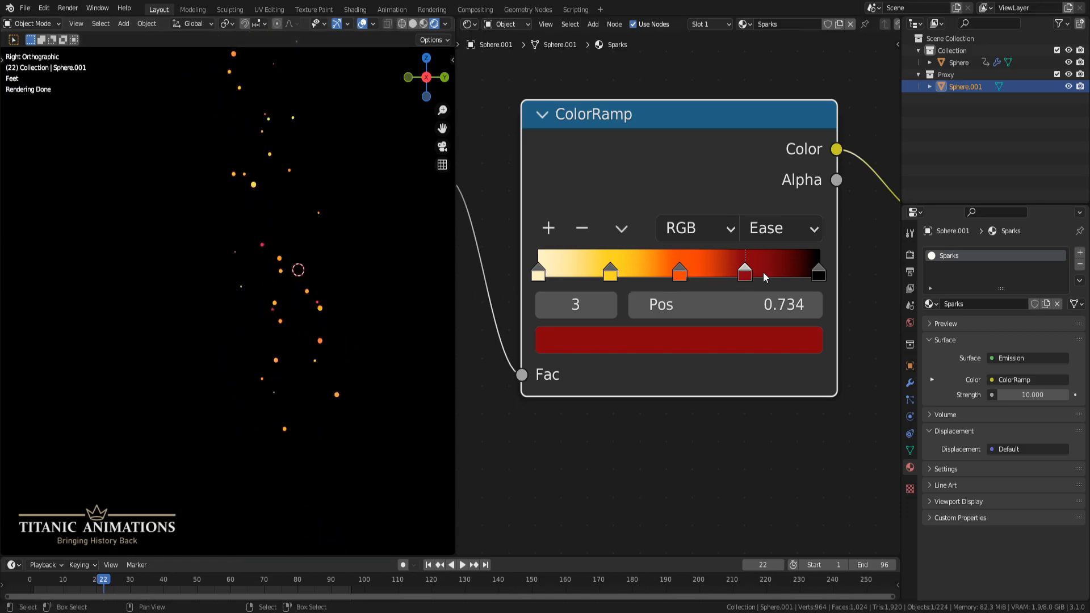
{"action": "middle_click_drag", "start_coordinate": [354, 446], "coordinate": [264, 261], "text": "shift"}
- Switch the viewport to Solid shading, play the animation and select the moving emitter sphere
{"action": "scroll", "coordinate": [247, 345], "scroll_direction": "down", "scroll_amount": 8}
{"action": "key", "text": "z"}
{"action": "scroll", "coordinate": [256, 314], "scroll_direction": "down", "scroll_amount": 8}
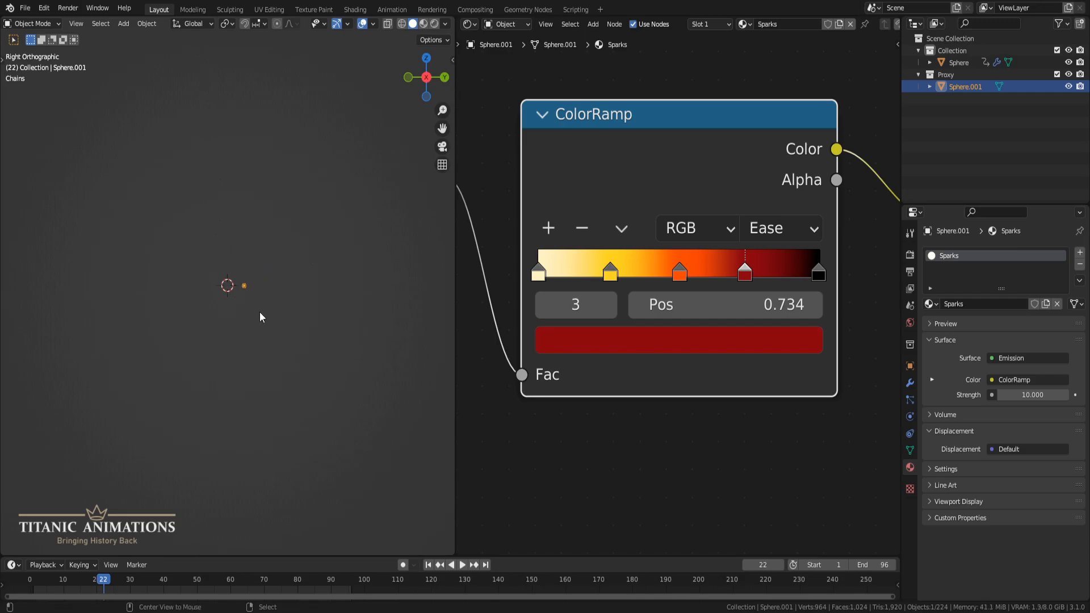
{"action": "key", "text": "space"}
{"action": "left_click", "coordinate": [223, 224]}
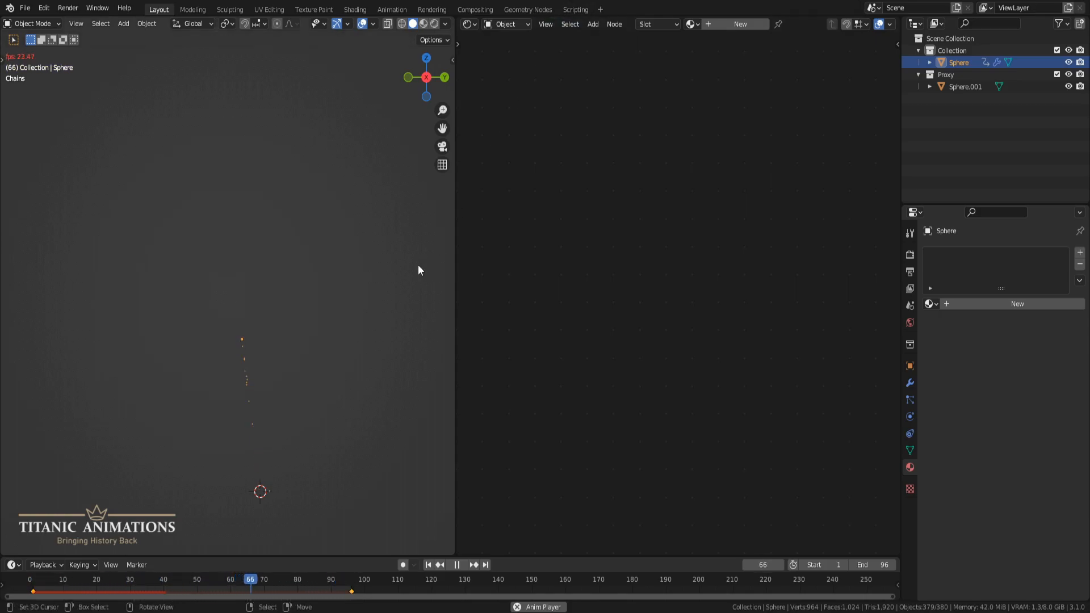
{"action": "key", "text": "space"}
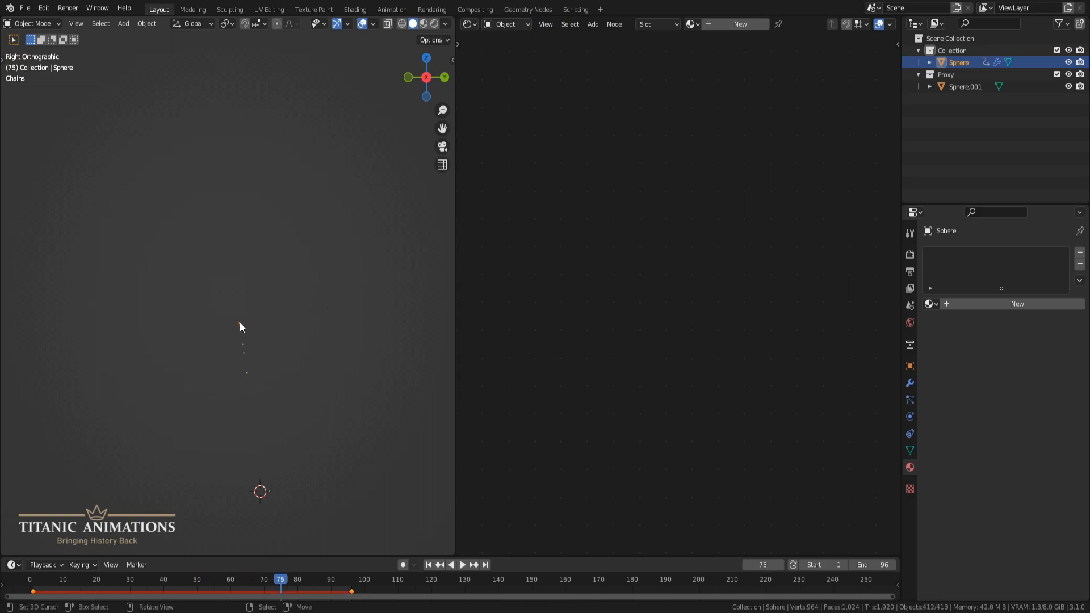
- Go to frame 96 and snap the 3D cursor to the selected emitter sphere
{"action": "left_click", "coordinate": [755, 565]}
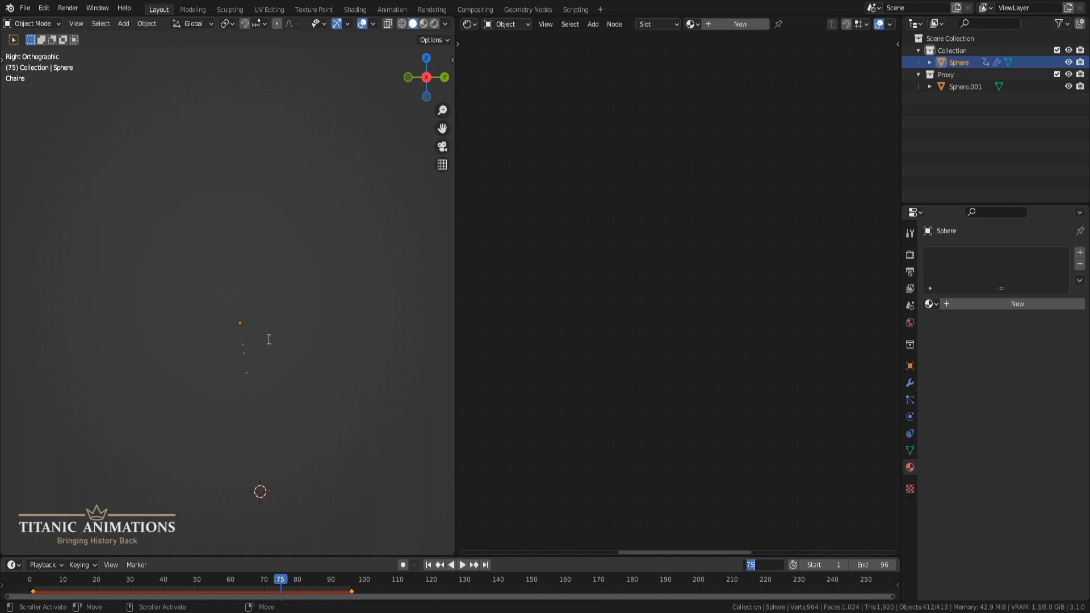
{"action": "type", "text": "96"}
{"action": "key", "text": "Return"}
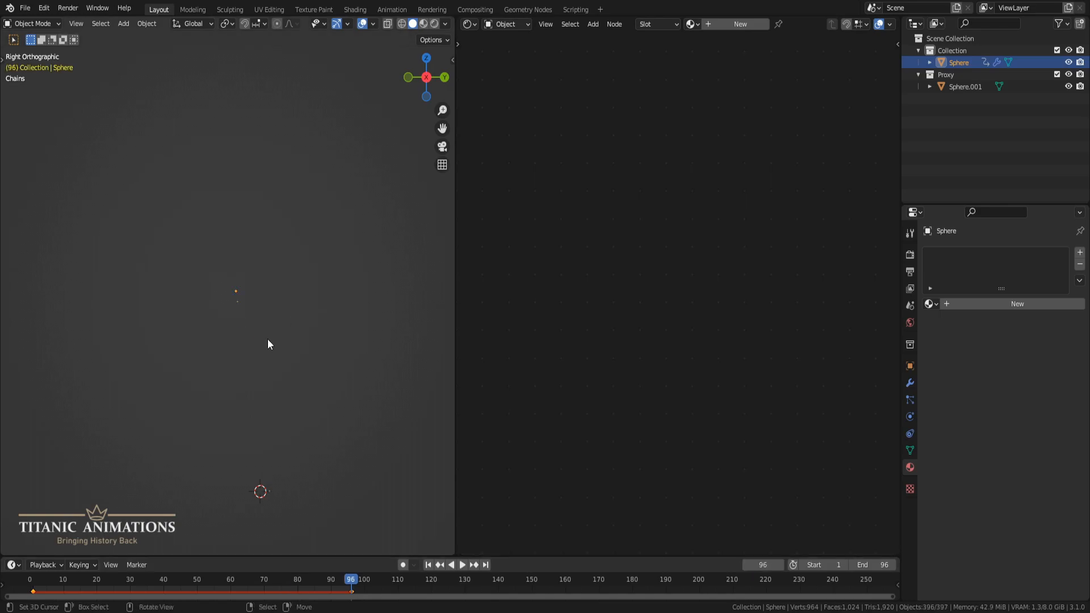
{"action": "scroll", "coordinate": [268, 339], "scroll_direction": "up", "scroll_amount": 6}
{"action": "key", "text": "shift+s"}
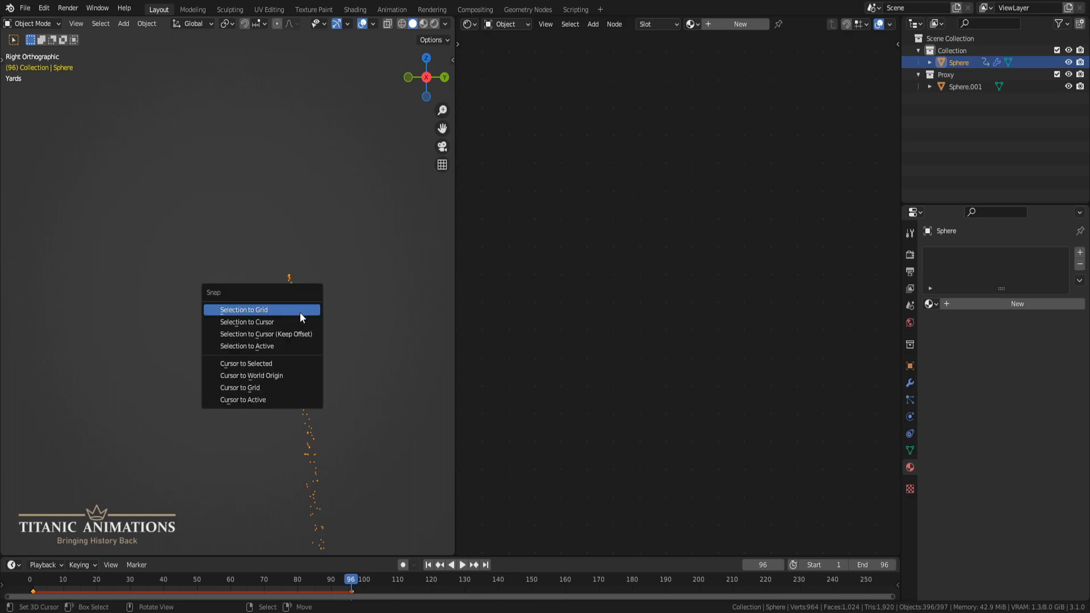
{"action": "left_click", "coordinate": [292, 364]}
{"action": "scroll", "coordinate": [341, 341], "scroll_direction": "up", "scroll_amount": 2}
- Join the shader editor area into the 3D viewport so that the viewport fills the workspace
{"action": "middle_click_drag", "start_coordinate": [181, 328], "coordinate": [155, 338], "text": "shift"}
{"action": "right_click", "coordinate": [457, 313]}
{"action": "left_click", "coordinate": [454, 343]}
{"action": "left_click", "coordinate": [489, 359]}
- Add a UV sphere at the 3D cursor, at the upper end of the spark trail
{"action": "middle_click_drag", "start_coordinate": [652, 296], "coordinate": [625, 380]}
{"action": "scroll", "coordinate": [623, 377], "scroll_direction": "up", "scroll_amount": 5}
{"action": "middle_click_drag", "start_coordinate": [437, 247], "coordinate": [541, 325]}
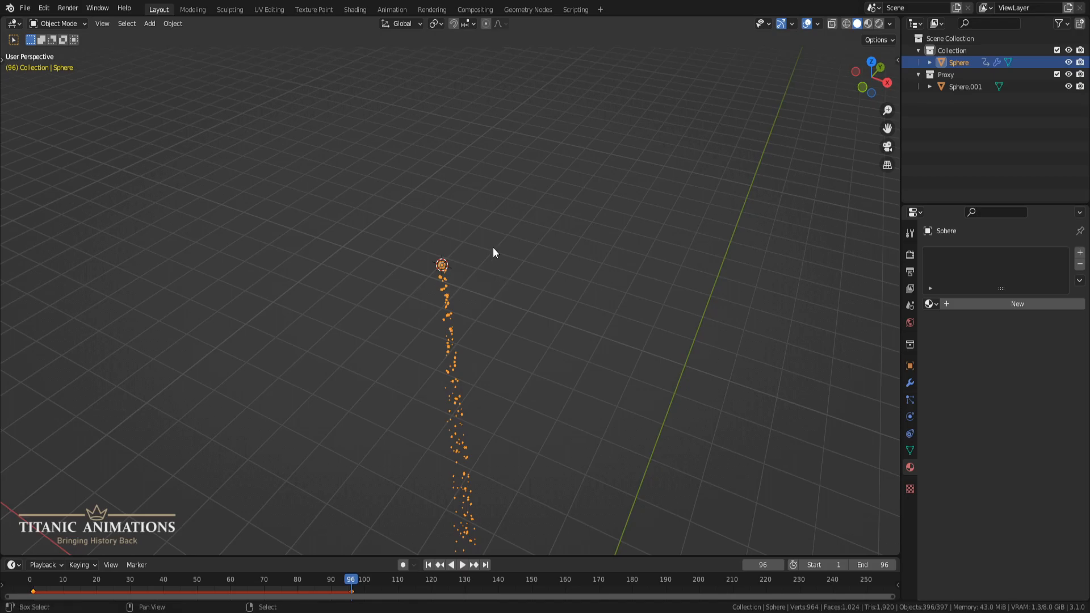
{"action": "key", "text": "shift+a"}
{"action": "mouse_move", "coordinate": [493, 247]}
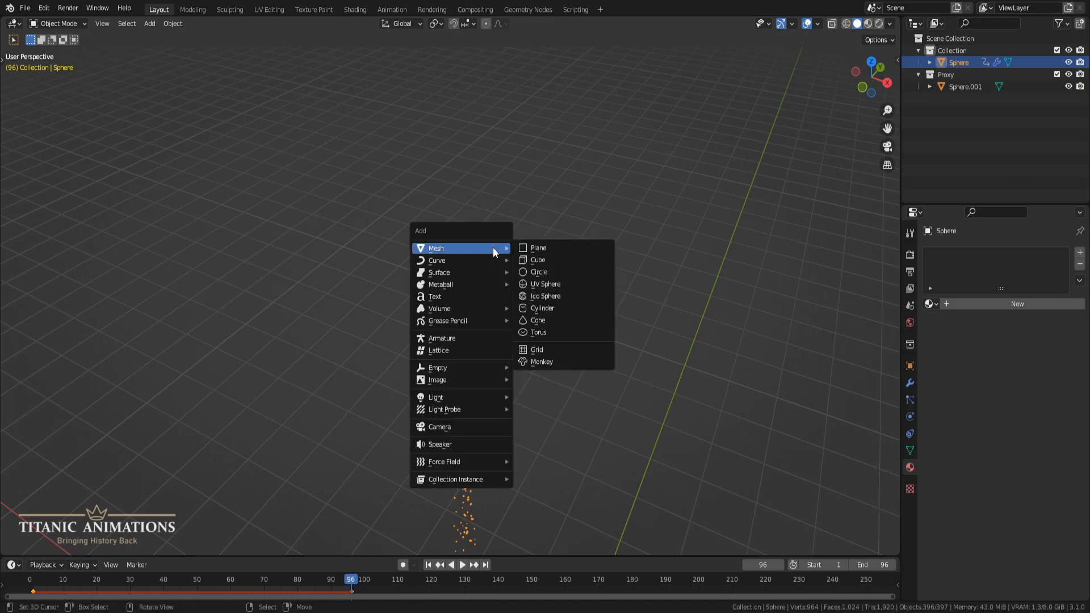
{"action": "left_click", "coordinate": [550, 285]}
{"action": "middle_click_drag", "start_coordinate": [559, 339], "coordinate": [516, 301]}
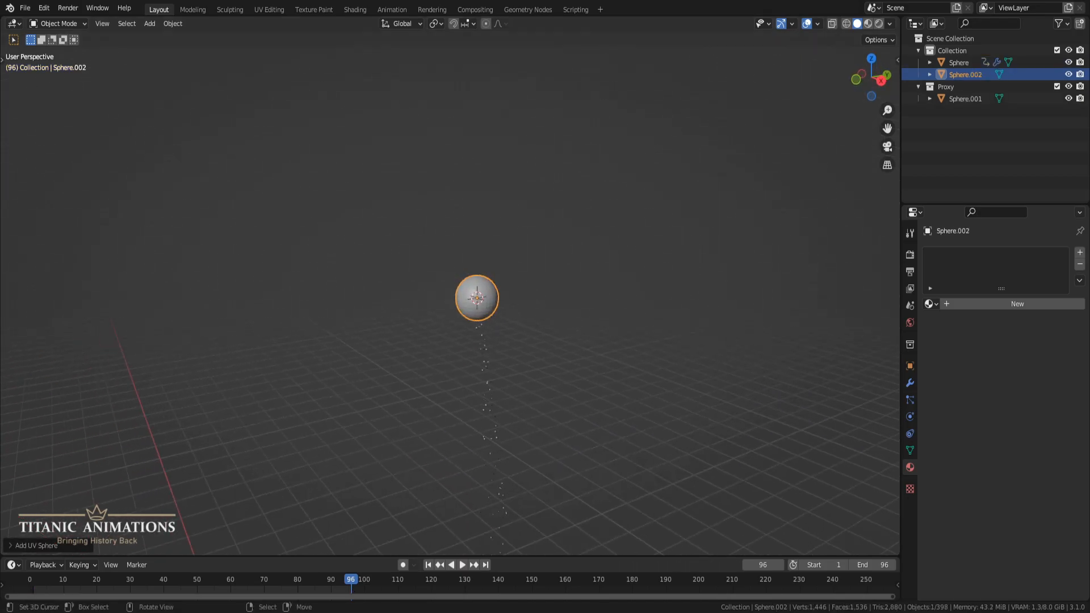
{"action": "scroll", "coordinate": [549, 323], "scroll_direction": "down", "scroll_amount": 3}
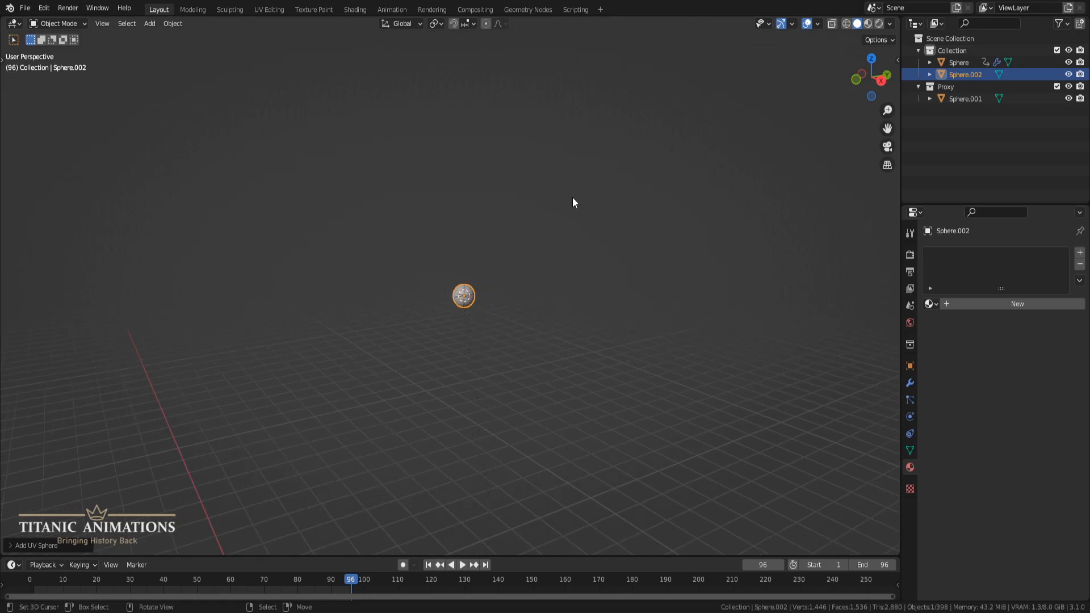
- Set the new sphere's X, Y and Z dimensions to 1 ft and apply its scale
{"action": "key", "text": "n"}
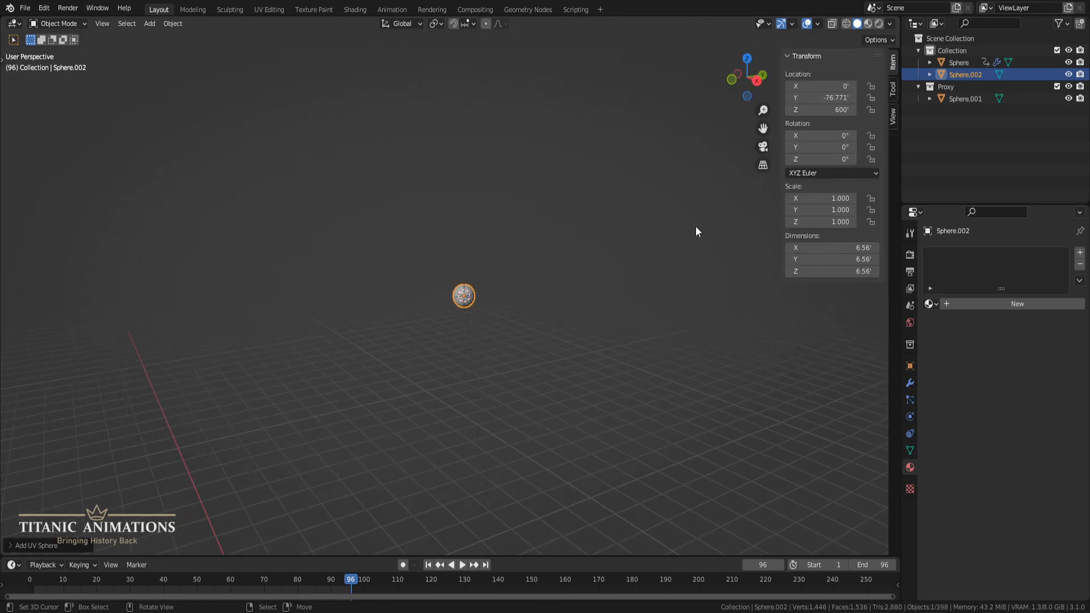
{"action": "left_click", "coordinate": [841, 248]}
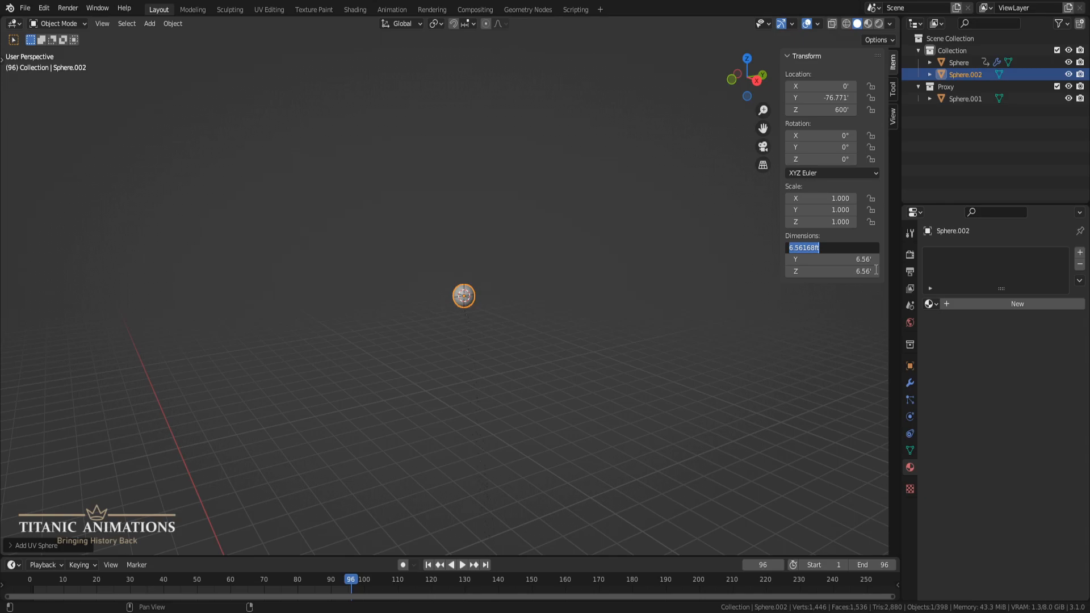
{"action": "type", "text": "1"}
{"action": "key", "text": "Tab"}
{"action": "type", "text": "1"}
{"action": "key", "text": "Tab"}
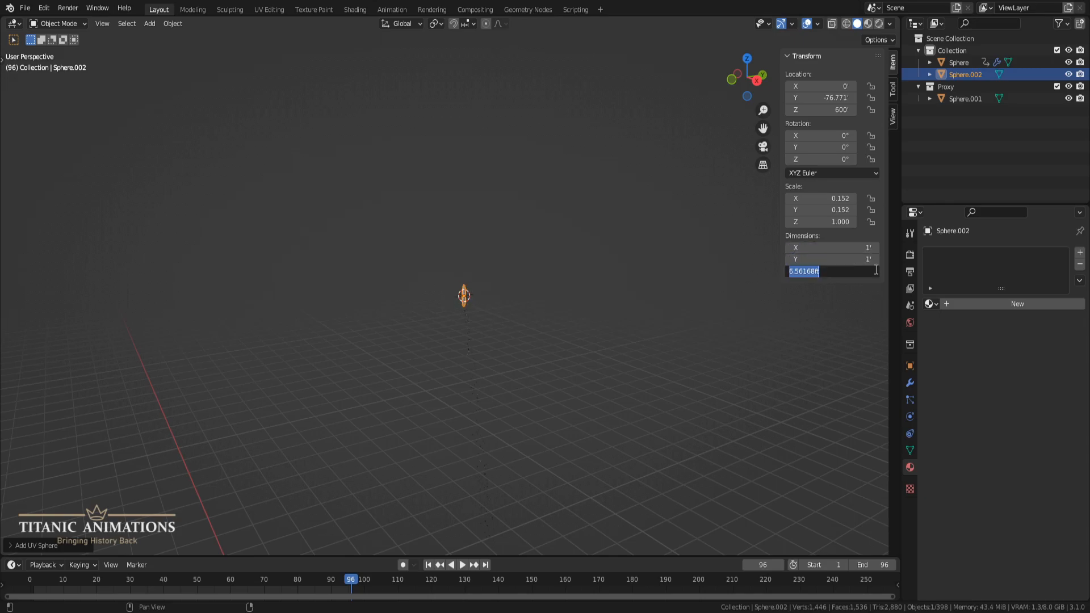
{"action": "type", "text": "1"}
{"action": "key", "text": "Return"}
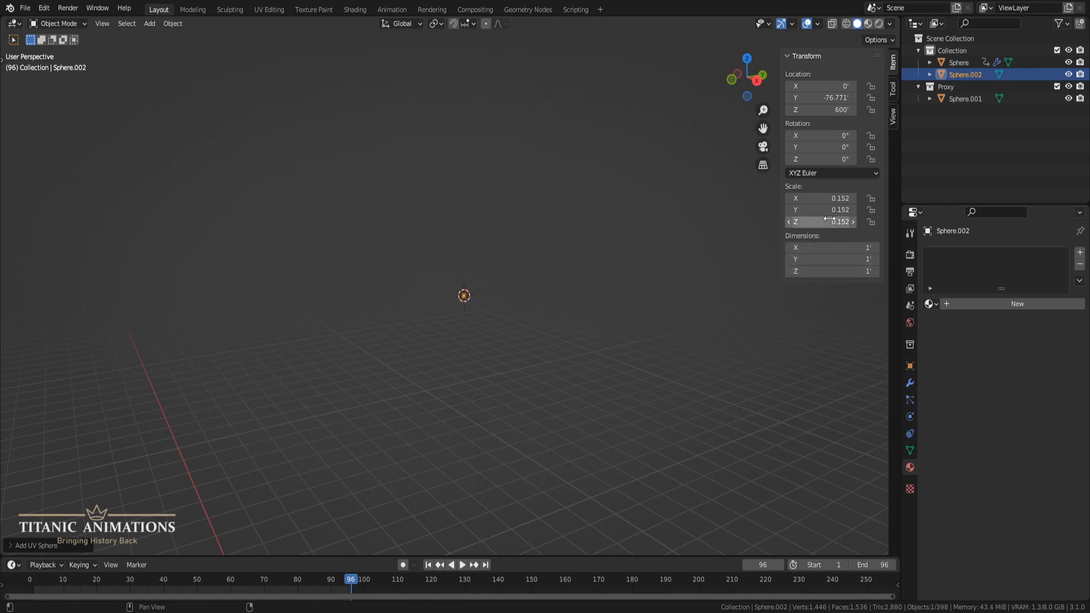
{"action": "key", "text": "ctrl+a"}
{"action": "left_click", "coordinate": [505, 267]}
- Switch to the right orthographic view and add an emitter particle system to the new sphere
{"action": "scroll", "coordinate": [529, 322], "scroll_direction": "up", "scroll_amount": 4}
{"action": "key", "text": "KP_3"}
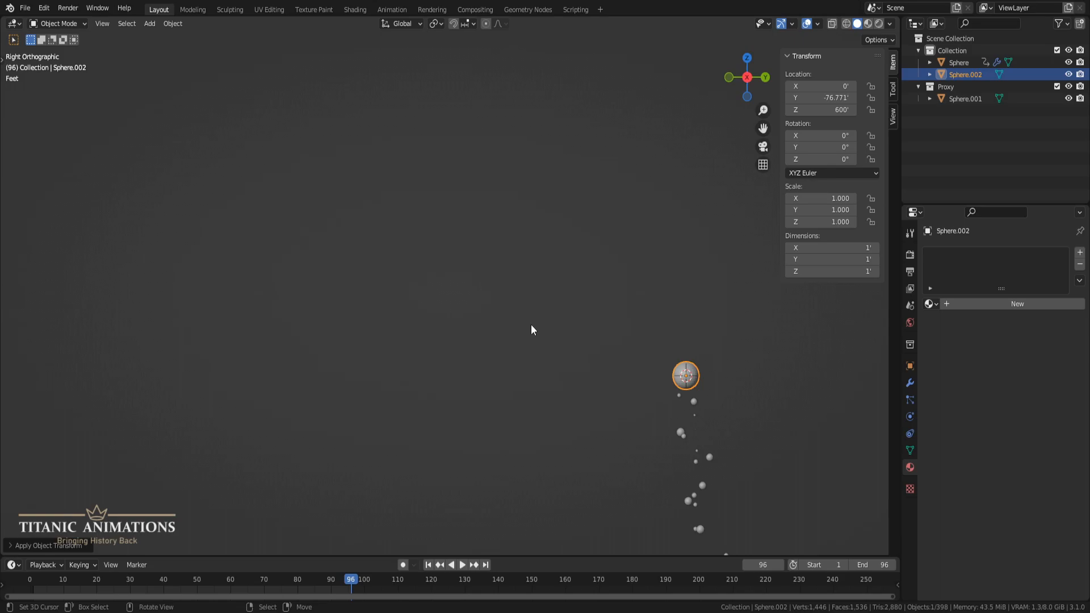
{"action": "middle_click_drag", "start_coordinate": [710, 465], "coordinate": [503, 338], "text": "shift"}
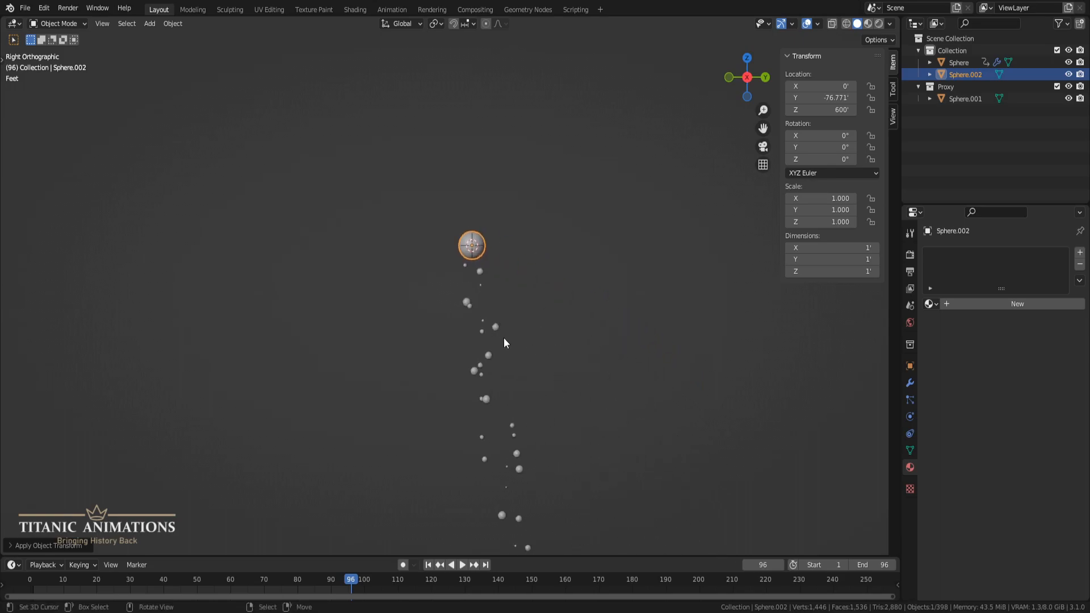
{"action": "scroll", "coordinate": [466, 337], "scroll_direction": "down", "scroll_amount": 5}
{"action": "middle_click_drag", "start_coordinate": [630, 259], "coordinate": [574, 360], "text": "shift"}
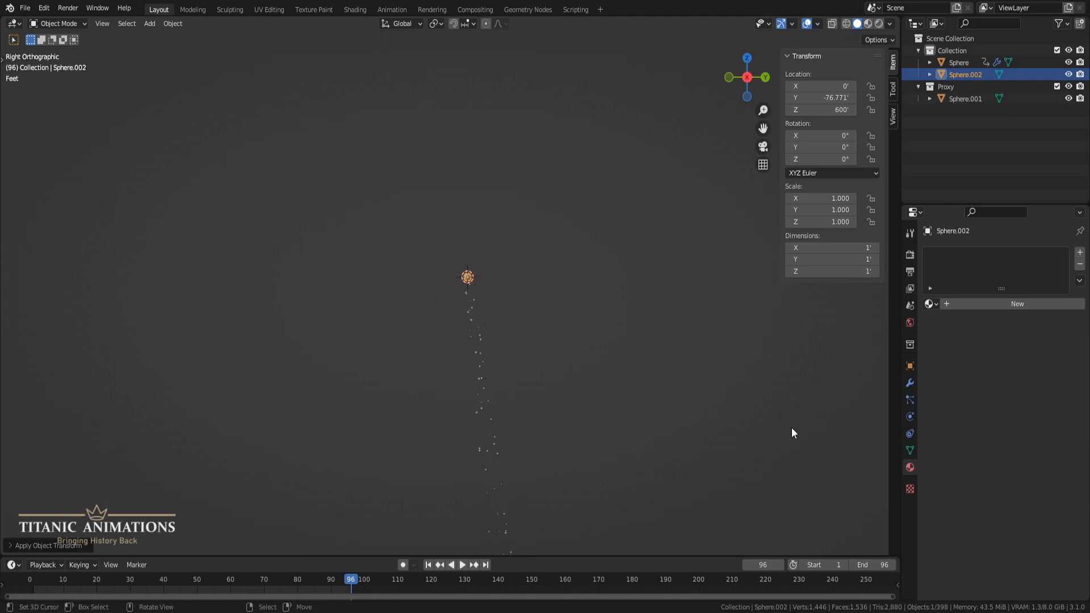
{"action": "left_click", "coordinate": [910, 400]}
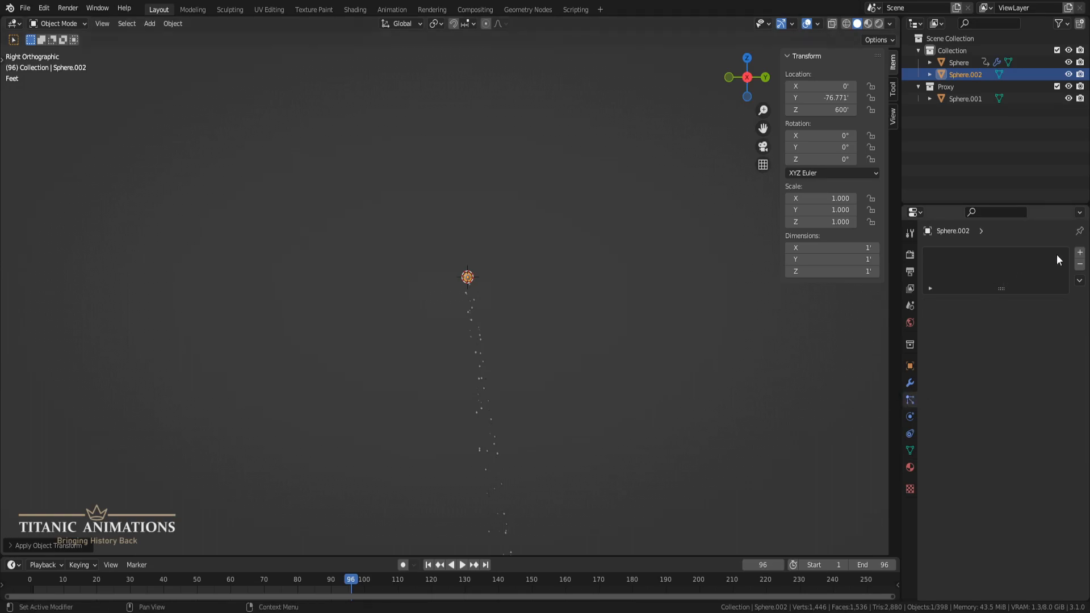
{"action": "left_click", "coordinate": [1080, 252]}
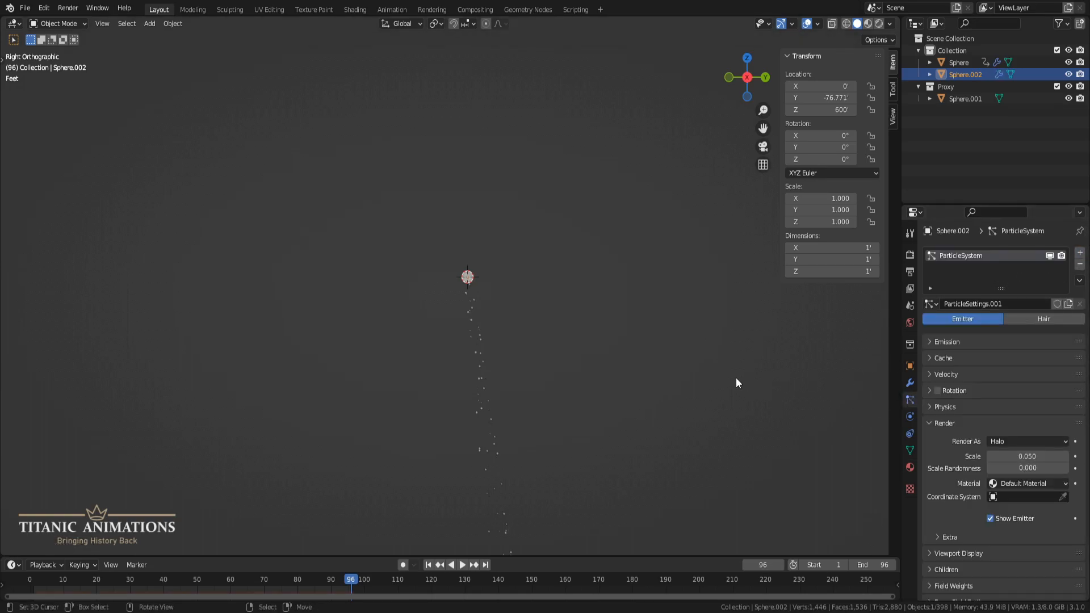
- Play the animation and set the new particle system's emission number to 20
{"action": "key", "text": "space"}
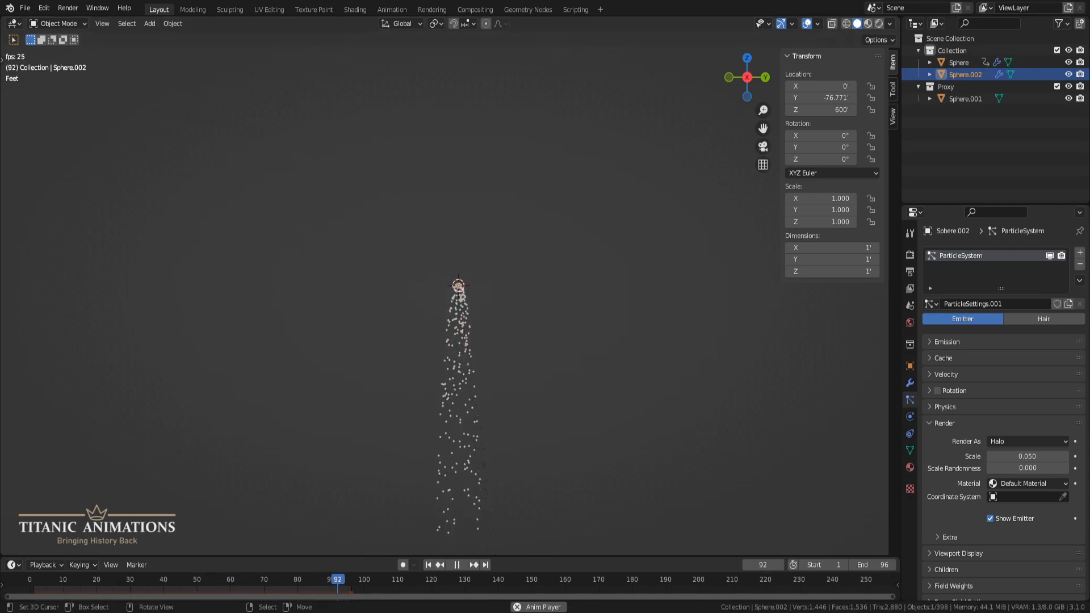
{"action": "left_click", "coordinate": [966, 343]}
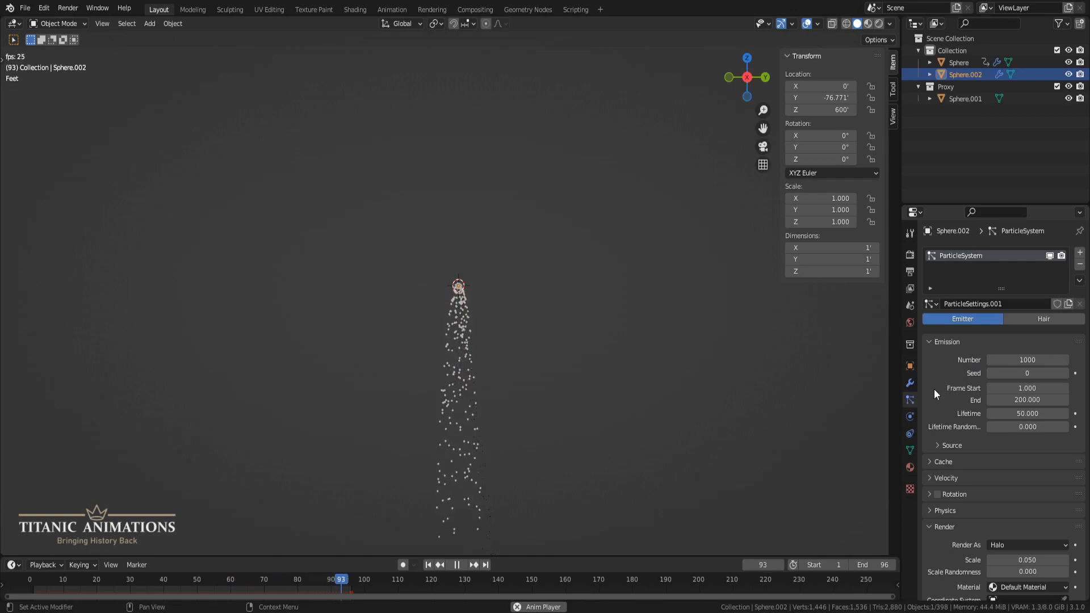
{"action": "left_click", "coordinate": [1013, 362]}
{"action": "type", "text": "20"}
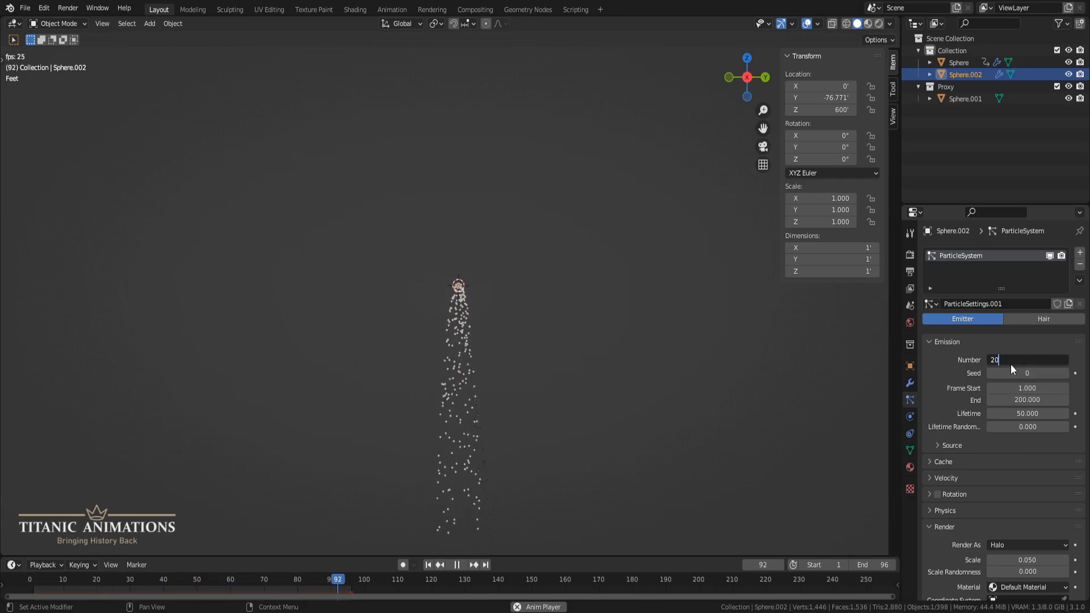
{"action": "key", "text": "Return"}
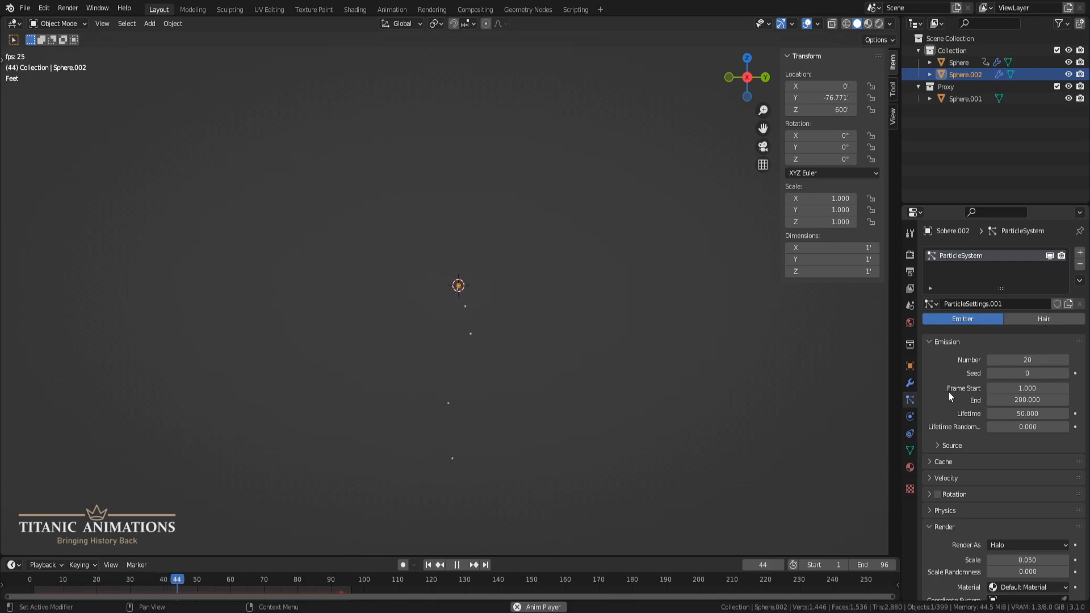
- Set the animation's frame range to start at 96 and end at 120
{"action": "left_click", "coordinate": [878, 565]}
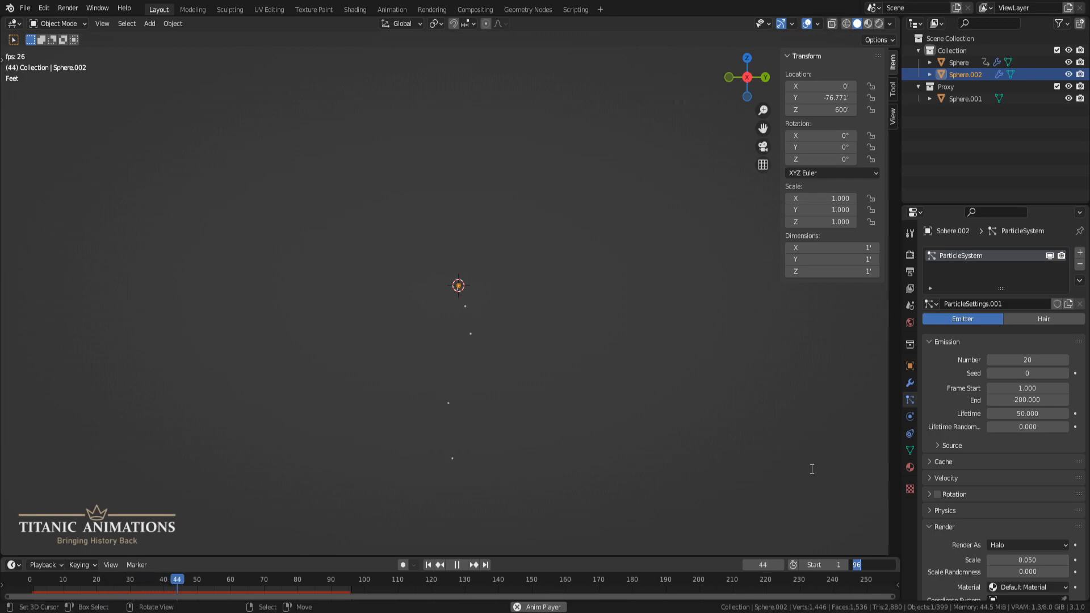
{"action": "type", "text": "120"}
{"action": "key", "text": "Return"}
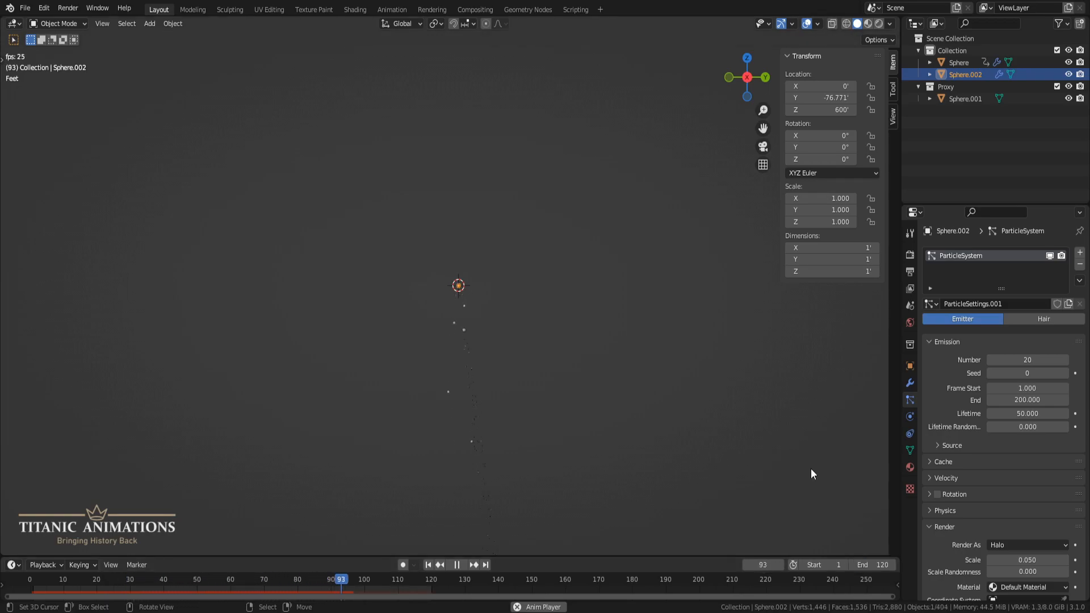
{"action": "left_click", "coordinate": [829, 559]}
{"action": "type", "text": "96"}
{"action": "key", "text": "Return"}
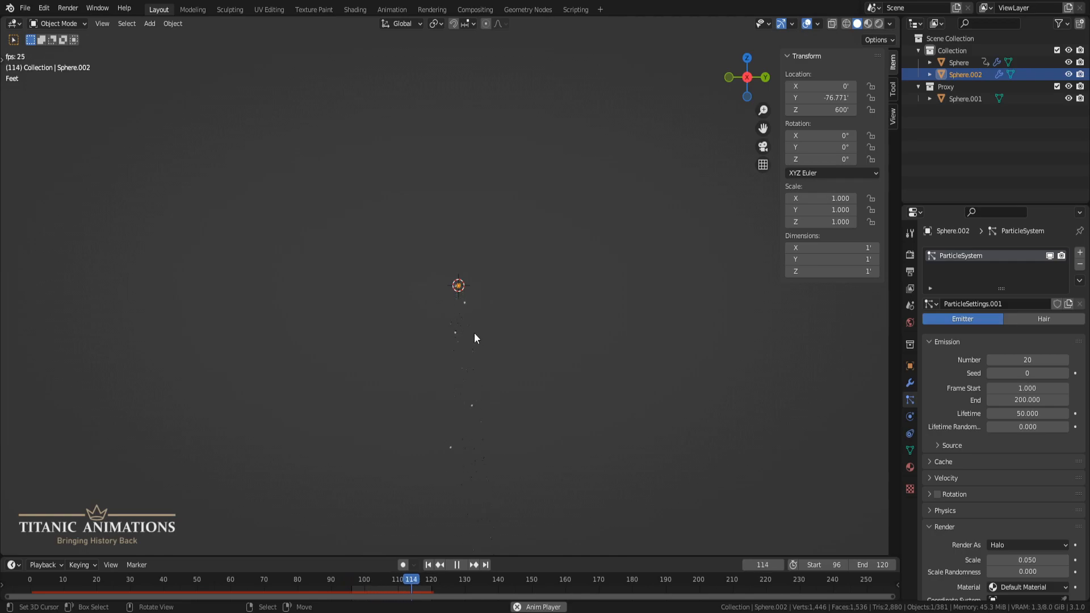
- Set both the start and end frames of the new sphere's particle emission to 96
{"action": "left_click", "coordinate": [1003, 389]}
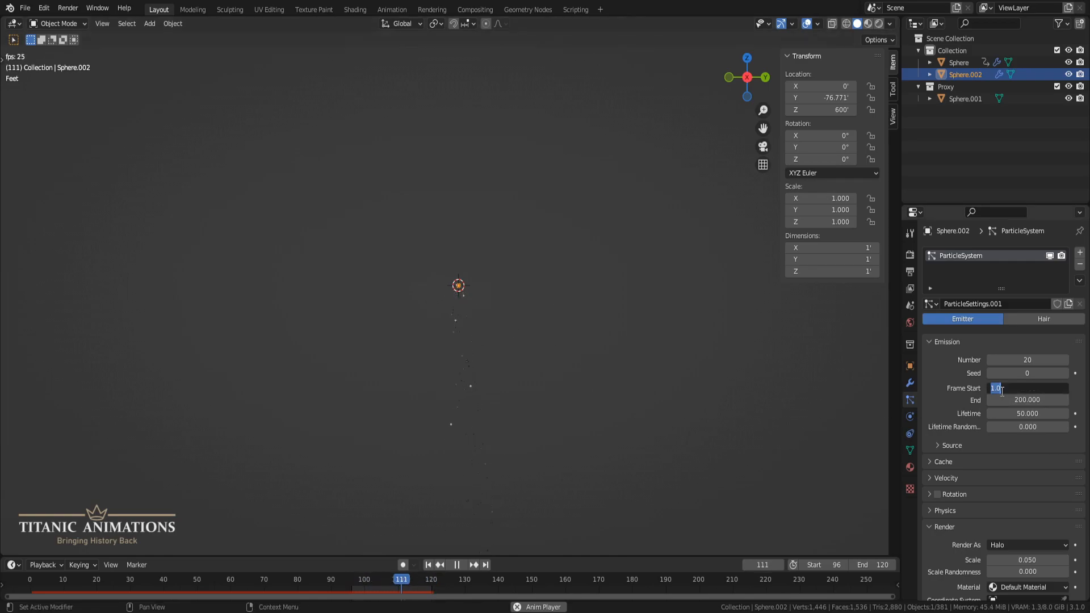
{"action": "type", "text": "96"}
{"action": "key", "text": "Tab"}
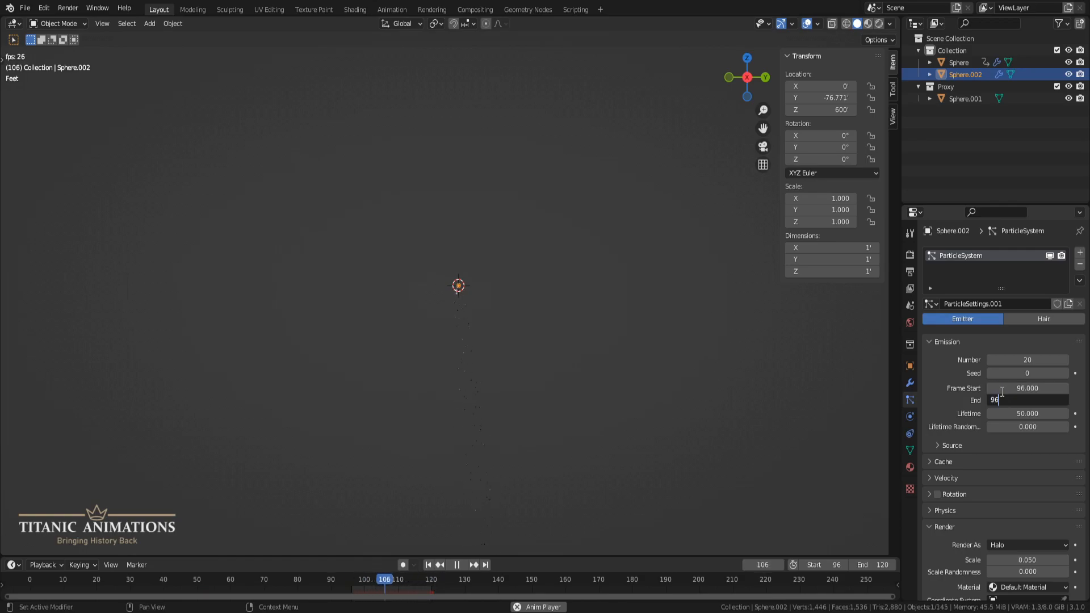
{"action": "type", "text": "96"}
{"action": "key", "text": "Return"}
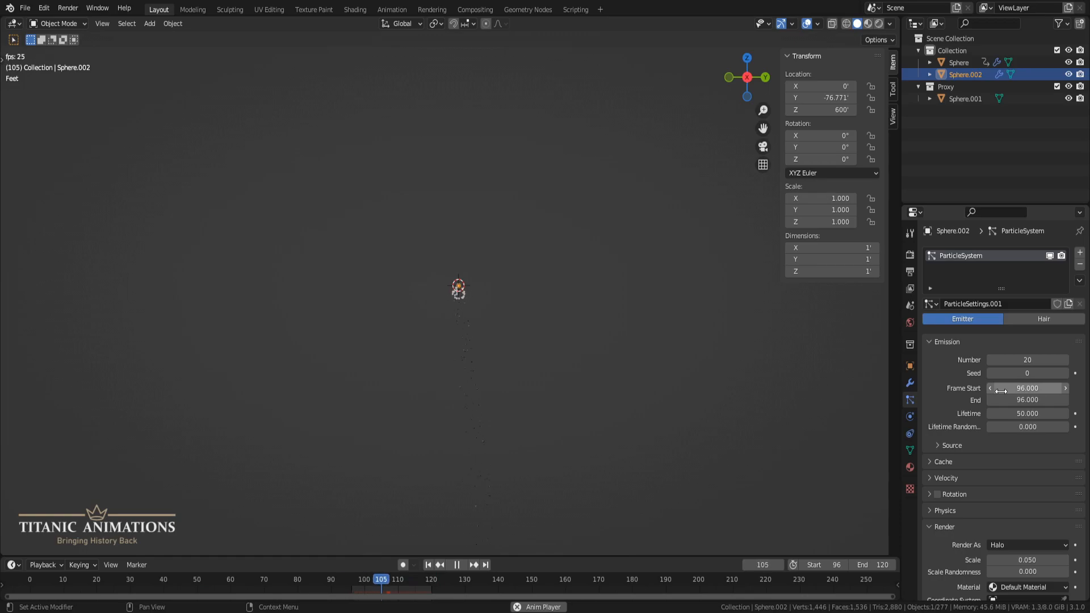
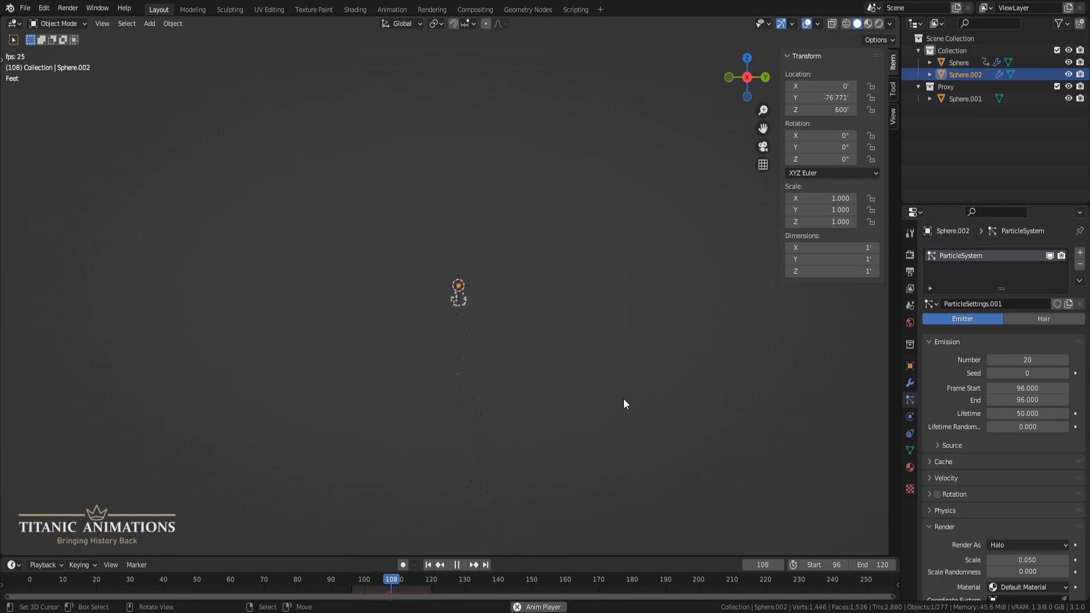
- Set the burst particles' lifetime to 150 and their lifetime randomness to 0.5
{"action": "left_click", "coordinate": [1010, 412]}
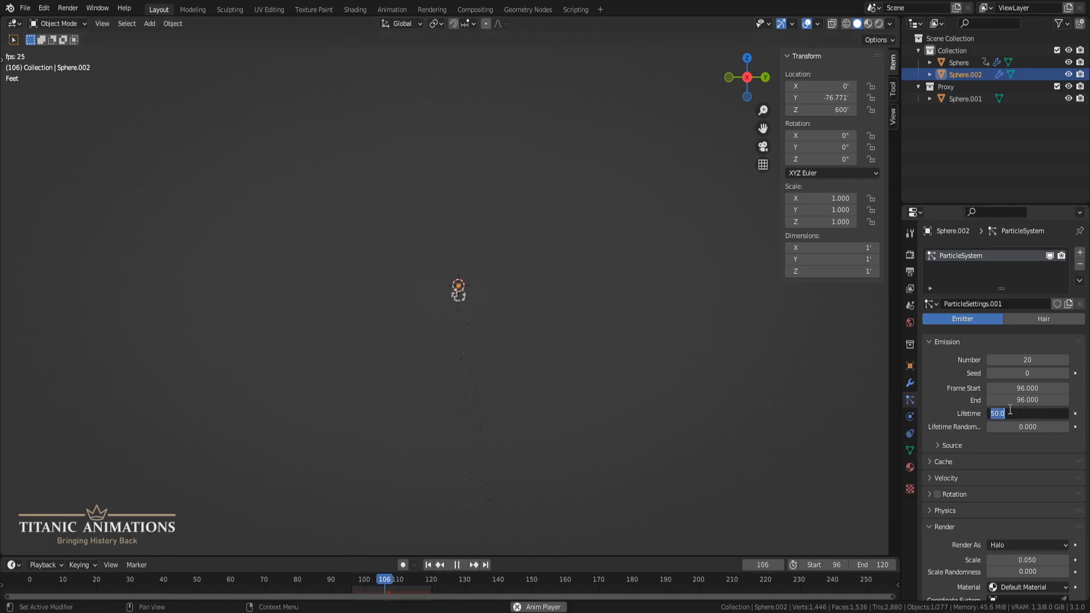
{"action": "type", "text": "1"}
{"action": "key", "text": "Return"}
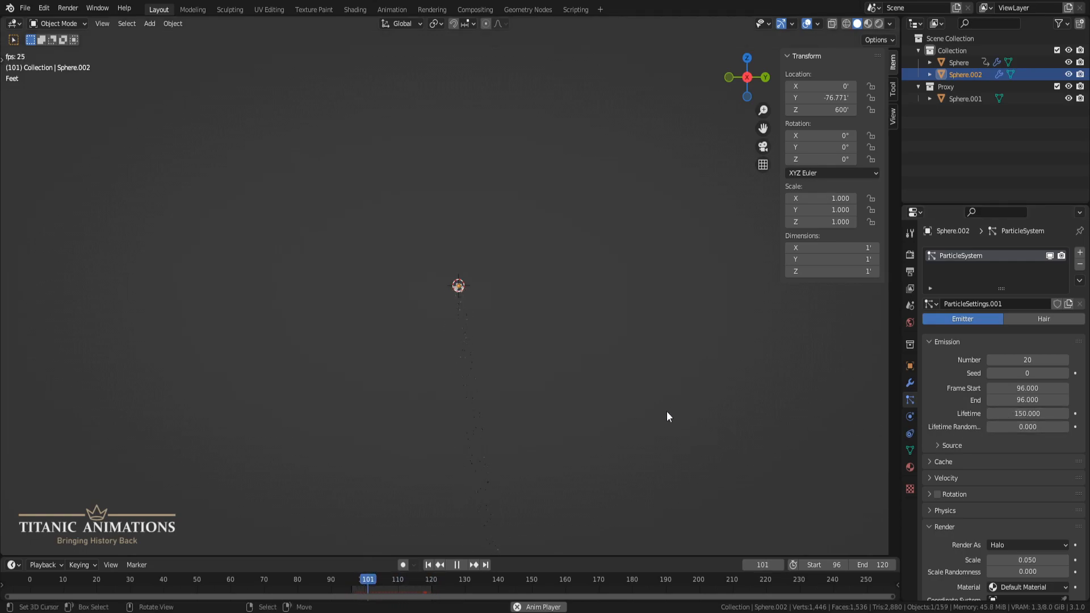
{"action": "left_click", "coordinate": [1019, 423]}
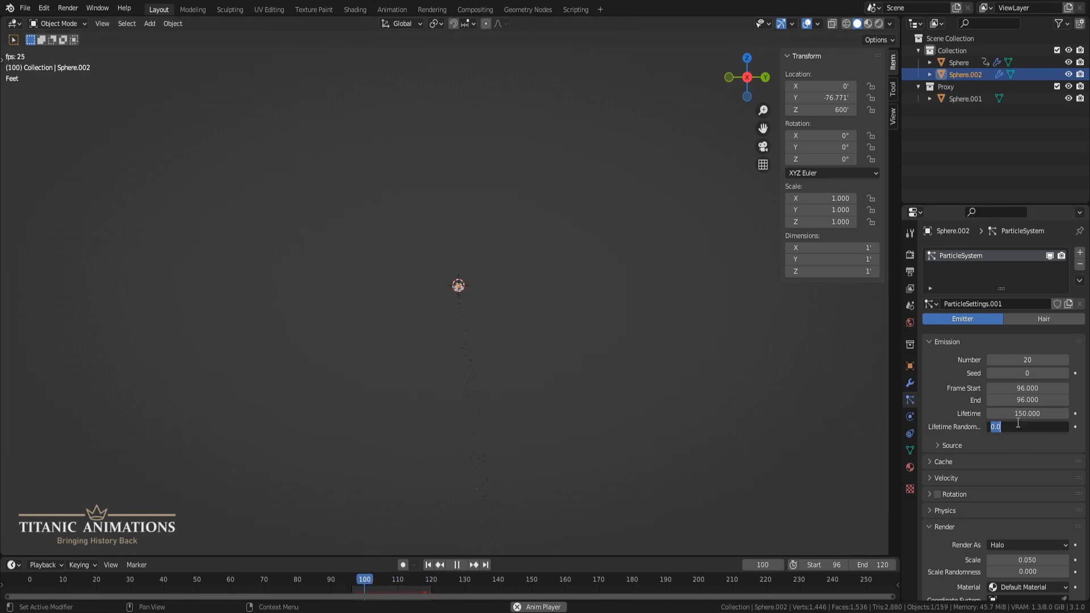
{"action": "type", "text": ".5"}
{"action": "key", "text": "Return"}
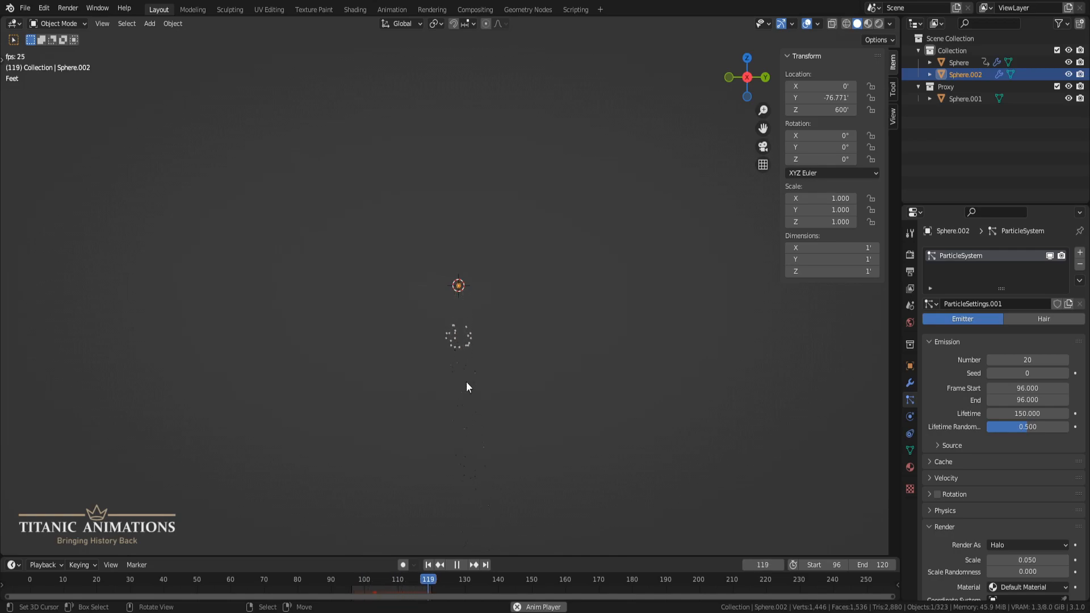
- Extend the animation's end frame to 240 and watch the particles fall from the new sphere
{"action": "double_click", "coordinate": [868, 565]}
{"action": "type", "text": "240"}
{"action": "key", "text": "Return"}
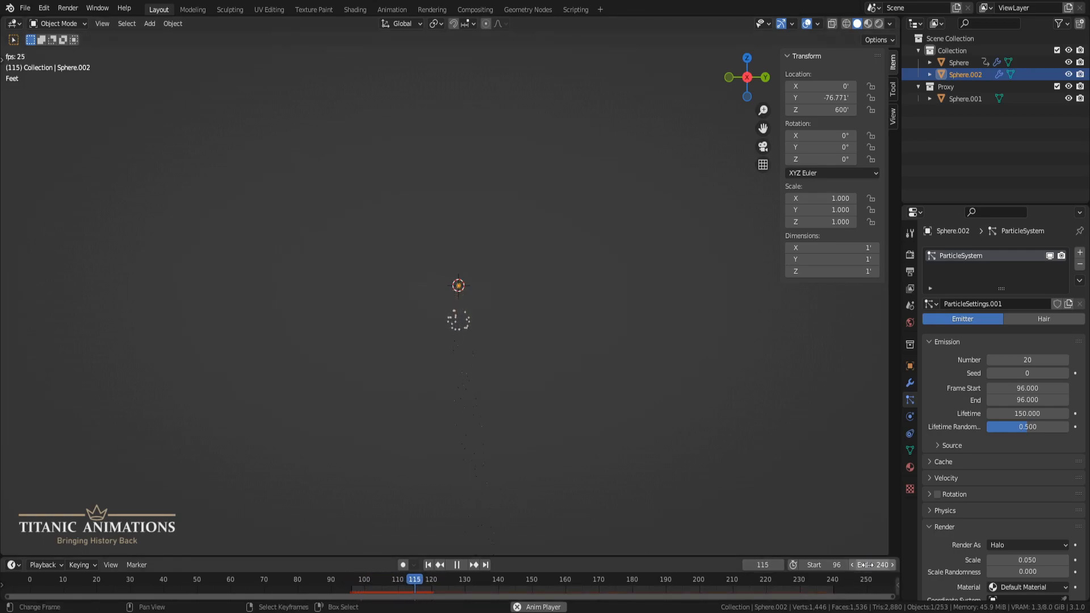
{"action": "scroll", "coordinate": [690, 445], "scroll_direction": "down", "scroll_amount": 2}
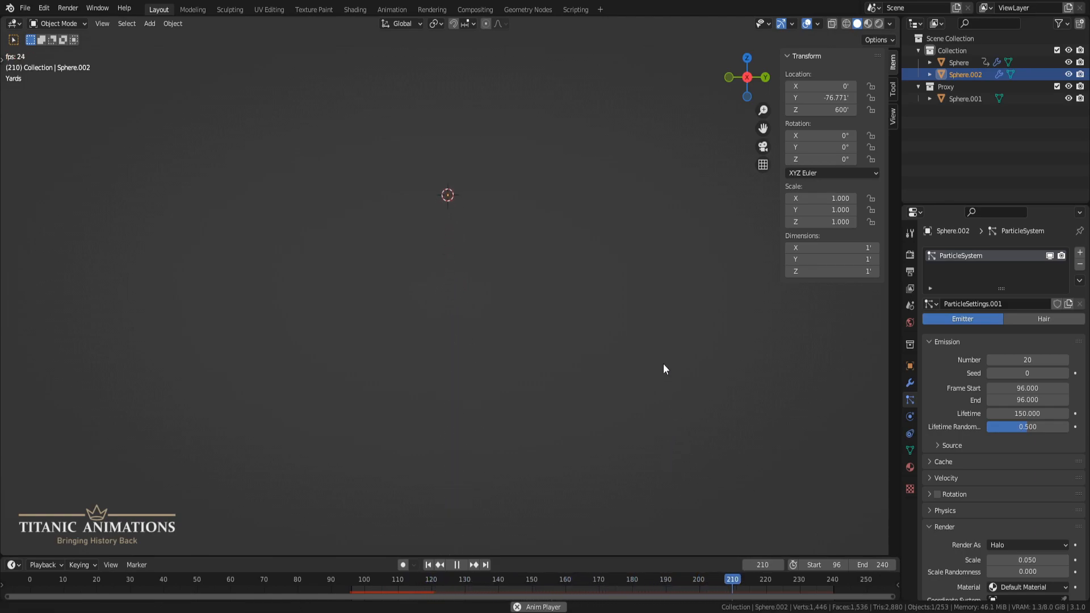
{"action": "scroll", "coordinate": [587, 380], "scroll_direction": "up", "scroll_amount": 2}
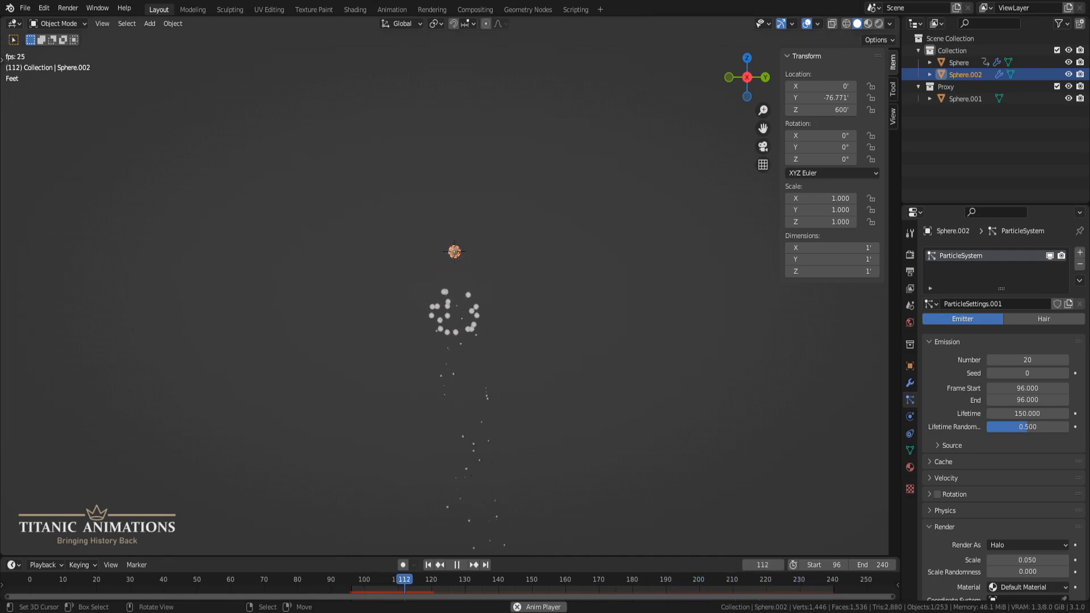
- Set the burst particles' normal velocity to 100 ft/s
{"action": "scroll", "coordinate": [1002, 398], "scroll_direction": "down", "scroll_amount": 3}
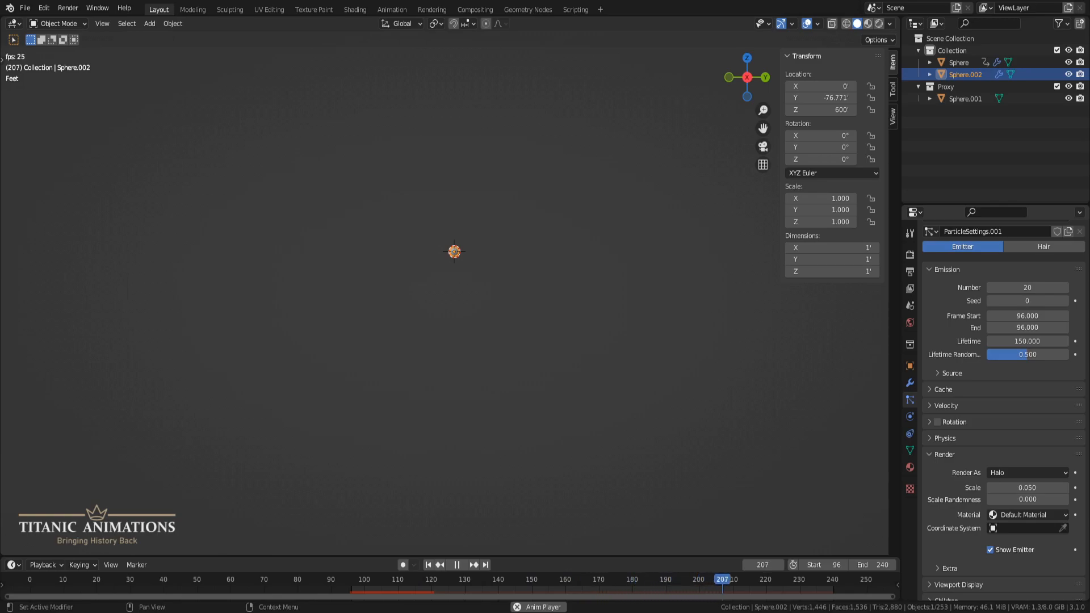
{"action": "left_click", "coordinate": [949, 408]}
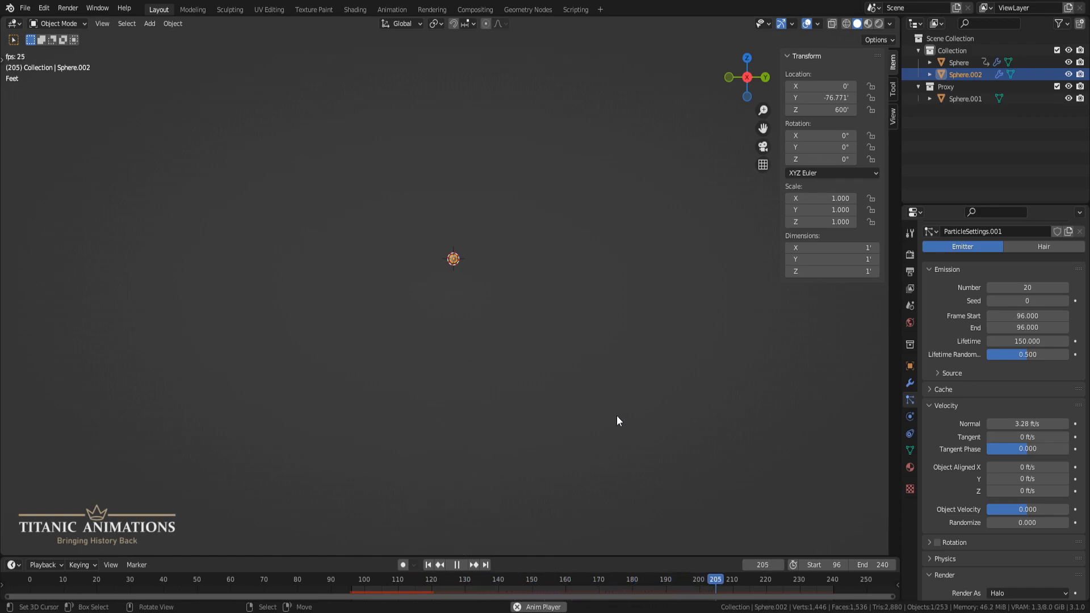
{"action": "scroll", "coordinate": [970, 431], "scroll_direction": "down", "scroll_amount": 3}
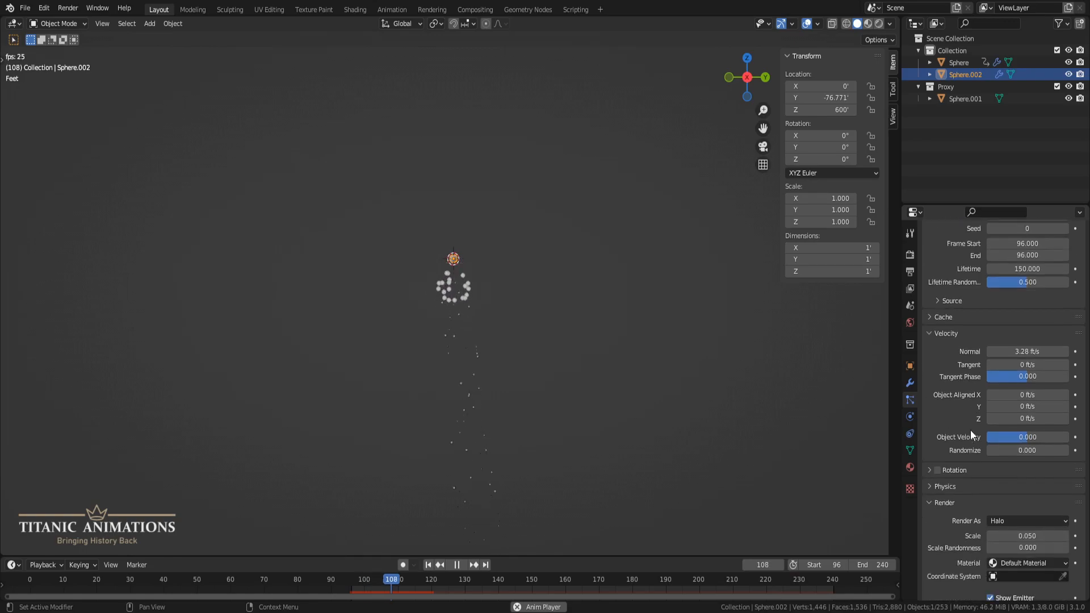
{"action": "left_click", "coordinate": [1018, 352]}
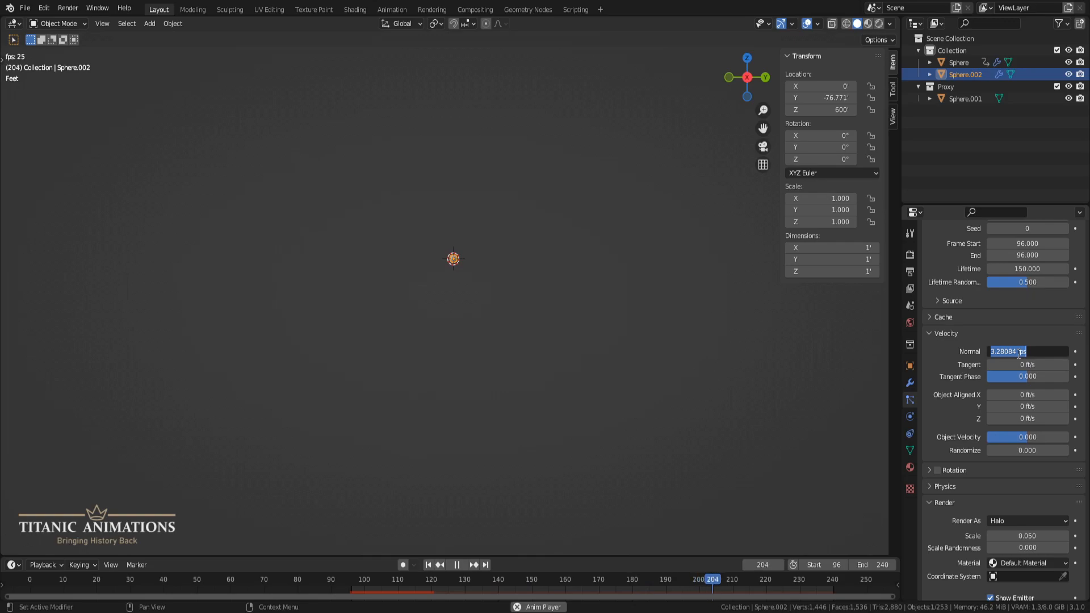
{"action": "type", "text": "100"}
{"action": "key", "text": "Return"}
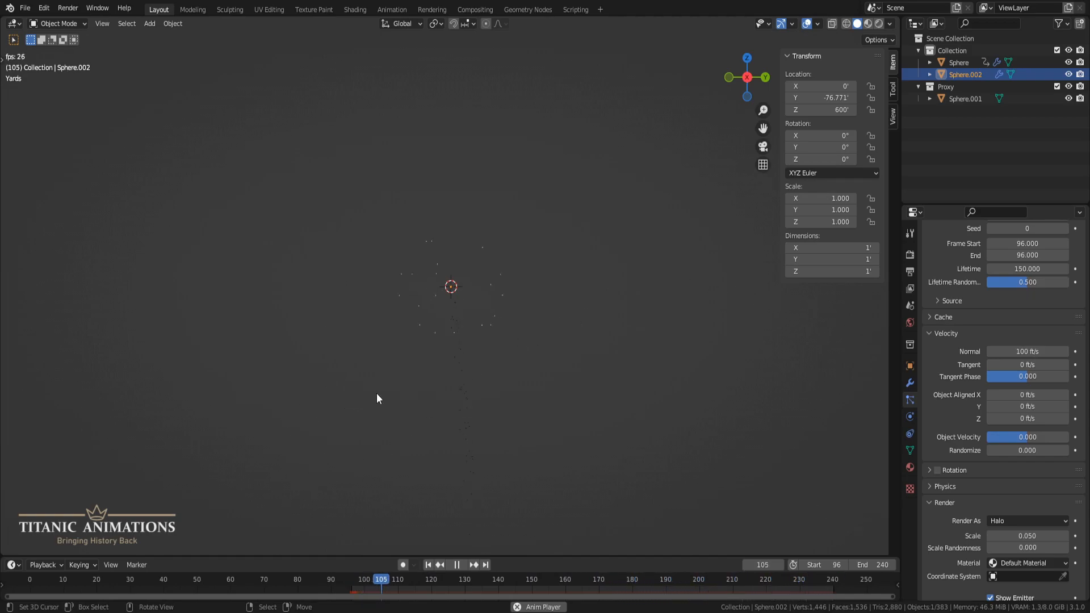
- Pause the animation just after the burst, resume playback, and examine how the particles spread around the emitter sphere
{"action": "key", "text": "space"}
{"action": "key", "text": "b"}
{"action": "left_click_drag", "start_coordinate": [419, 246], "coordinate": [441, 297]}
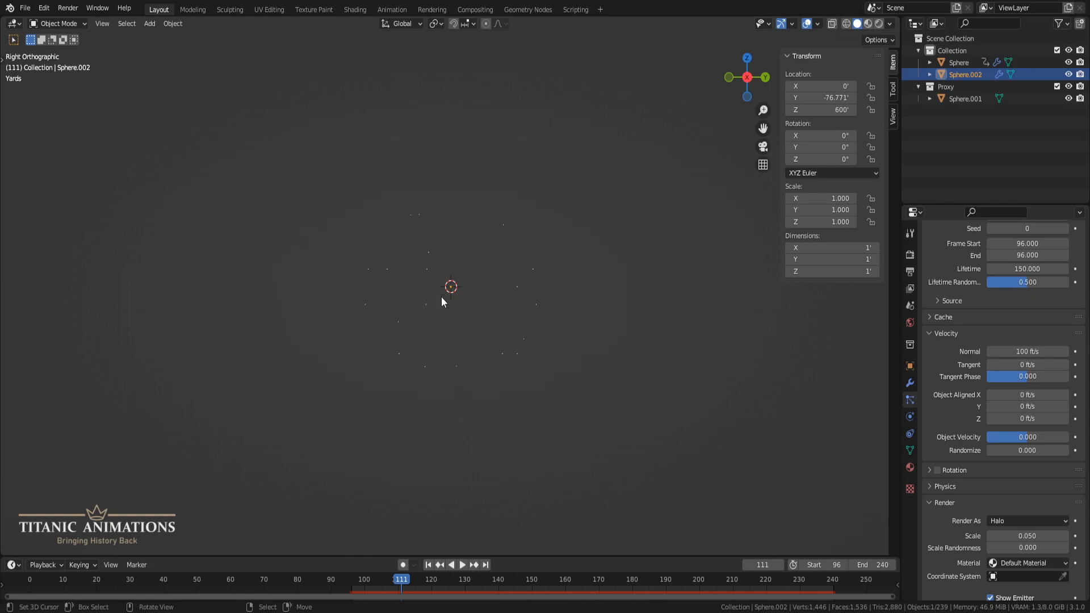
{"action": "key", "text": "space"}
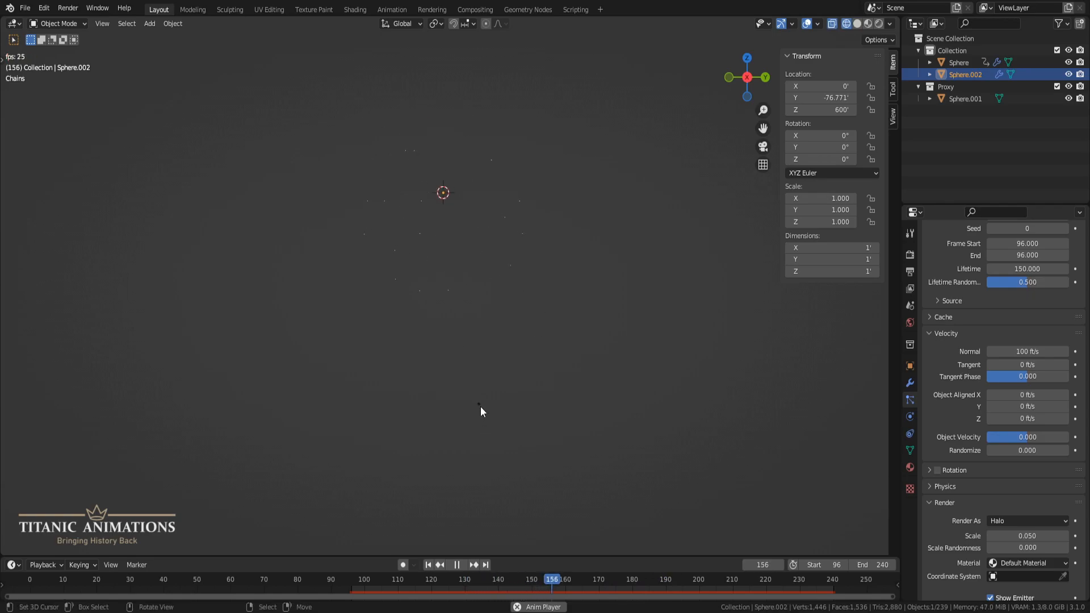
{"action": "scroll", "coordinate": [504, 403], "scroll_direction": "up", "scroll_amount": 4}
{"action": "scroll", "coordinate": [515, 392], "scroll_direction": "down", "scroll_amount": 6}
{"action": "middle_click_drag", "start_coordinate": [529, 423], "coordinate": [534, 439], "text": "shift"}
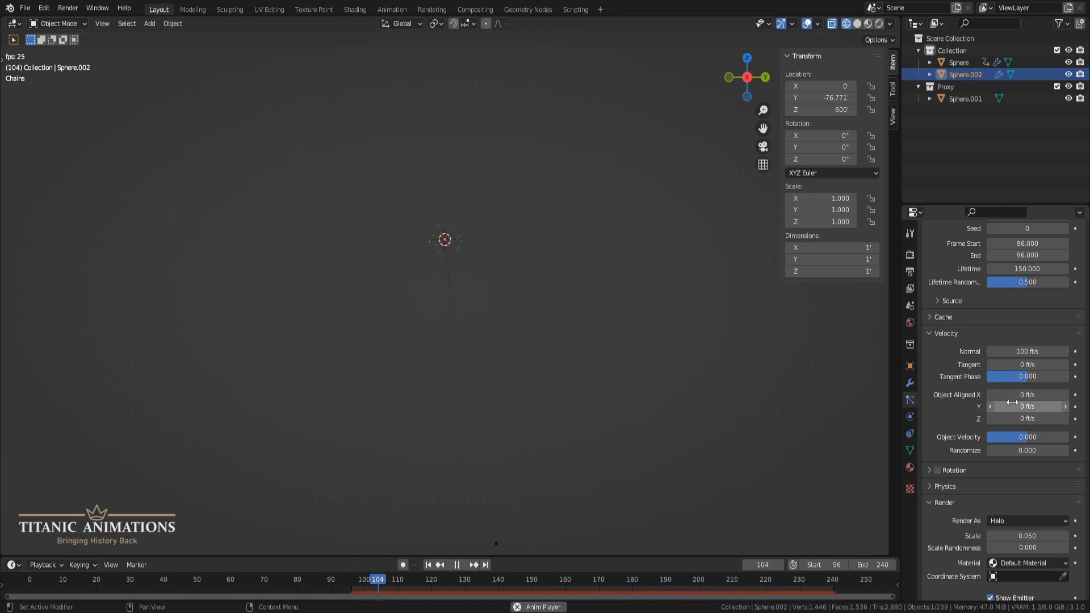
- Set the velocity randomization of the burst particles to 1
{"action": "left_click", "coordinate": [1015, 454]}
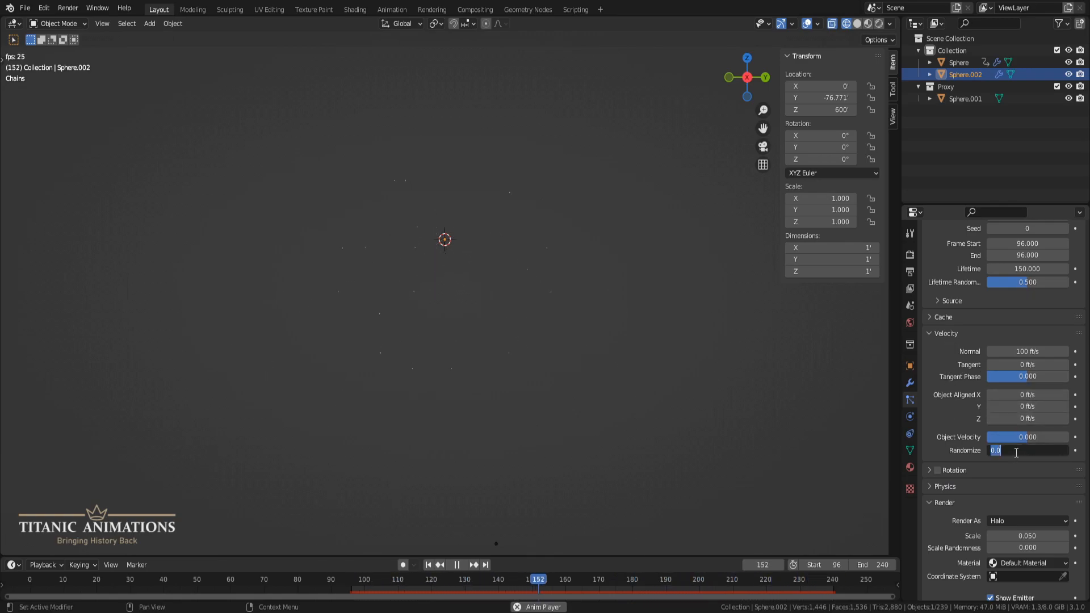
{"action": "type", "text": "1"}
{"action": "key", "text": "Return"}
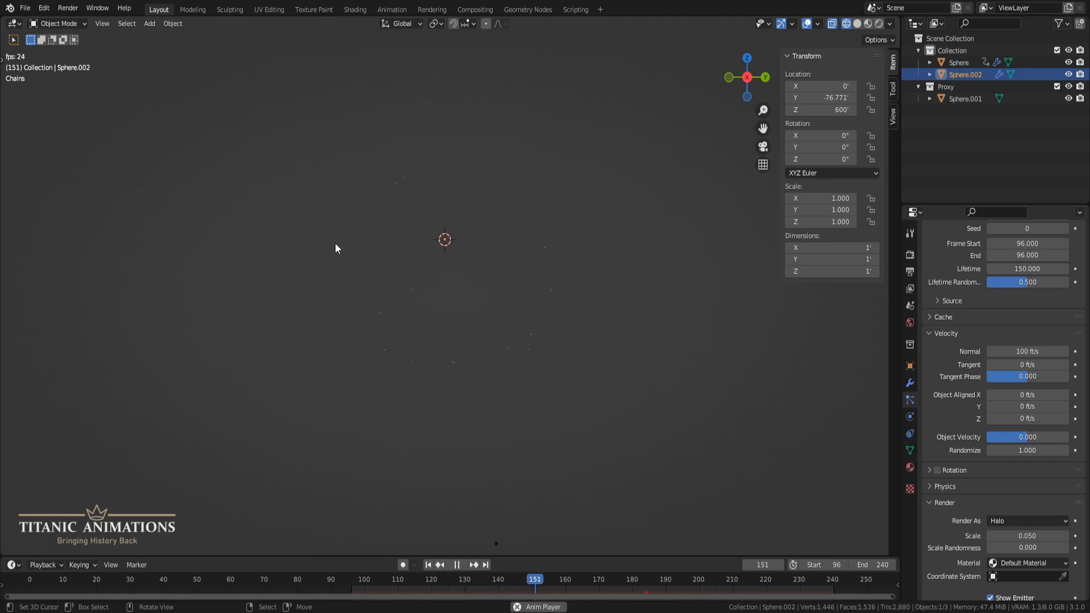
{"action": "left_click", "coordinate": [947, 334]}
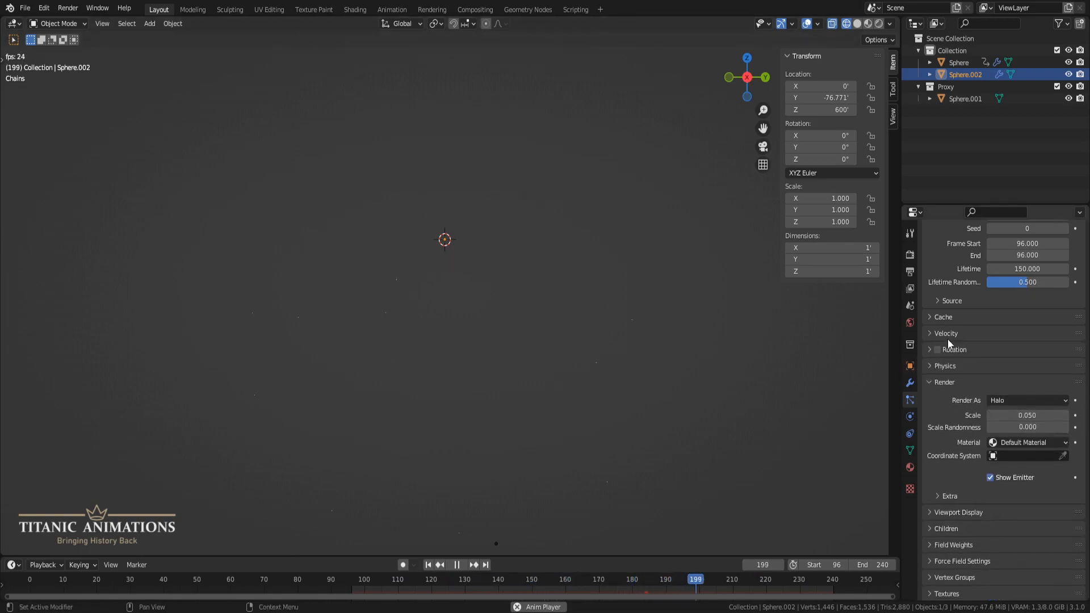
- Set the Brownian force in the burst particles' physics to 0.59
{"action": "left_click", "coordinate": [945, 366]}
{"action": "scroll", "coordinate": [946, 373], "scroll_direction": "down", "scroll_amount": 1}
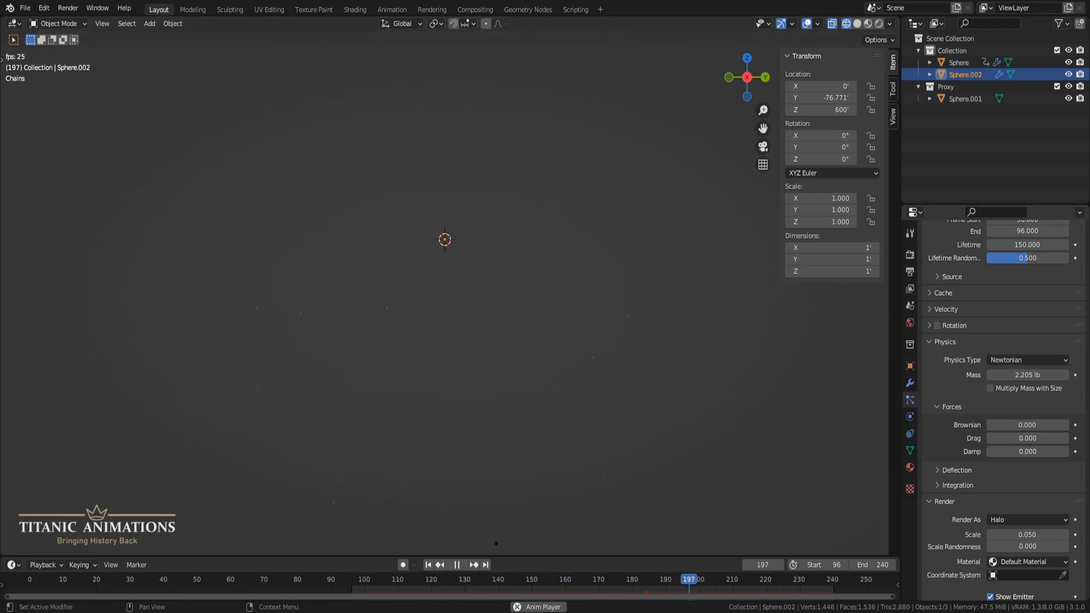
{"action": "scroll", "coordinate": [1005, 409], "scroll_direction": "down", "scroll_amount": 2}
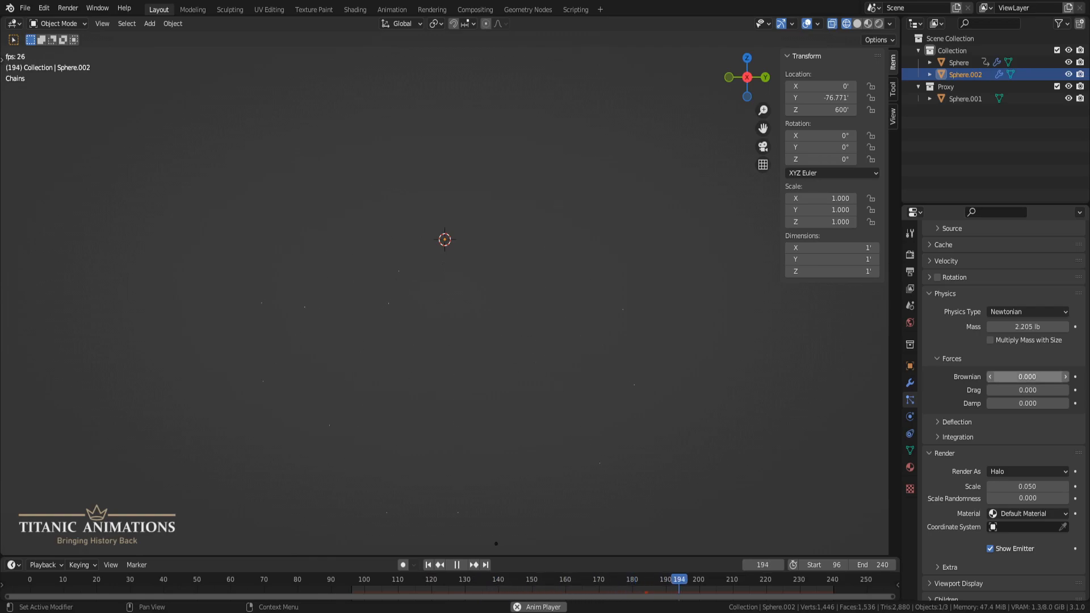
{"action": "left_click", "coordinate": [1005, 377]}
{"action": "type", "text": ".59"}
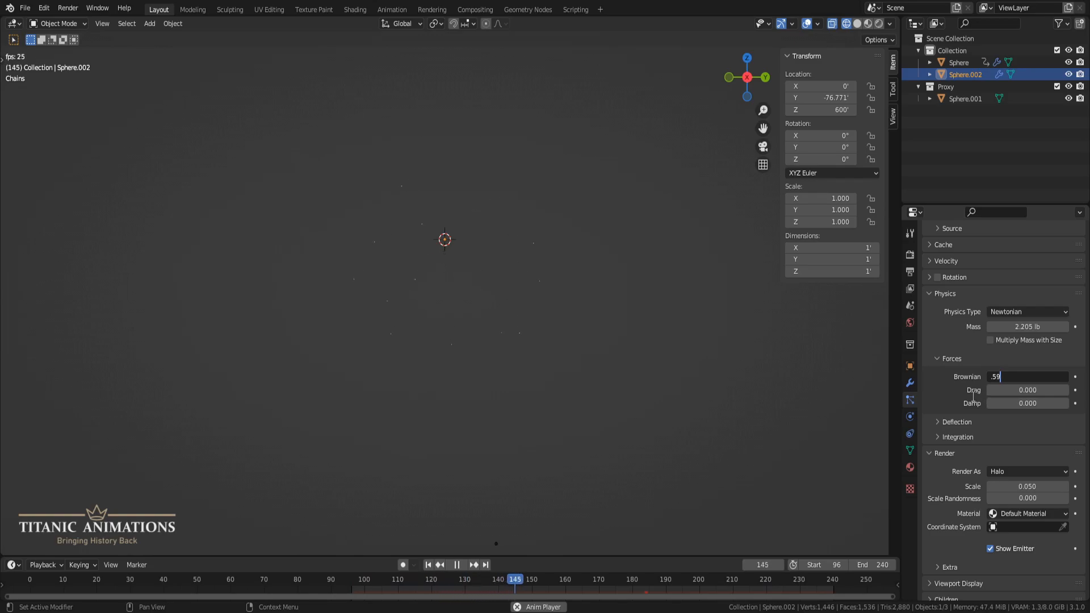
{"action": "key", "text": "Return"}
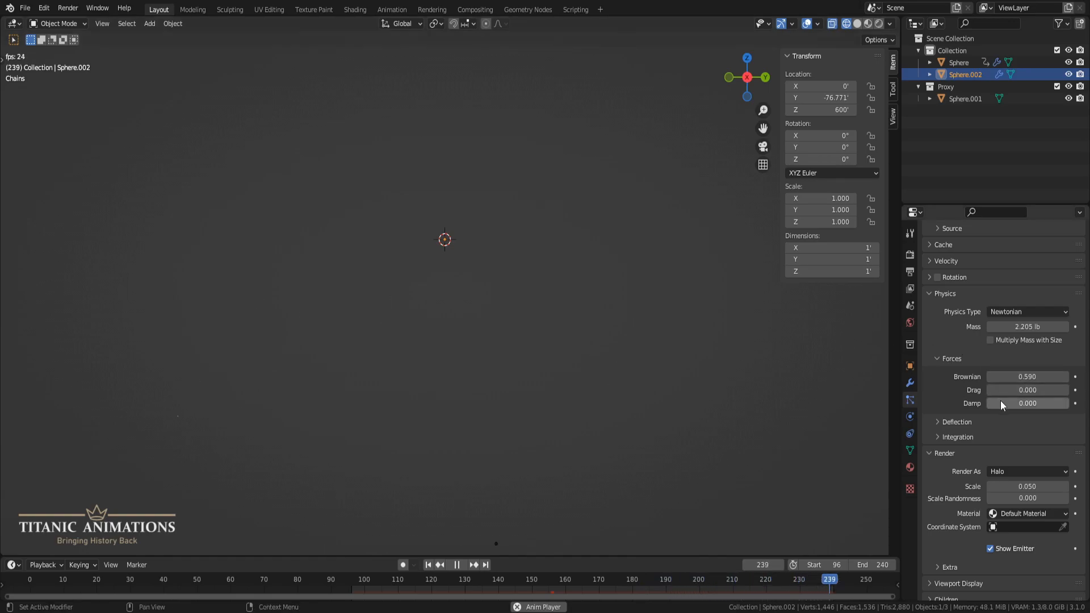
- Set the burst particles' drag to 0.5 and their damping to 0.015
{"action": "left_click", "coordinate": [1011, 390]}
{"action": "type", "text": ".5"}
{"action": "key", "text": "Return"}
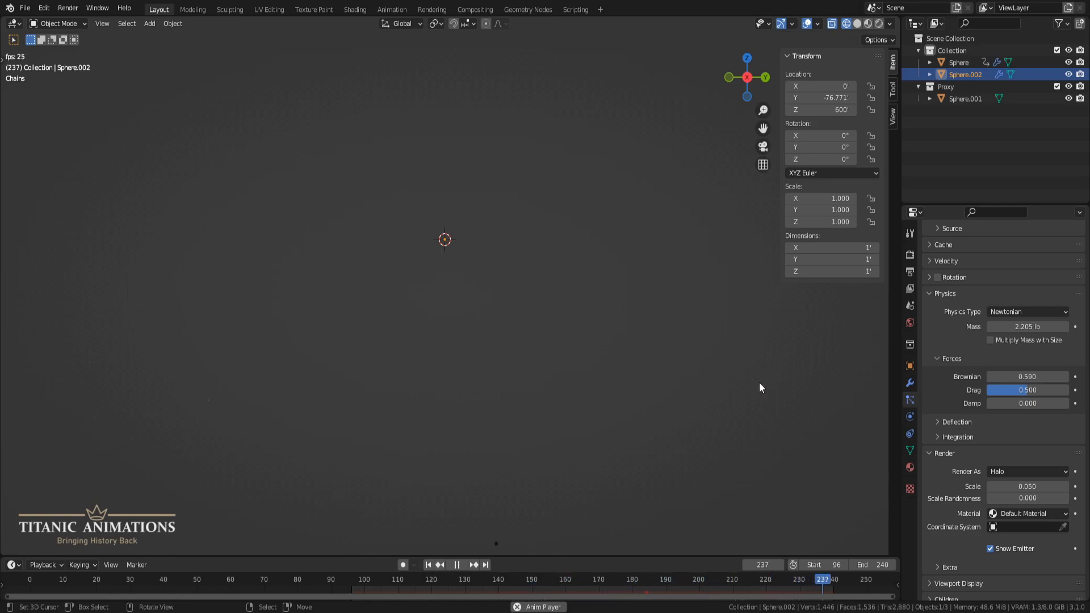
{"action": "left_click", "coordinate": [1038, 401]}
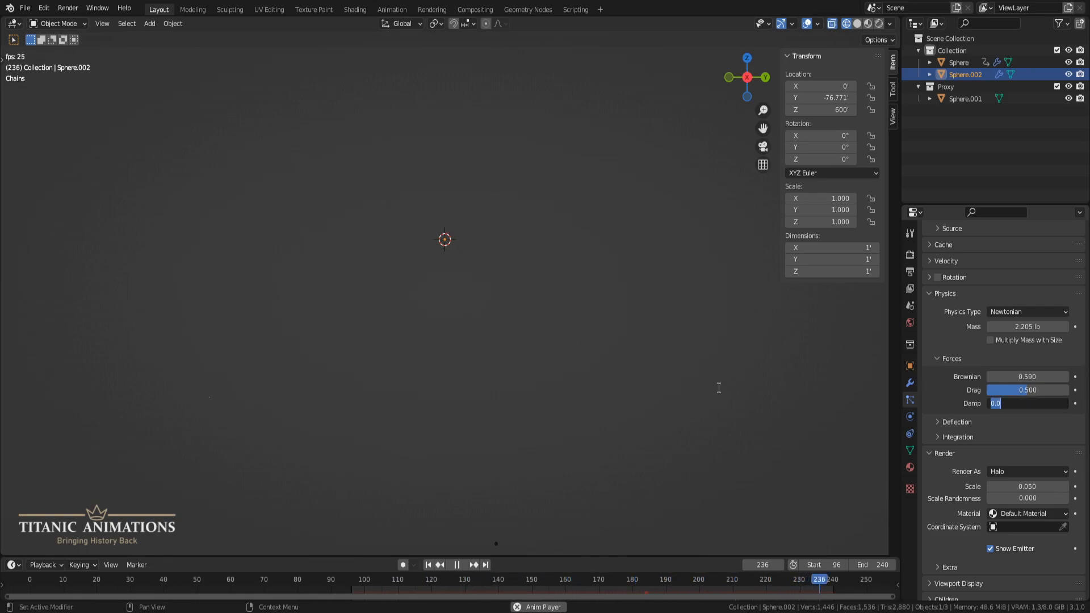
{"action": "type", "text": "0.015"}
{"action": "key", "text": "Return"}
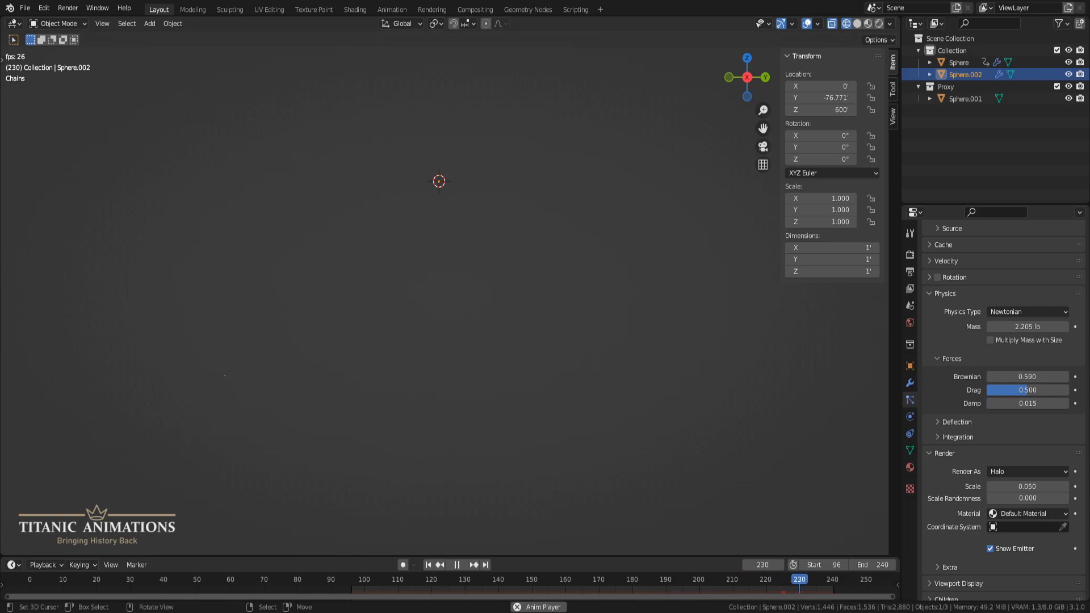
- Select the proxy sphere below the burst and view it up close in solid shading
{"action": "left_click", "coordinate": [473, 414]}
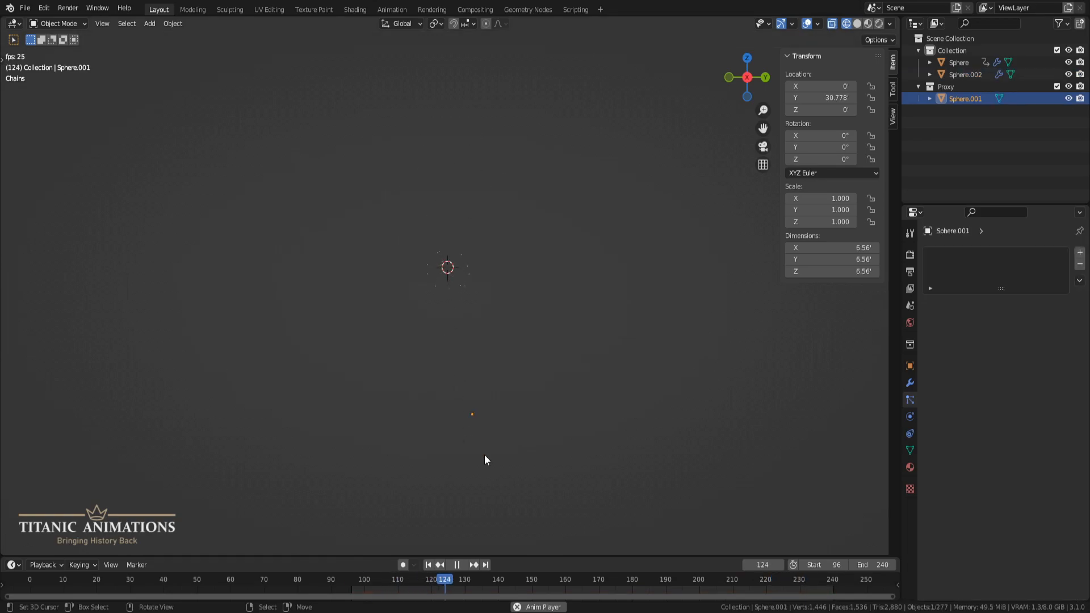
{"action": "key", "text": "shift+z"}
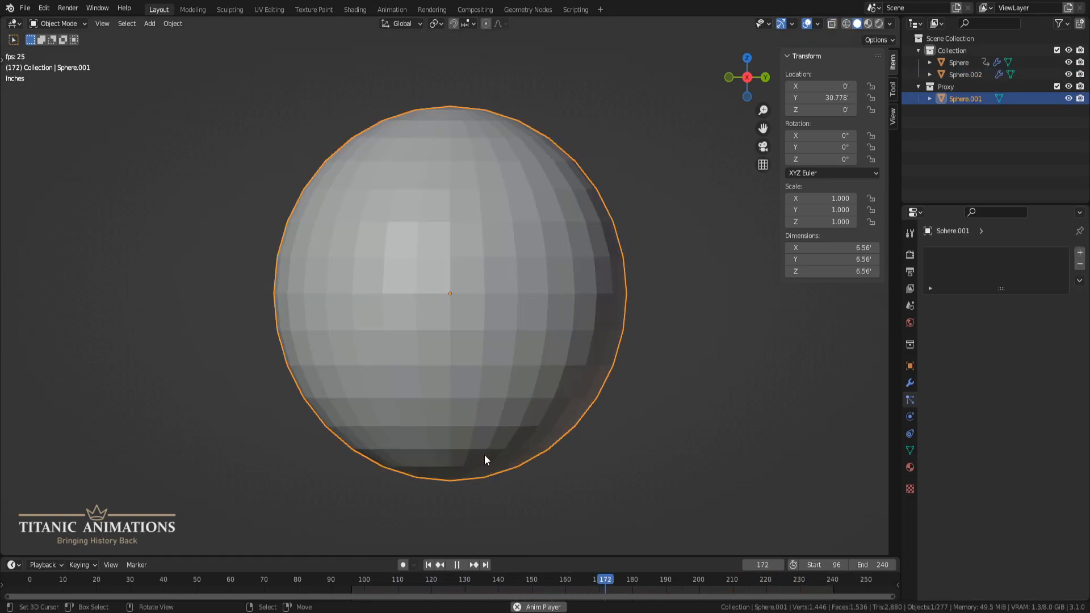
{"action": "scroll", "coordinate": [483, 453], "scroll_direction": "down", "scroll_amount": 15}
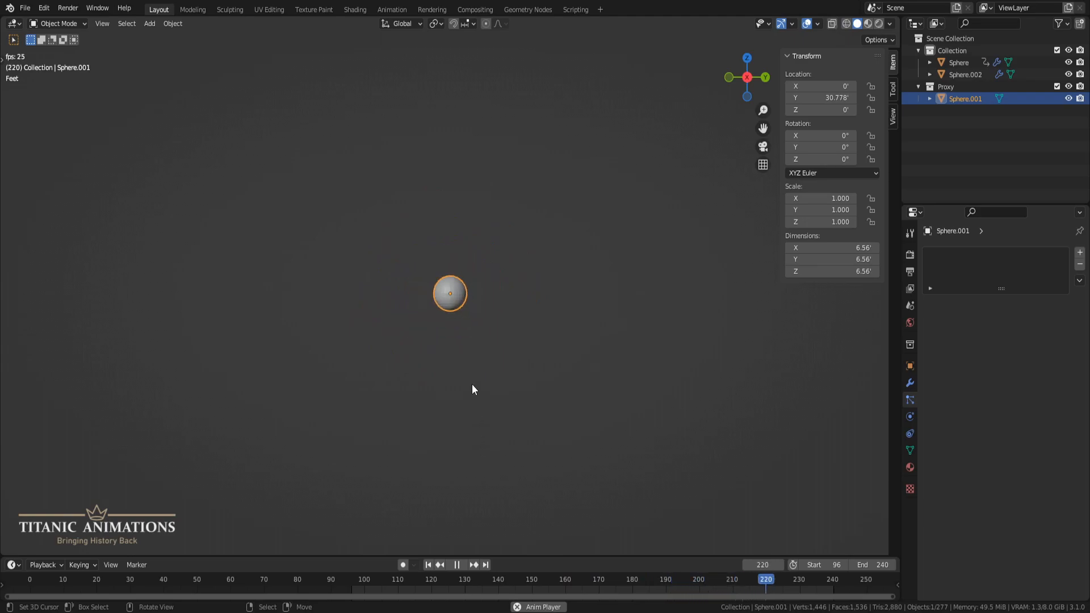
- Stop the animation playback and set the current frame to 96
{"action": "scroll", "coordinate": [472, 384], "scroll_direction": "up", "scroll_amount": 9}
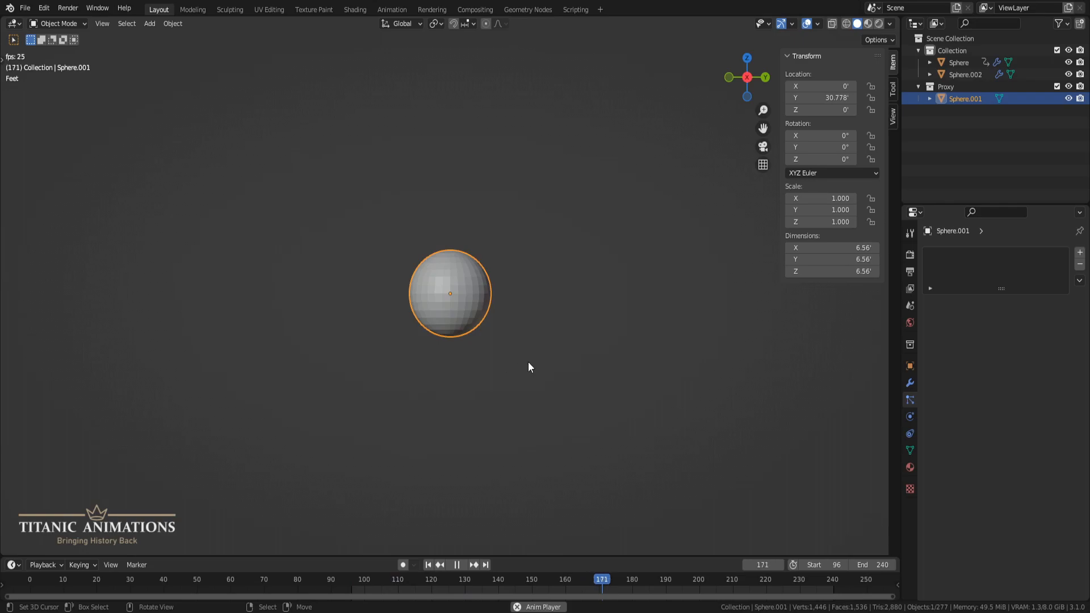
{"action": "key", "text": "space"}
{"action": "left_click", "coordinate": [759, 559]}
{"action": "type", "text": "96"}
{"action": "key", "text": "Return"}
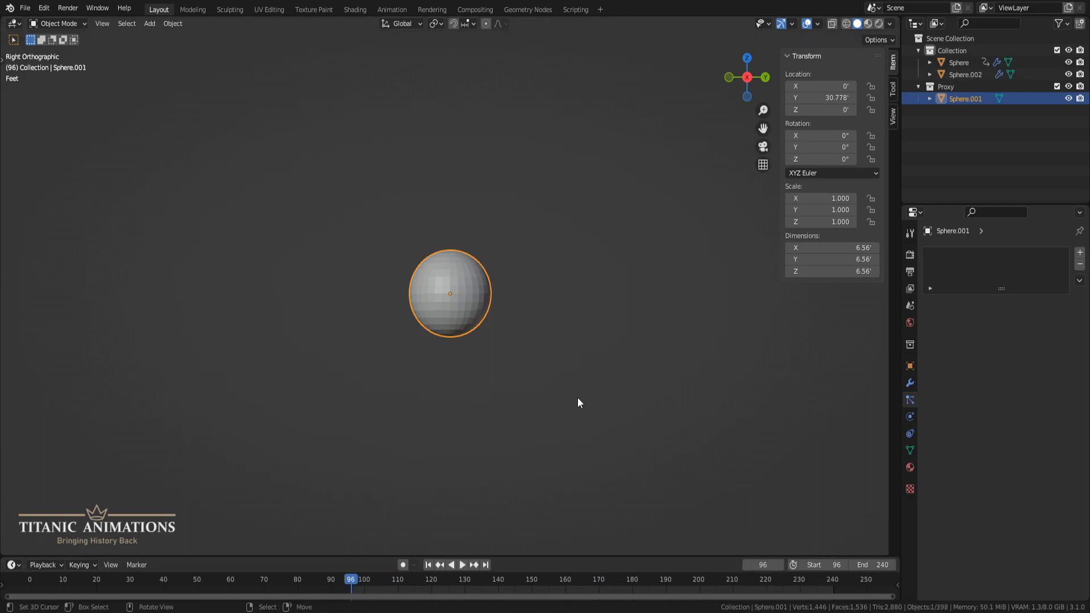
- Duplicate the proxy sphere and place the copy about 9.3' away from the original along the Y axis
{"action": "middle_click_drag", "start_coordinate": [577, 377], "coordinate": [538, 414], "text": "shift"}
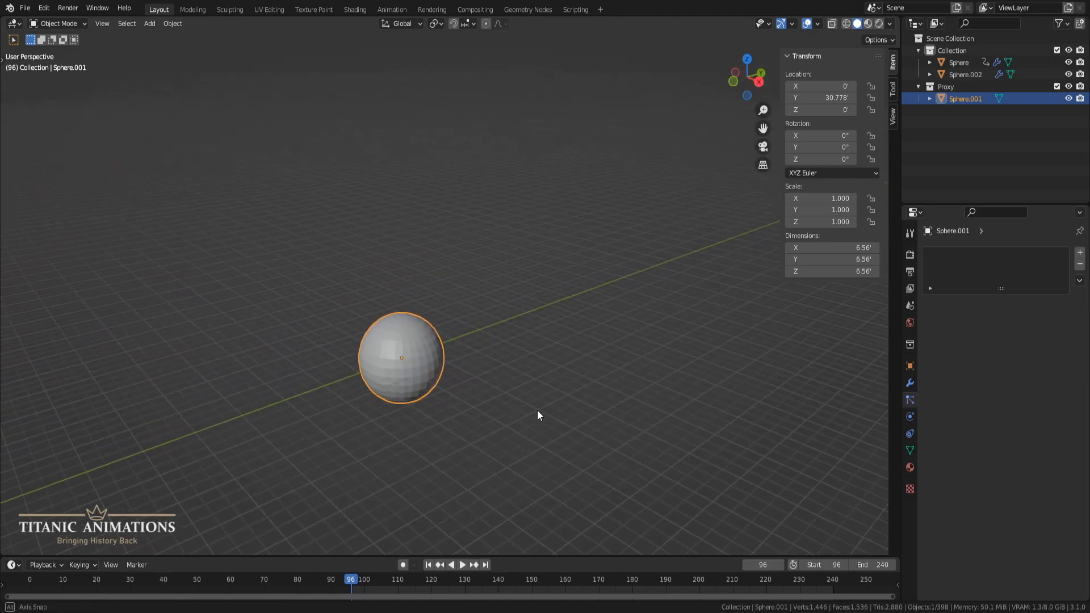
{"action": "scroll", "coordinate": [386, 366], "scroll_direction": "down", "scroll_amount": 2}
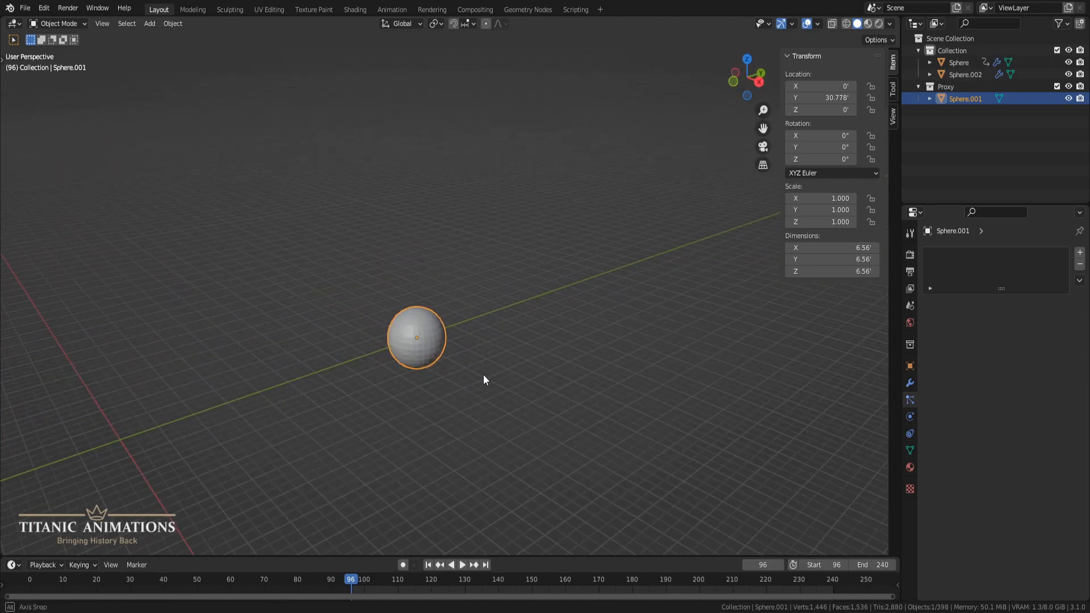
{"action": "middle_click_drag", "start_coordinate": [484, 375], "coordinate": [404, 331]}
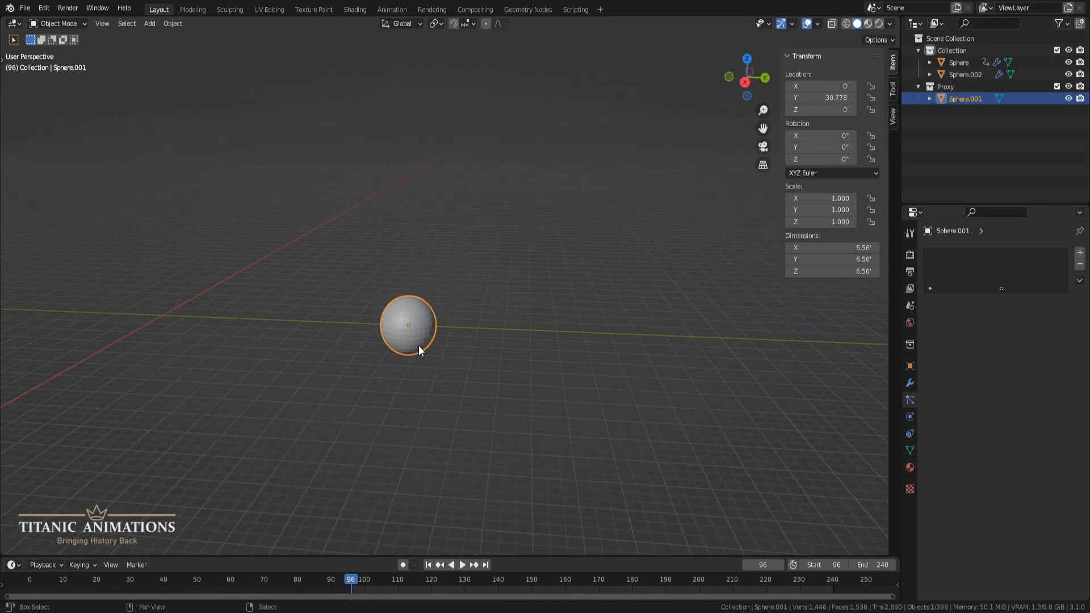
{"action": "key", "text": "shift+d"}
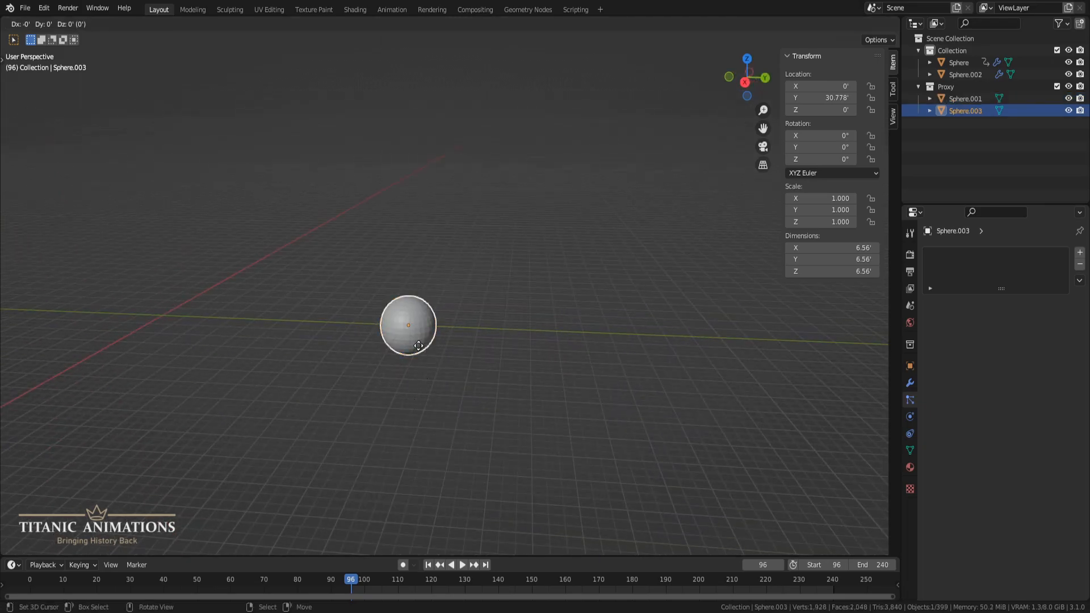
{"action": "key", "text": "y"}
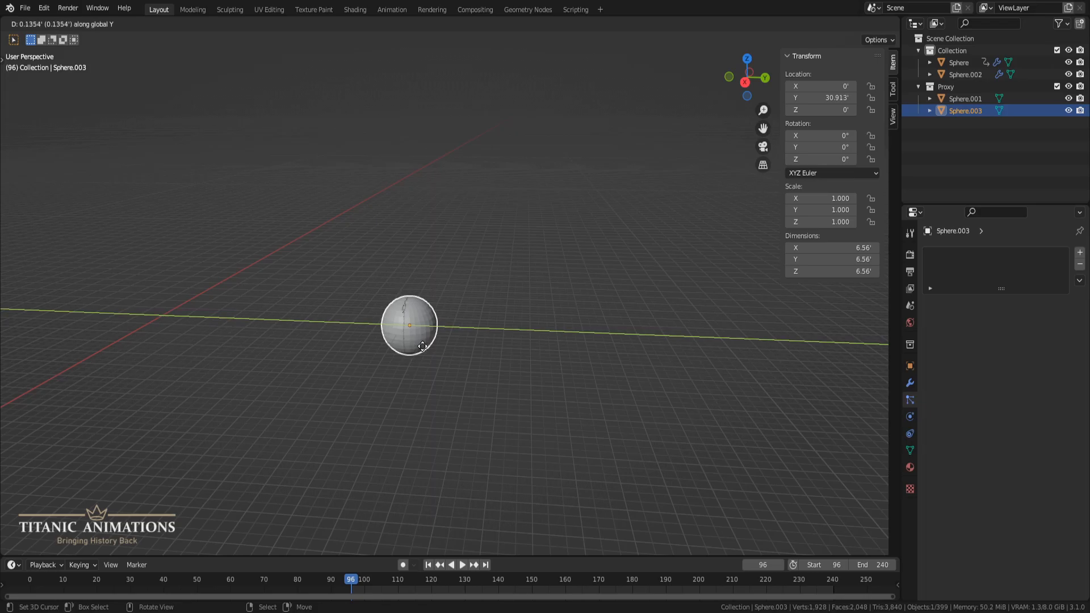
{"action": "left_click", "coordinate": [498, 368]}
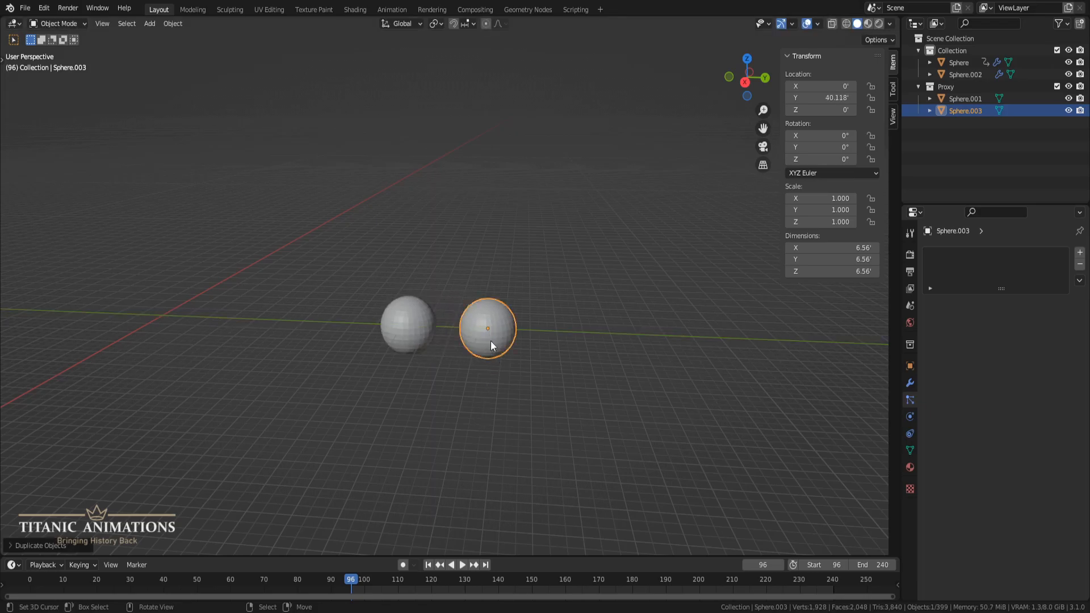
- Remove the Sparks material from the duplicated proxy sphere and give it a new material named Explosion
{"action": "key", "text": "KP_3"}
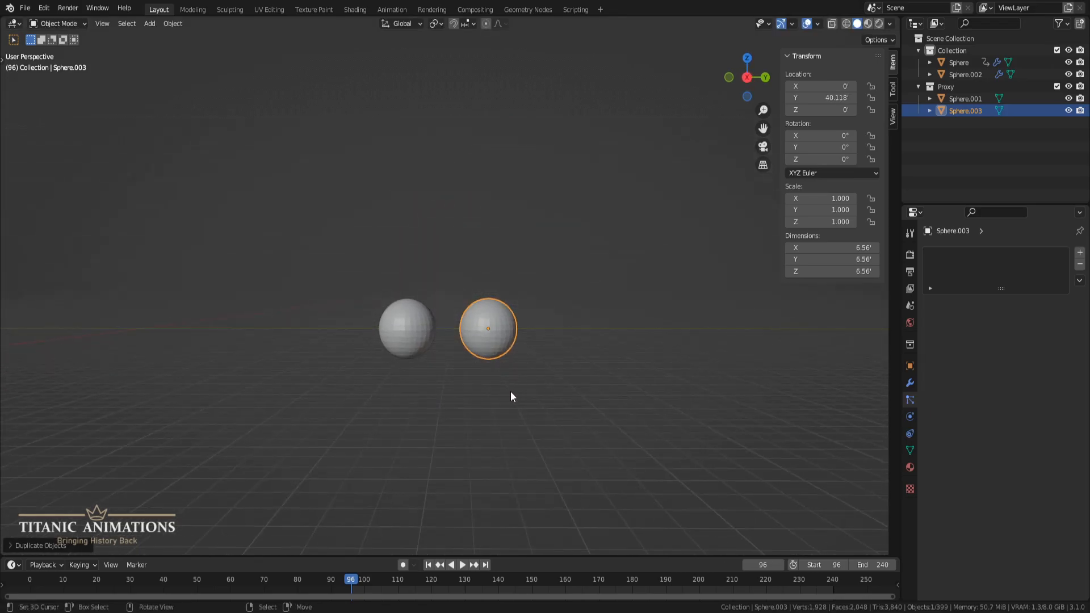
{"action": "scroll", "coordinate": [510, 391], "scroll_direction": "up", "scroll_amount": 5}
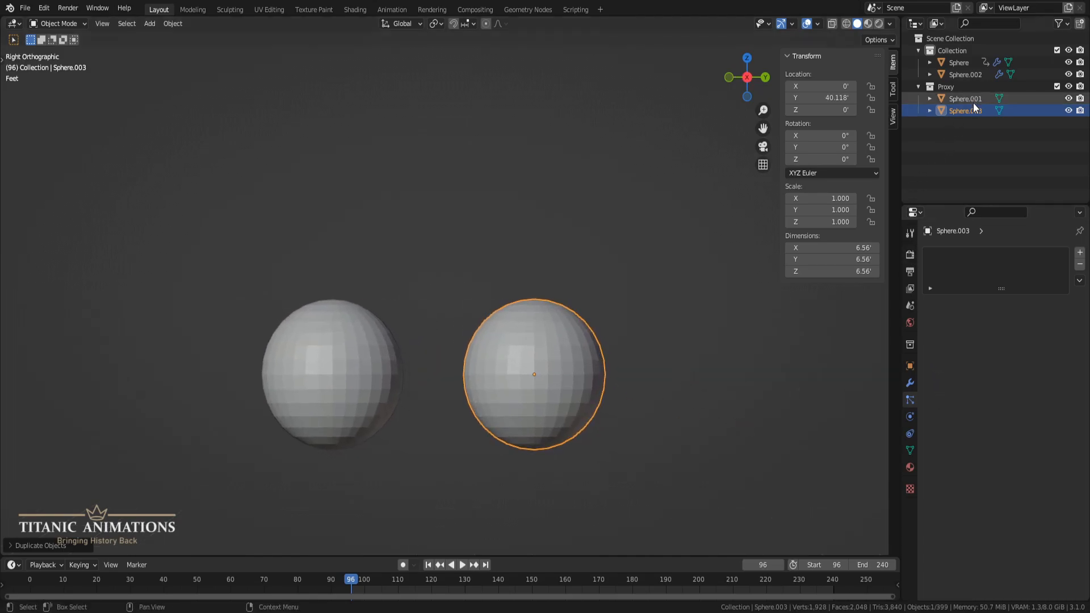
{"action": "left_click", "coordinate": [910, 468]}
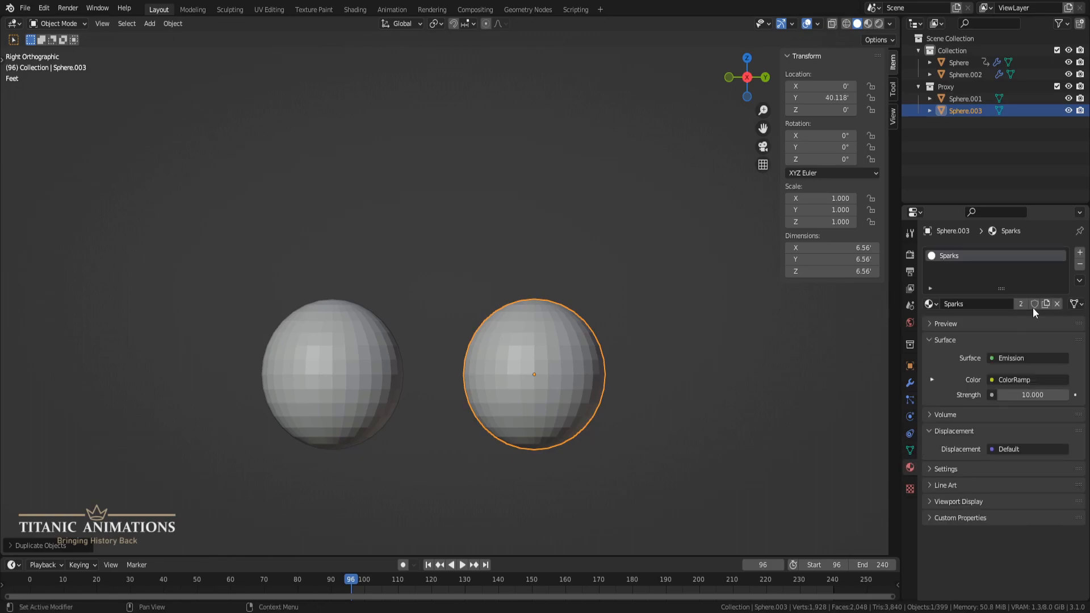
{"action": "left_click", "coordinate": [1080, 264]}
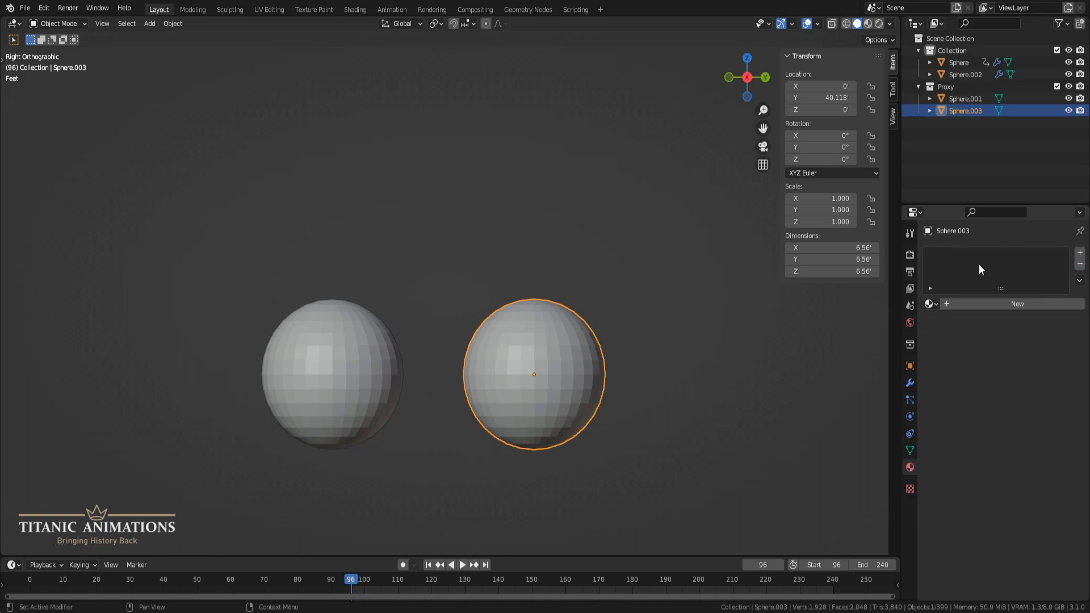
{"action": "left_click", "coordinate": [966, 305]}
{"action": "left_click", "coordinate": [964, 304]}
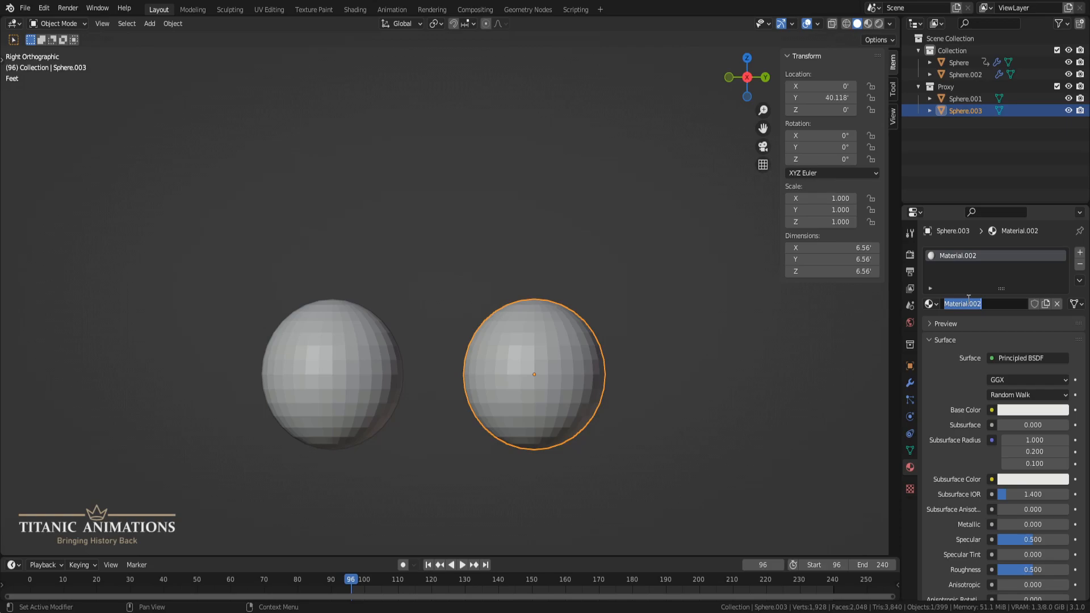
{"action": "type", "text": "Explosion"}
{"action": "key", "text": "Return"}
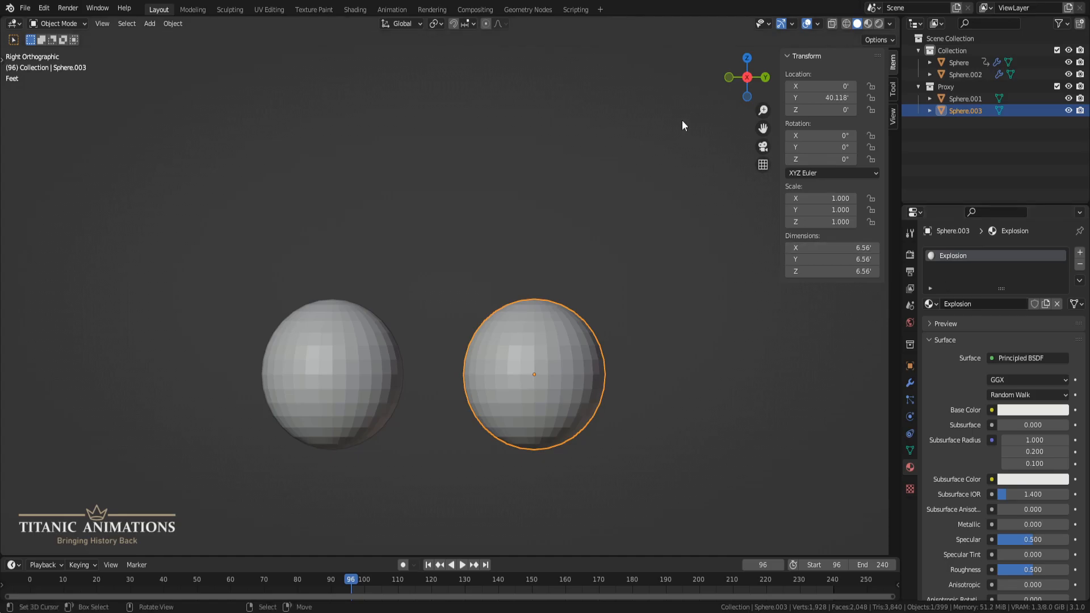
- Split the 3D viewport vertically, hide the sidebars and turn one half into a Shader Editor
{"action": "right_click", "coordinate": [645, 16]}
{"action": "left_click", "coordinate": [645, 32]}
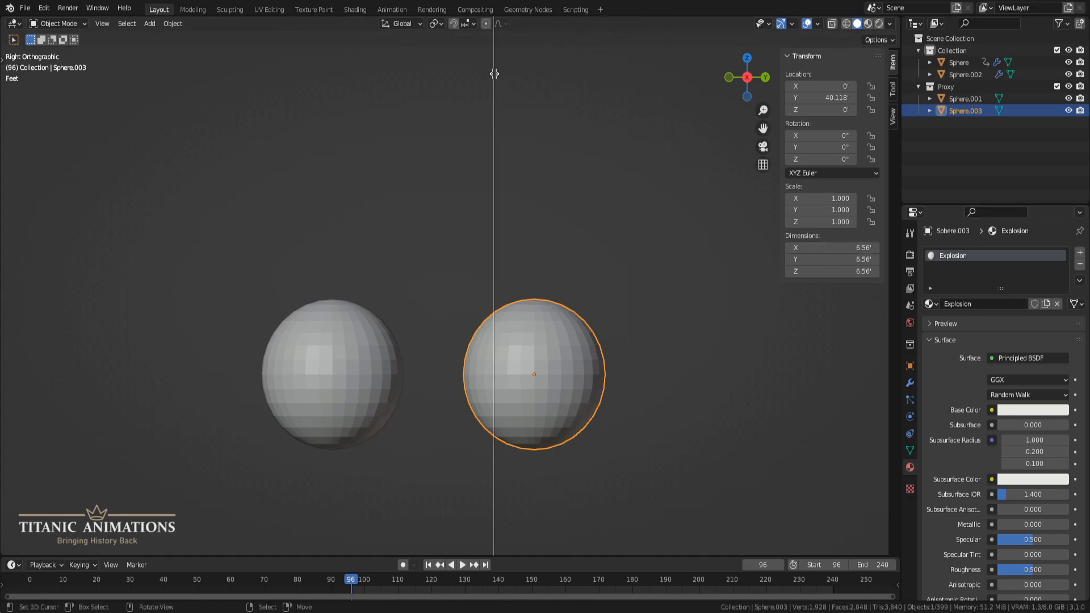
{"action": "left_click", "coordinate": [457, 91]}
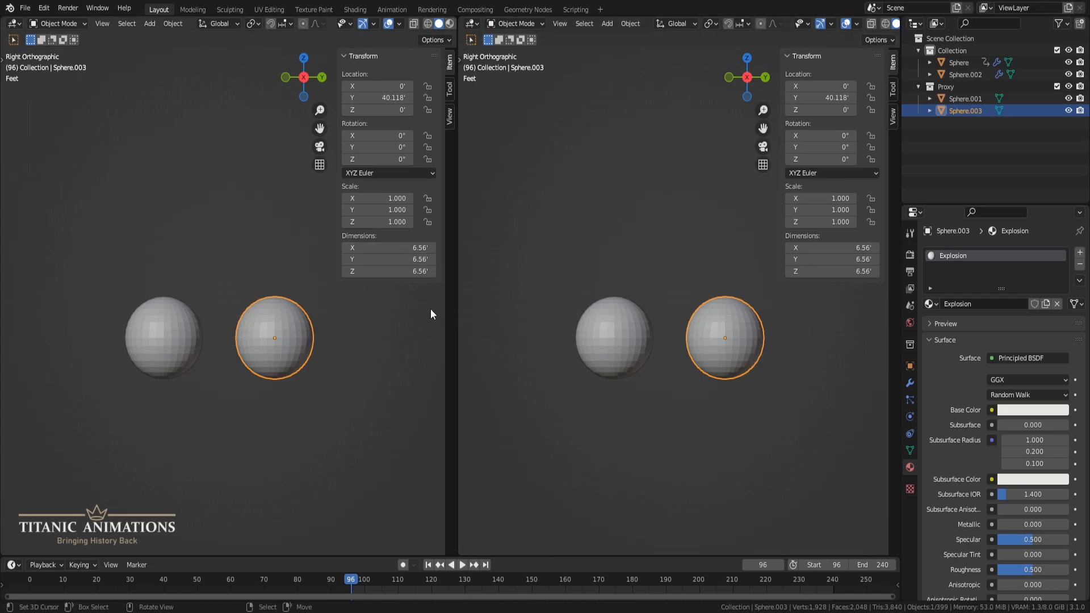
{"action": "key", "text": "n"}
{"action": "key", "text": "n"}
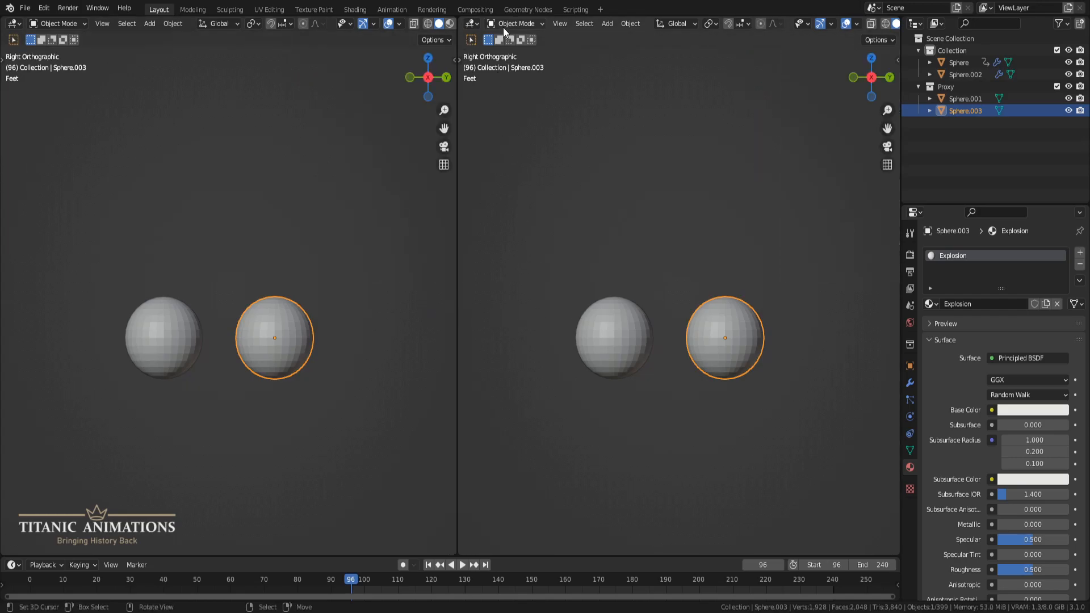
{"action": "left_click", "coordinate": [471, 23]}
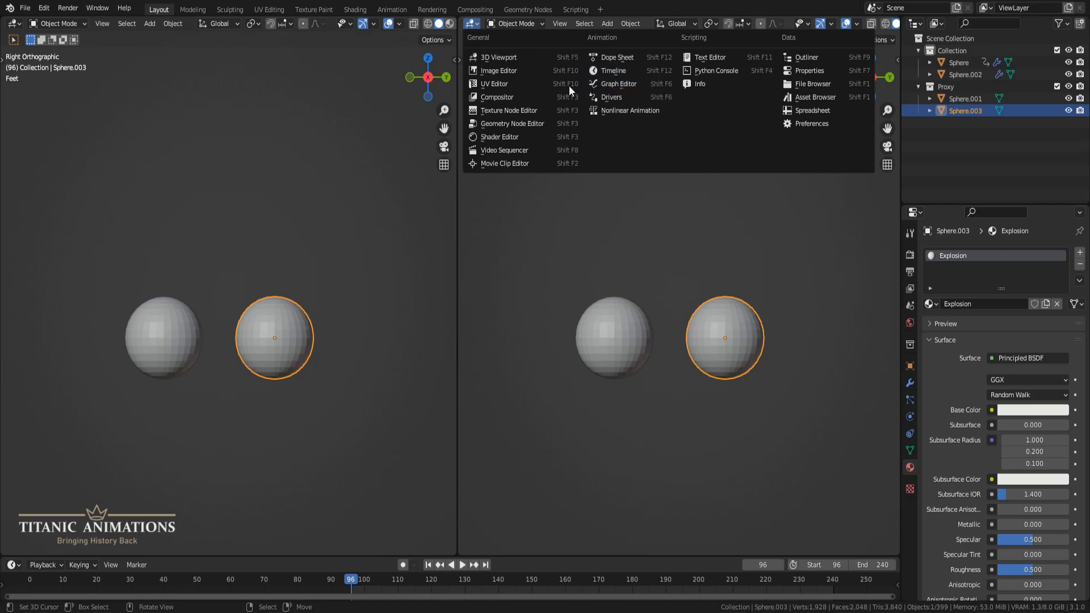
{"action": "left_click", "coordinate": [533, 136]}
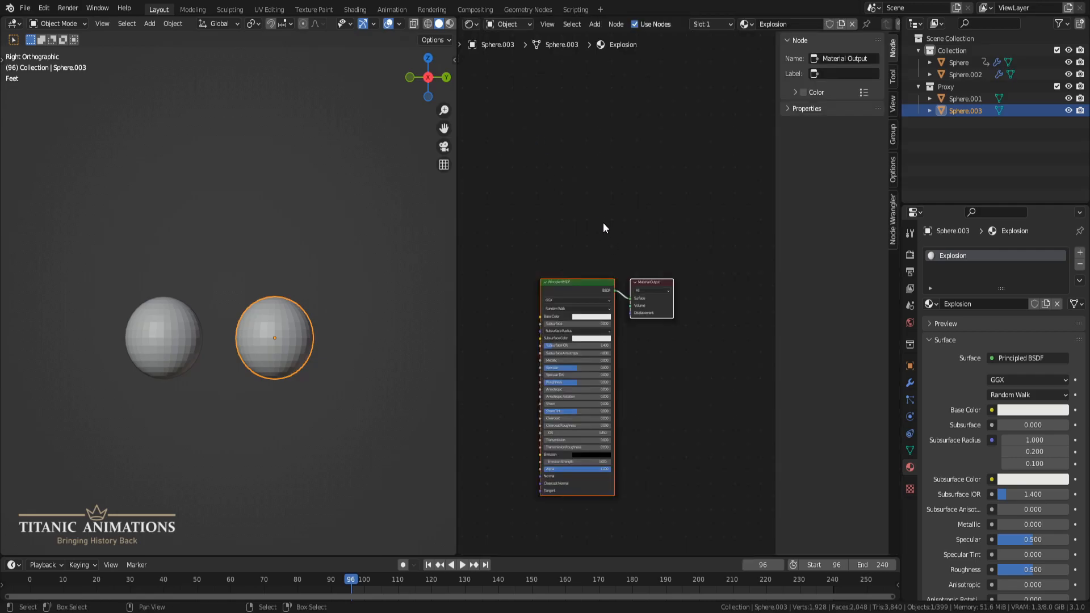
{"action": "key", "text": "n"}
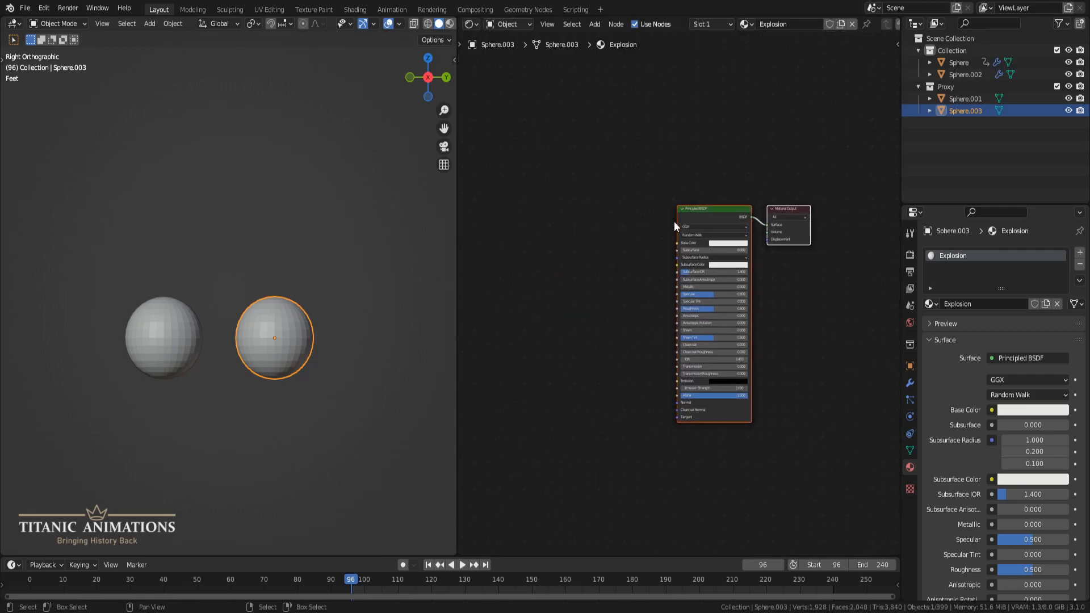
- Set the particles of the burst emitter sphere at the trail's upper end to render as Object
{"action": "scroll", "coordinate": [288, 220], "scroll_direction": "down", "scroll_amount": 10}
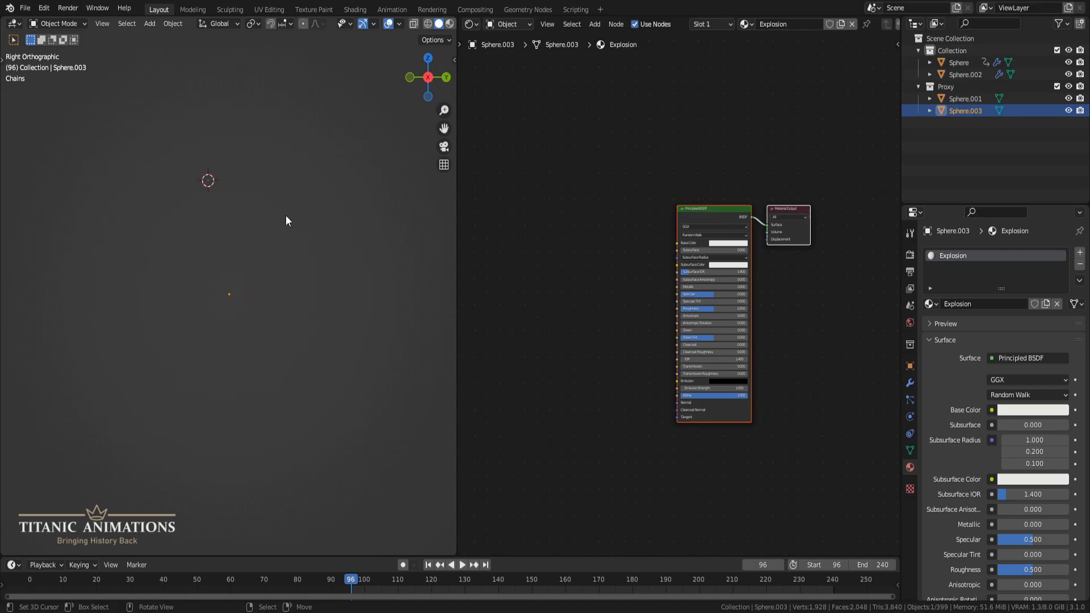
{"action": "scroll", "coordinate": [306, 313], "scroll_direction": "up", "scroll_amount": 9}
{"action": "middle_click_drag", "start_coordinate": [287, 257], "coordinate": [189, 353], "text": "shift"}
{"action": "scroll", "coordinate": [219, 351], "scroll_direction": "up", "scroll_amount": 6}
{"action": "scroll", "coordinate": [219, 351], "scroll_direction": "up", "scroll_amount": 5}
{"action": "middle_click_drag", "start_coordinate": [307, 421], "coordinate": [200, 308], "text": "shift"}
{"action": "scroll", "coordinate": [288, 390], "scroll_direction": "up", "scroll_amount": 6}
{"action": "scroll", "coordinate": [271, 360], "scroll_direction": "up", "scroll_amount": 7}
{"action": "left_click", "coordinate": [281, 274]}
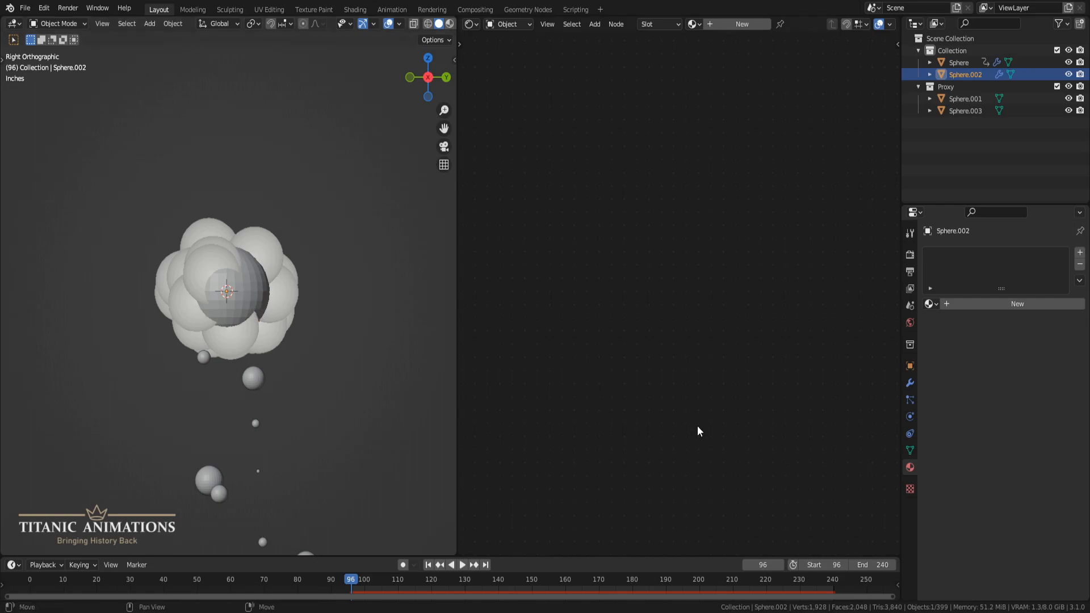
{"action": "left_click", "coordinate": [910, 399]}
{"action": "scroll", "coordinate": [956, 403], "scroll_direction": "down", "scroll_amount": 2}
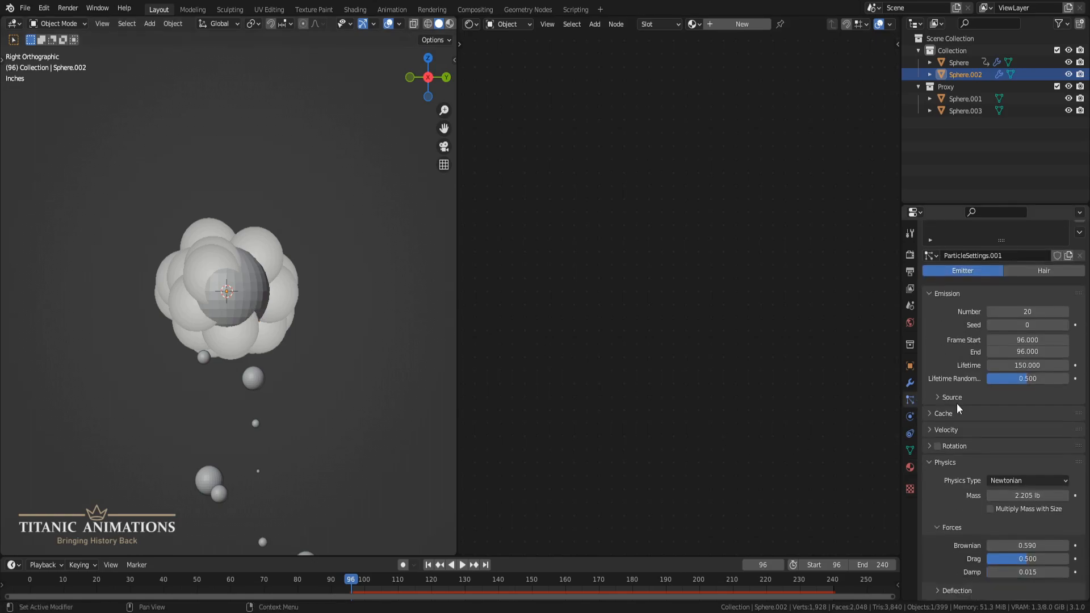
{"action": "scroll", "coordinate": [958, 402], "scroll_direction": "down", "scroll_amount": 8}
{"action": "left_click", "coordinate": [1002, 383]}
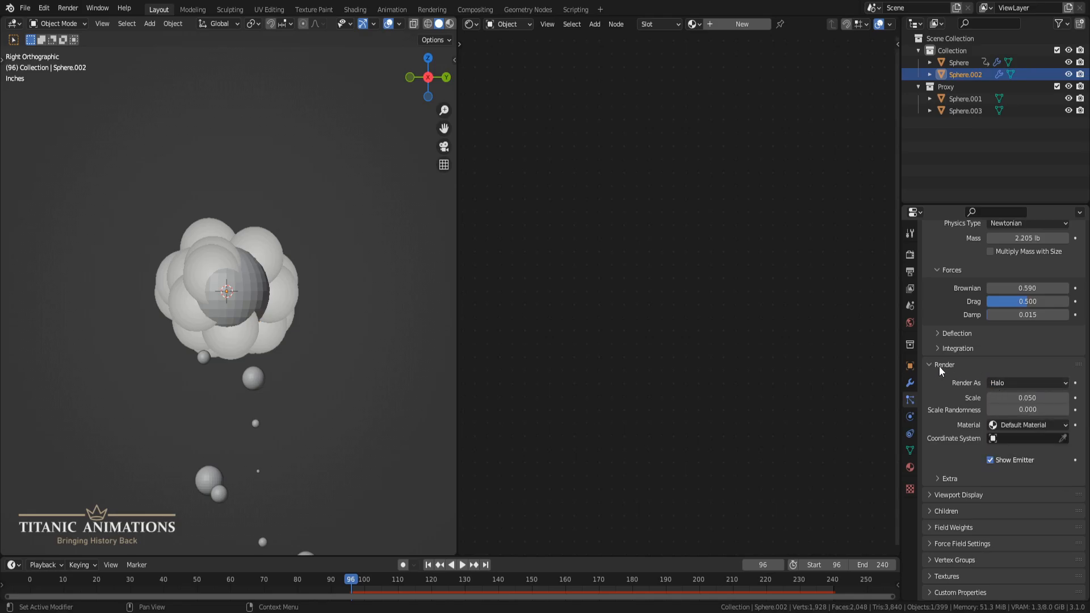
{"action": "left_click", "coordinate": [999, 383]}
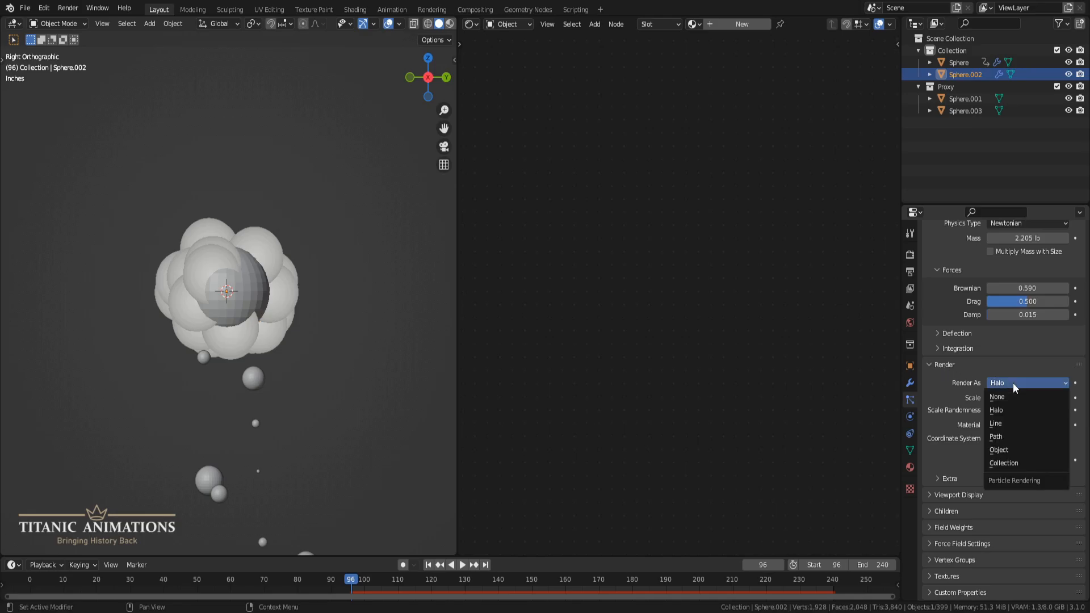
{"action": "left_click", "coordinate": [1010, 450]}
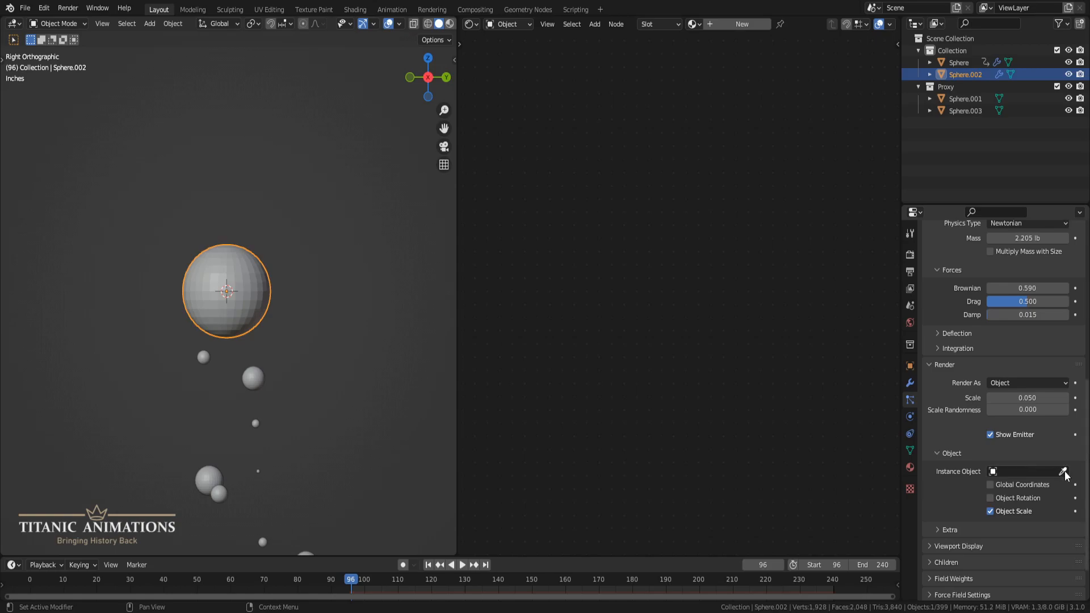
- Assign the duplicated proxy sphere, Sphere.003, as the instance object of the burst particles
{"action": "left_click", "coordinate": [1048, 471]}
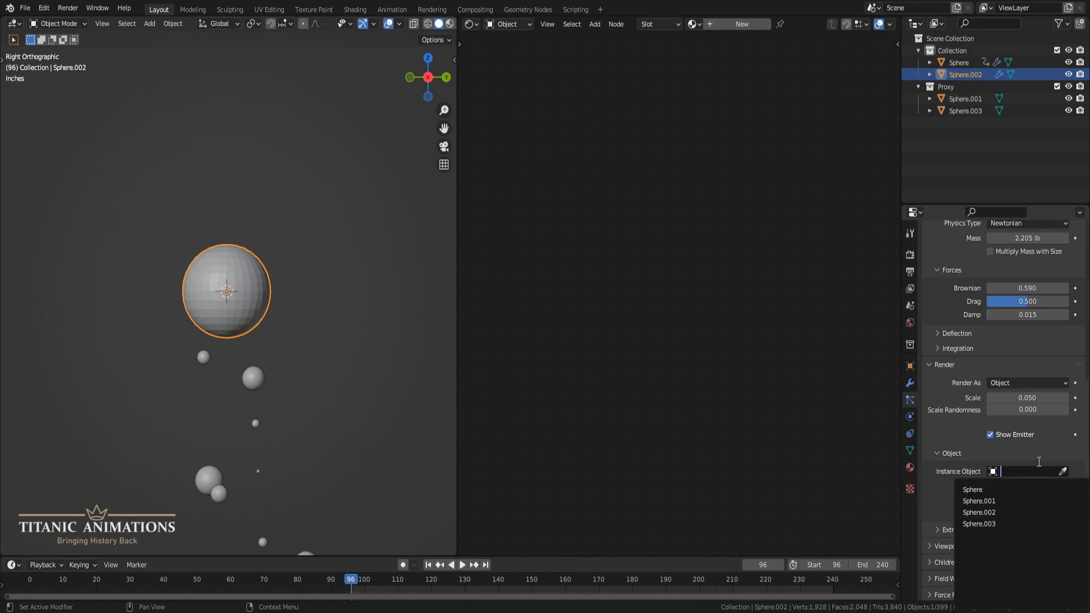
{"action": "key", "text": "Down"}
{"action": "key", "text": "Down"}
{"action": "key", "text": "Down"}
{"action": "key", "text": "Down"}
{"action": "key", "text": "Return"}
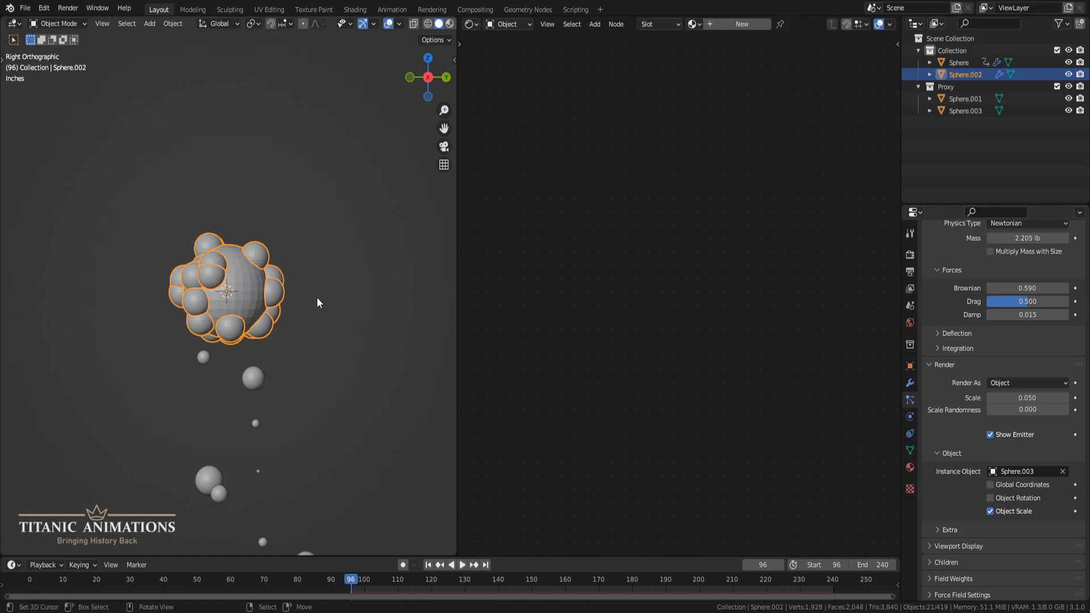
- Select the duplicated proxy sphere, Sphere.003, and show the 3D view in rendered shading
{"action": "left_click", "coordinate": [955, 110]}
{"action": "scroll", "coordinate": [679, 289], "scroll_direction": "up", "scroll_amount": 2}
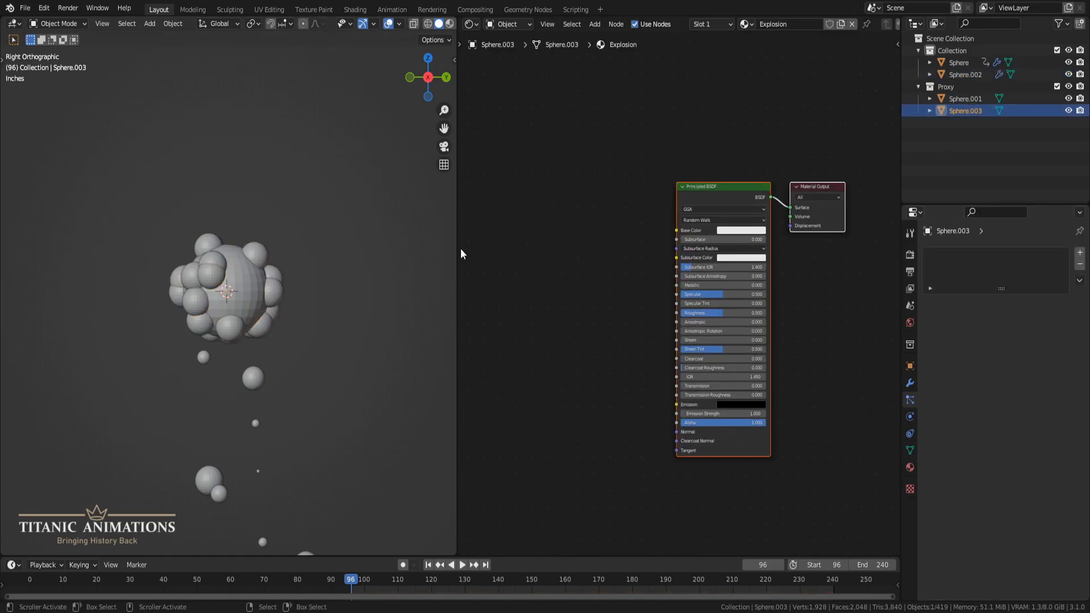
{"action": "scroll", "coordinate": [426, 24], "scroll_direction": "down", "scroll_amount": 1}
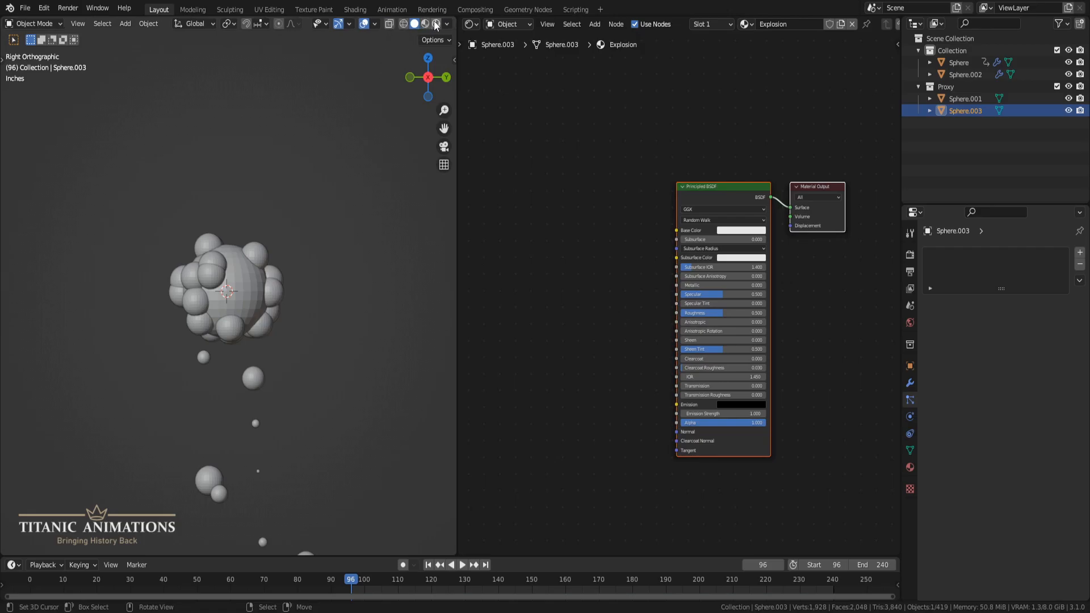
{"action": "left_click", "coordinate": [438, 23]}
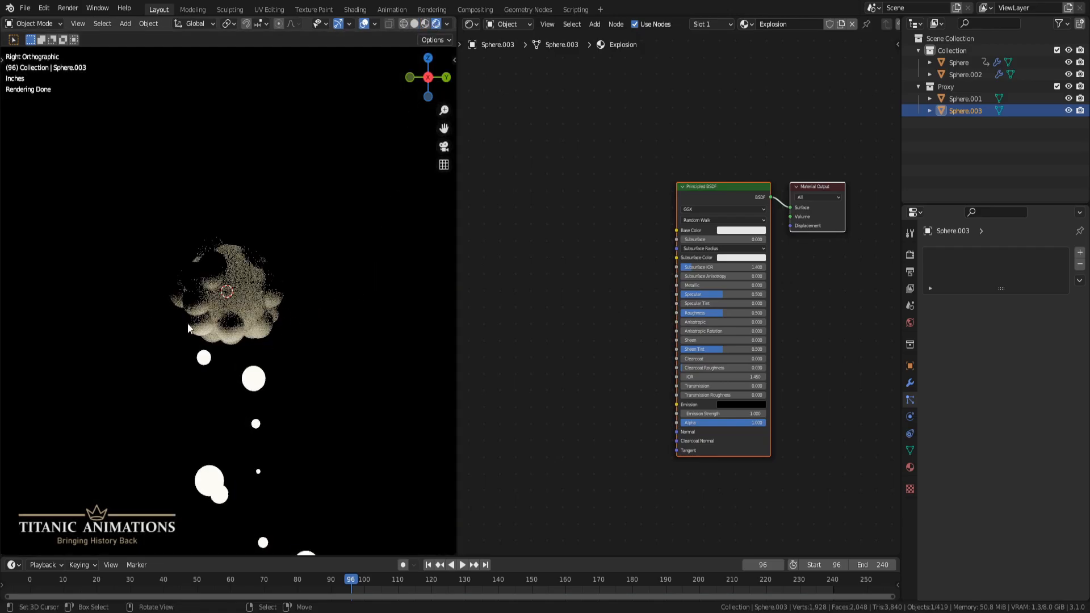
- Delete the Principled BSDF node from the Explosion material
{"action": "middle_click_drag", "start_coordinate": [640, 387], "coordinate": [598, 376]}
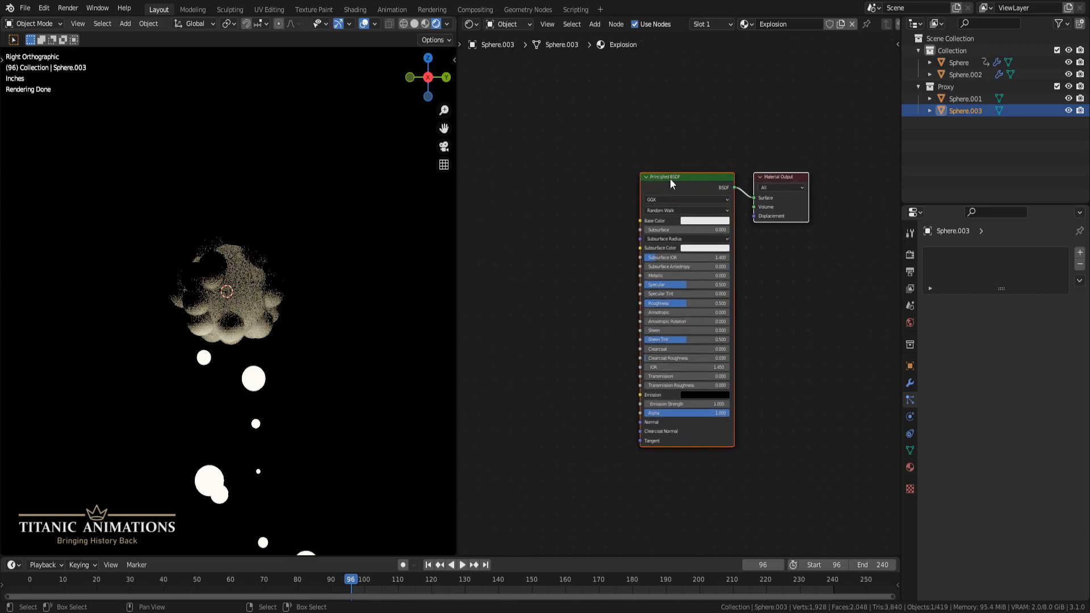
{"action": "key", "text": "x"}
{"action": "middle_click_drag", "start_coordinate": [656, 249], "coordinate": [685, 290]}
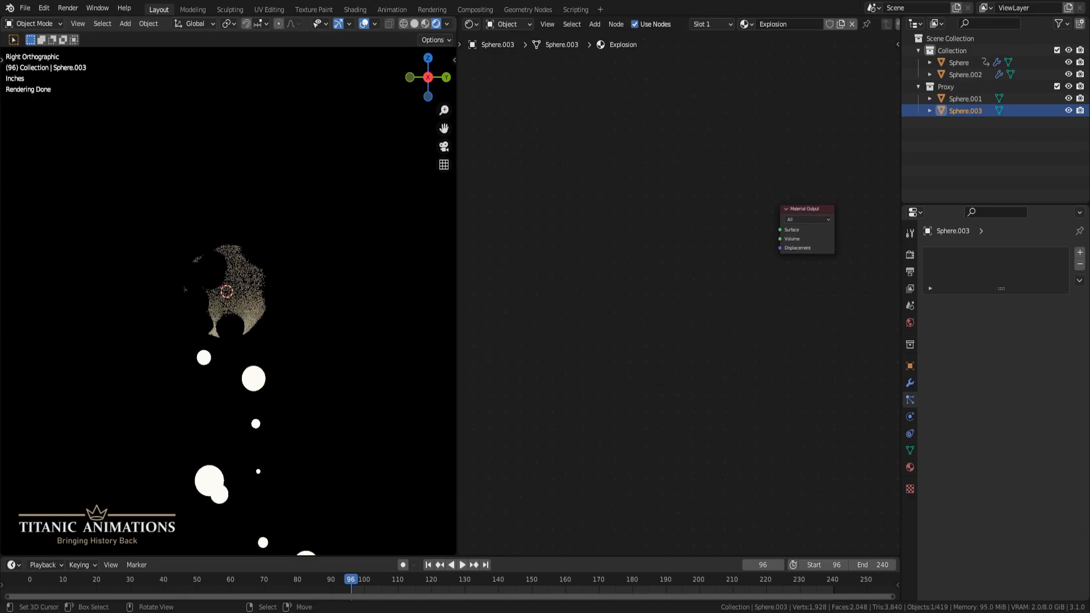
- Add a Mix Shader node to the Explosion material and connect it to the Material Output's Surface
{"action": "middle_click_drag", "start_coordinate": [643, 314], "coordinate": [665, 343]}
{"action": "key", "text": "shift+a"}
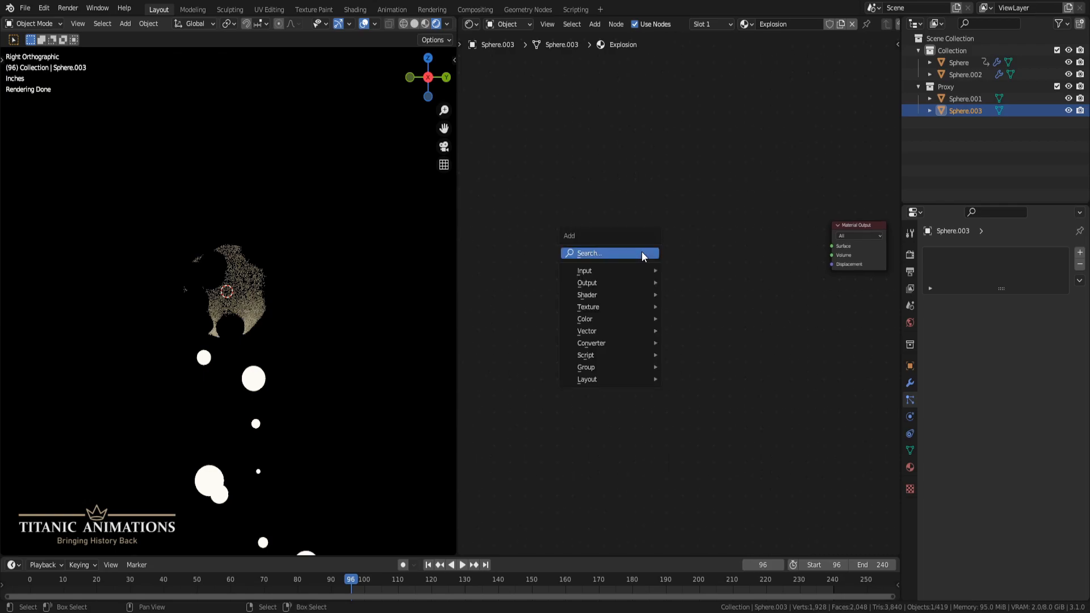
{"action": "type", "text": "mi"}
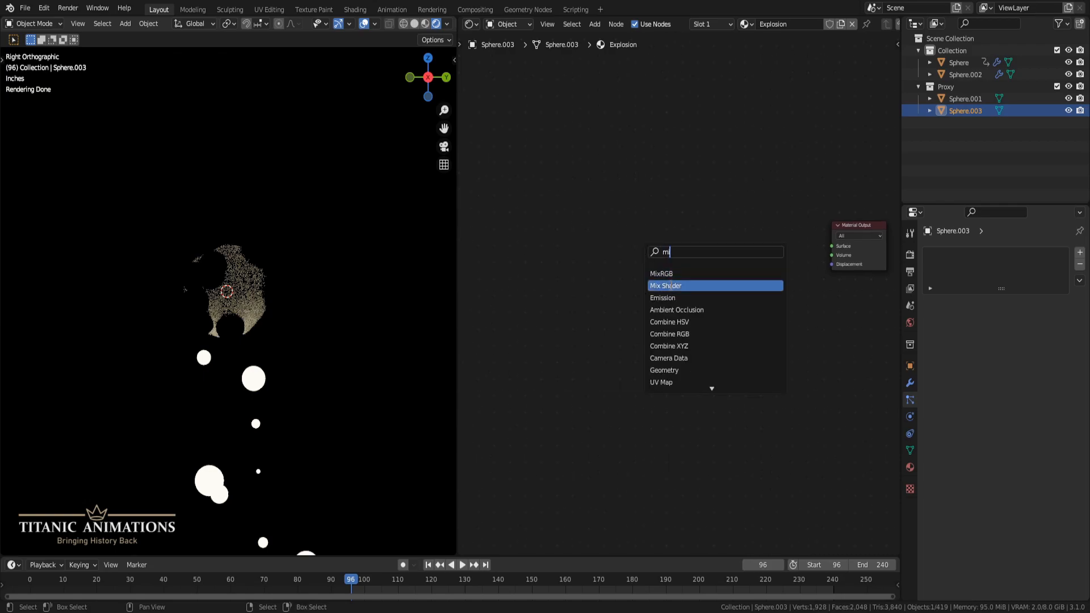
{"action": "left_click", "coordinate": [670, 286]}
{"action": "left_click", "coordinate": [769, 252]}
{"action": "left_click_drag", "start_coordinate": [797, 233], "coordinate": [840, 246]}
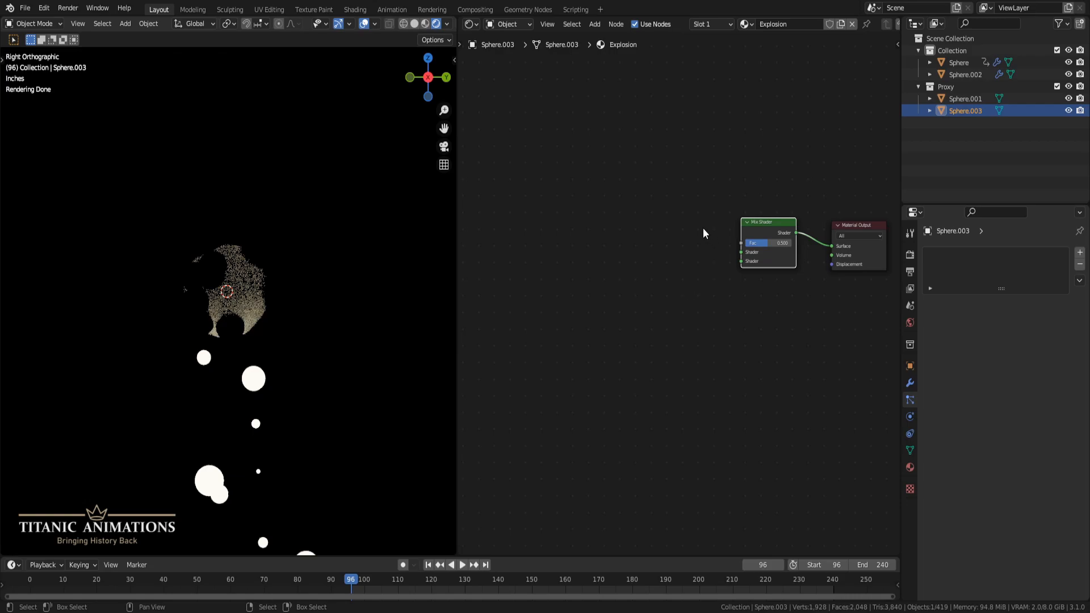
- Add an Emission node and connect it to the Mix Shader's first Shader input
{"action": "key", "text": "shift+a"}
{"action": "type", "text": "e"}
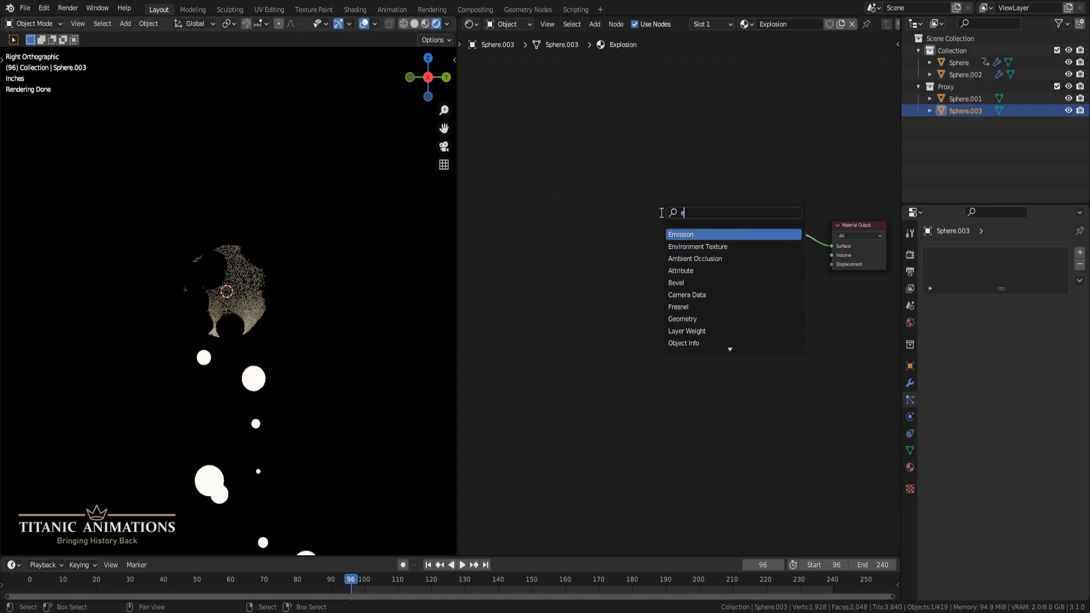
{"action": "left_click", "coordinate": [678, 234]}
{"action": "left_click", "coordinate": [681, 234]}
{"action": "left_click_drag", "start_coordinate": [706, 225], "coordinate": [738, 252]}
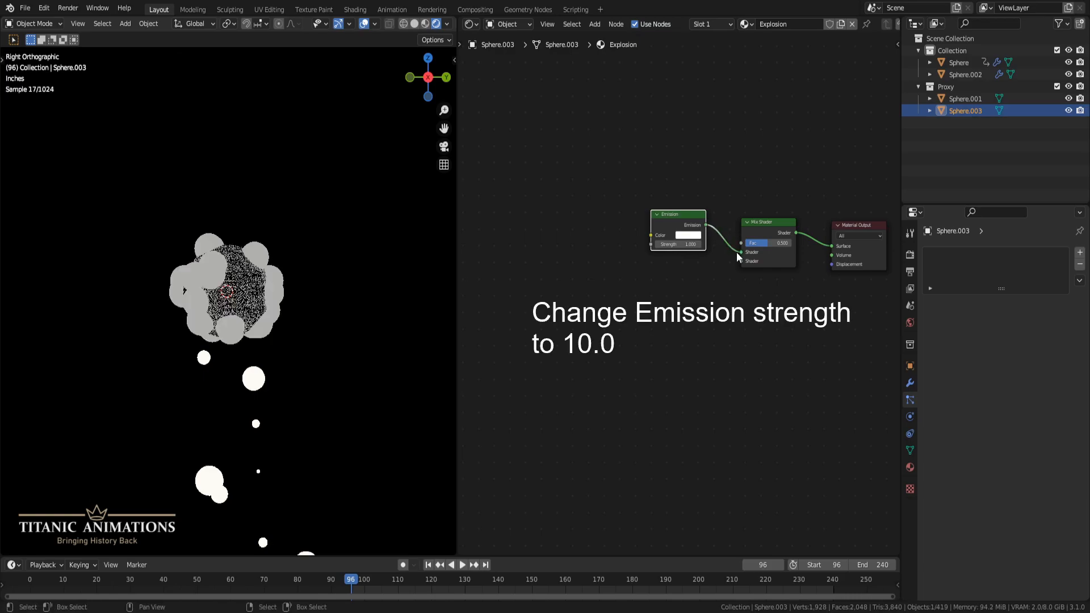
{"action": "left_click_drag", "start_coordinate": [674, 225], "coordinate": [688, 248]}
- Add a ColorRamp node before the Emission node and connect its Color output to the Emission Color
{"action": "middle_click_drag", "start_coordinate": [635, 359], "coordinate": [674, 355]}
{"action": "key", "text": "shift+a"}
{"action": "type", "text": "color ramp"}
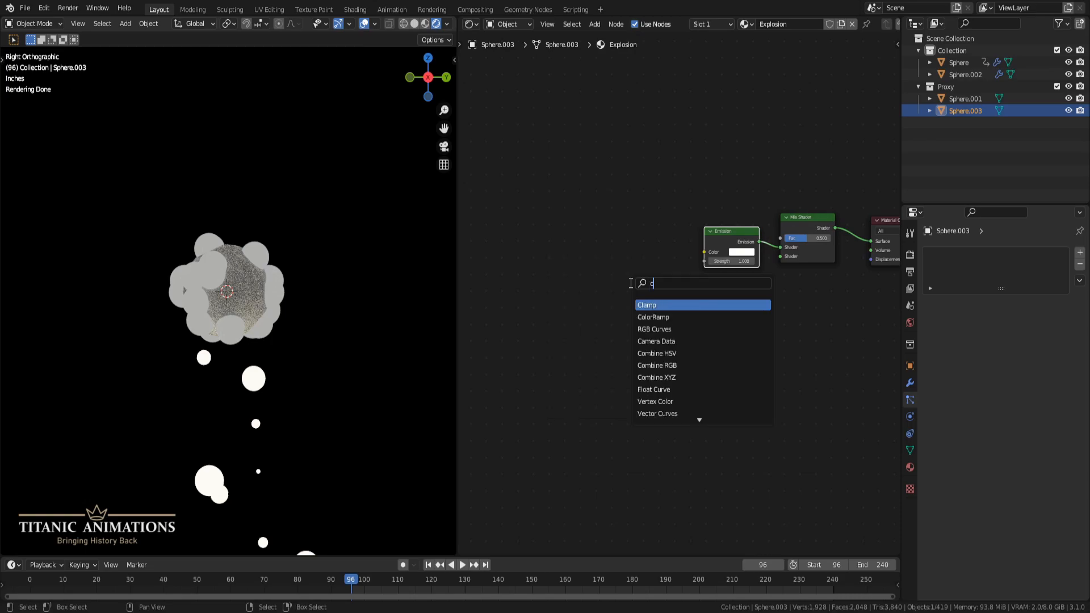
{"action": "key", "text": "Return"}
{"action": "left_click", "coordinate": [644, 252]}
{"action": "mouse_move", "coordinate": [668, 229]}
{"action": "left_mouse_down"}
{"action": "mouse_move", "coordinate": [705, 252]}
{"action": "mouse_move", "coordinate": [660, 244]}
{"action": "left_mouse_up"}
- Add a Math node set to Divide and connect its Value output to the ColorRamp's Fac input
{"action": "middle_click_drag", "start_coordinate": [580, 357], "coordinate": [626, 365]}
{"action": "key", "text": "shift+a"}
{"action": "left_click", "coordinate": [592, 301]}
{"action": "type", "text": "add"}
{"action": "key", "text": "Return"}
{"action": "left_click", "coordinate": [568, 267]}
{"action": "left_click", "coordinate": [568, 268]}
{"action": "left_click", "coordinate": [571, 321]}
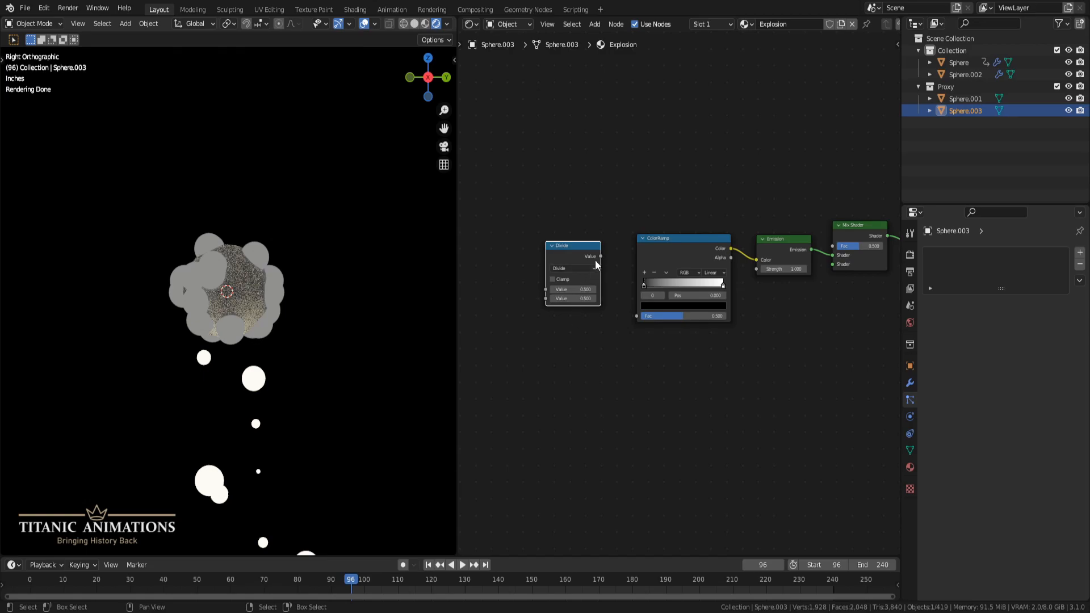
{"action": "left_click_drag", "start_coordinate": [601, 256], "coordinate": [627, 313]}
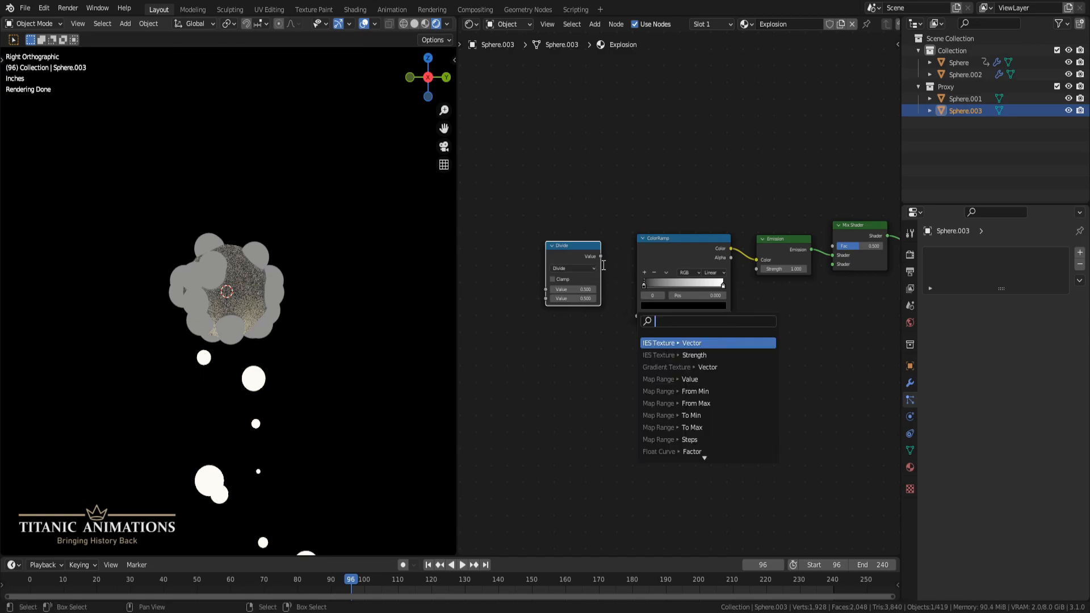
{"action": "mouse_move", "coordinate": [601, 256]}
{"action": "left_mouse_down"}
{"action": "mouse_move", "coordinate": [638, 316]}
{"action": "mouse_move", "coordinate": [598, 258]}
{"action": "left_mouse_up"}
- Add a Particle Info node and connect its Age and Lifetime outputs to the Divide node's first and second values
{"action": "middle_click_drag", "start_coordinate": [543, 333], "coordinate": [595, 323]}
{"action": "key", "text": "shift+a"}
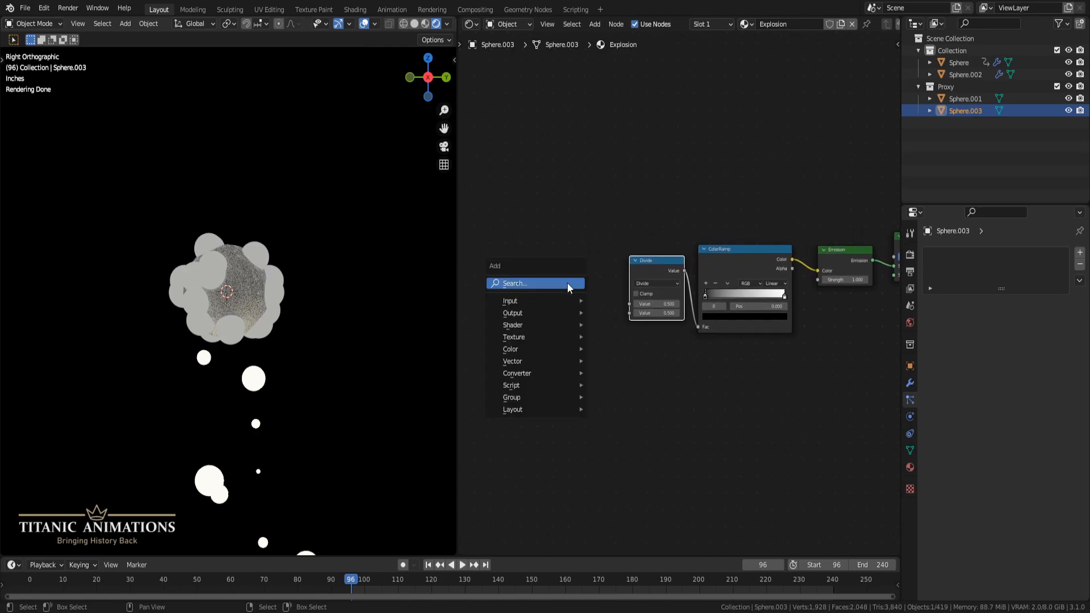
{"action": "left_click", "coordinate": [567, 282]}
{"action": "type", "text": "p"}
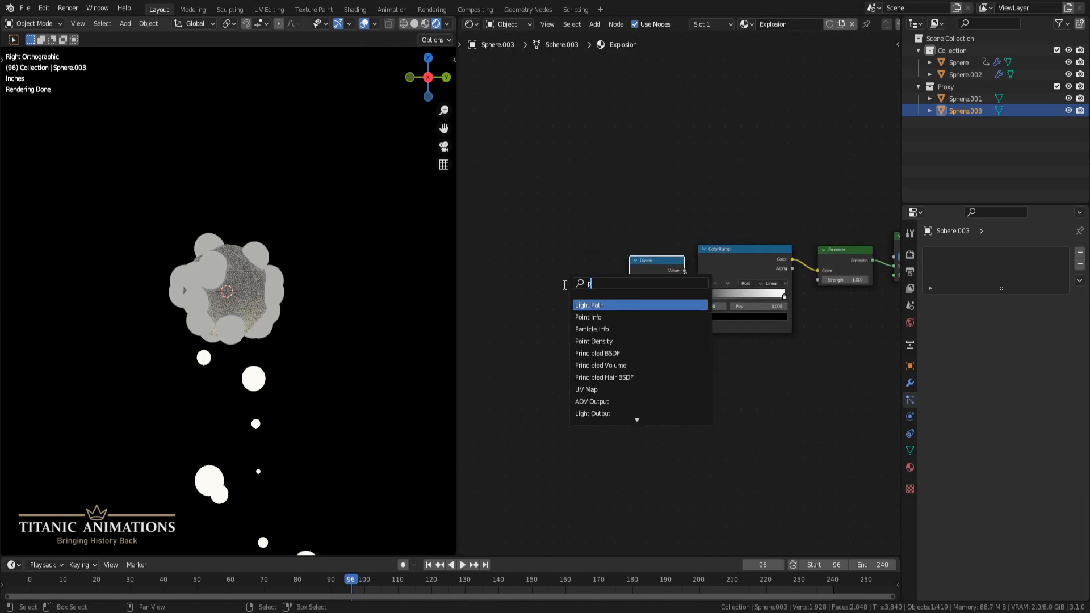
{"action": "left_click", "coordinate": [592, 329]}
{"action": "left_click", "coordinate": [581, 278]}
{"action": "left_click_drag", "start_coordinate": [600, 284], "coordinate": [627, 313]}
- Connect the Divide node's Value output to the Mix Shader's Fac input as well
{"action": "middle_click_drag", "start_coordinate": [795, 405], "coordinate": [671, 377]}
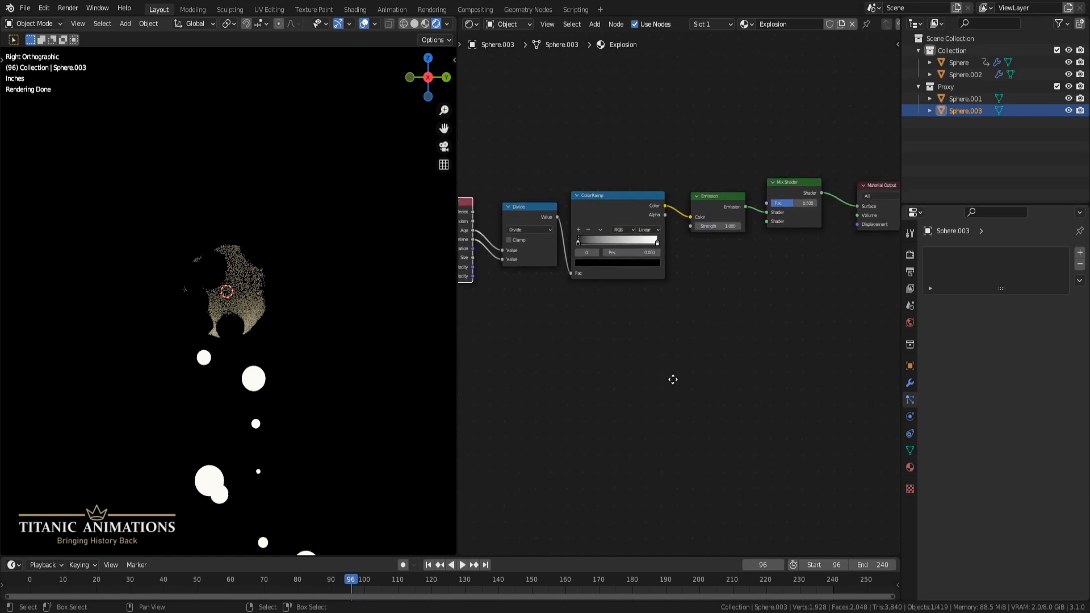
{"action": "middle_click_drag", "start_coordinate": [669, 328], "coordinate": [656, 311]}
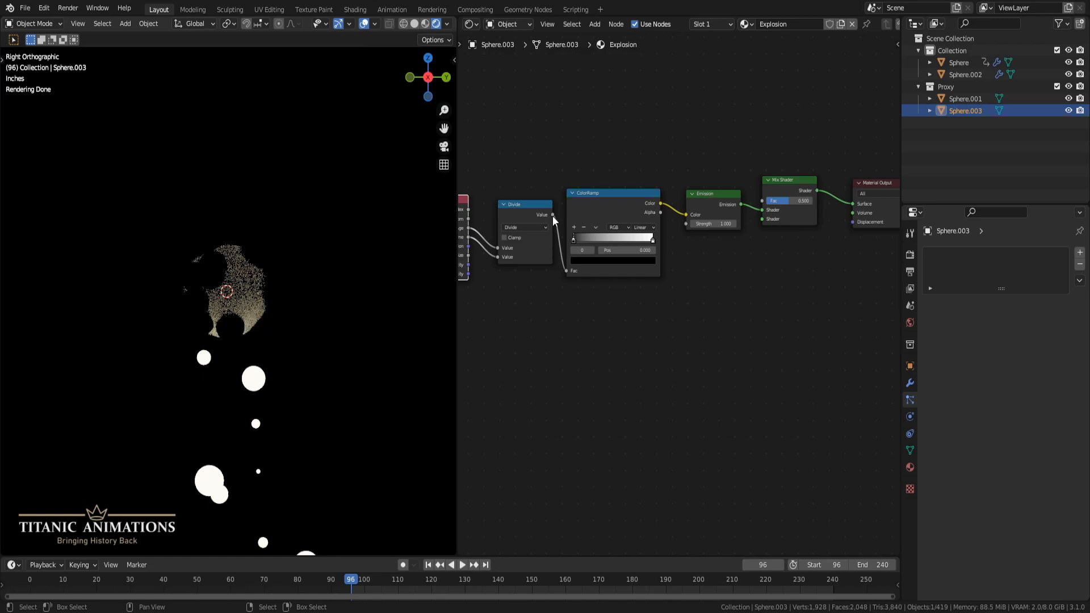
{"action": "left_click_drag", "start_coordinate": [553, 216], "coordinate": [762, 201]}
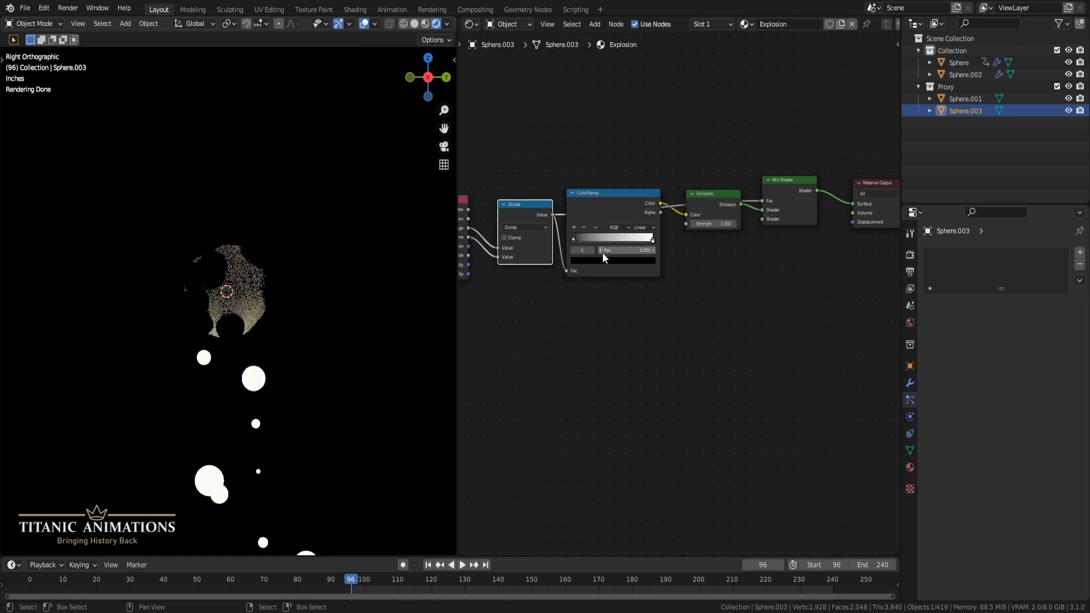
- Add a Transparent BSDF node and connect it to the Mix Shader's second Shader input
{"action": "key", "text": "shift+a"}
{"action": "left_click", "coordinate": [615, 309]}
{"action": "type", "text": "tra"}
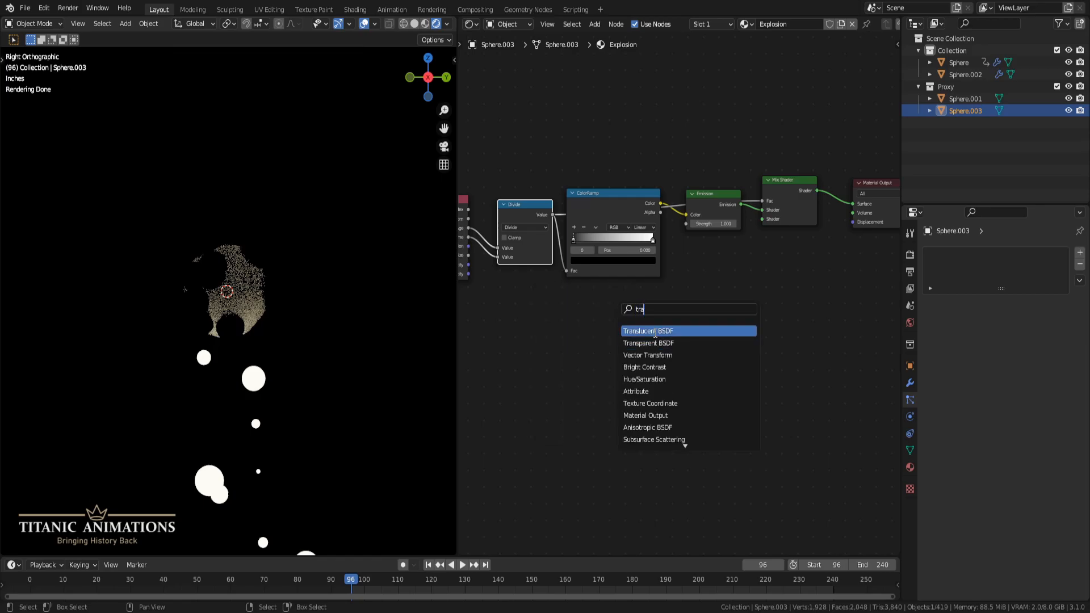
{"action": "left_click", "coordinate": [657, 341]}
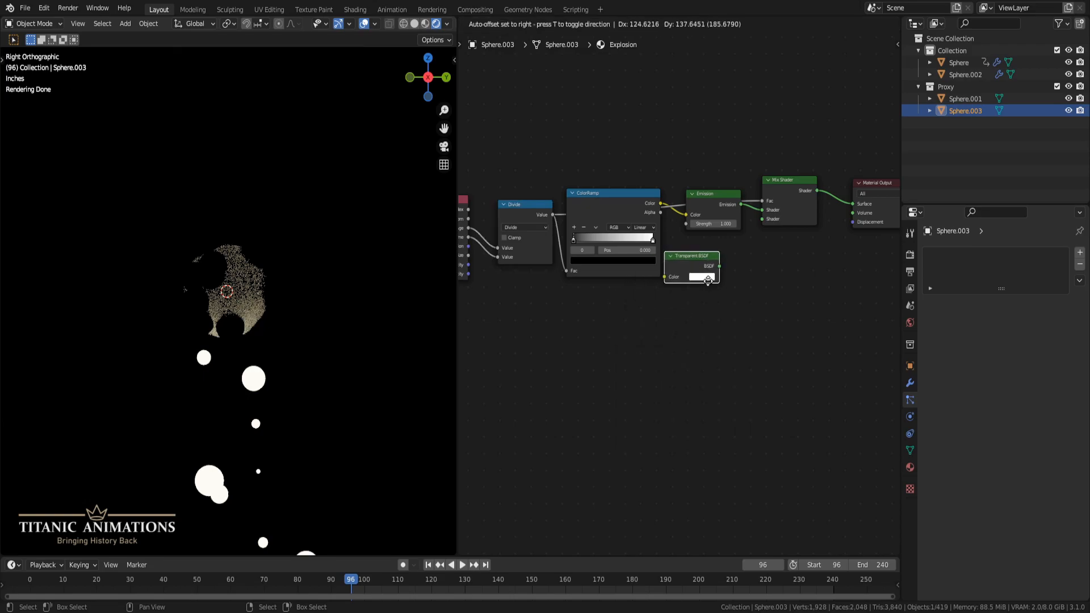
{"action": "left_click", "coordinate": [726, 267]}
{"action": "left_click_drag", "start_coordinate": [741, 252], "coordinate": [761, 219]}
- Set the ColorRamp's first colour stop to white
{"action": "middle_click_drag", "start_coordinate": [632, 350], "coordinate": [660, 404]}
{"action": "scroll", "coordinate": [657, 399], "scroll_direction": "up", "scroll_amount": 3}
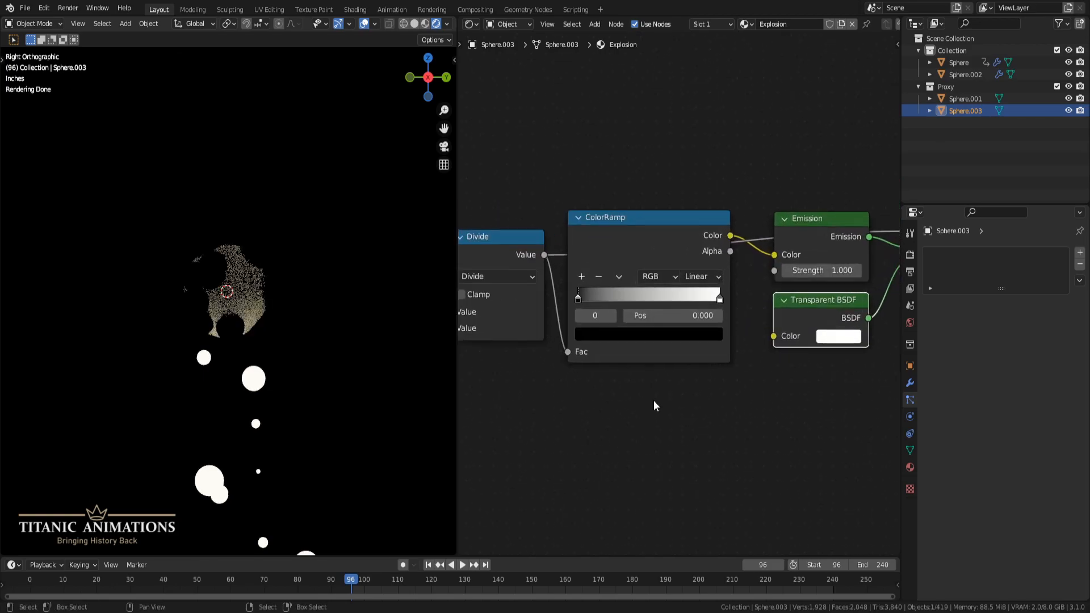
{"action": "scroll", "coordinate": [639, 374], "scroll_direction": "up", "scroll_amount": 3}
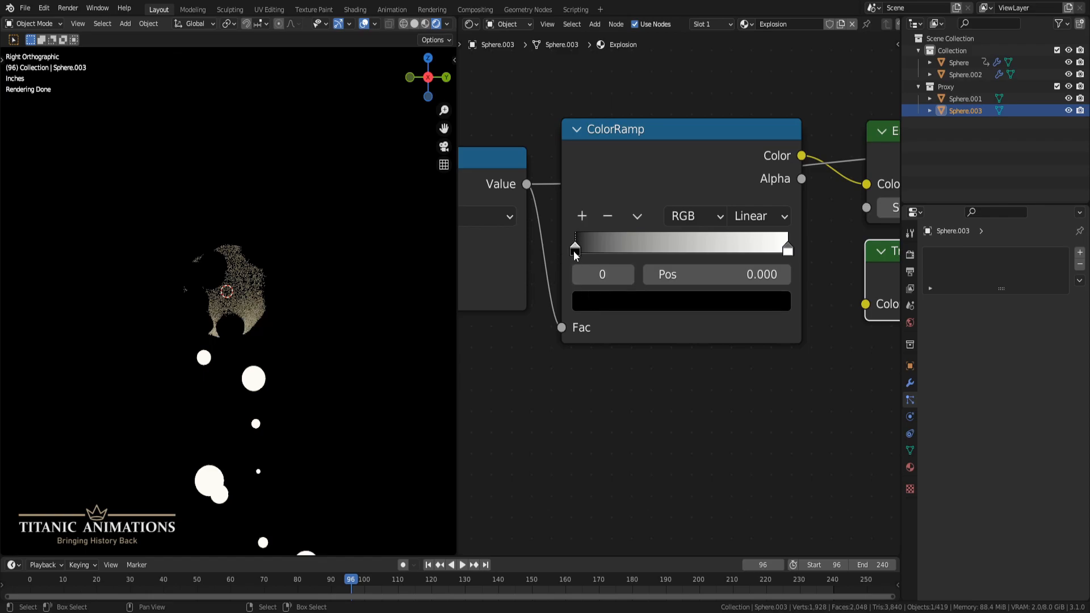
{"action": "left_click", "coordinate": [647, 304]}
{"action": "left_click", "coordinate": [624, 307]}
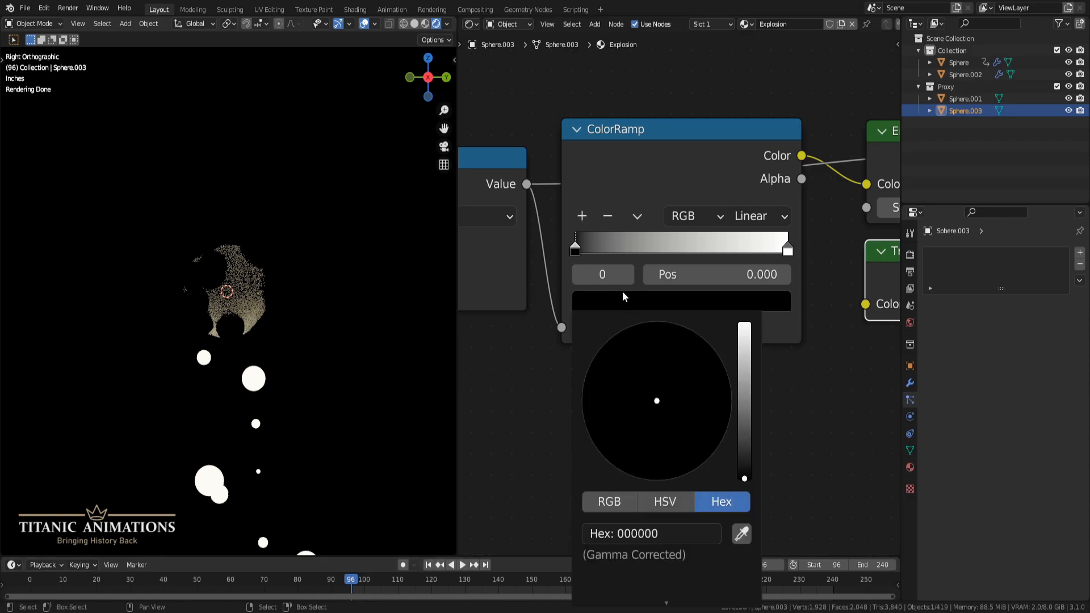
{"action": "left_click_drag", "start_coordinate": [741, 391], "coordinate": [737, 345]}
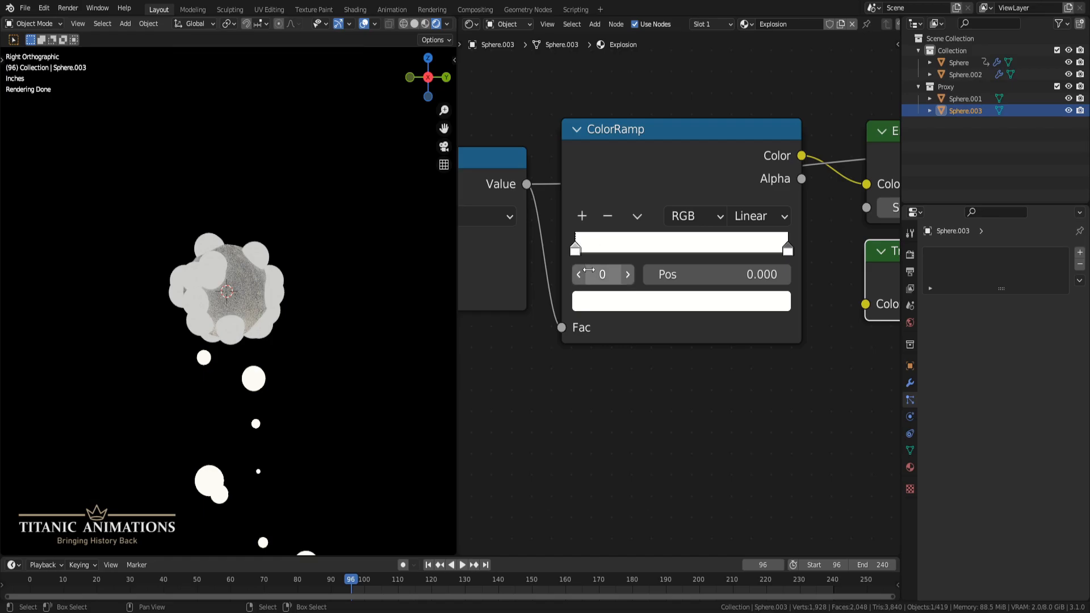
- Set the ColorRamp's second colour stop, at position 1.000, to hex 8BADBC
{"action": "left_click", "coordinate": [629, 275]}
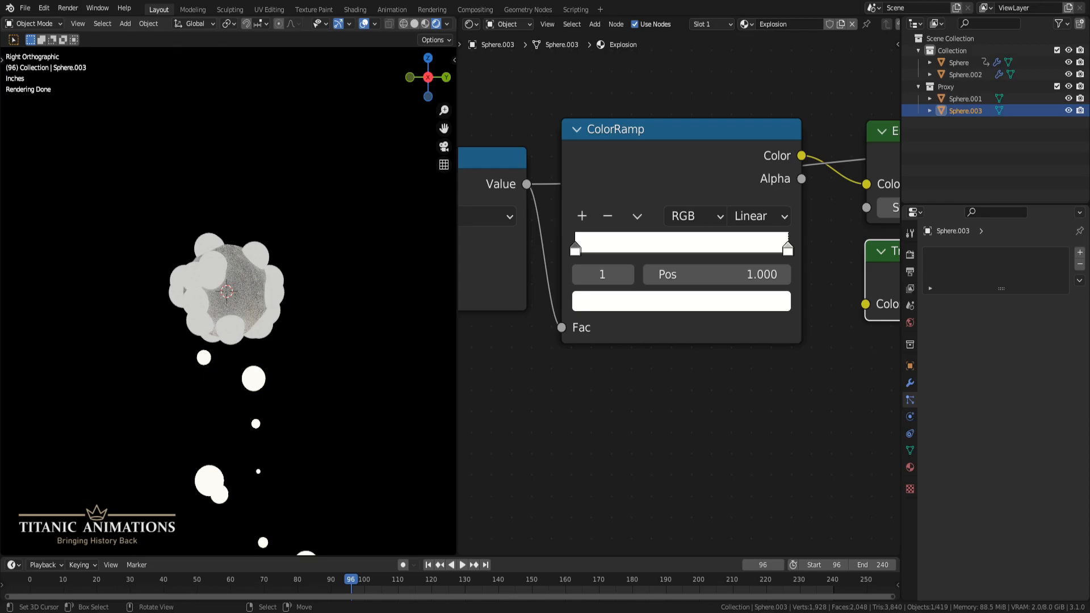
{"action": "left_click", "coordinate": [692, 309]}
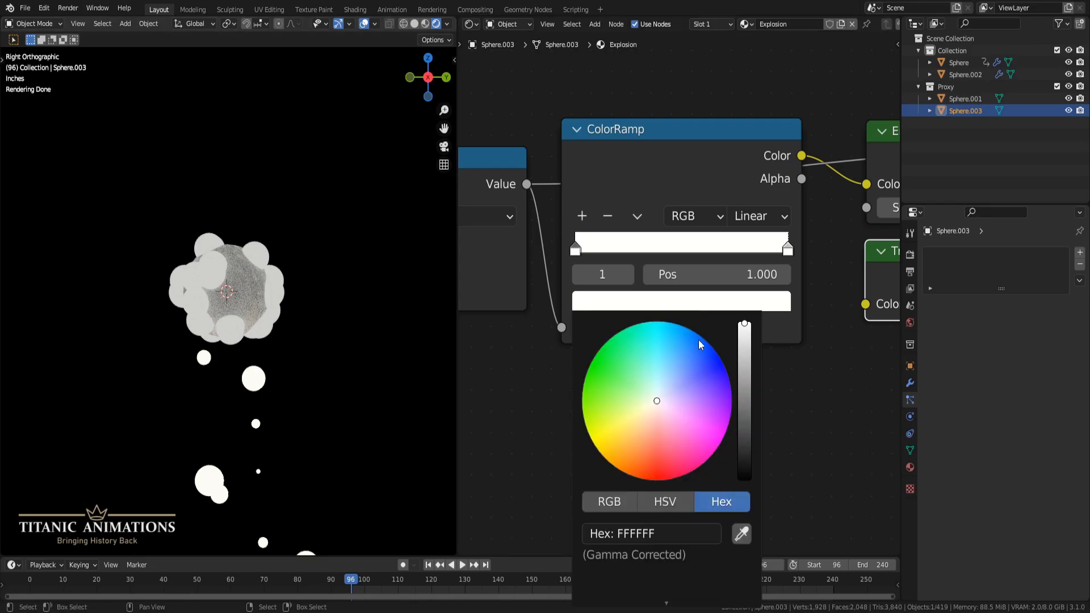
{"action": "left_click", "coordinate": [677, 530]}
{"action": "type", "text": "8BADBC"}
{"action": "left_click_drag", "start_coordinate": [590, 537], "coordinate": [639, 532]}
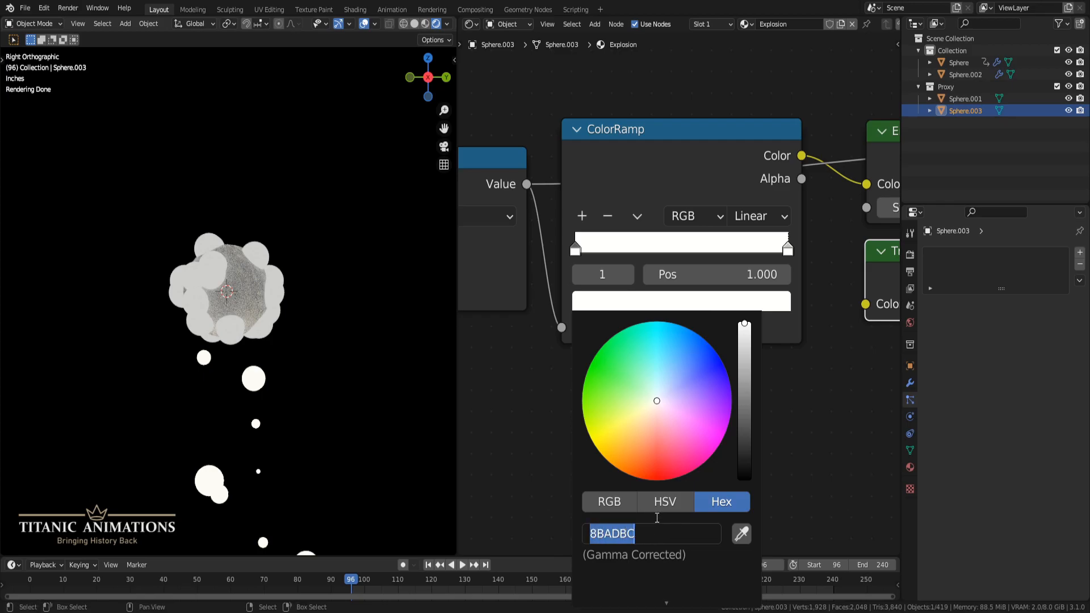
{"action": "key", "text": "Return"}
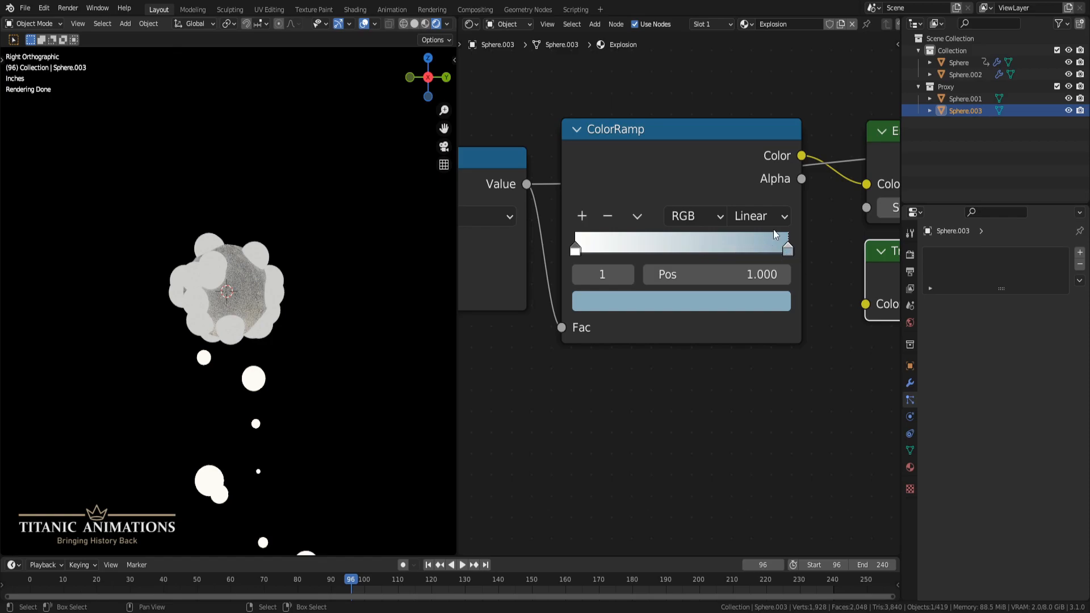
- Advance to frame 97 and set the render scale of the burst emitter Sphere.002's particles to 0.25
{"action": "key", "text": "Right"}
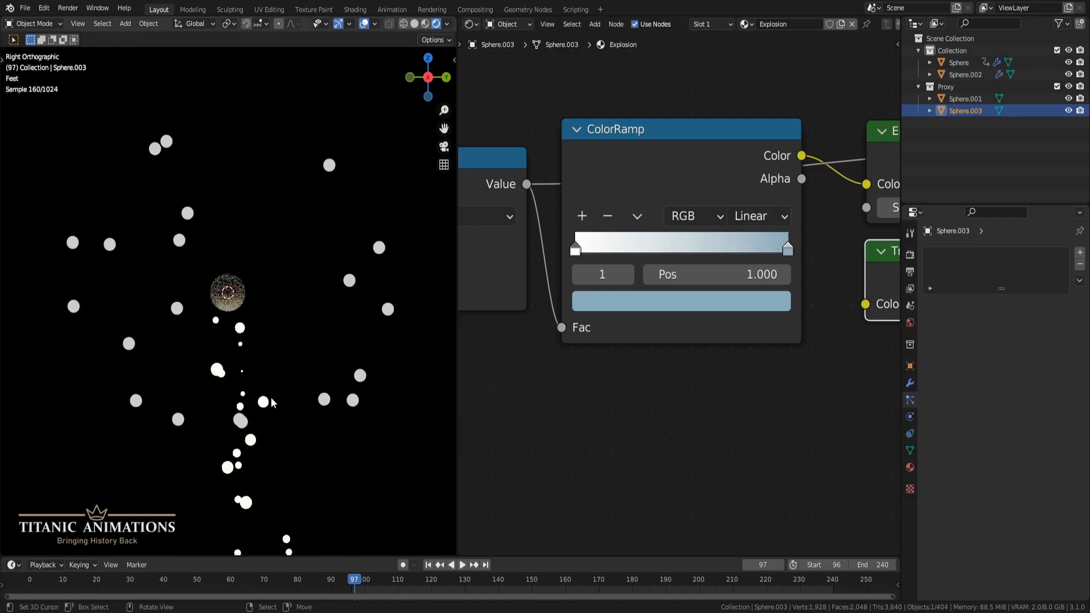
{"action": "left_click", "coordinate": [233, 304]}
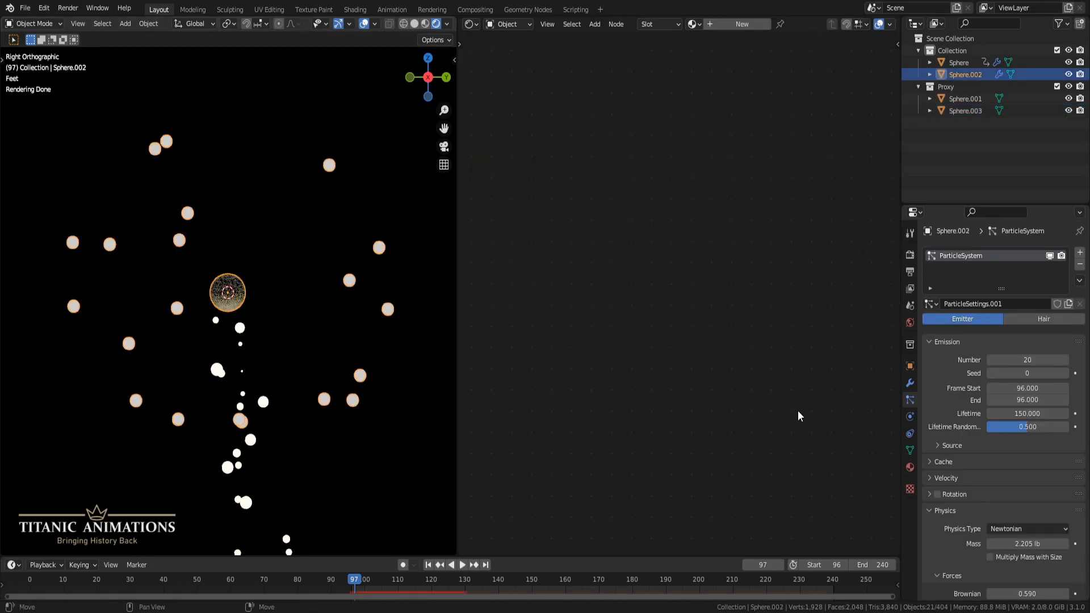
{"action": "scroll", "coordinate": [1000, 426], "scroll_direction": "down", "scroll_amount": 7}
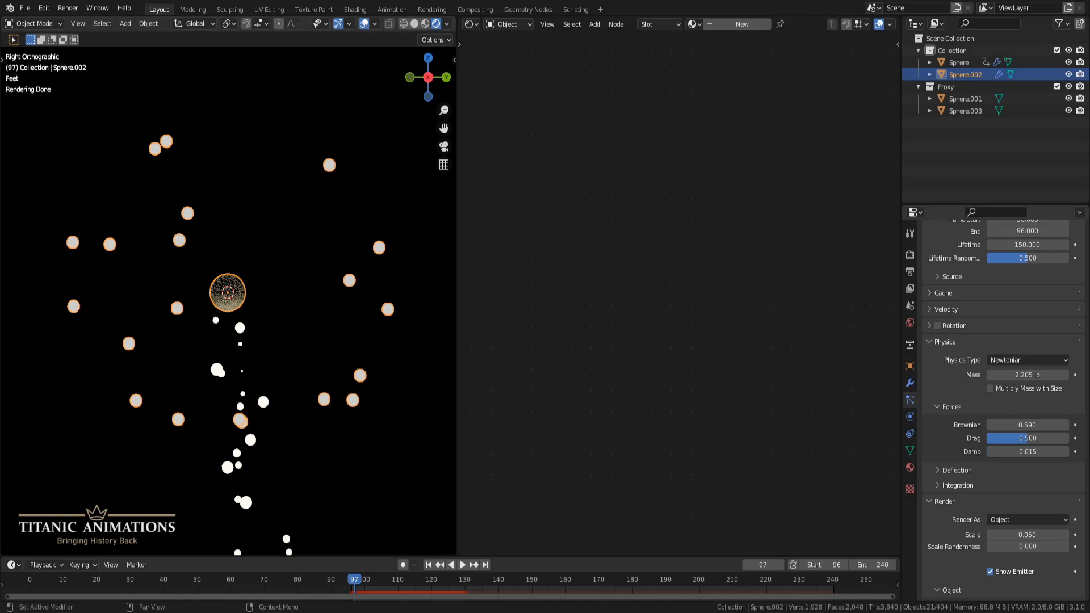
{"action": "scroll", "coordinate": [997, 409], "scroll_direction": "down", "scroll_amount": 2}
{"action": "left_click", "coordinate": [946, 294]}
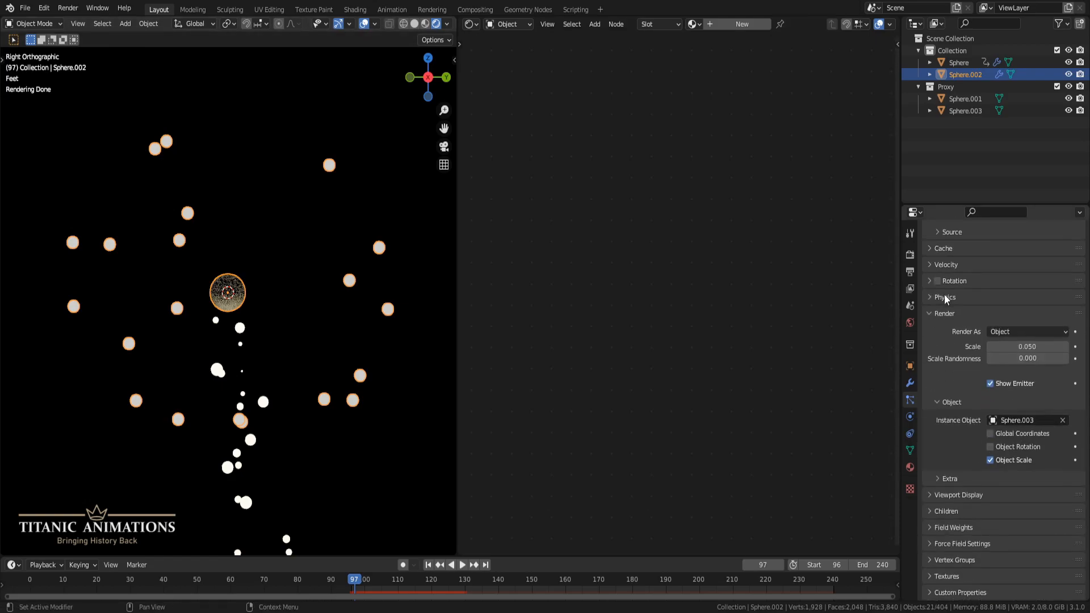
{"action": "scroll", "coordinate": [948, 329], "scroll_direction": "down", "scroll_amount": 1}
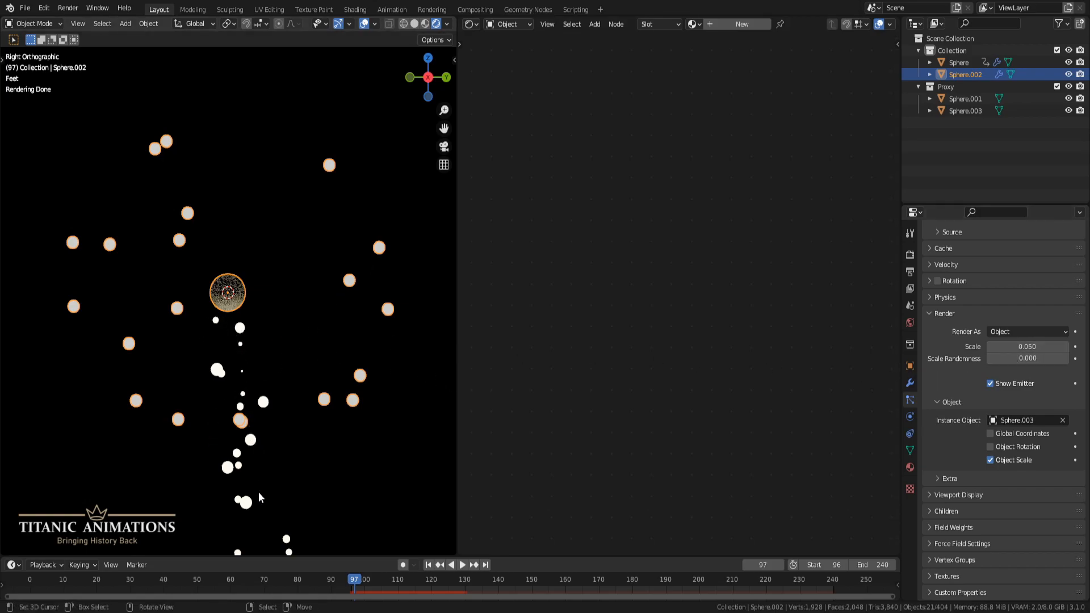
{"action": "left_click", "coordinate": [1019, 344]}
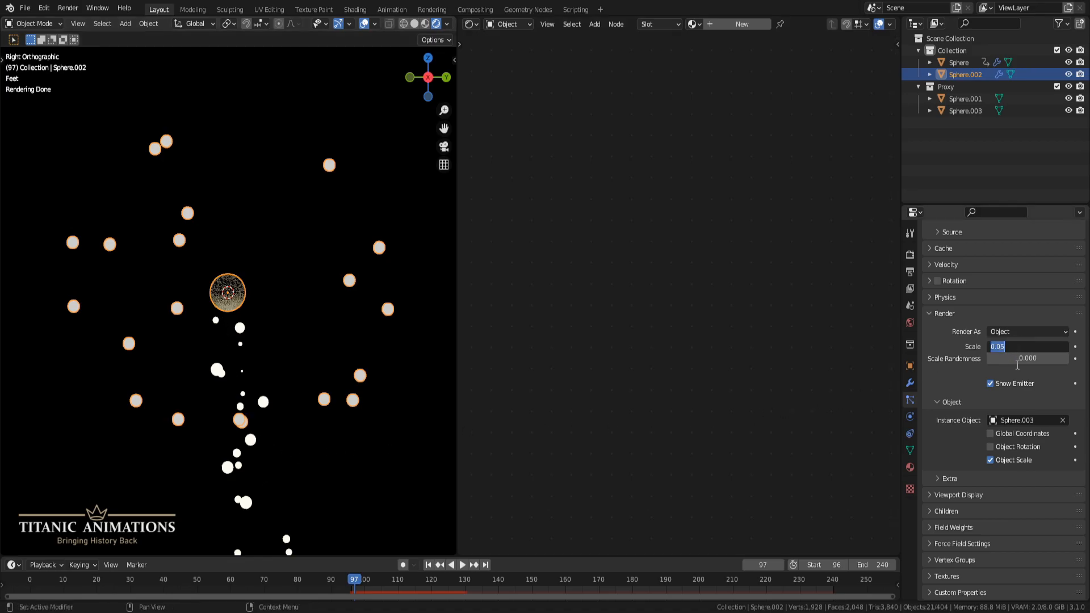
{"action": "type", "text": ".25"}
{"action": "key", "text": "Return"}
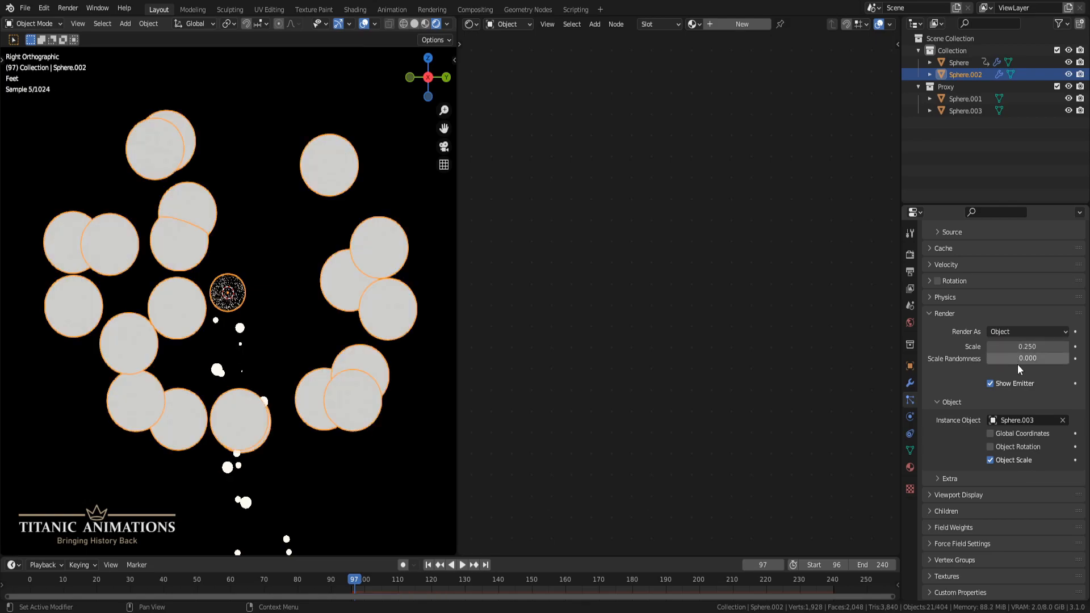
- Set the burst particles' scale randomness to 0.2
{"action": "left_click", "coordinate": [1020, 356]}
{"action": "key", "text": "BackSpace"}
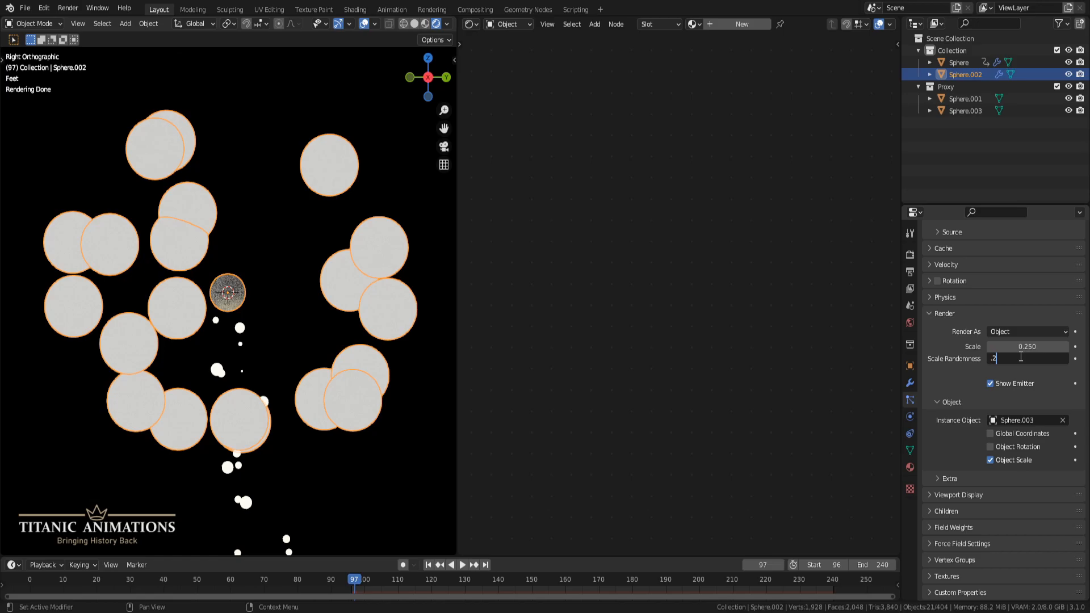
{"action": "type", "text": ".2"}
{"action": "key", "text": "Return"}
- Turn off Show Emitter for the burst particle system's render
{"action": "scroll", "coordinate": [334, 365], "scroll_direction": "down", "scroll_amount": 4}
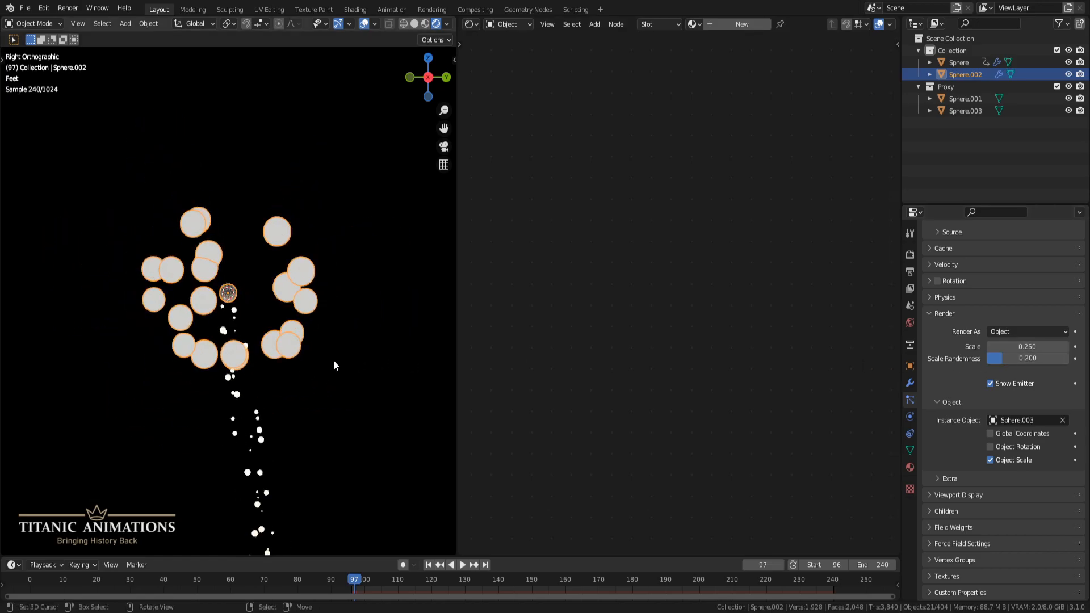
{"action": "scroll", "coordinate": [239, 332], "scroll_direction": "up", "scroll_amount": 1}
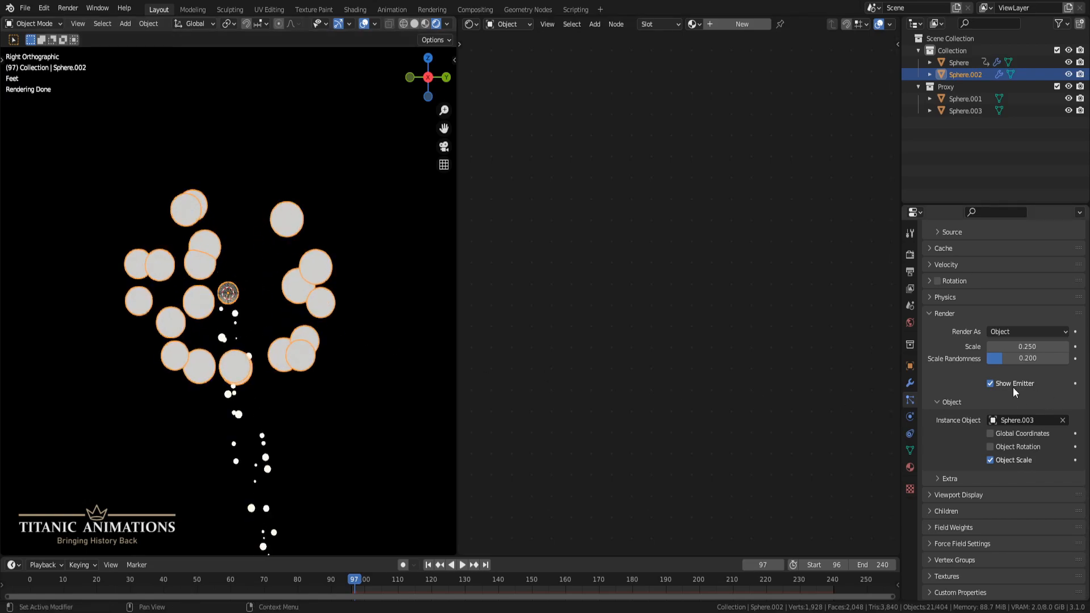
{"action": "left_click", "coordinate": [992, 383]}
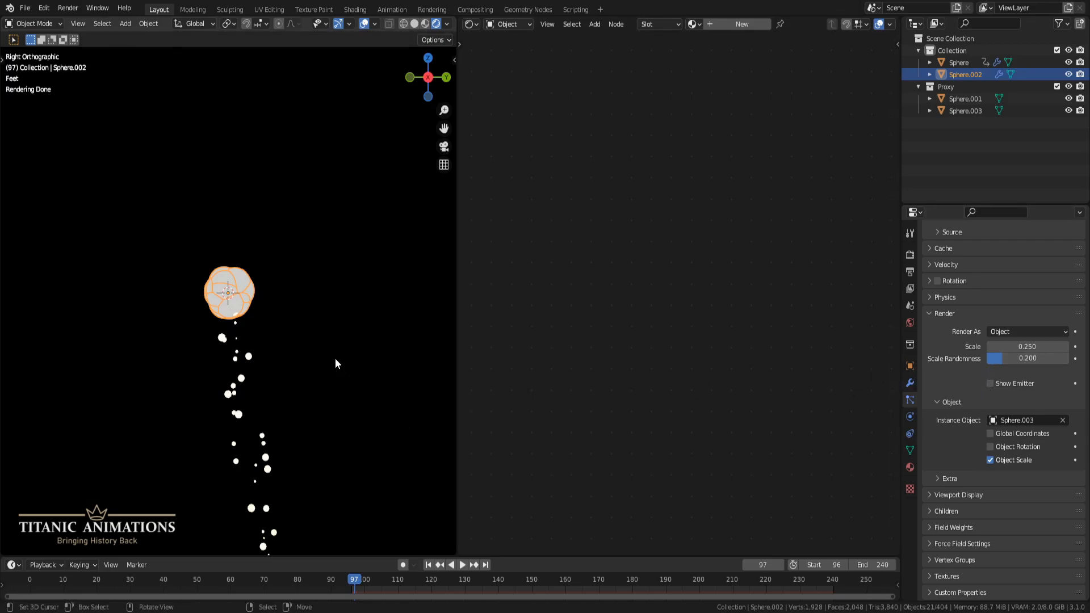
- Show the 3D view in solid shading and play the burst animation to about frame 112
{"action": "key", "text": "shift+z"}
{"action": "key", "text": "alt+a"}
{"action": "key", "text": "alt+a"}
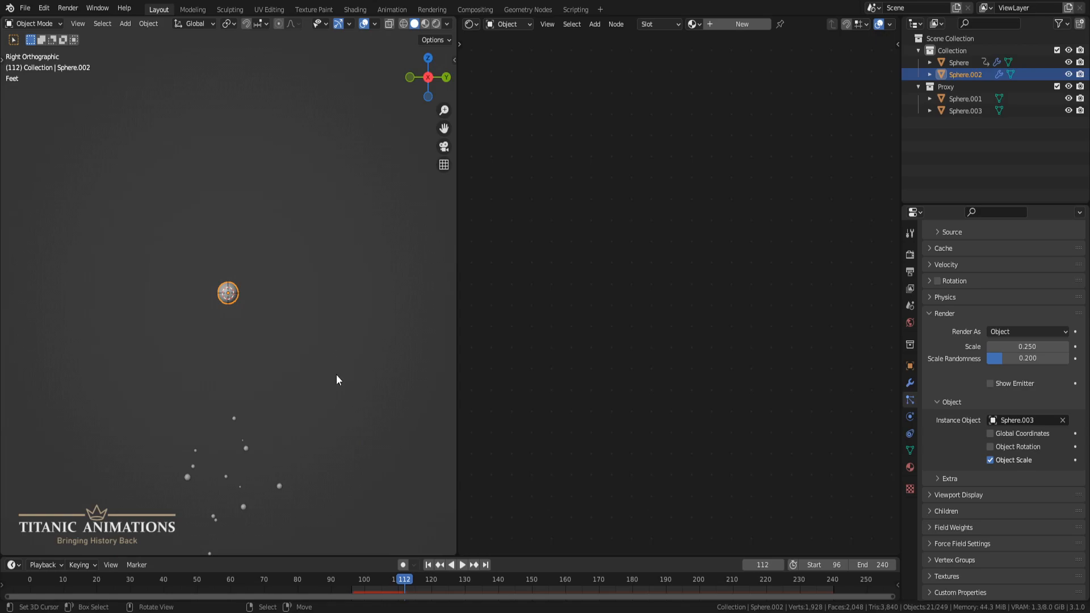
- Play the burst animation to near its end, stop it and return to frame 96
{"action": "key", "text": "alt+a"}
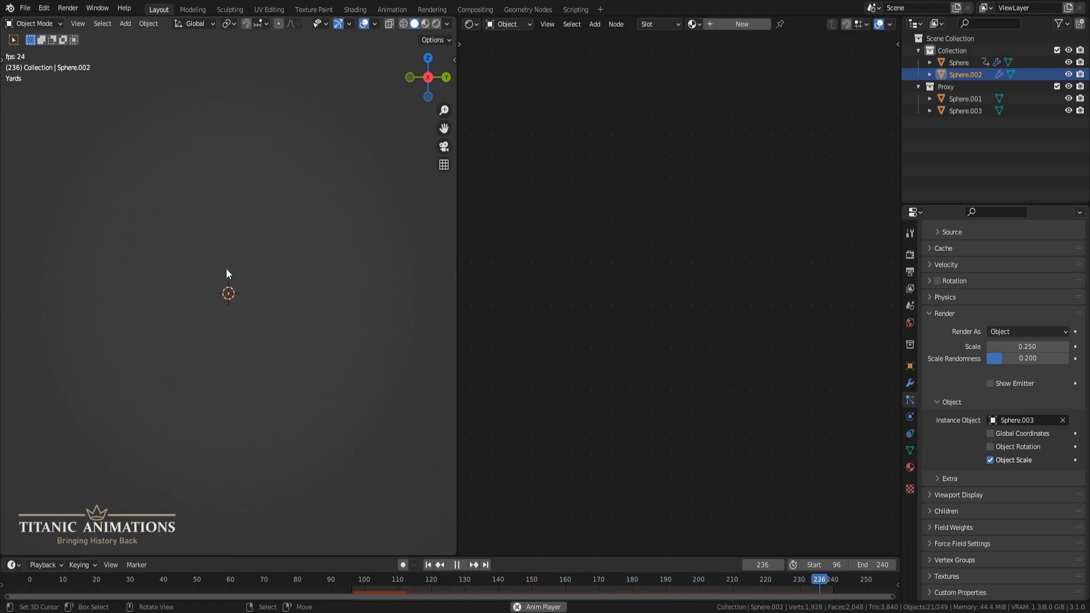
{"action": "key", "text": "alt+a"}
{"action": "left_click", "coordinate": [765, 565]}
{"action": "type", "text": "96"}
{"action": "key", "text": "Return"}
{"action": "scroll", "coordinate": [323, 355], "scroll_direction": "up", "scroll_amount": 5}
{"action": "scroll", "coordinate": [323, 353], "scroll_direction": "up", "scroll_amount": 5}
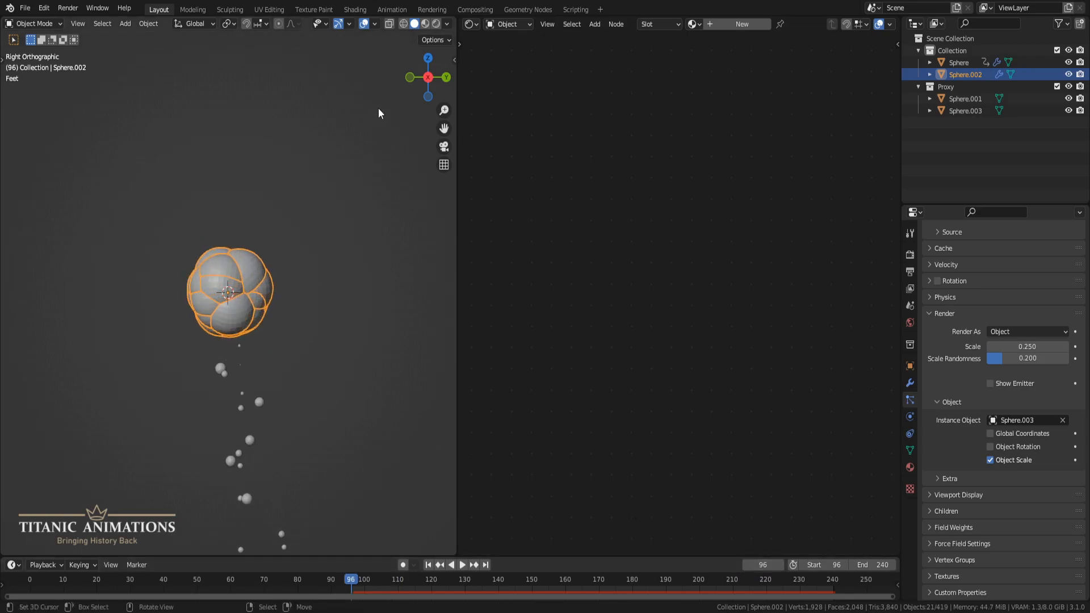
- Preview the burst in rendered shading, advance to frame 99 and examine the emitter sphere among the particles
{"action": "left_click", "coordinate": [437, 23]}
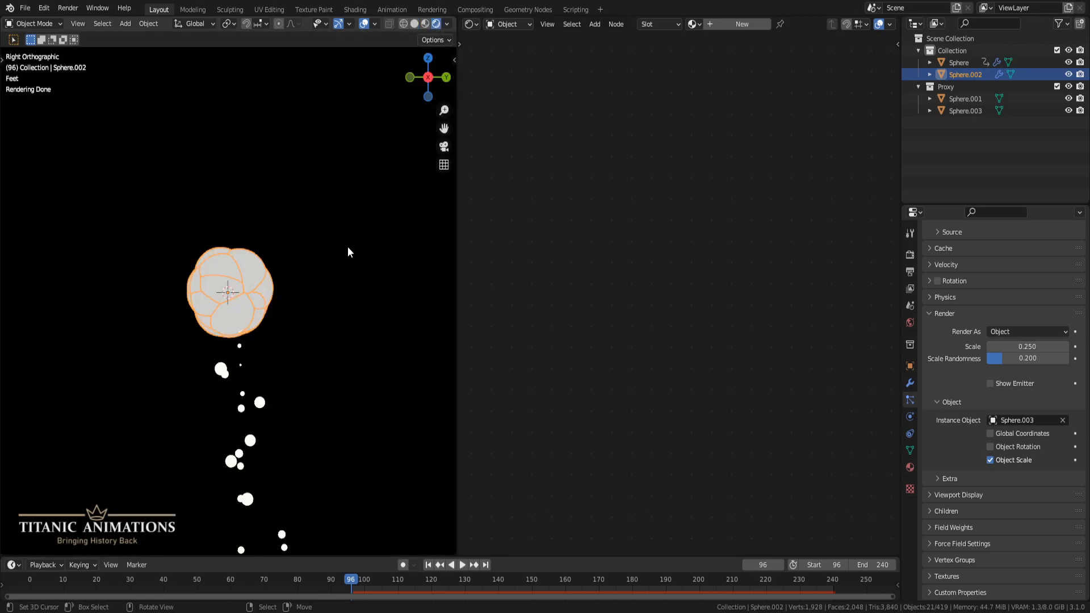
{"action": "key", "text": "Right"}
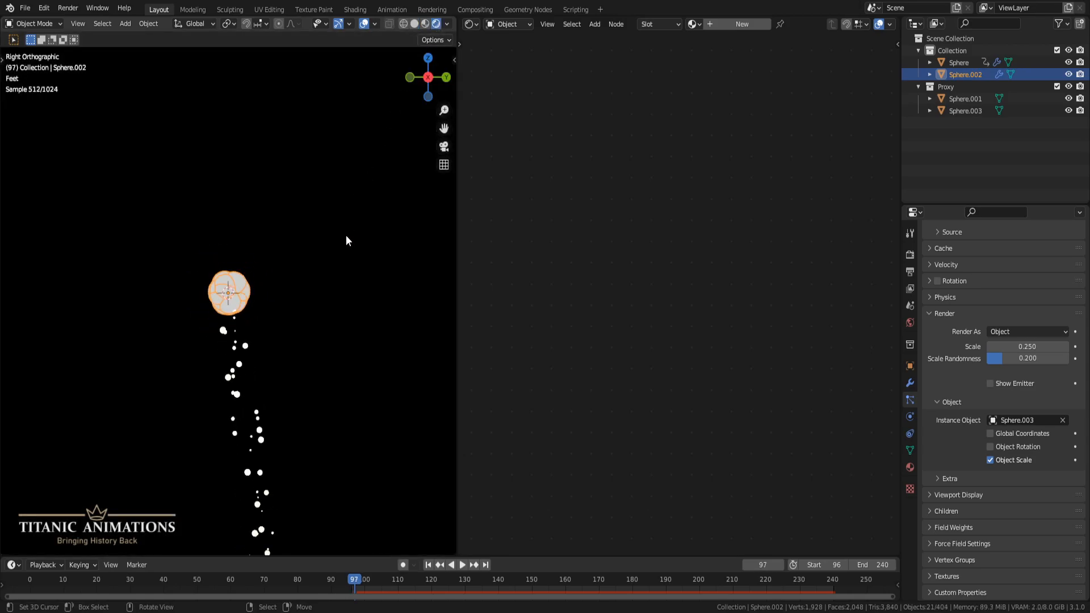
{"action": "key", "text": "Right"}
{"action": "key", "text": "Right"}
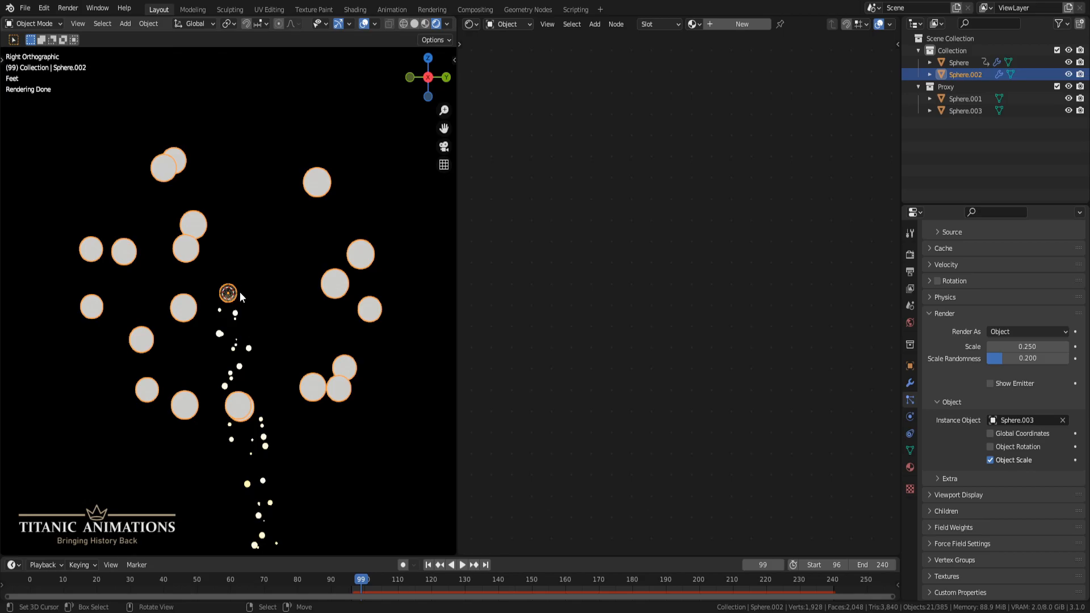
{"action": "scroll", "coordinate": [234, 308], "scroll_direction": "up", "scroll_amount": 10}
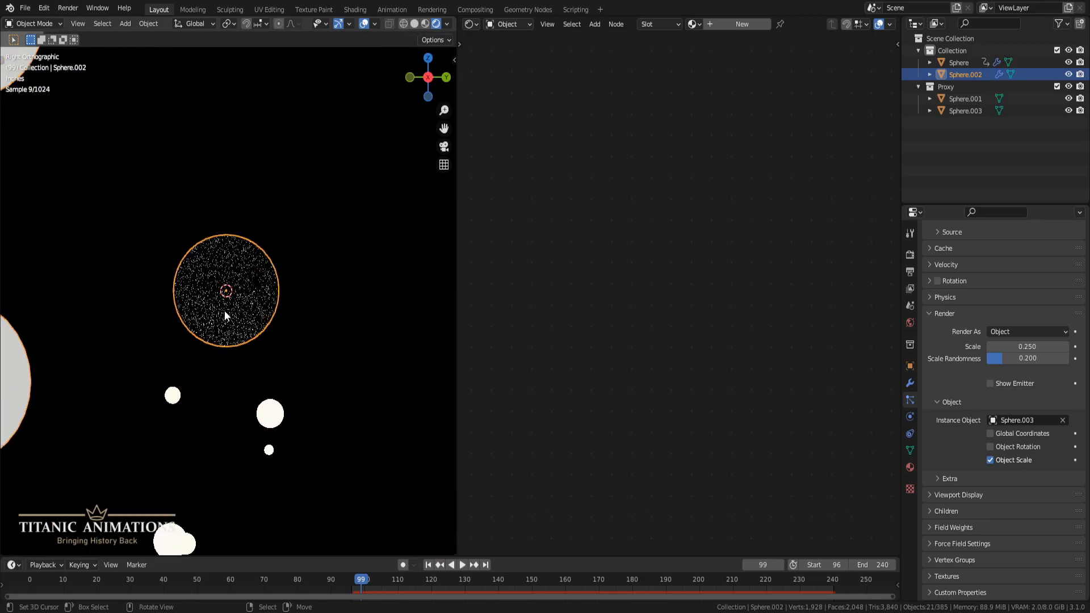
{"action": "scroll", "coordinate": [235, 273], "scroll_direction": "down", "scroll_amount": 6}
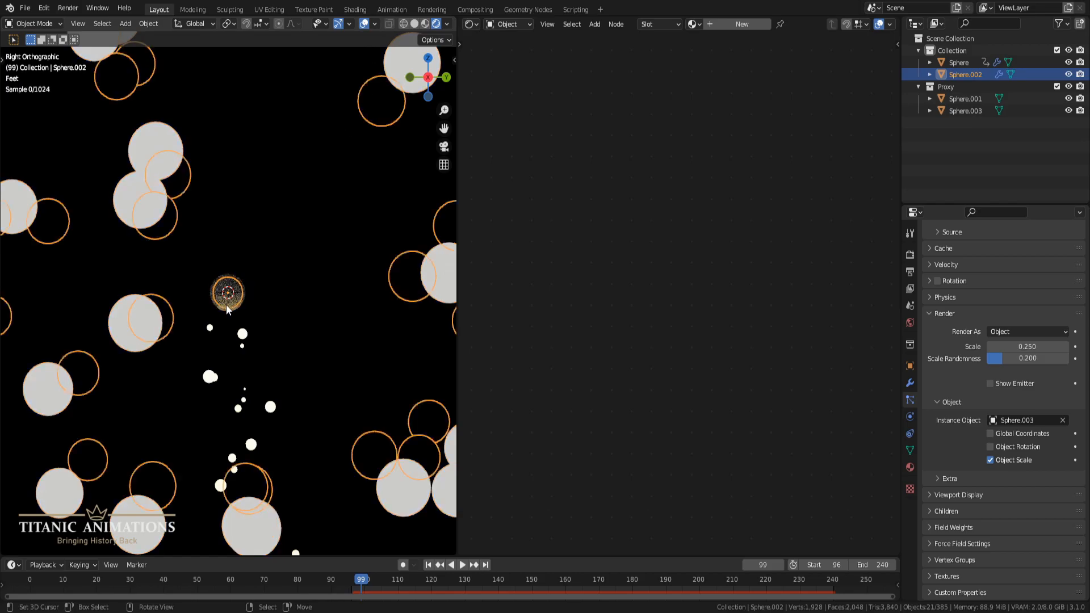
{"action": "scroll", "coordinate": [230, 290], "scroll_direction": "down", "scroll_amount": 2}
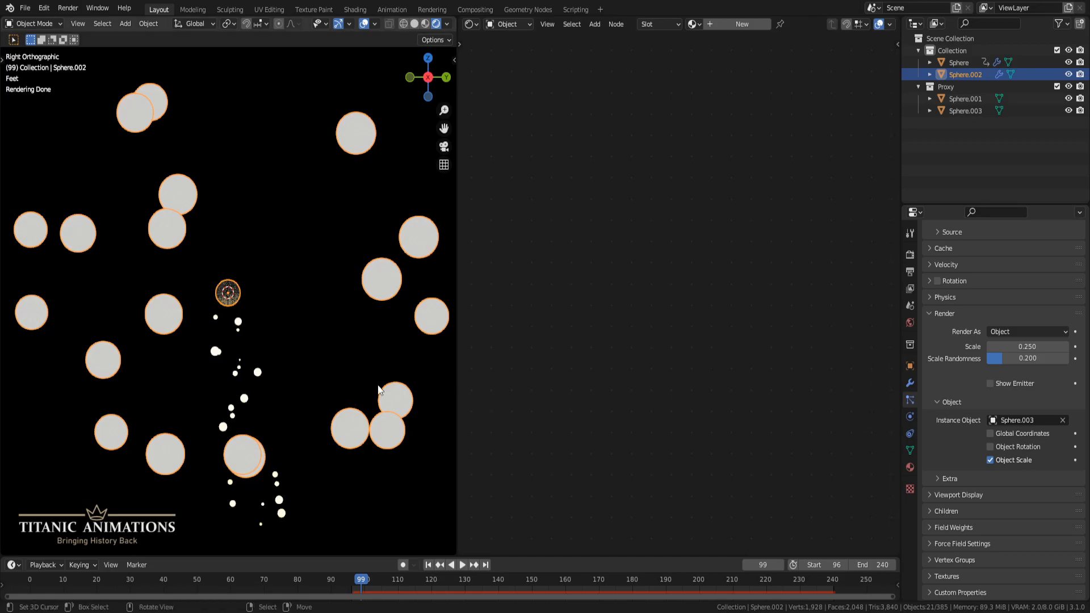
{"action": "scroll", "coordinate": [360, 397], "scroll_direction": "down", "scroll_amount": 3}
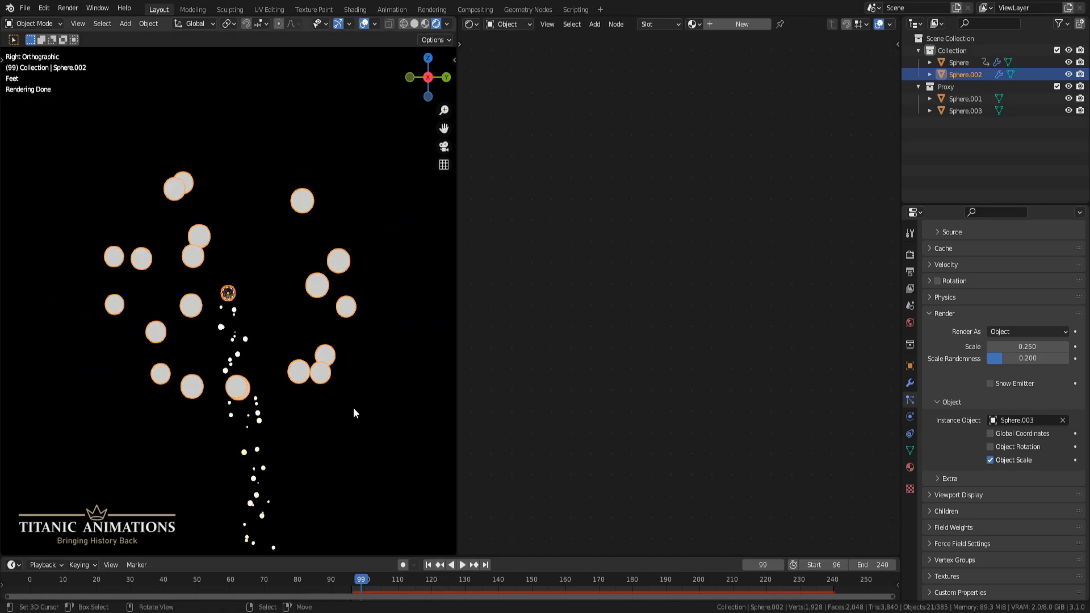
- Join the shader editor area into the 3D view and frame the burst together with its full spark trail
{"action": "right_click", "coordinate": [456, 354]}
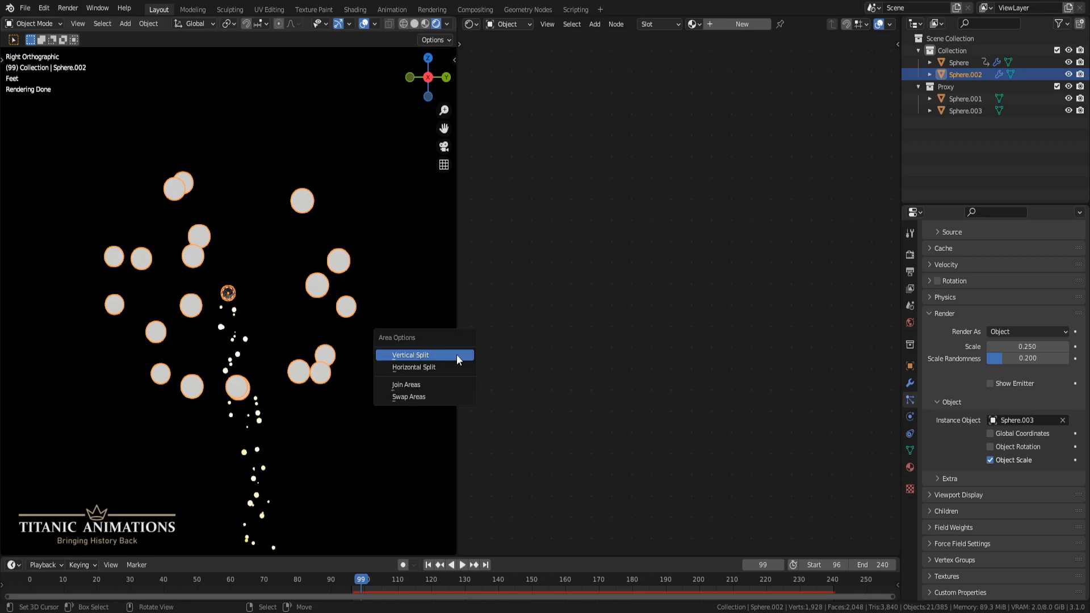
{"action": "left_click", "coordinate": [449, 384]}
{"action": "left_click", "coordinate": [518, 383]}
{"action": "scroll", "coordinate": [519, 384], "scroll_direction": "down", "scroll_amount": 12}
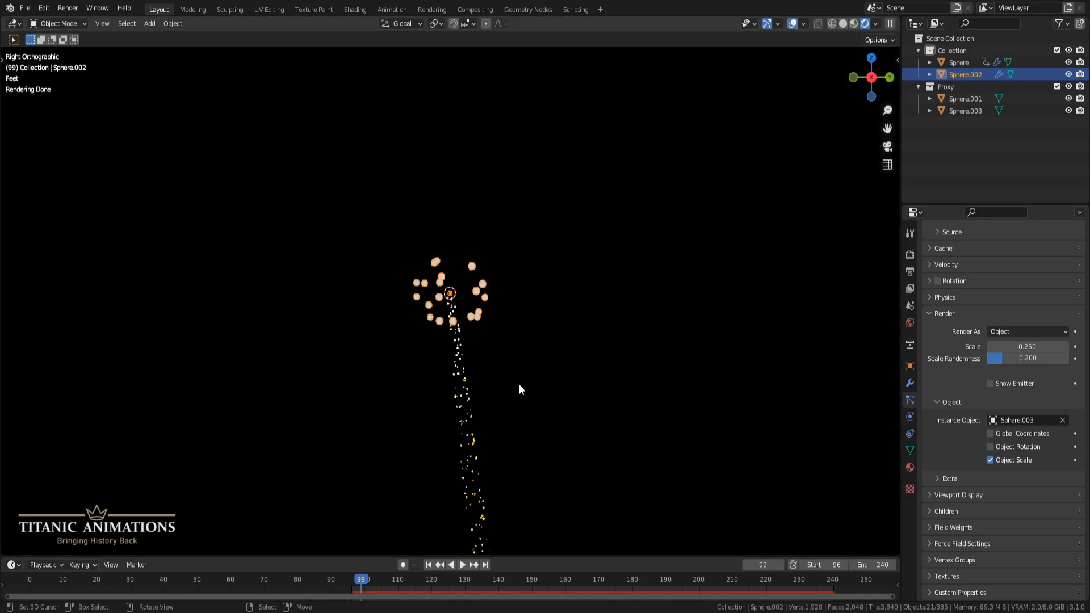
{"action": "middle_click_drag", "start_coordinate": [547, 497], "coordinate": [494, 348], "text": "shift"}
{"action": "scroll", "coordinate": [495, 382], "scroll_direction": "up", "scroll_amount": 1}
{"action": "middle_click_drag", "start_coordinate": [493, 401], "coordinate": [513, 367], "text": "shift"}
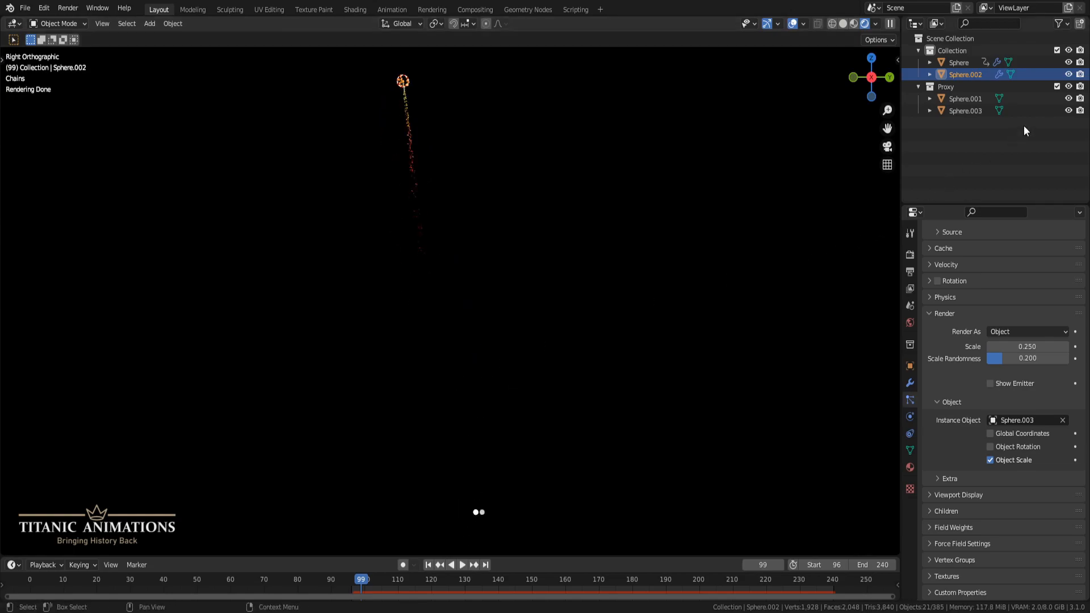
- Hide the Proxy collection in the viewport and in renders, and return the 3D view to solid shading
{"action": "left_click", "coordinate": [1069, 86]}
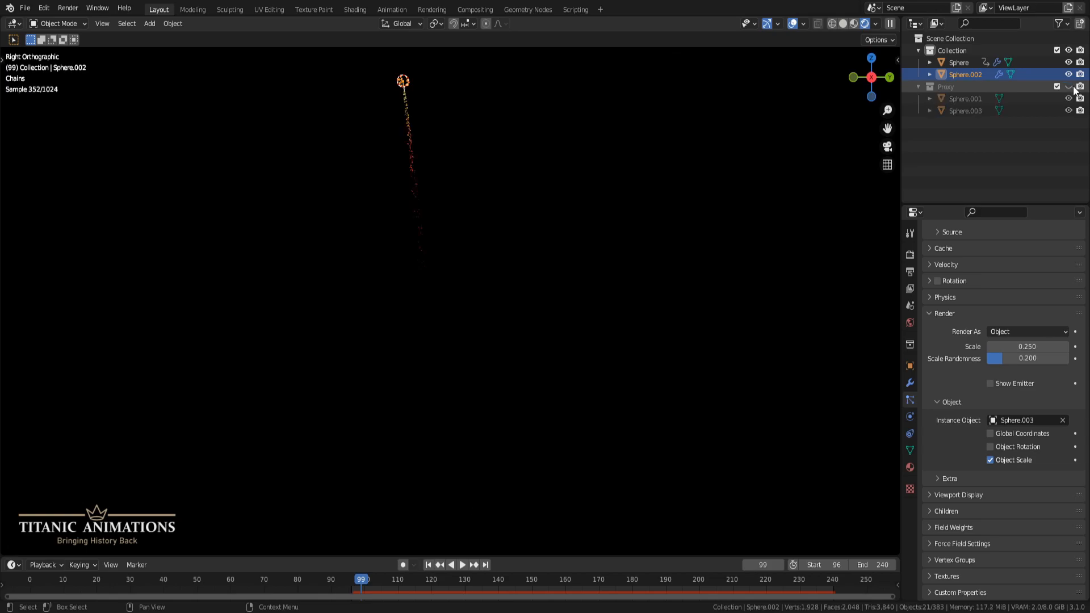
{"action": "left_click", "coordinate": [1081, 86]}
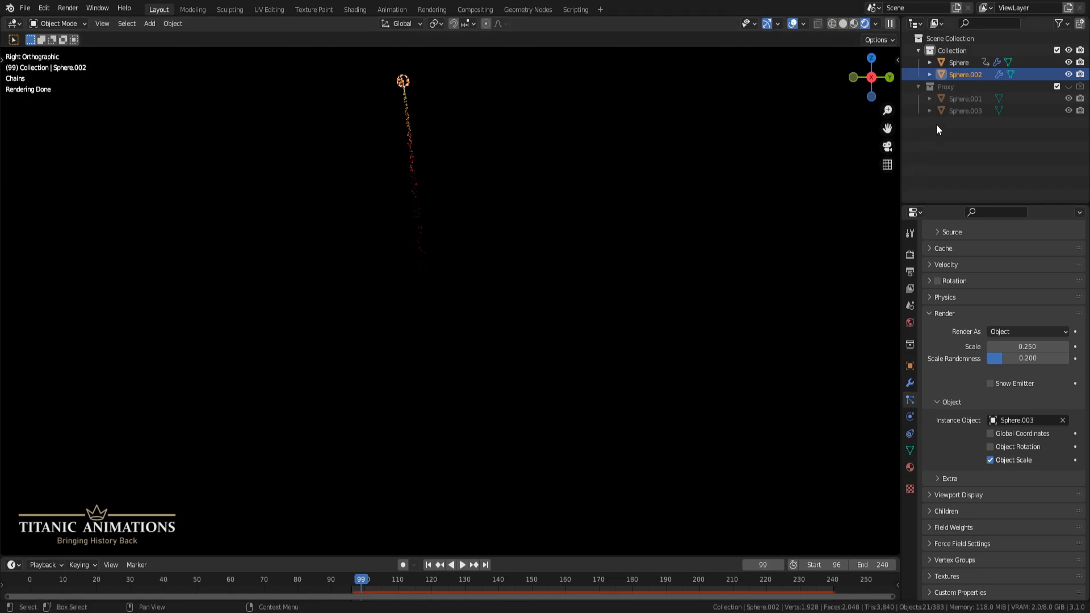
{"action": "mouse_move", "coordinate": [495, 215]}
{"action": "middle_mouse_down", "text": "shift"}
{"action": "mouse_move", "coordinate": [517, 391]}
{"action": "mouse_move", "coordinate": [436, 210]}
{"action": "mouse_move", "coordinate": [513, 400]}
{"action": "middle_mouse_up", "text": "shift"}
{"action": "key", "text": "shift+z"}
{"action": "scroll", "coordinate": [516, 373], "scroll_direction": "up", "scroll_amount": 6}
{"action": "scroll", "coordinate": [511, 408], "scroll_direction": "up", "scroll_amount": 5}
{"action": "middle_click_drag", "start_coordinate": [486, 450], "coordinate": [584, 326], "text": "shift"}
{"action": "scroll", "coordinate": [585, 369], "scroll_direction": "up", "scroll_amount": 4}
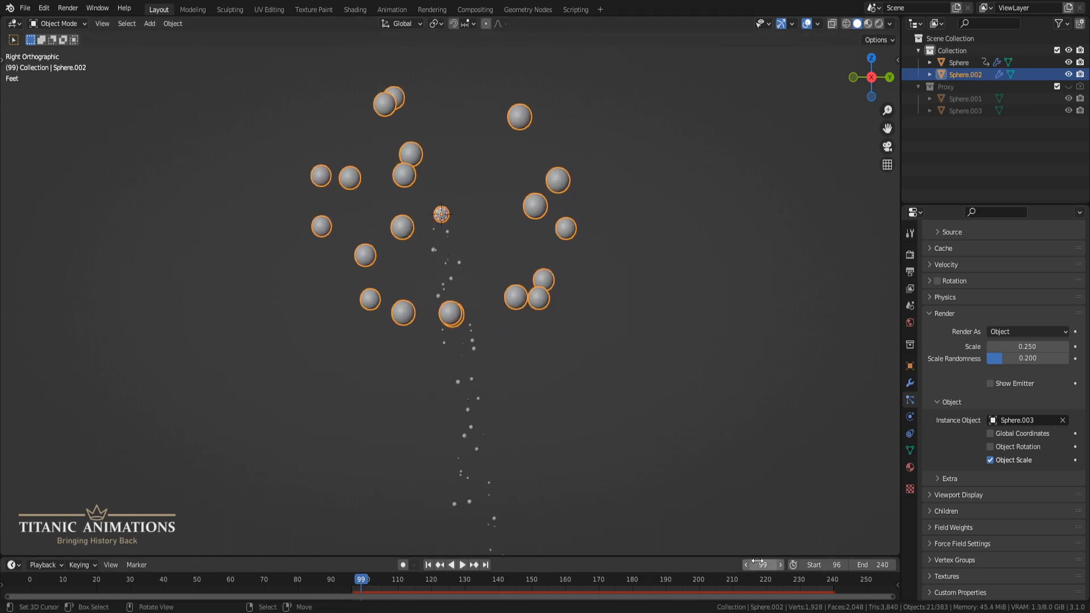
- Move to frame 93 and examine the burst emitter Sphere.002 and the rising rocket sphere from several angles
{"action": "left_click", "coordinate": [356, 579]}
{"action": "key", "text": "space"}
{"action": "left_click_drag", "start_coordinate": [356, 578], "coordinate": [342, 580]}
{"action": "key", "text": "space"}
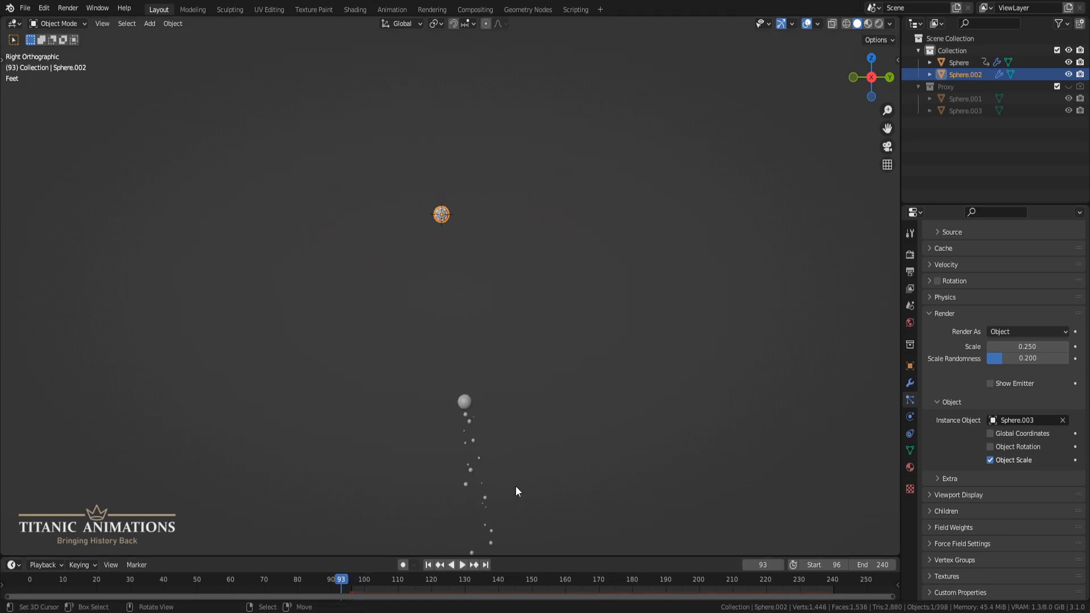
{"action": "scroll", "coordinate": [527, 490], "scroll_direction": "down", "scroll_amount": 5, "text": "shift"}
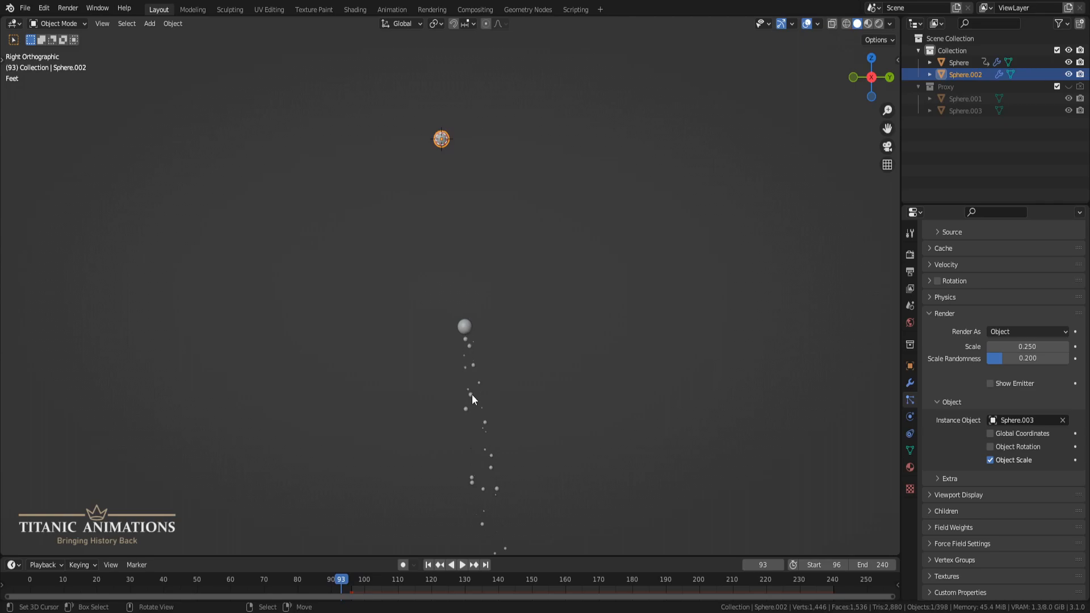
{"action": "middle_click_drag", "start_coordinate": [477, 233], "coordinate": [451, 431], "text": "shift"}
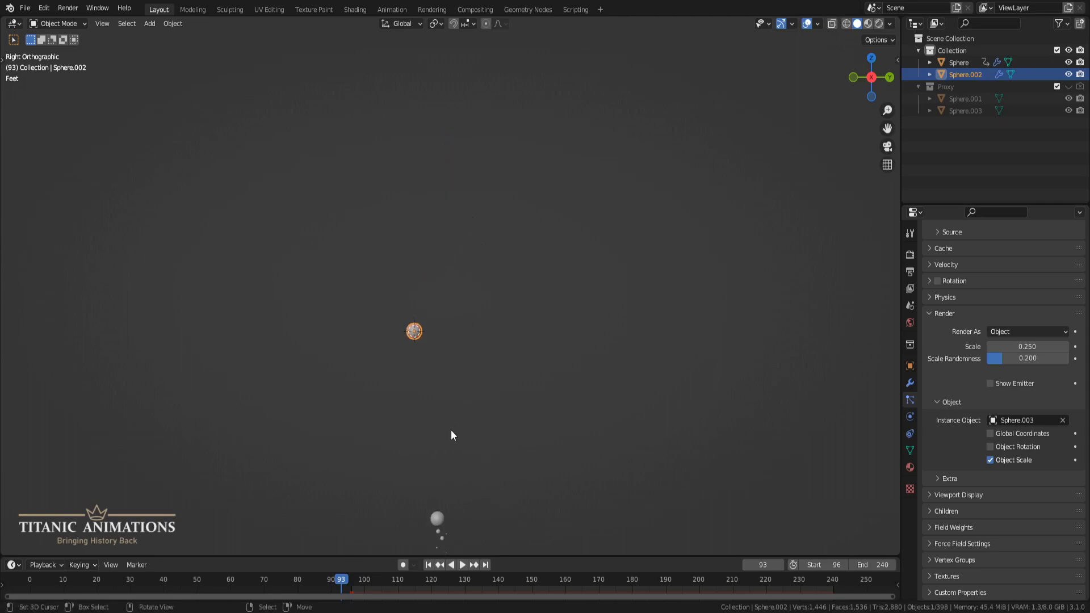
{"action": "scroll", "coordinate": [451, 430], "scroll_direction": "up", "scroll_amount": 6}
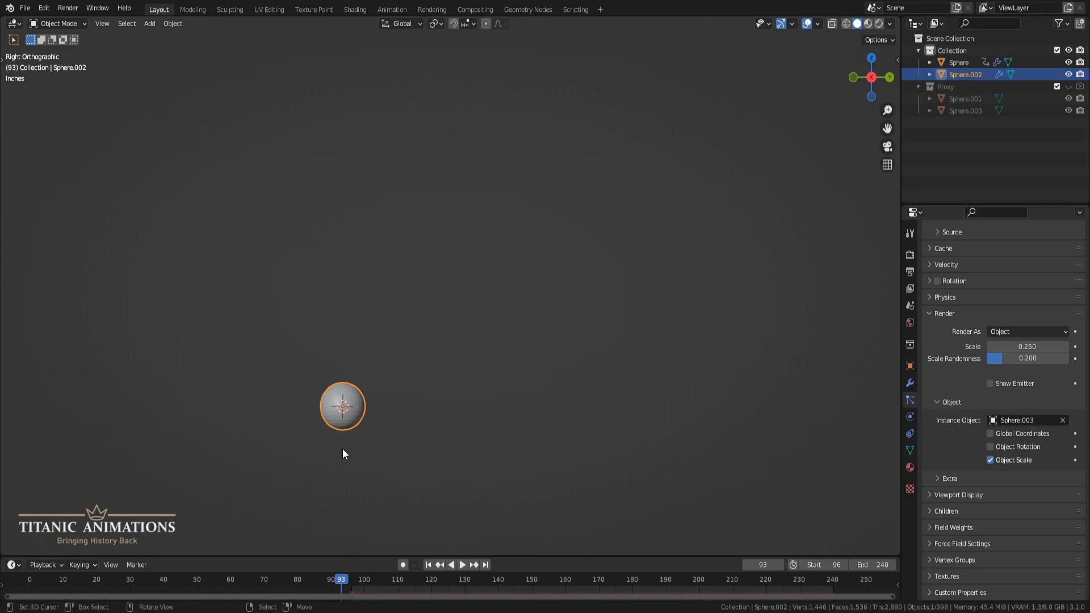
{"action": "scroll", "coordinate": [342, 449], "scroll_direction": "down", "scroll_amount": 5}
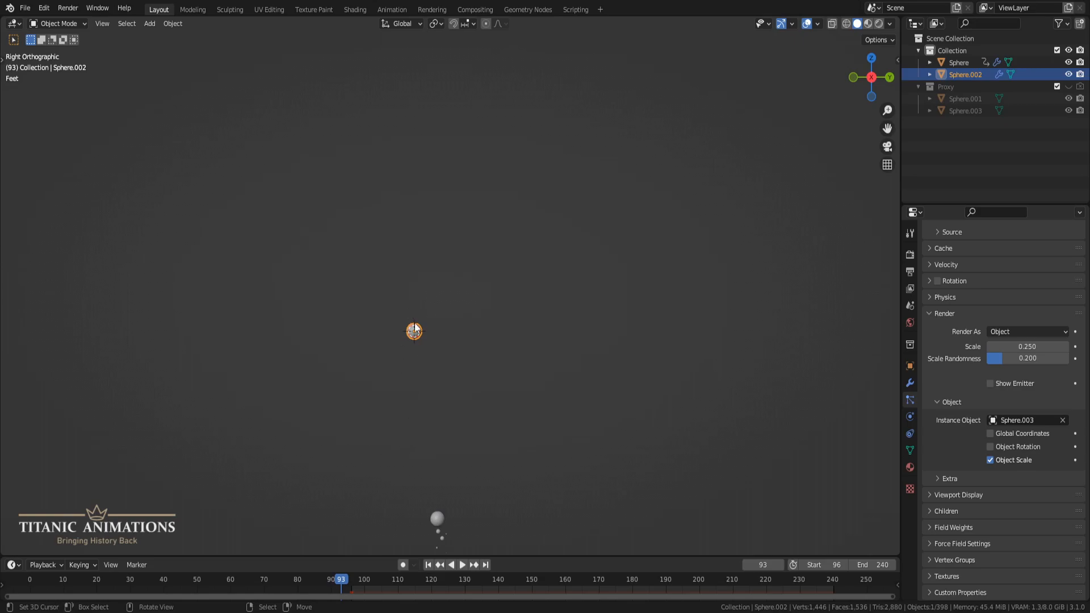
{"action": "scroll", "coordinate": [423, 360], "scroll_direction": "down", "scroll_amount": 3}
{"action": "middle_click_drag", "start_coordinate": [431, 384], "coordinate": [709, 338]}
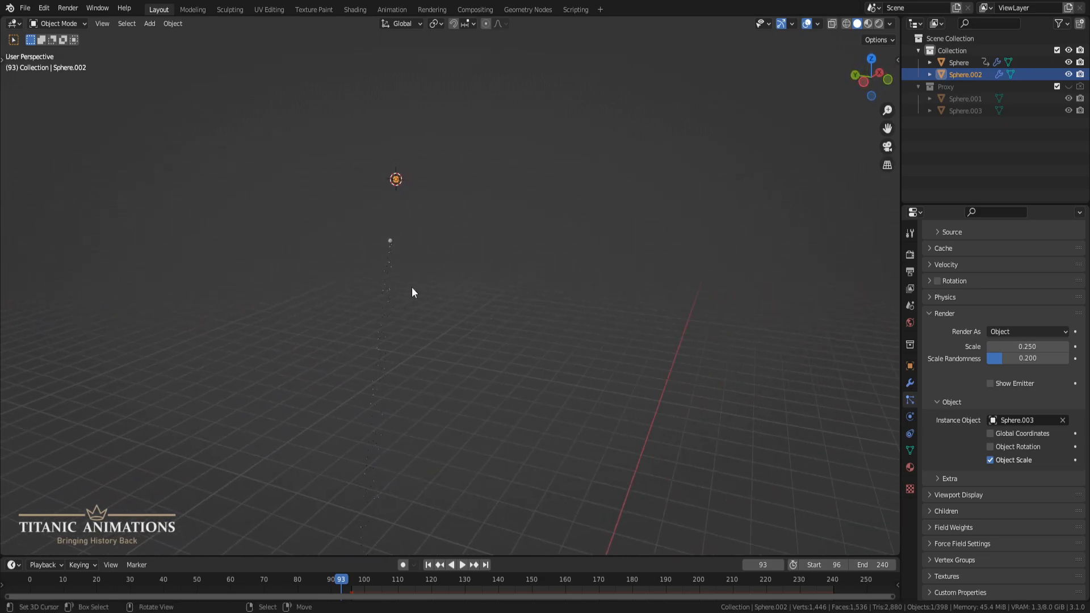
{"action": "middle_click_drag", "start_coordinate": [441, 236], "coordinate": [497, 339], "text": "shift"}
{"action": "scroll", "coordinate": [499, 356], "scroll_direction": "up", "scroll_amount": 4}
{"action": "scroll", "coordinate": [499, 356], "scroll_direction": "up", "scroll_amount": 1}
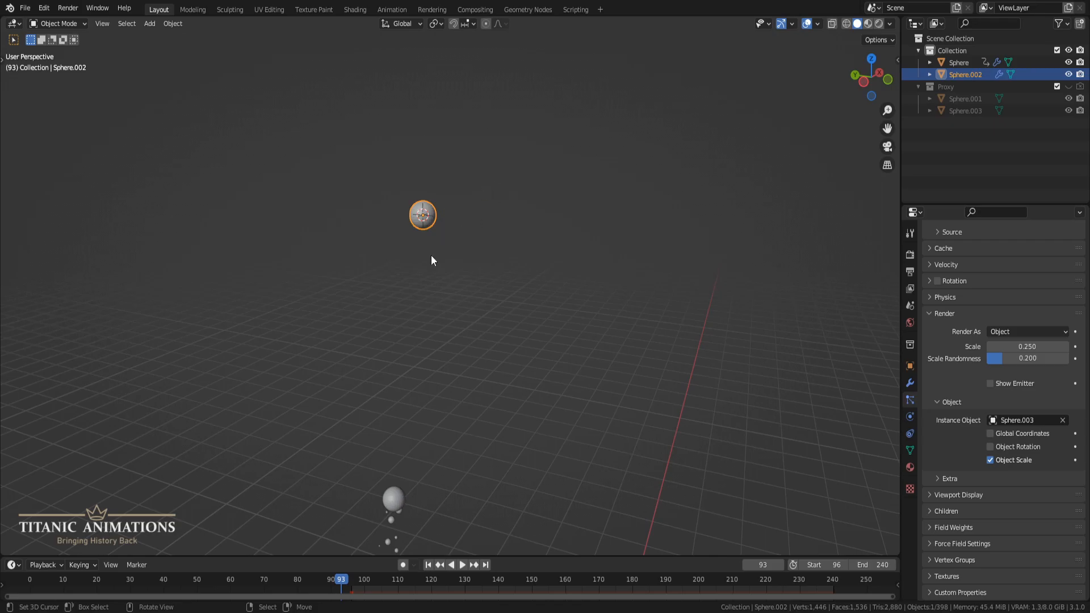
{"action": "middle_click_drag", "start_coordinate": [428, 297], "coordinate": [414, 231]}
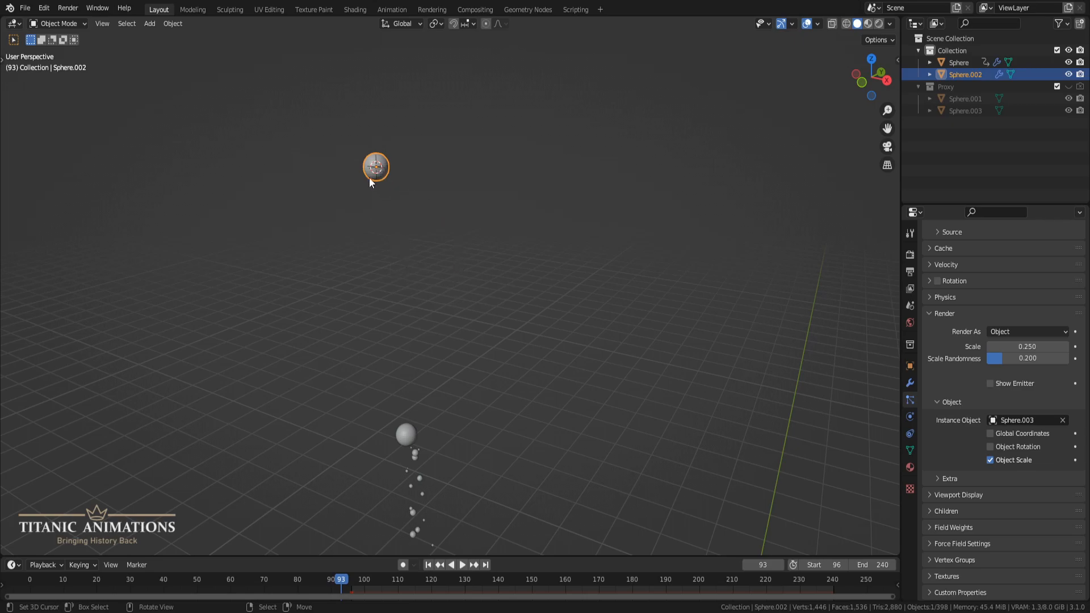
{"action": "middle_click_drag", "start_coordinate": [384, 222], "coordinate": [432, 197]}
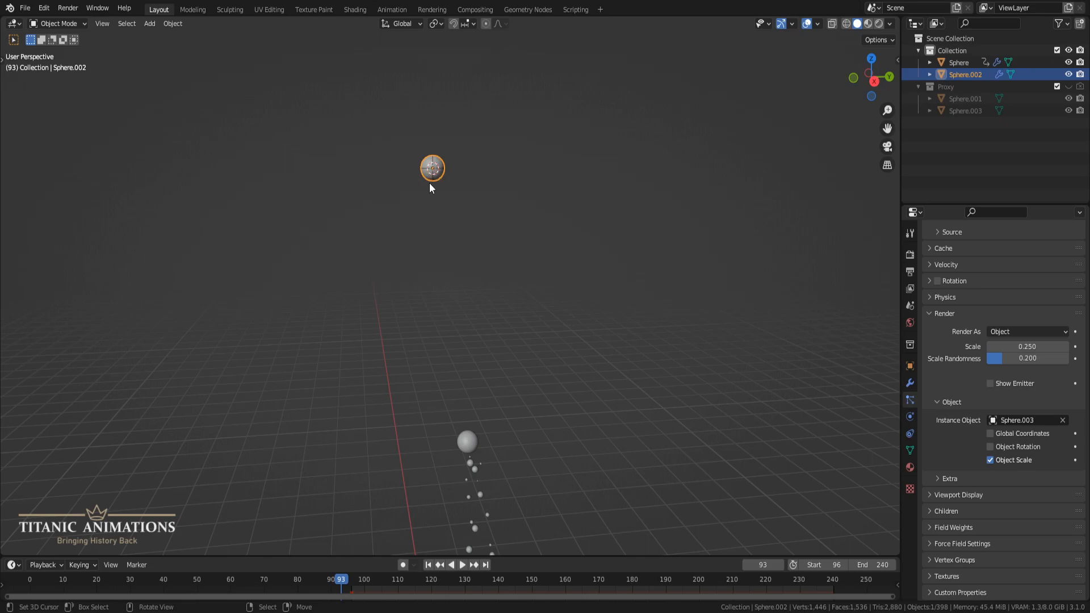
- Advance frame by frame to frame 96, where the burst begins
{"action": "key", "text": "Right"}
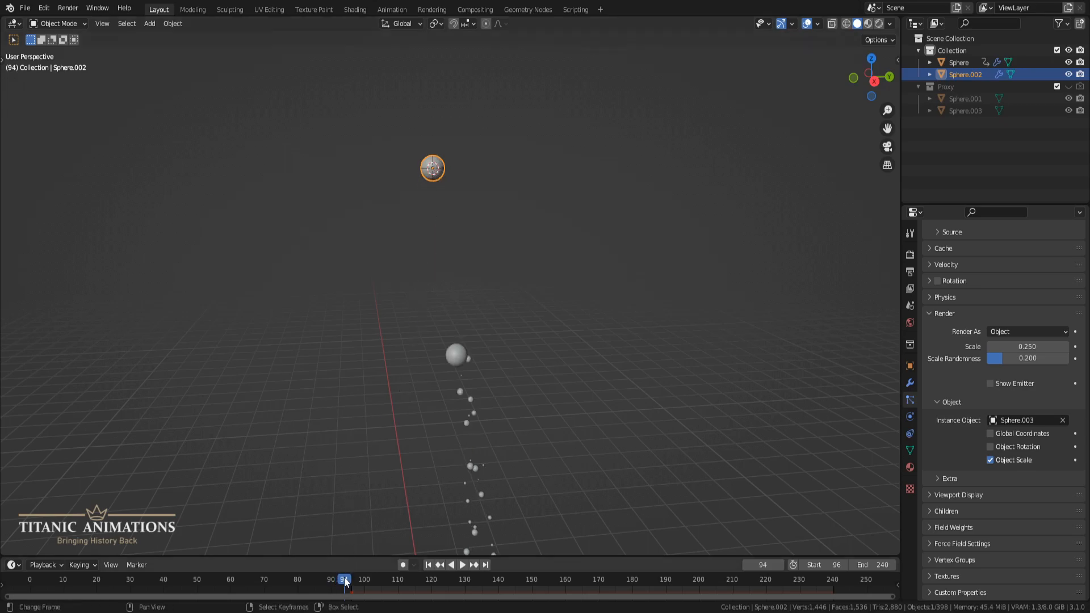
{"action": "key", "text": "Right"}
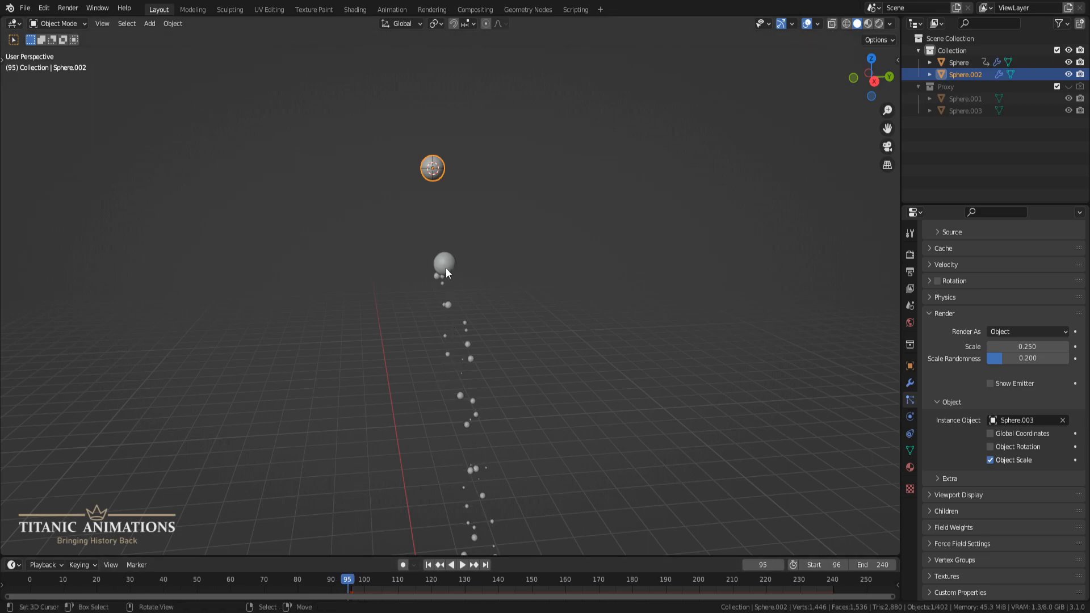
{"action": "key", "text": "Right"}
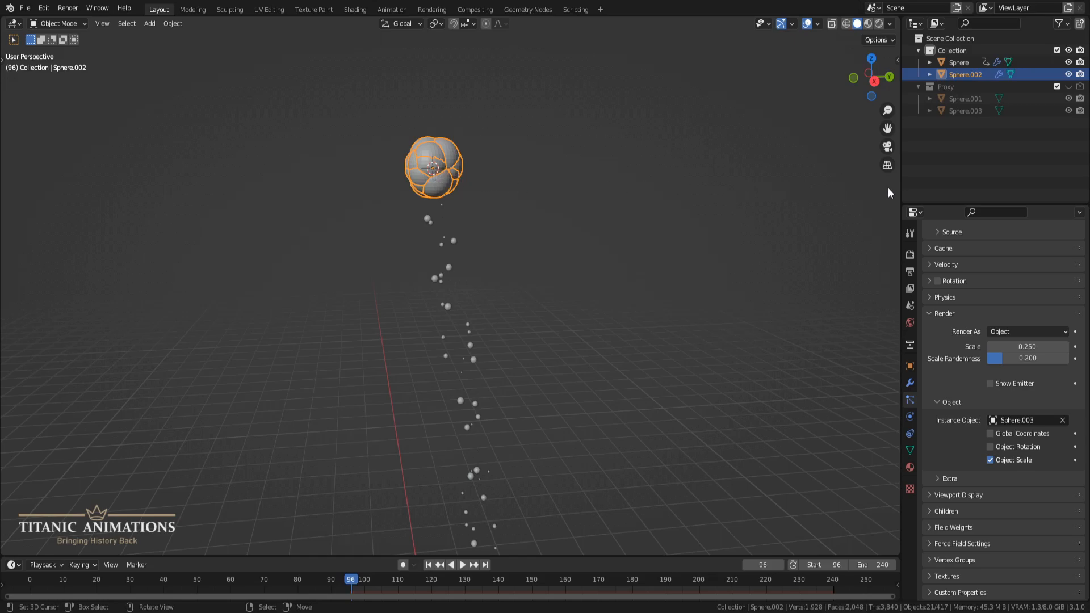
- Widen the outliner area and enable the Disable in Viewports toggle column in its filter settings
{"action": "left_click_drag", "start_coordinate": [899, 178], "coordinate": [840, 178]}
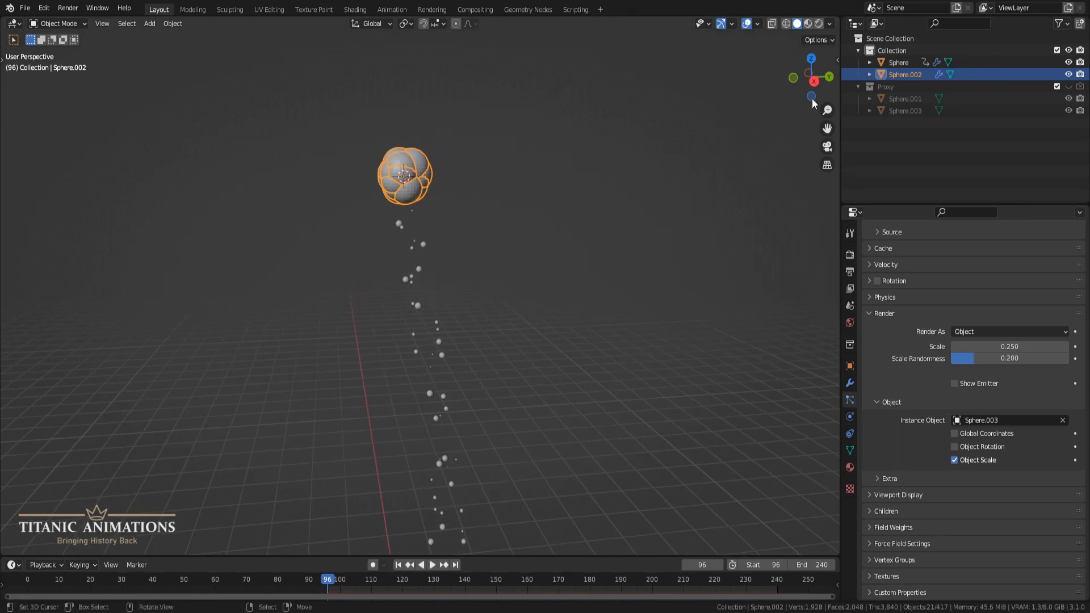
{"action": "left_click", "coordinate": [831, 24]}
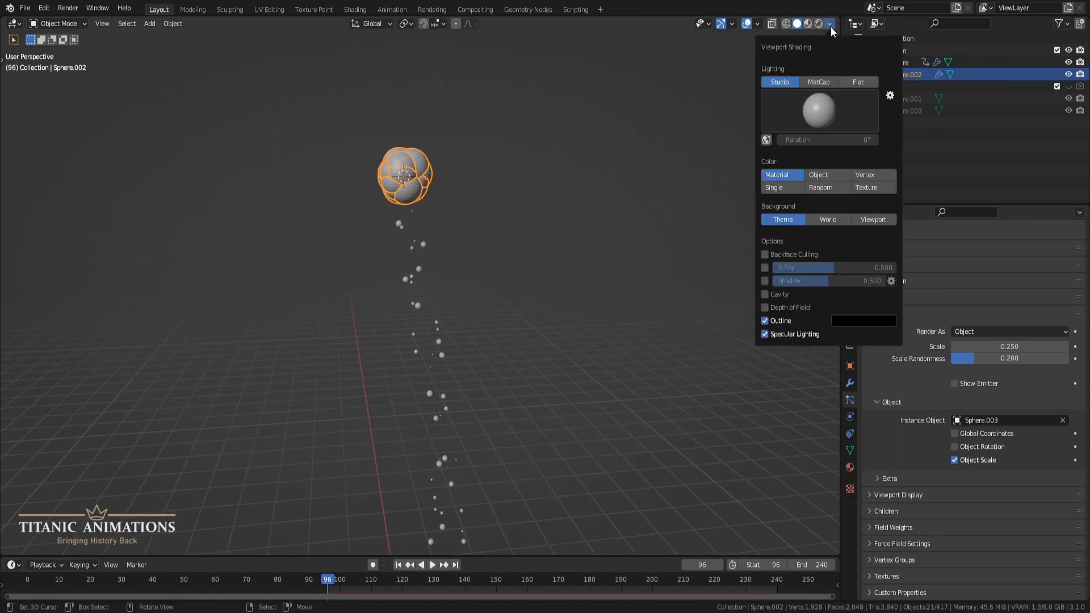
{"action": "left_click", "coordinate": [1061, 30]}
{"action": "left_click", "coordinate": [1006, 63]}
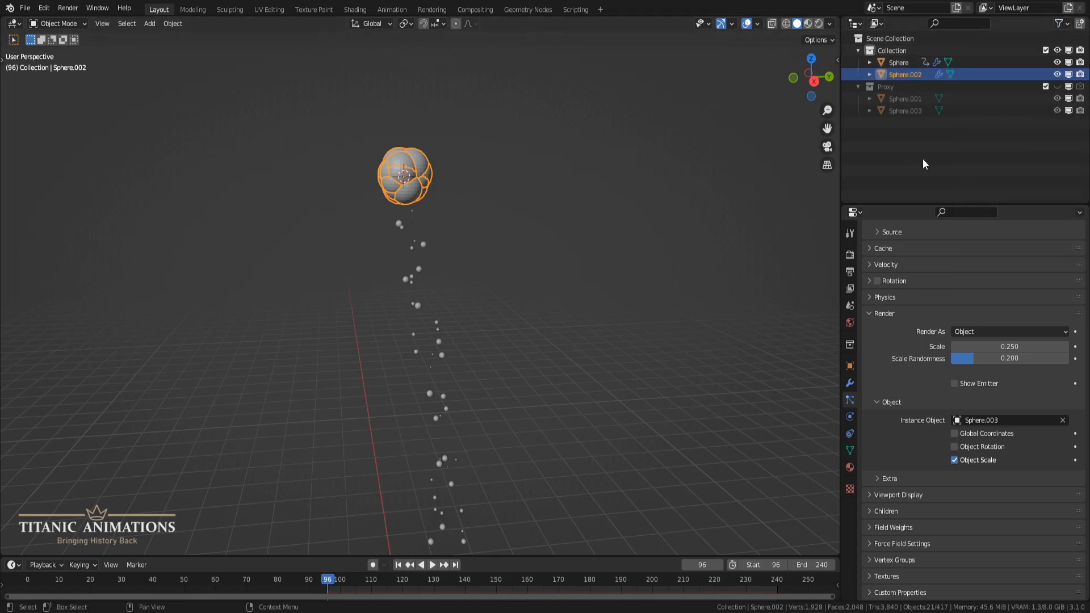
- Test Sphere.002's viewport visibility toggle, leave it enabled, and keyframe its viewport and render visibility at frame 96
{"action": "left_click", "coordinate": [1070, 75]}
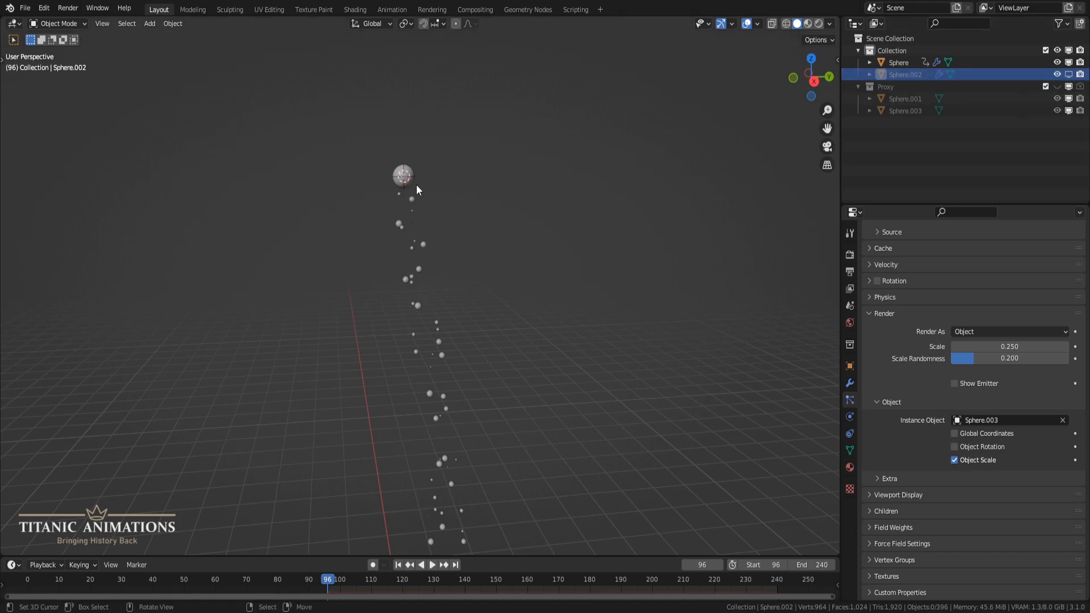
{"action": "left_click", "coordinate": [1070, 76]}
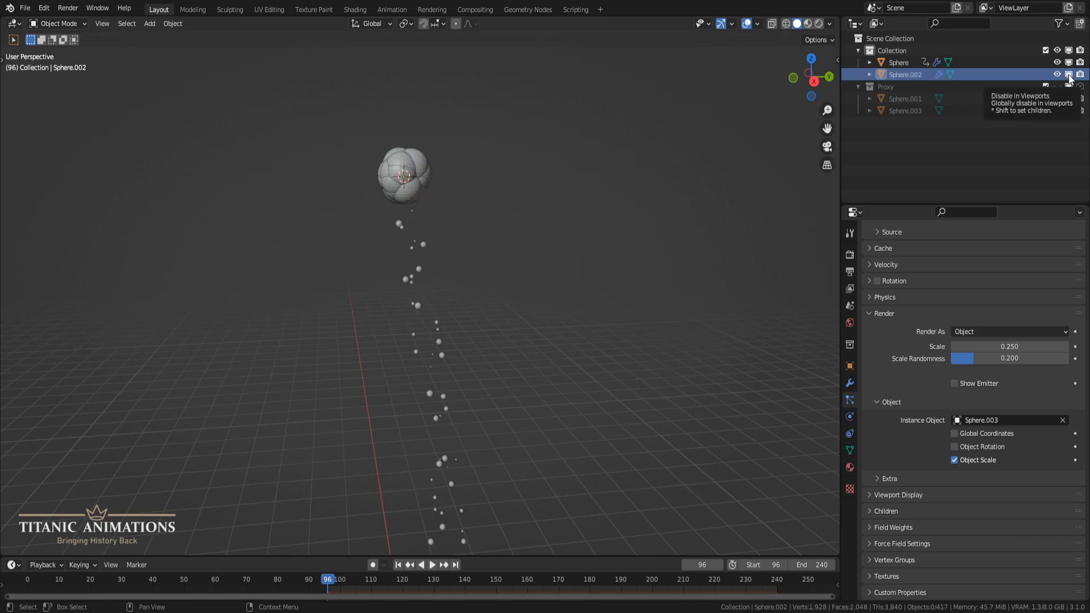
{"action": "key", "text": "i"}
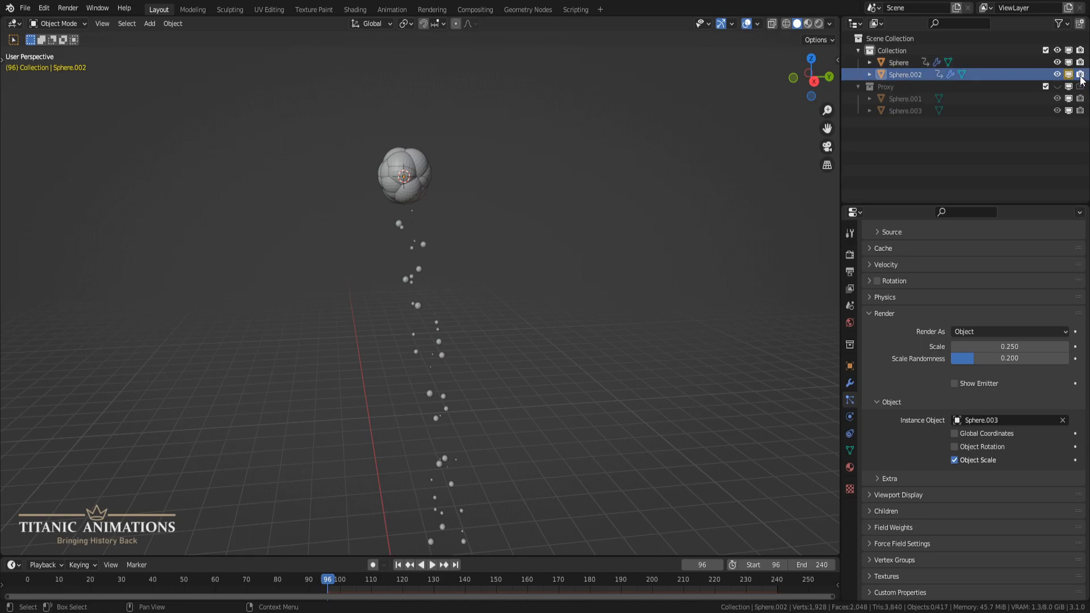
{"action": "key", "text": "i"}
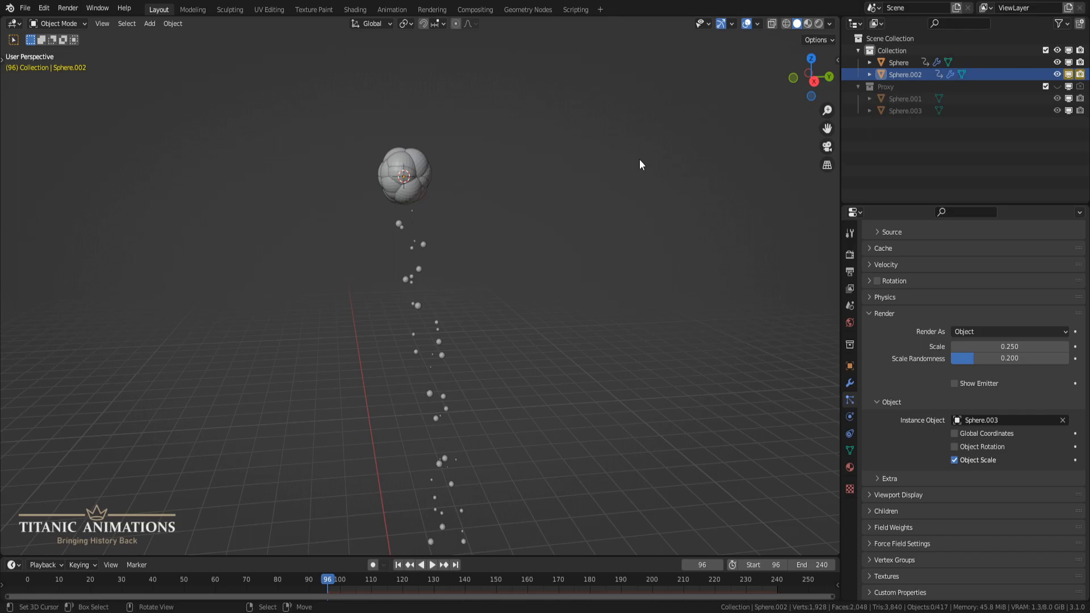
- At frame 95, disable Sphere.002's viewport and render visibility and keyframe both settings
{"action": "key", "text": "Left"}
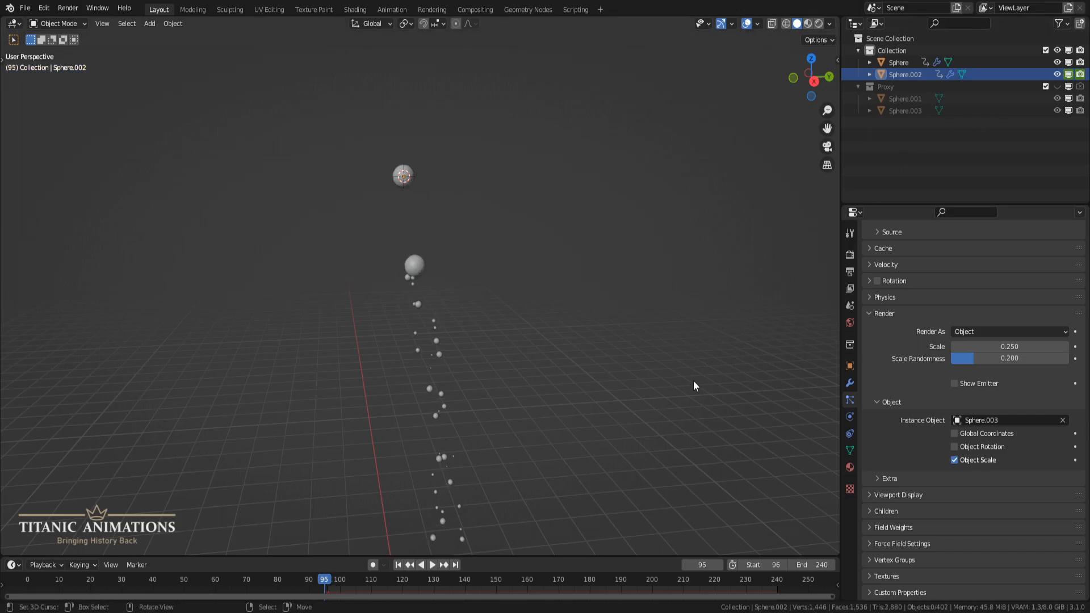
{"action": "left_click", "coordinate": [1069, 75]}
{"action": "left_click", "coordinate": [1081, 74]}
{"action": "key", "text": "i"}
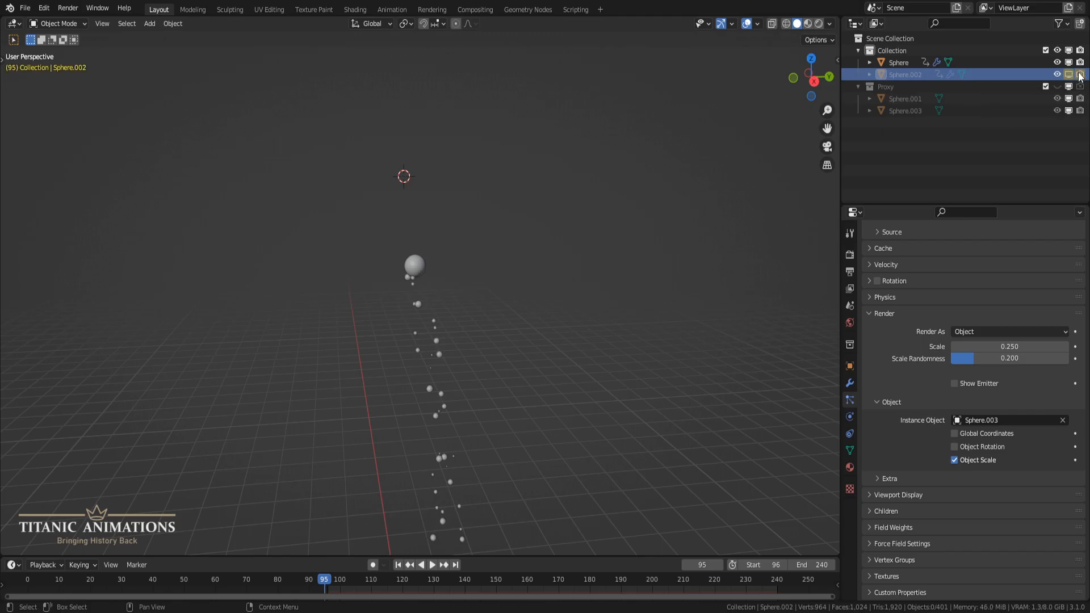
- Play the animation and restart it from frame 1 to check the rocket's rise before the burst
{"action": "middle_click_drag", "start_coordinate": [575, 223], "coordinate": [539, 268]}
{"action": "middle_click_drag", "start_coordinate": [425, 233], "coordinate": [458, 327]}
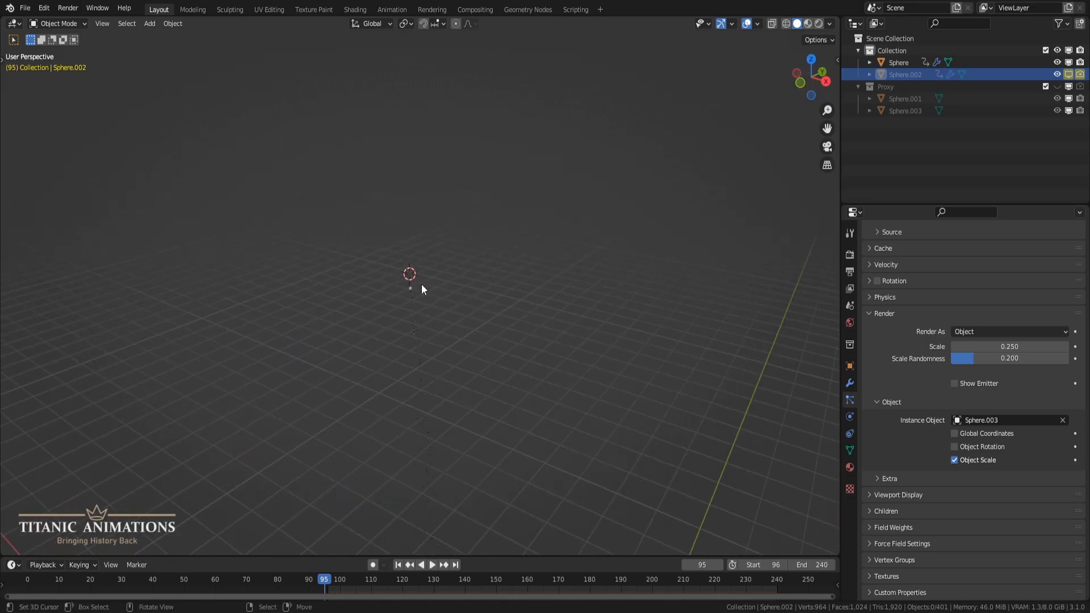
{"action": "key", "text": "space"}
{"action": "middle_click_drag", "start_coordinate": [488, 328], "coordinate": [596, 379]}
{"action": "scroll", "coordinate": [597, 384], "scroll_direction": "down", "scroll_amount": 1}
{"action": "left_click", "coordinate": [702, 566]}
{"action": "type", "text": "1"}
{"action": "key", "text": "Return"}
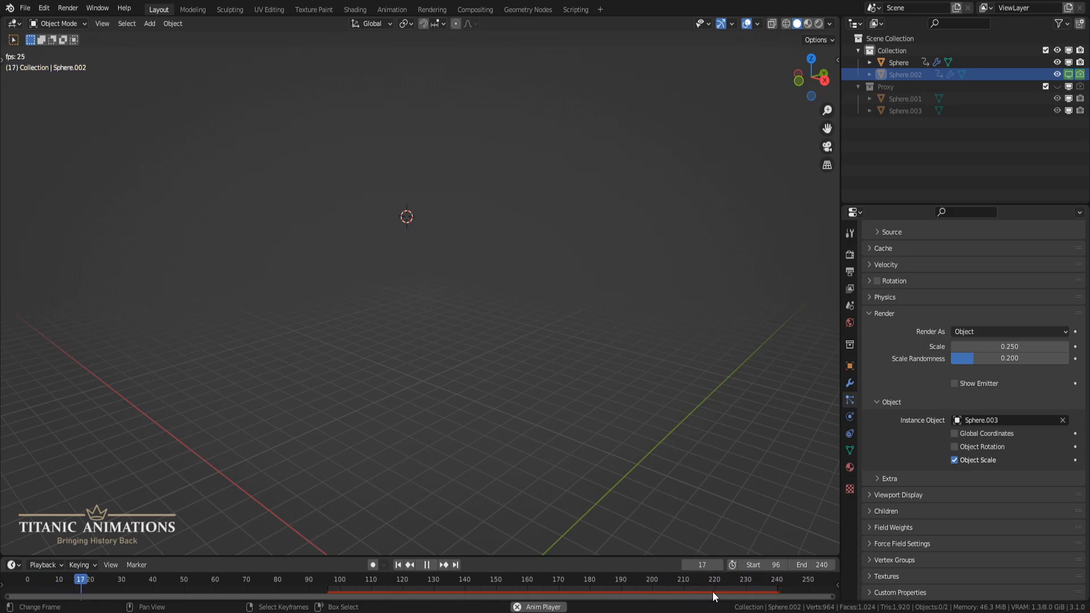
- Set the scene's start frame to 1 and watch the full playback in the right orthographic view
{"action": "left_click", "coordinate": [764, 565]}
{"action": "type", "text": "1"}
{"action": "key", "text": "Return"}
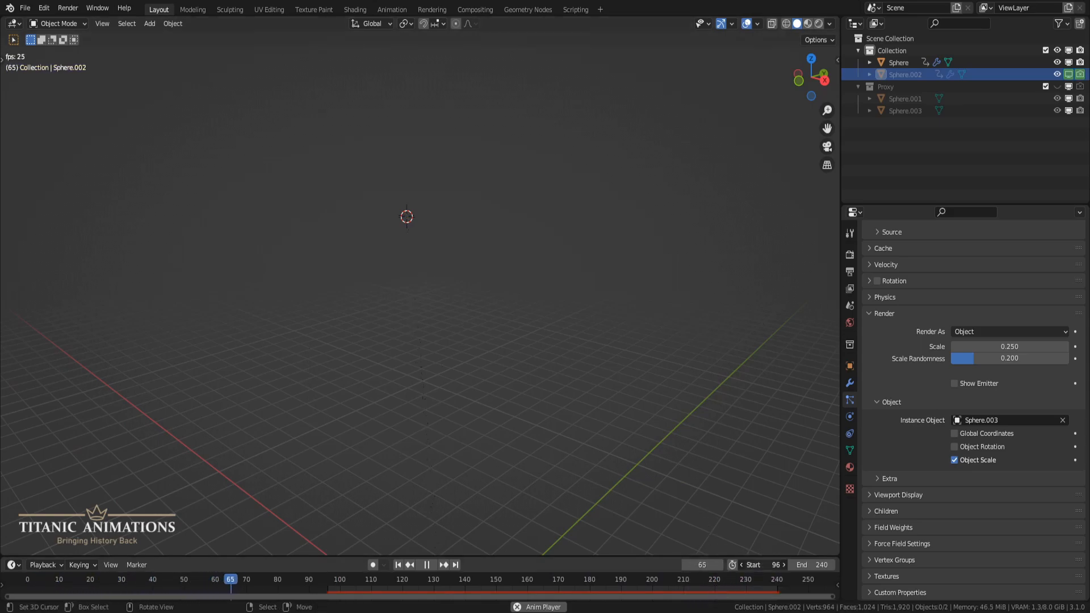
{"action": "scroll", "coordinate": [607, 366], "scroll_direction": "down", "scroll_amount": 2}
{"action": "key", "text": "KP_3"}
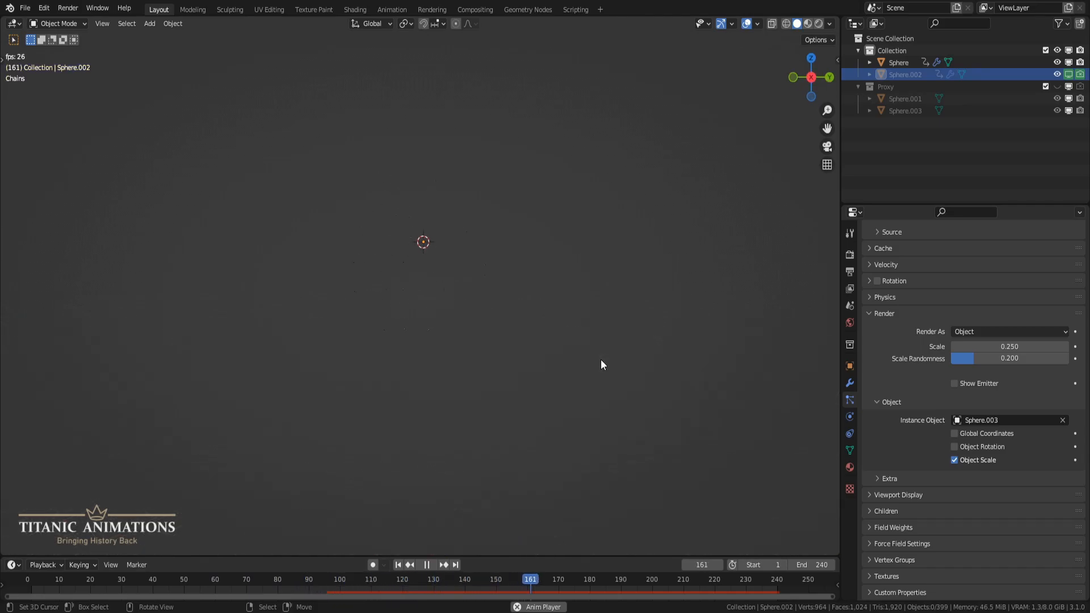
- Show the Proxy collection, switch the viewport to Material Preview shading, and select the proxy object Sphere.001
{"action": "left_click", "coordinate": [1046, 87]}
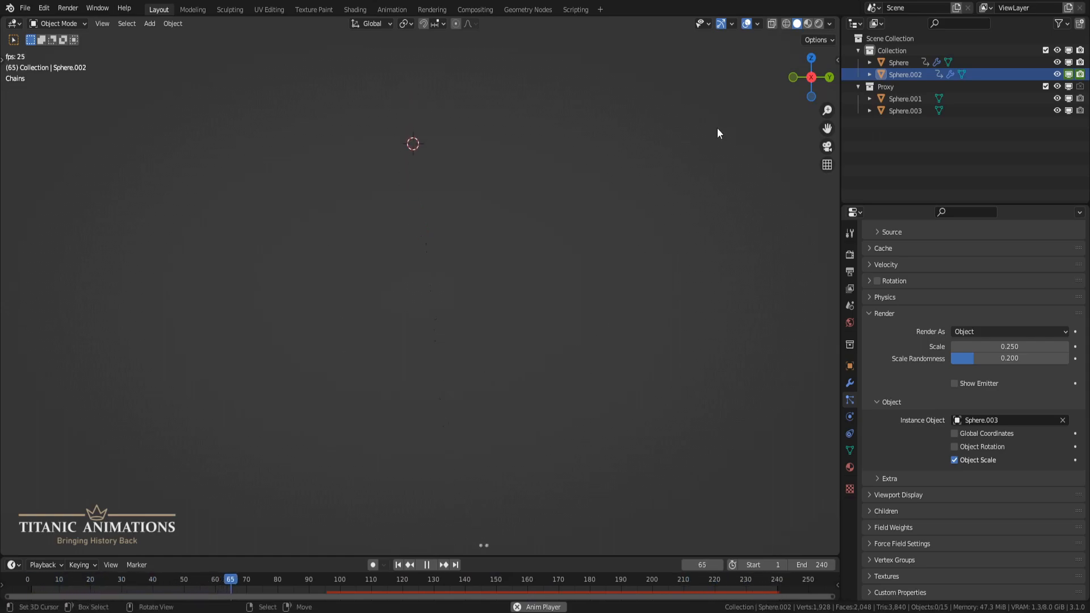
{"action": "left_click", "coordinate": [807, 23]}
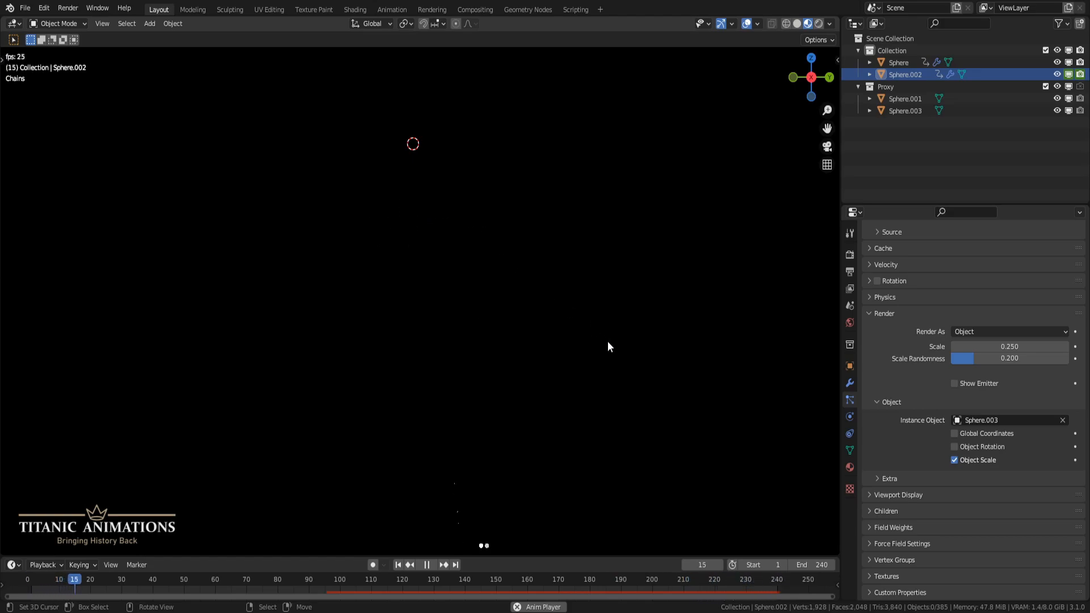
{"action": "left_click", "coordinate": [743, 511]}
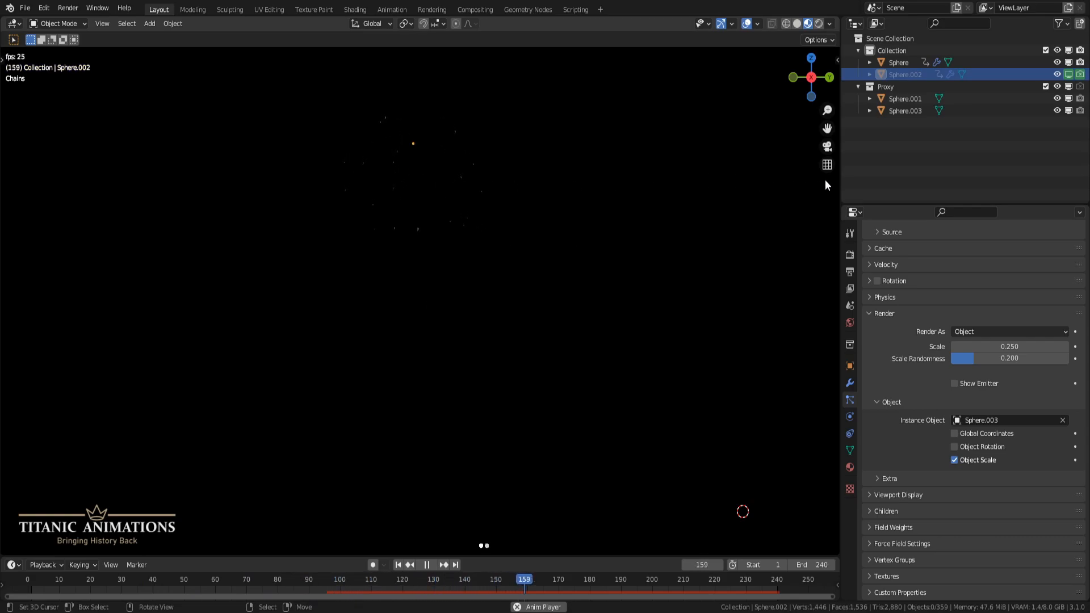
{"action": "left_click", "coordinate": [910, 99]}
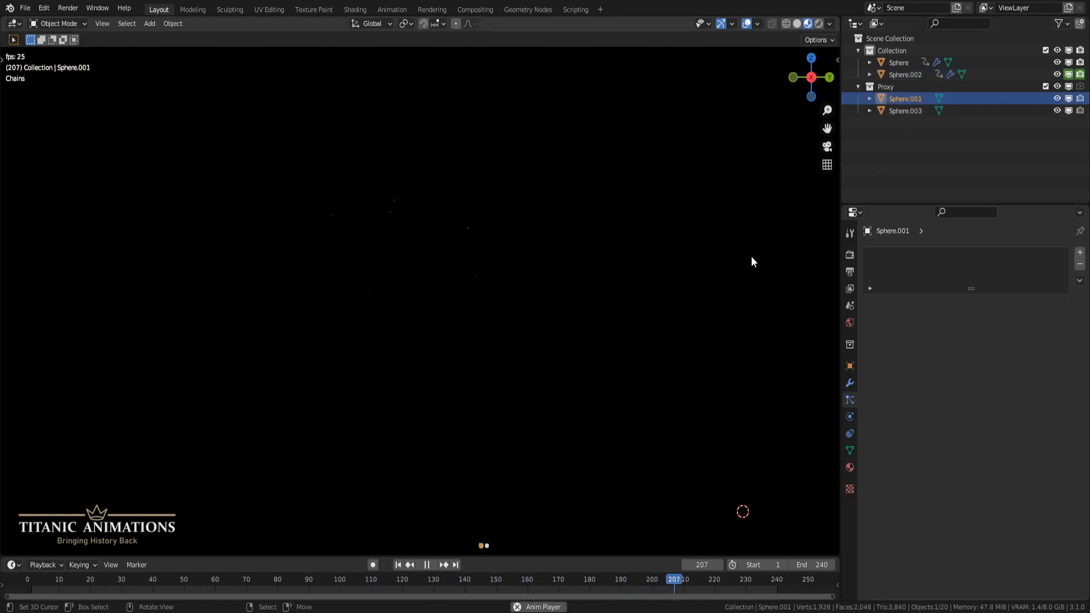
- Hide the Proxy collection in the viewport and watch the looping firework playback from several angles
{"action": "left_click", "coordinate": [1058, 86]}
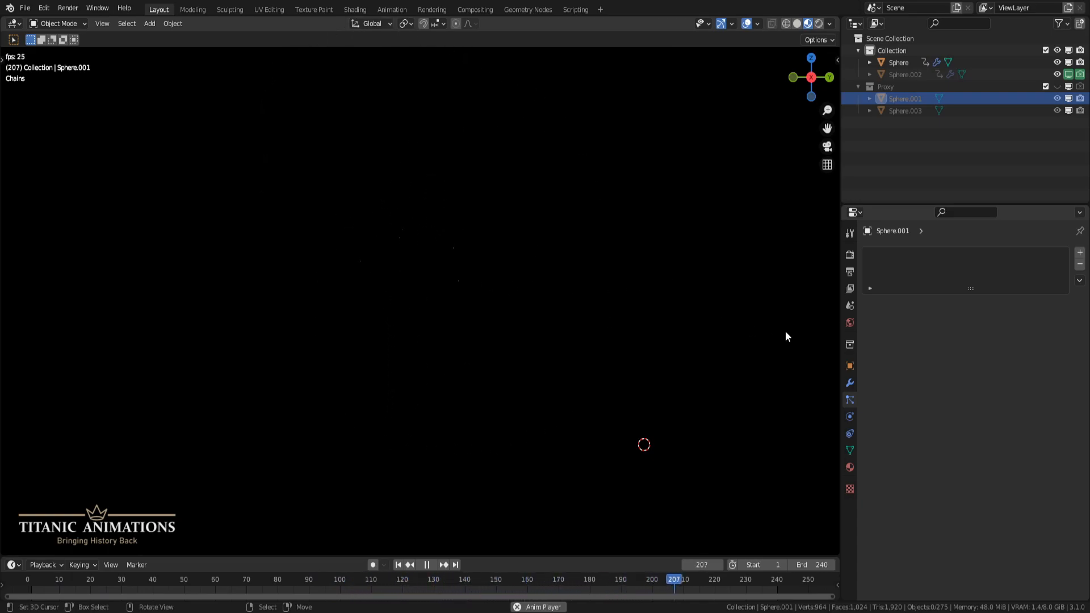
{"action": "middle_click_drag", "start_coordinate": [424, 329], "coordinate": [442, 269]}
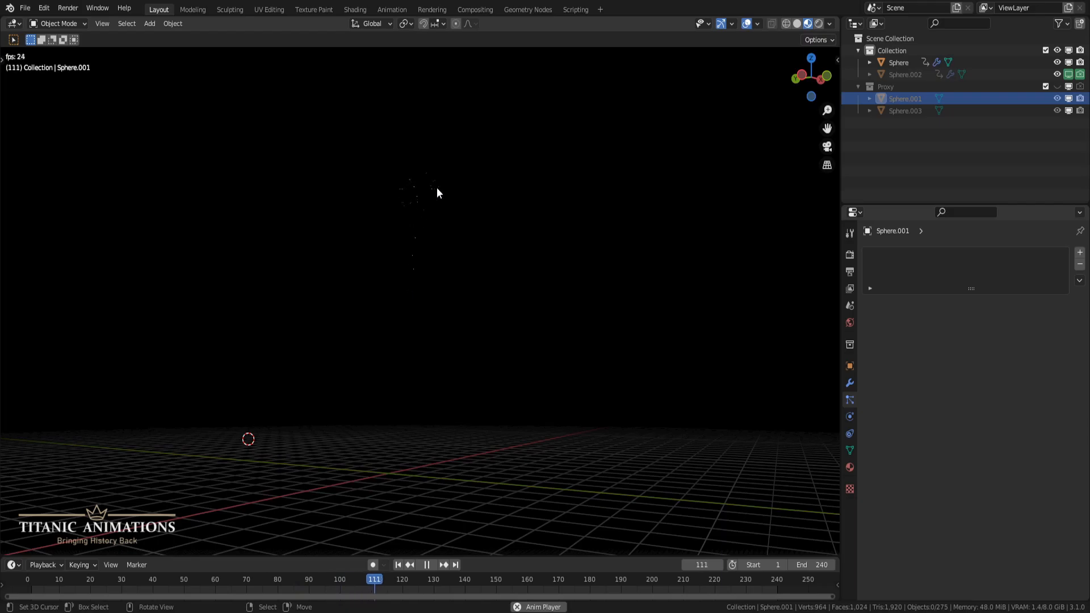
{"action": "middle_click_drag", "start_coordinate": [377, 355], "coordinate": [550, 332]}
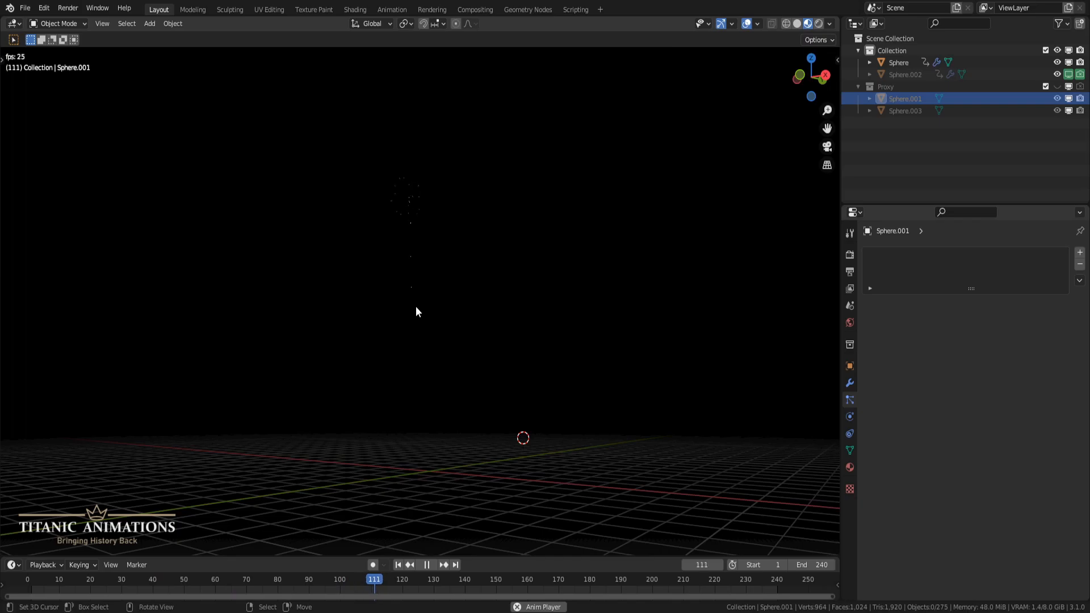
{"action": "middle_click_drag", "start_coordinate": [423, 302], "coordinate": [371, 314]}
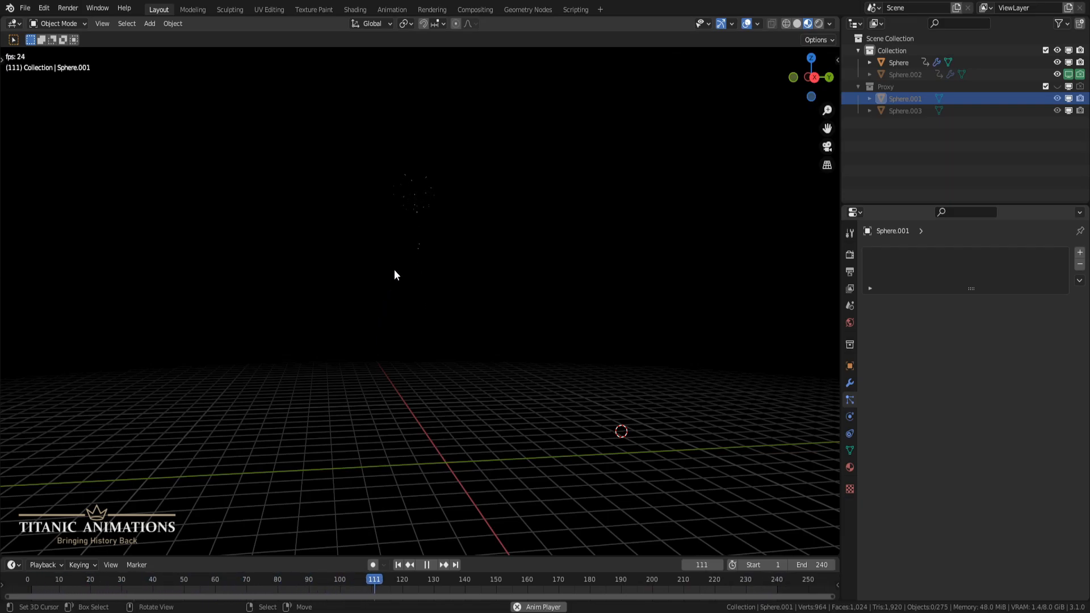
{"action": "middle_click_drag", "start_coordinate": [438, 290], "coordinate": [519, 284]}
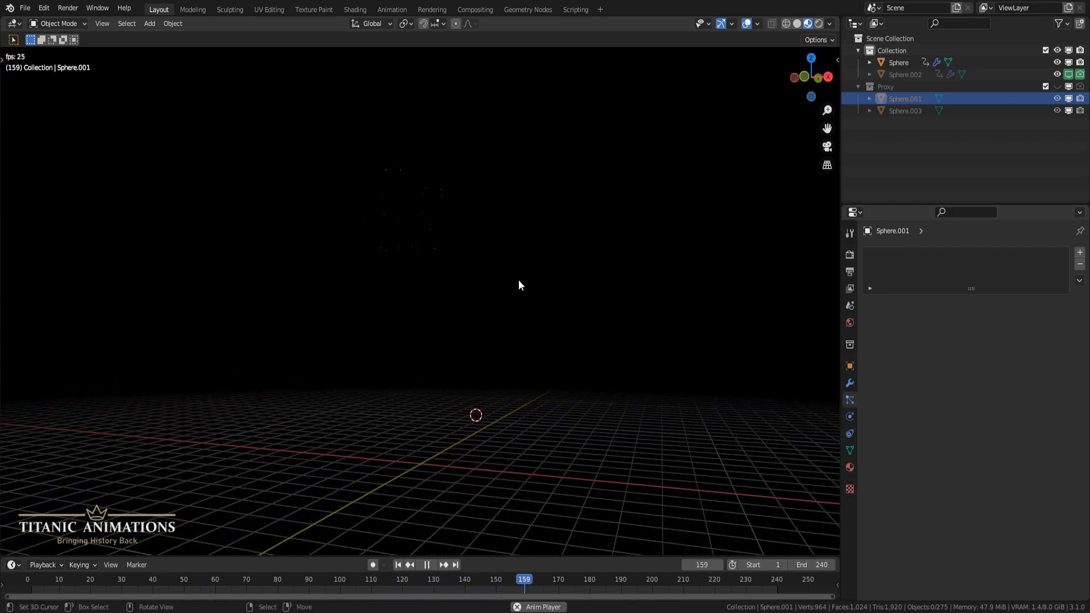